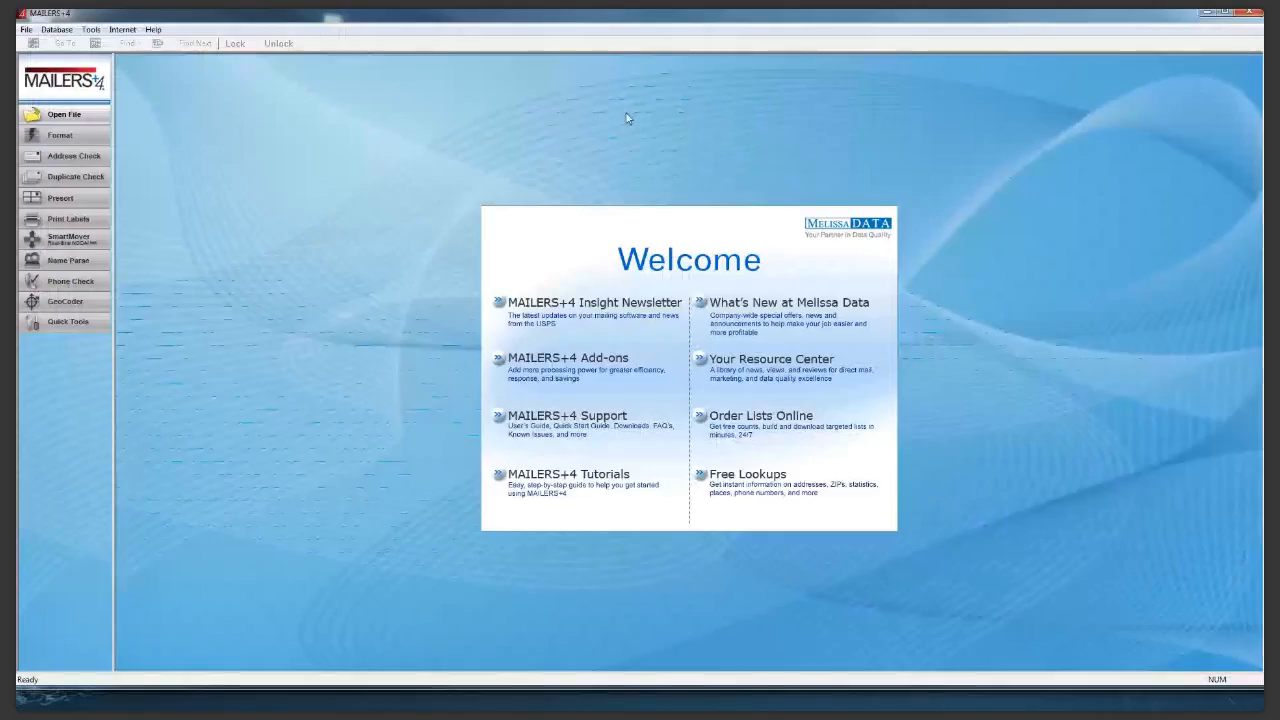
# Open the 082114 list from the SampleFiles folder
pyautogui.click(27, 31)
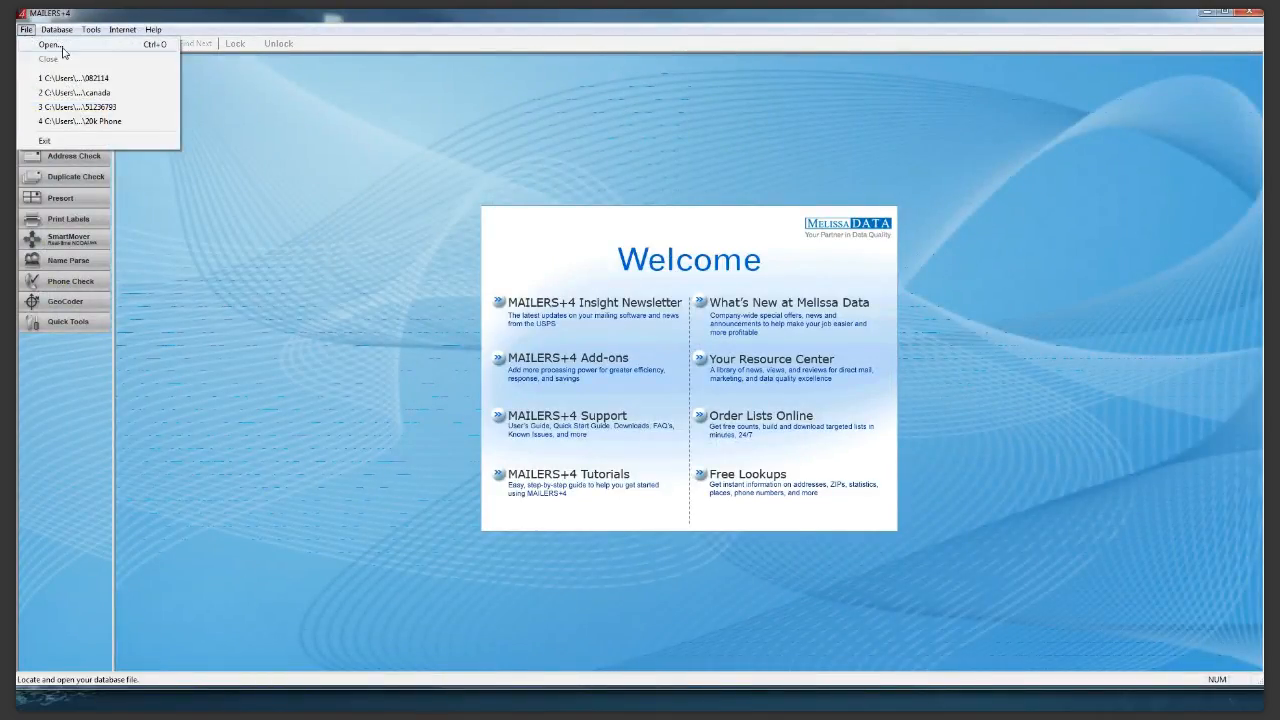
pyautogui.click(62, 47)
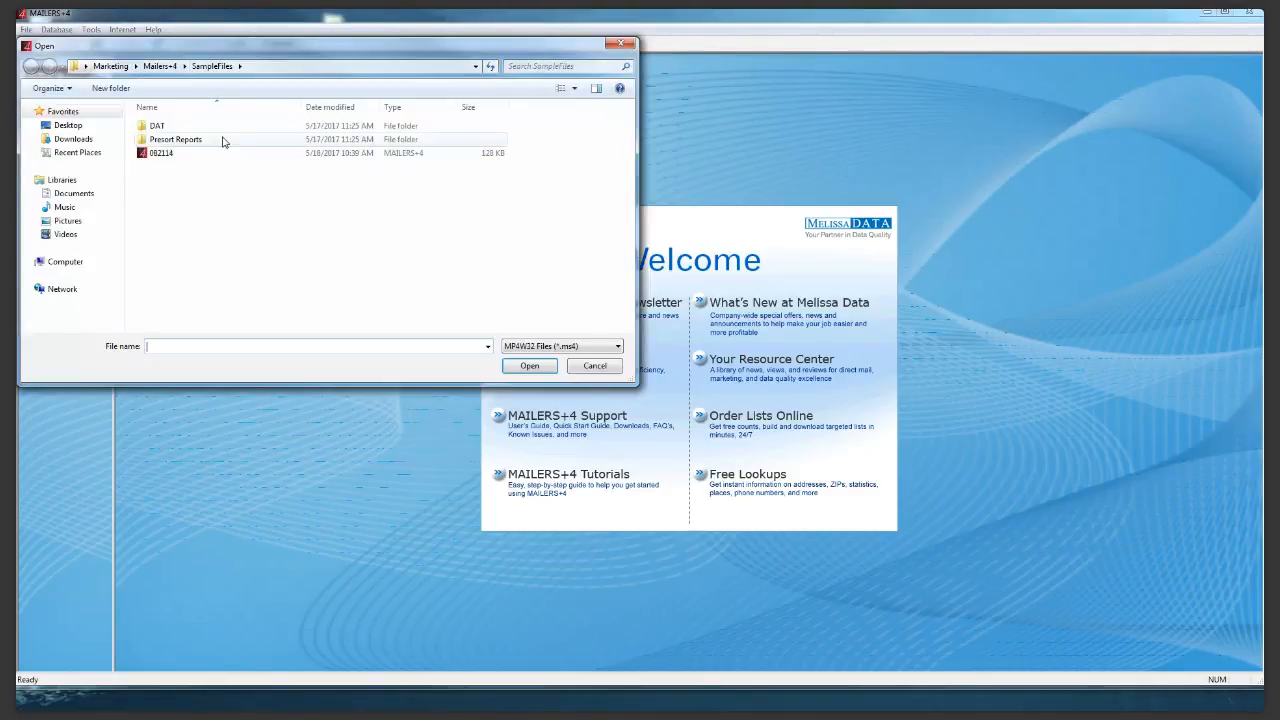
pyautogui.click(310, 160)
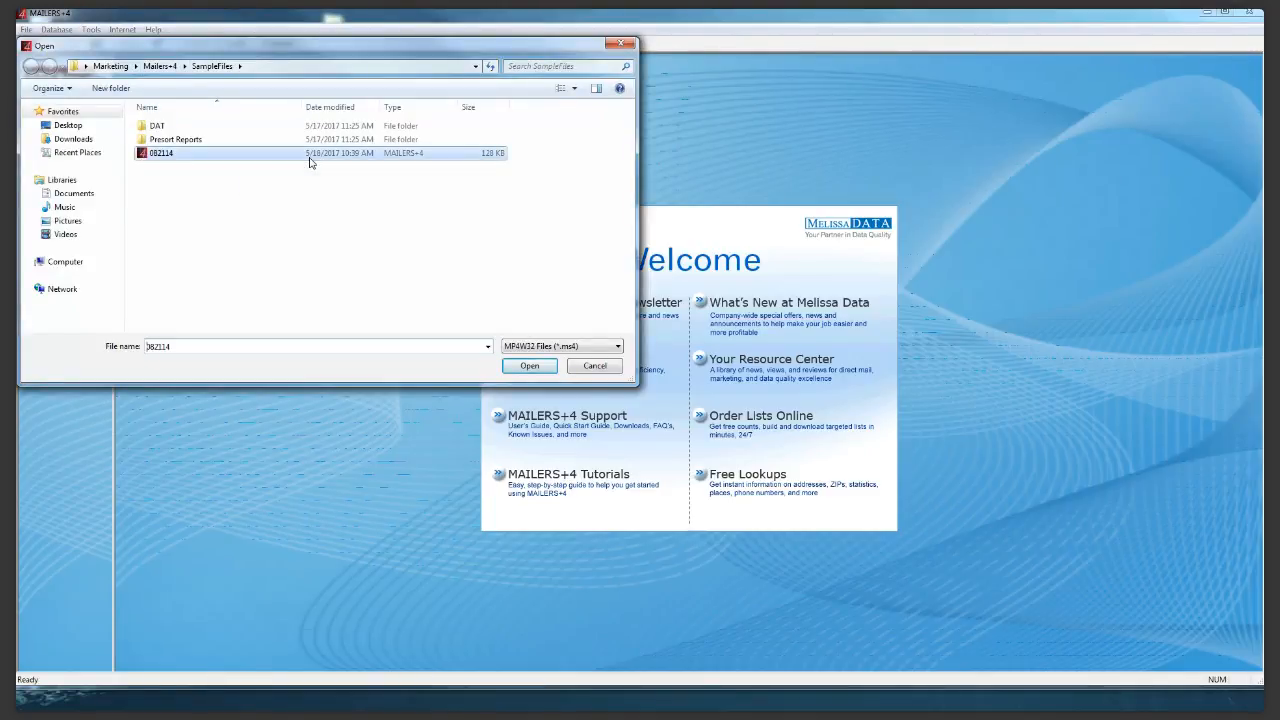
pyautogui.click(536, 366)
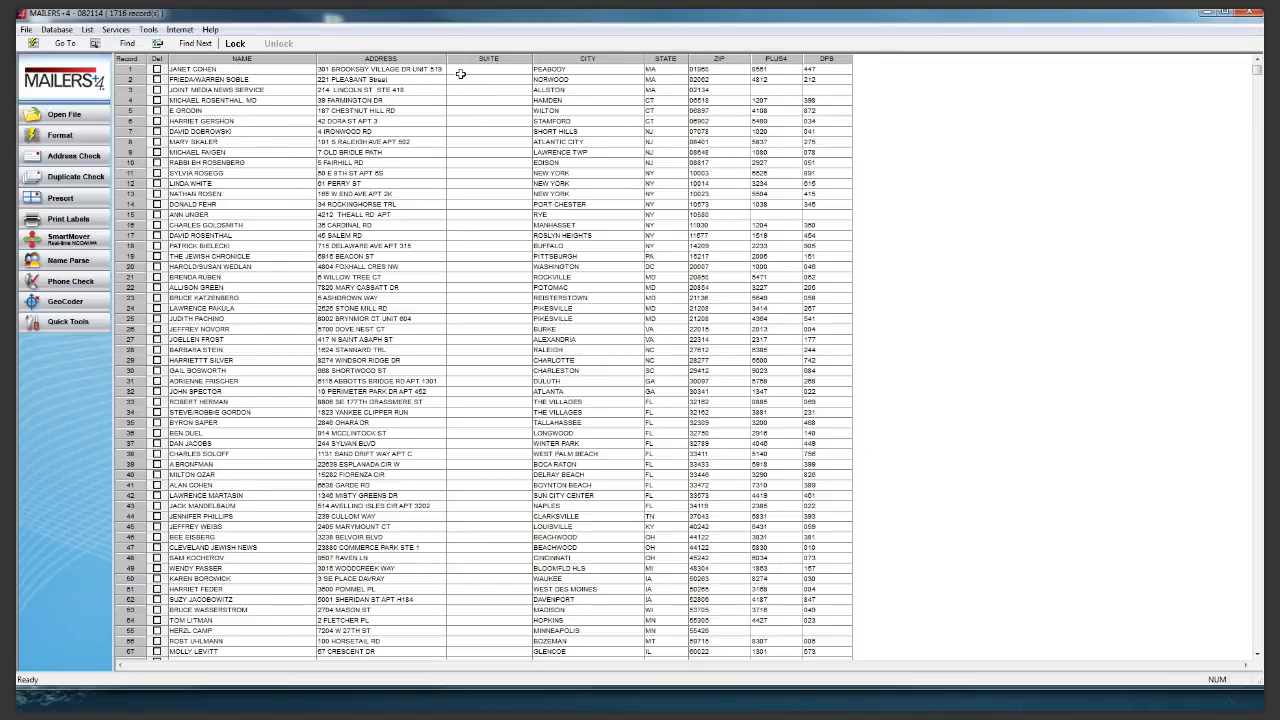
# Format the list's address fields, assigning Full Name to NAME and Delivery Address to ADDRESS, and auto-format the remaining fields
pyautogui.click(76, 139)
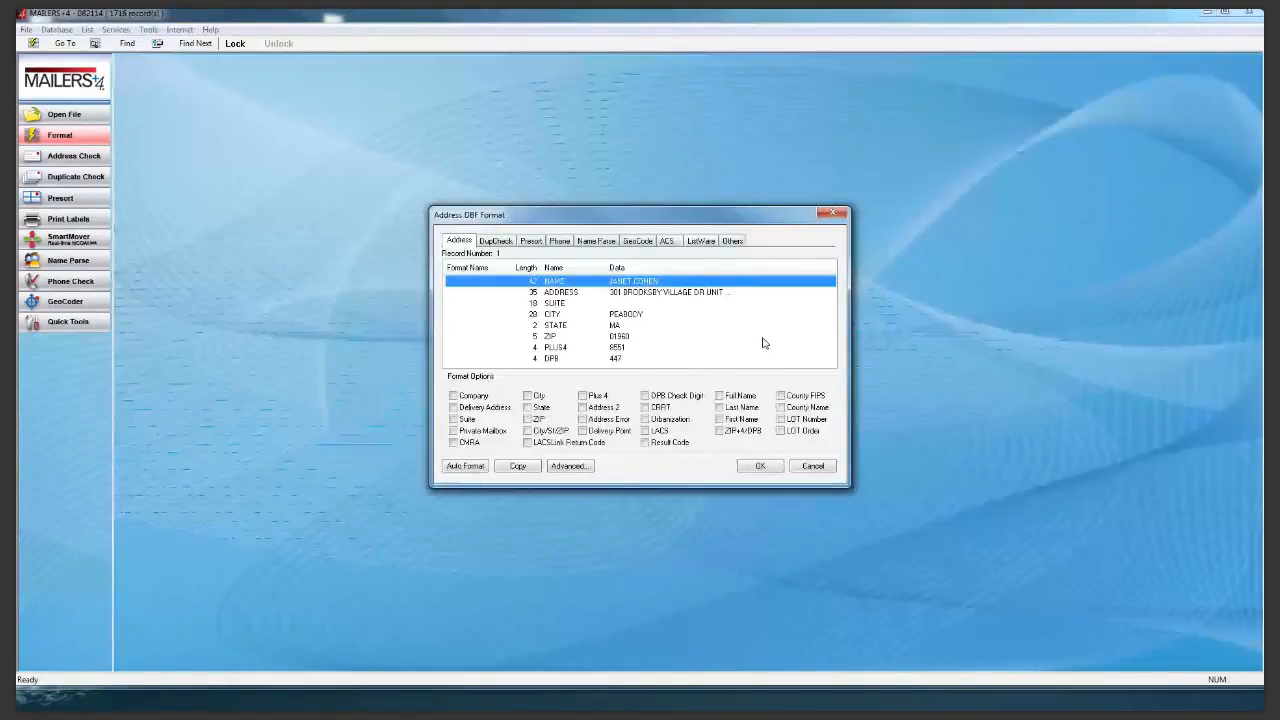
pyautogui.click(558, 302)
pyautogui.click(560, 291)
pyautogui.click(558, 282)
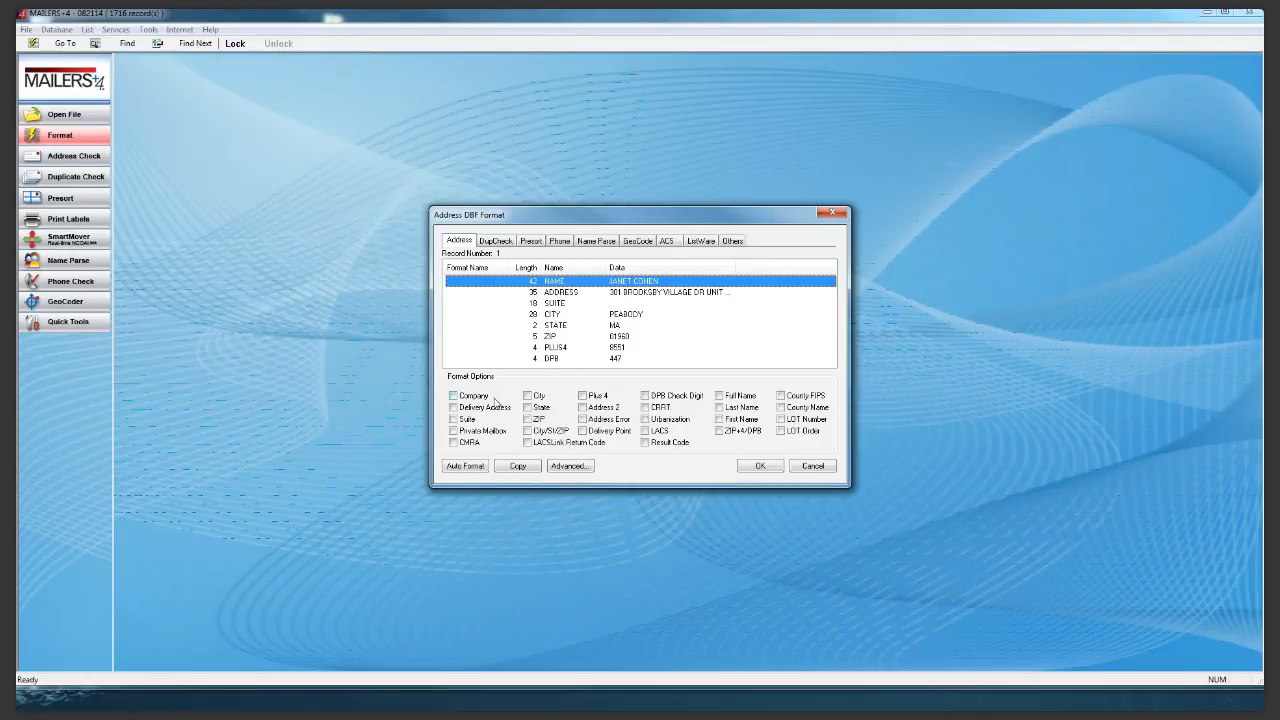
pyautogui.click(750, 397)
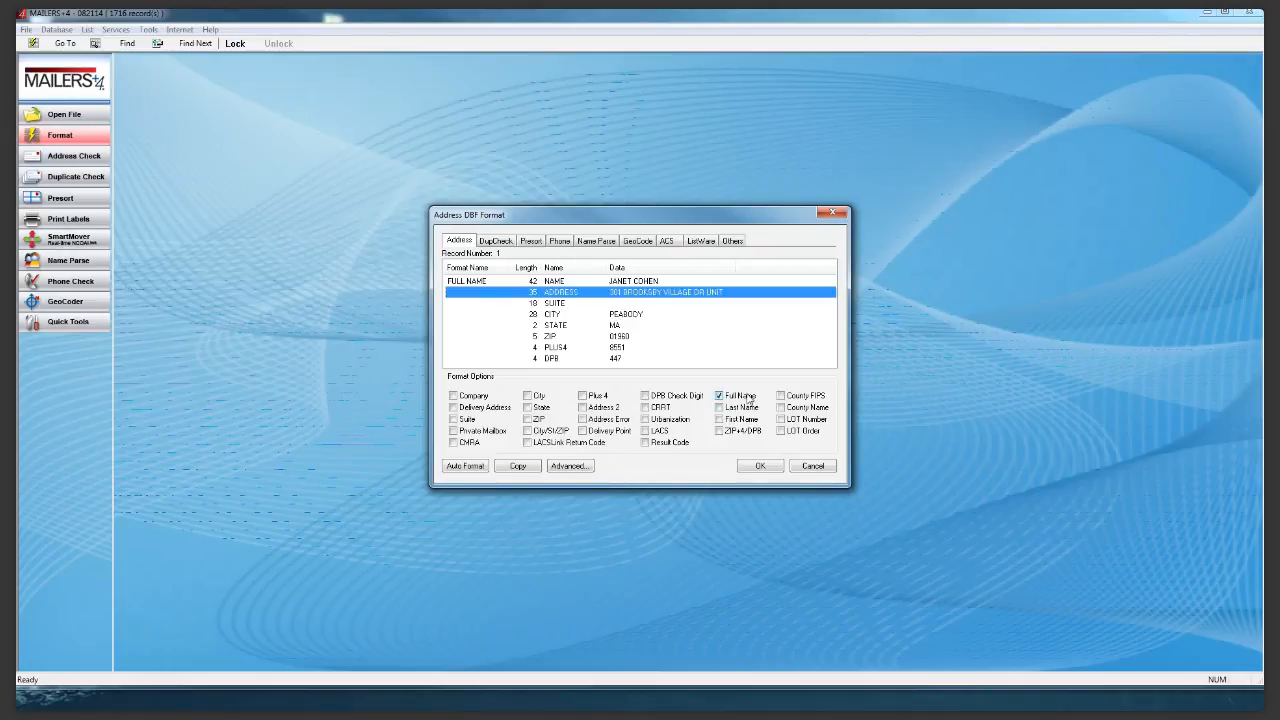
pyautogui.click(474, 410)
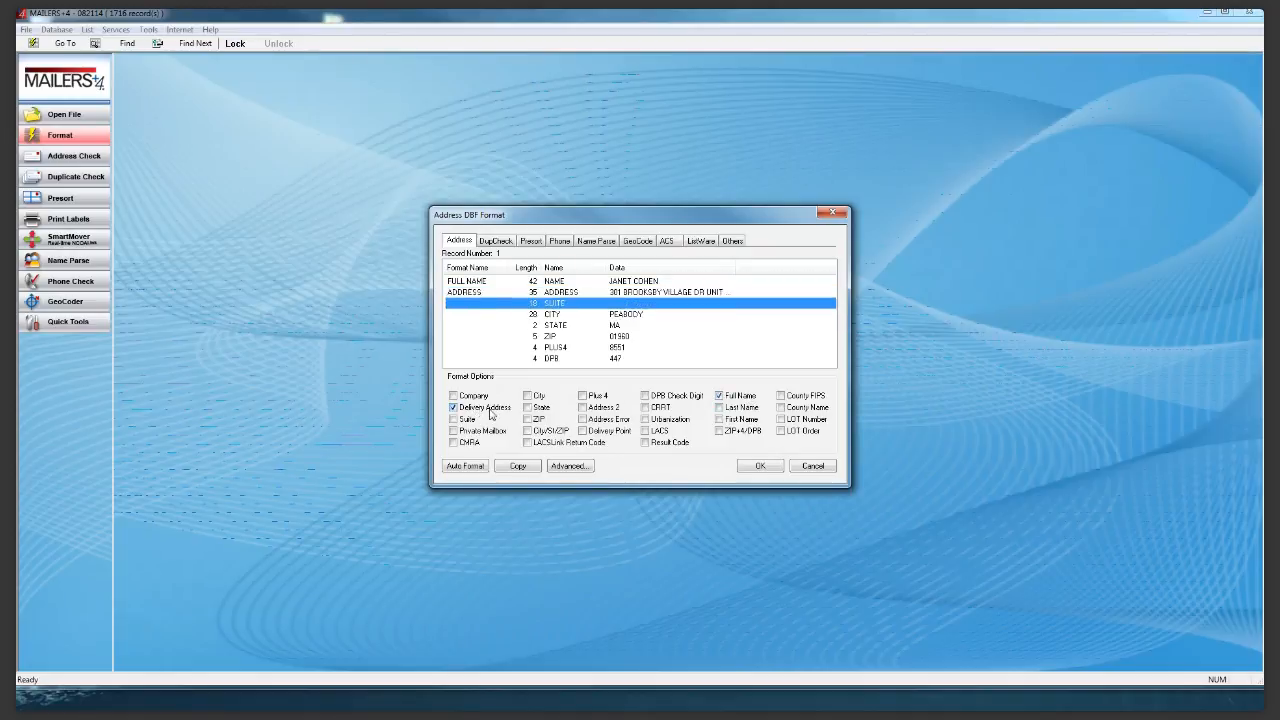
pyautogui.click(473, 468)
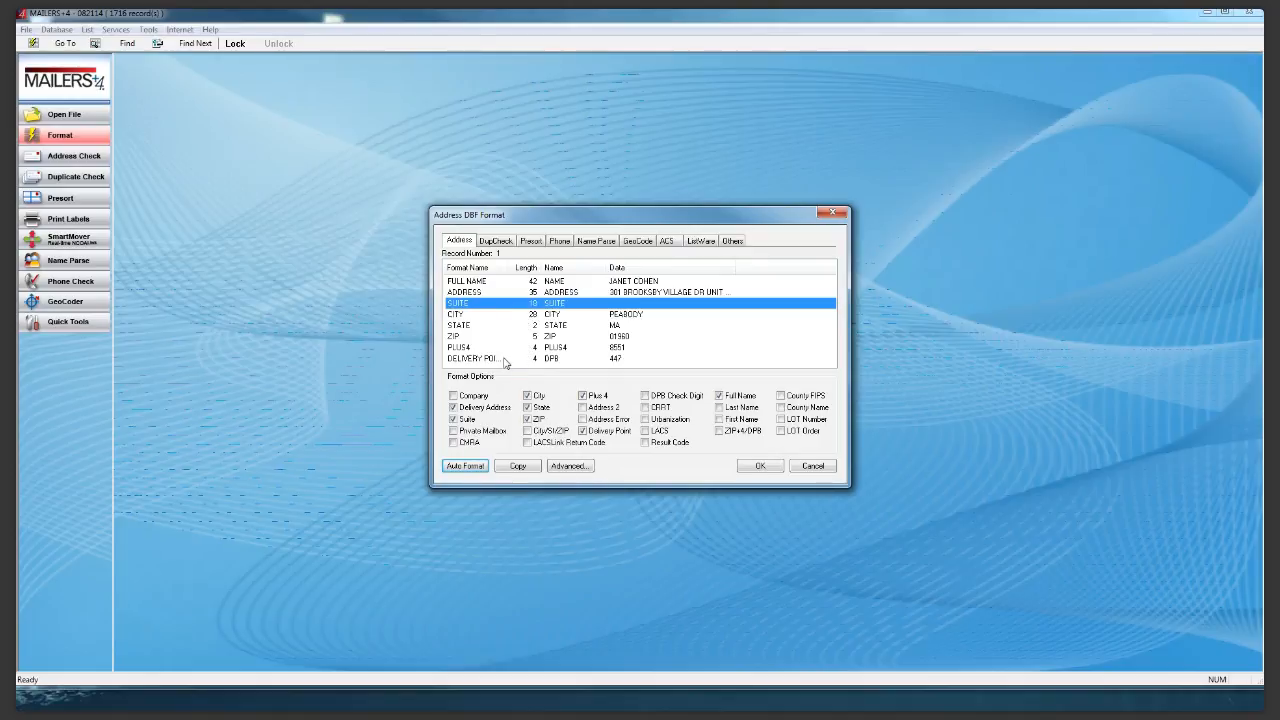
pyautogui.click(757, 468)
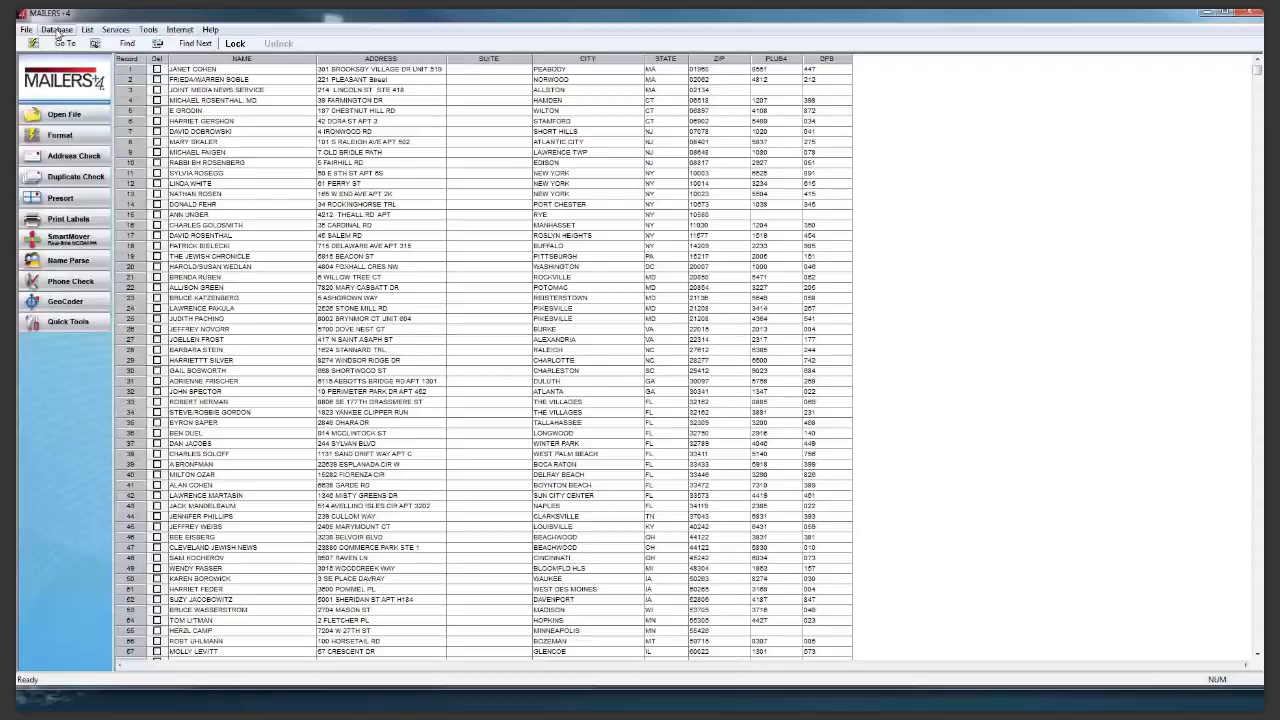
# Modify the database structure by inserting three new fields after DPB
pyautogui.click(57, 30)
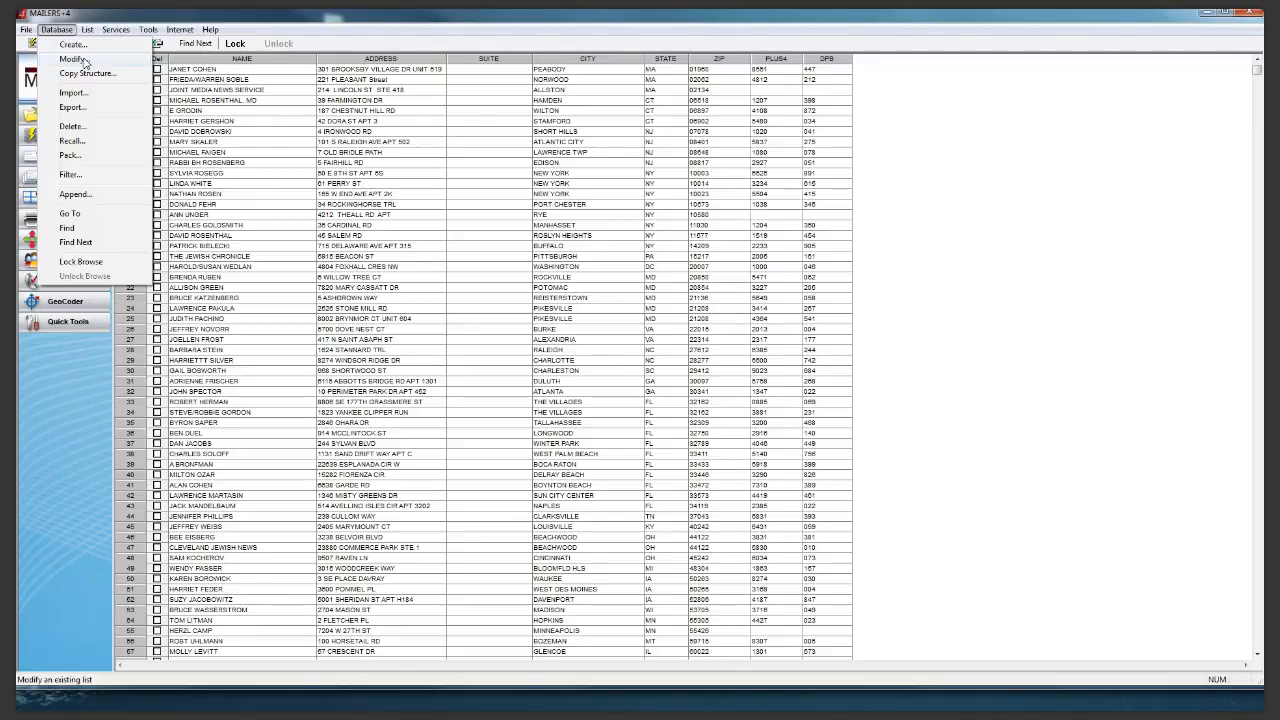
pyautogui.click(74, 59)
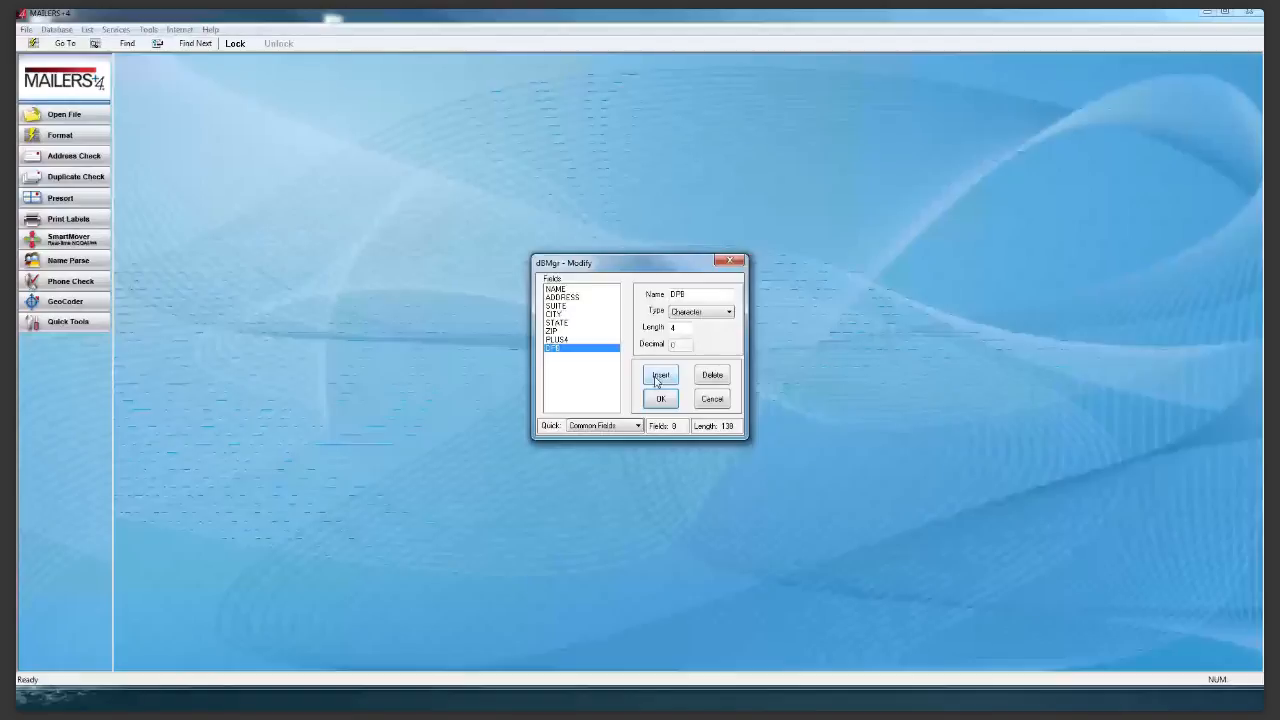
pyautogui.click(660, 375)
pyautogui.click(660, 375)
pyautogui.click(660, 375)
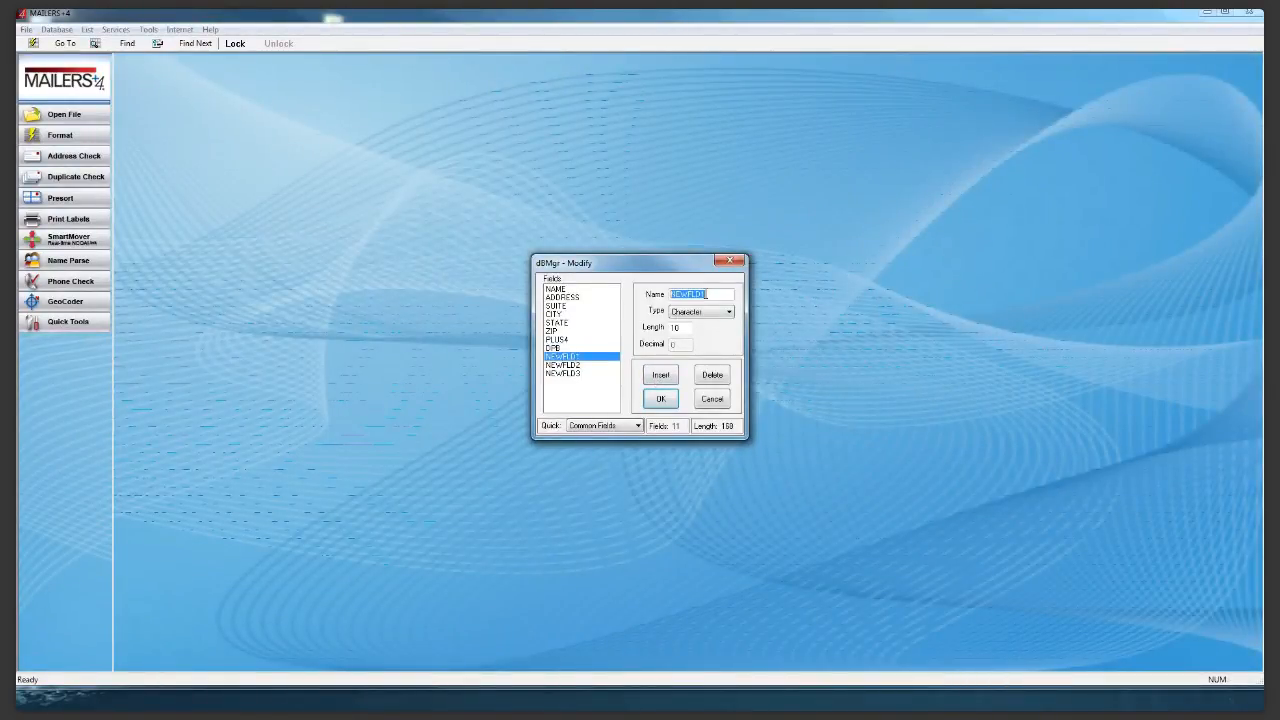
# Rename the first two new fields ENDORSE and ALPHA, with lengths of 30 and 100
pyautogui.write('ENDORSE')
pyautogui.press('Tab')
pyautogui.click(566, 365)
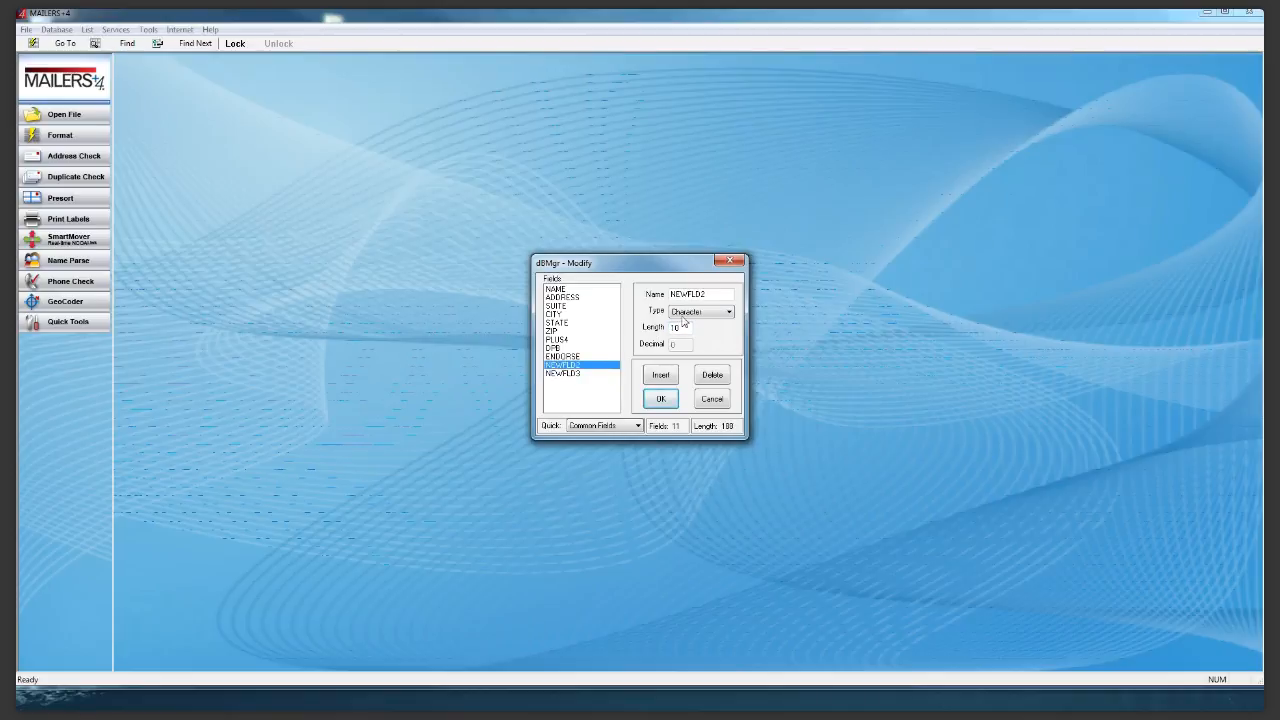
pyautogui.doubleClick(706, 294)
pyautogui.write('A')
pyautogui.write('0')
# Rename the third new field NUMERIC with a length of 100 and make the list changes permanent
pyautogui.click(568, 373)
pyautogui.moveTo(723, 295); pyautogui.dragTo(670, 295)
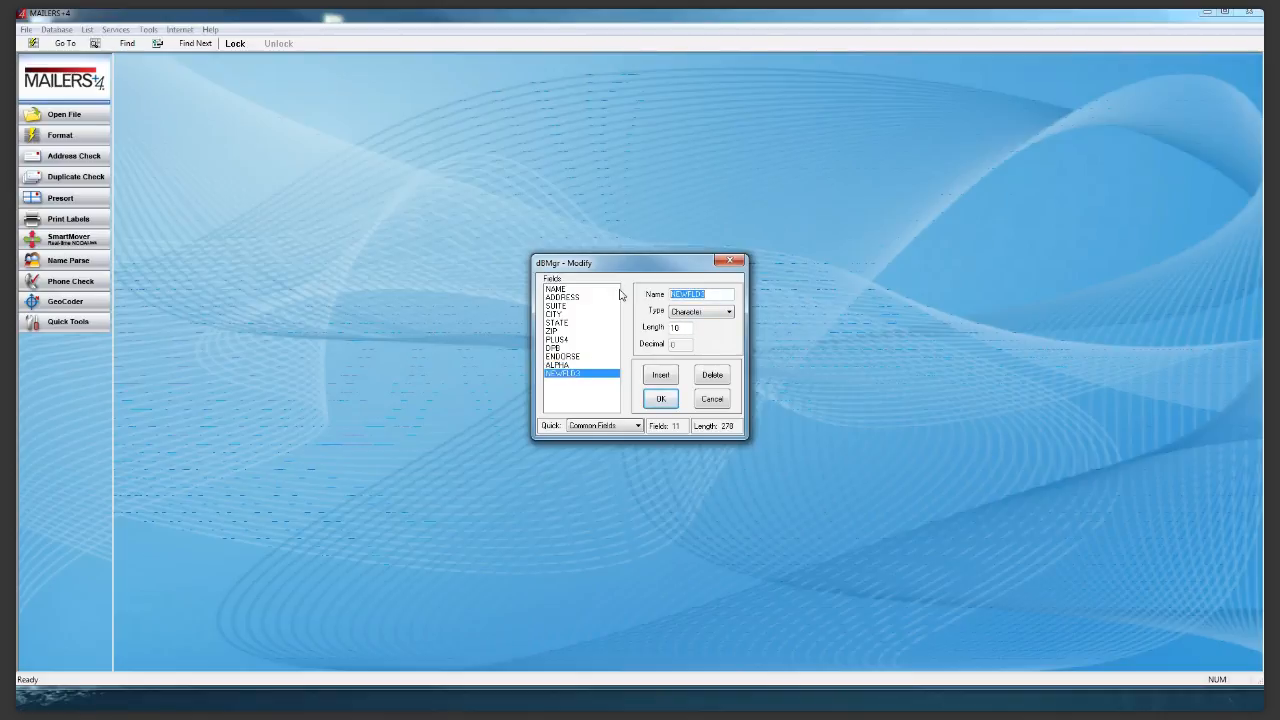
pyautogui.write('NUMERIC')
pyautogui.click(689, 328)
pyautogui.write('0')
pyautogui.click(660, 400)
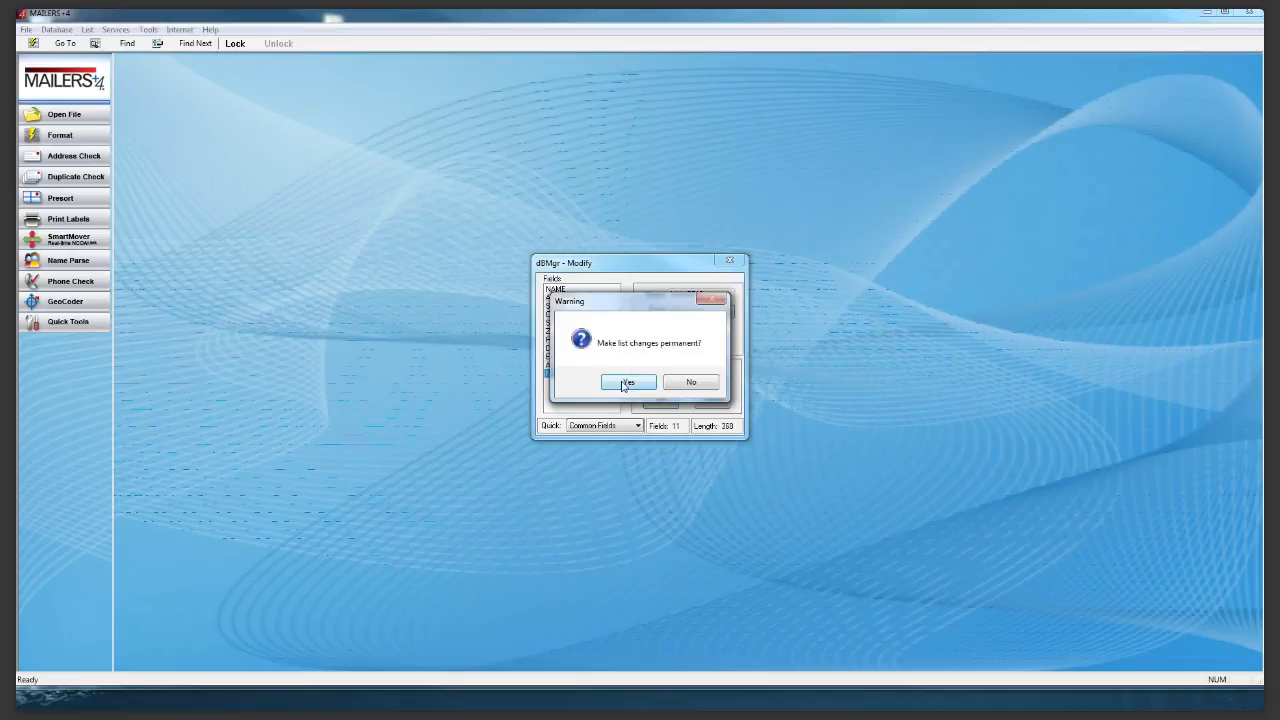
pyautogui.click(622, 385)
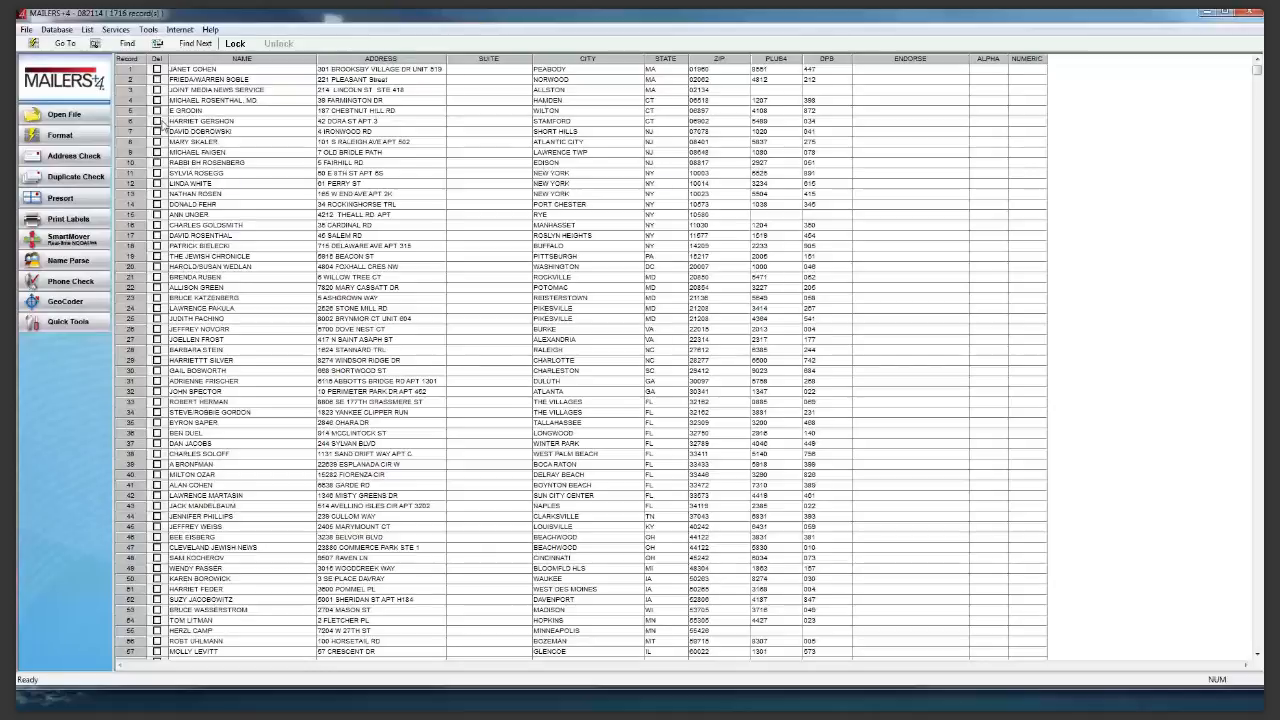
# In the presort format, assign Endorsement to ENDORSE, IMB Alpha to ALPHA and IMB Numeric to NUMERIC
pyautogui.click(60, 135)
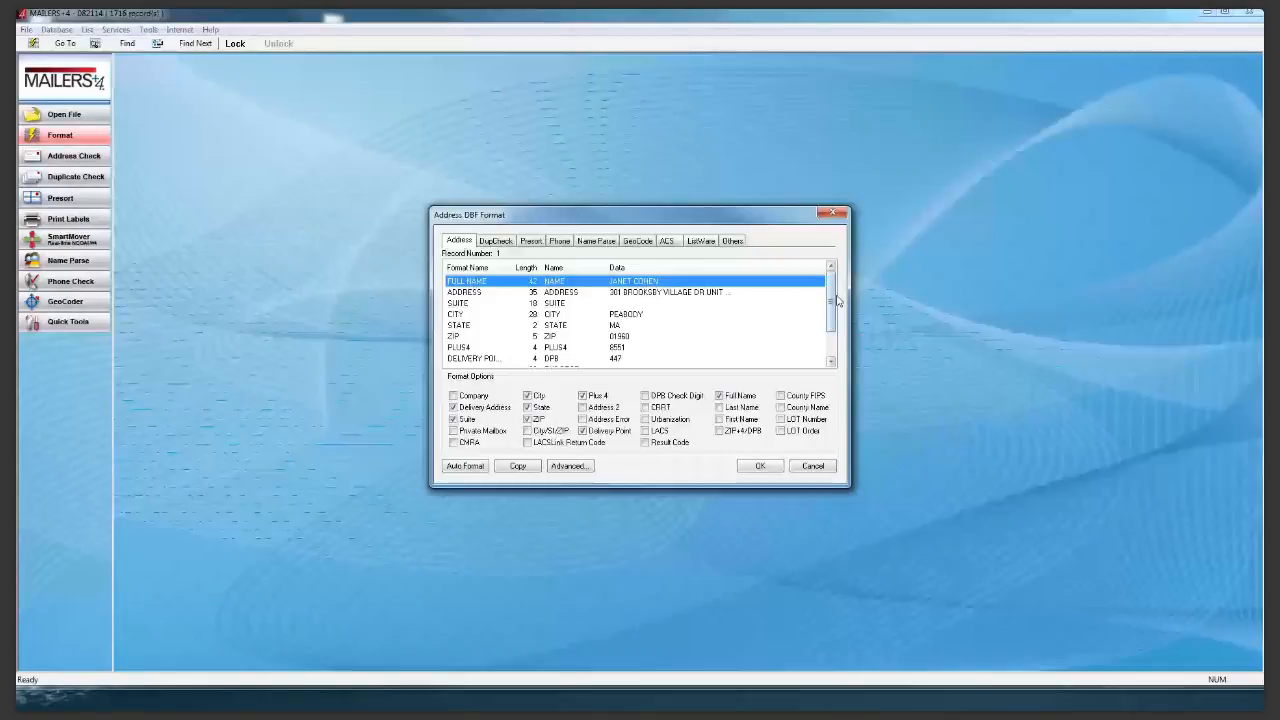
pyautogui.click(530, 241)
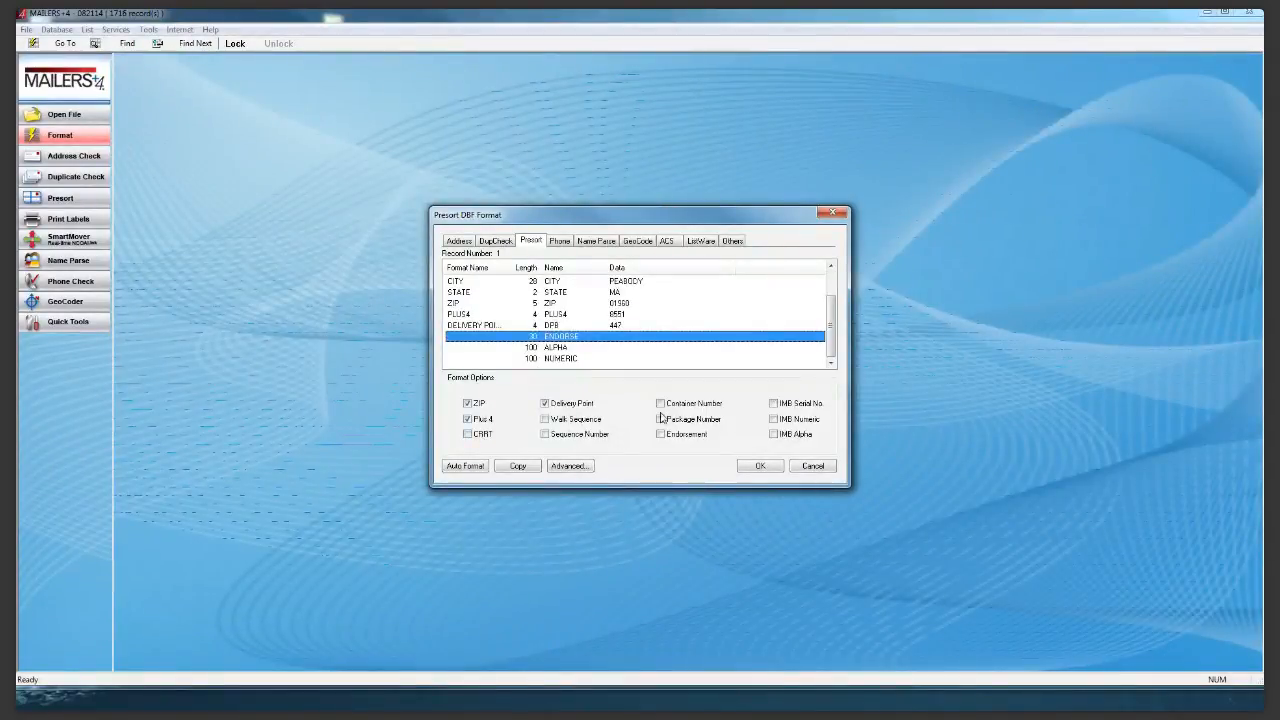
pyautogui.click(693, 436)
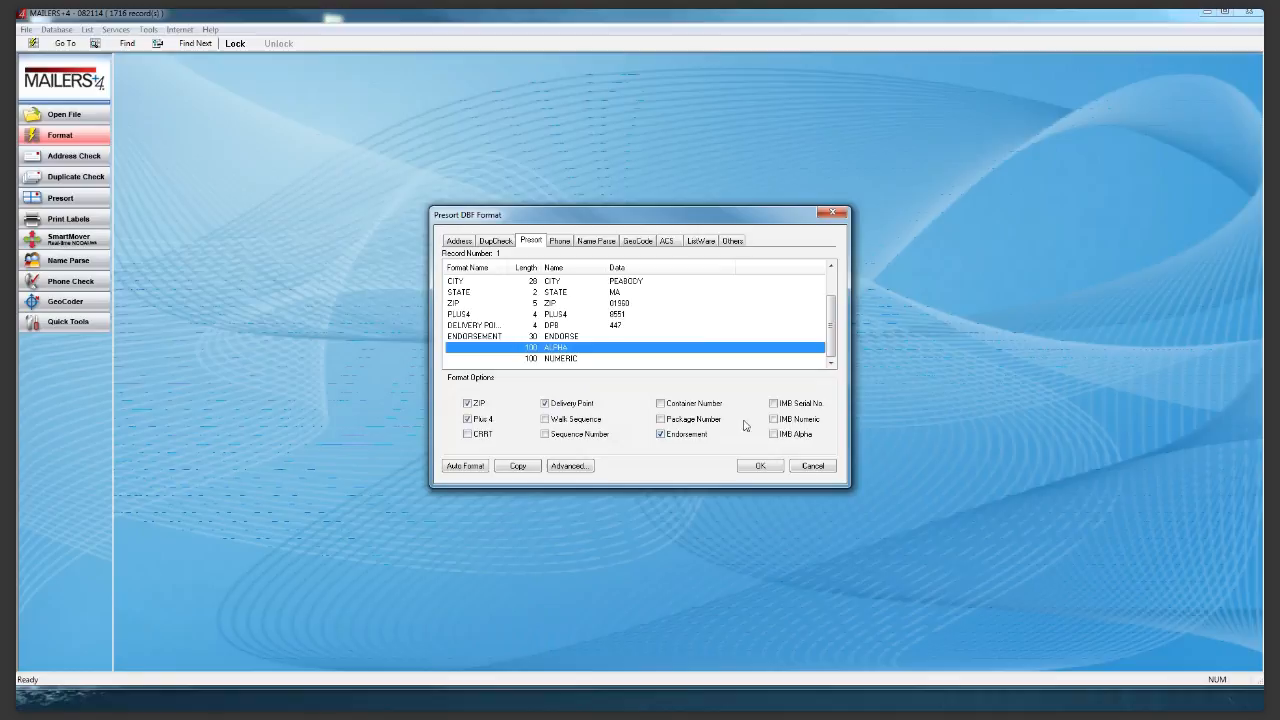
pyautogui.click(795, 433)
pyautogui.click(795, 421)
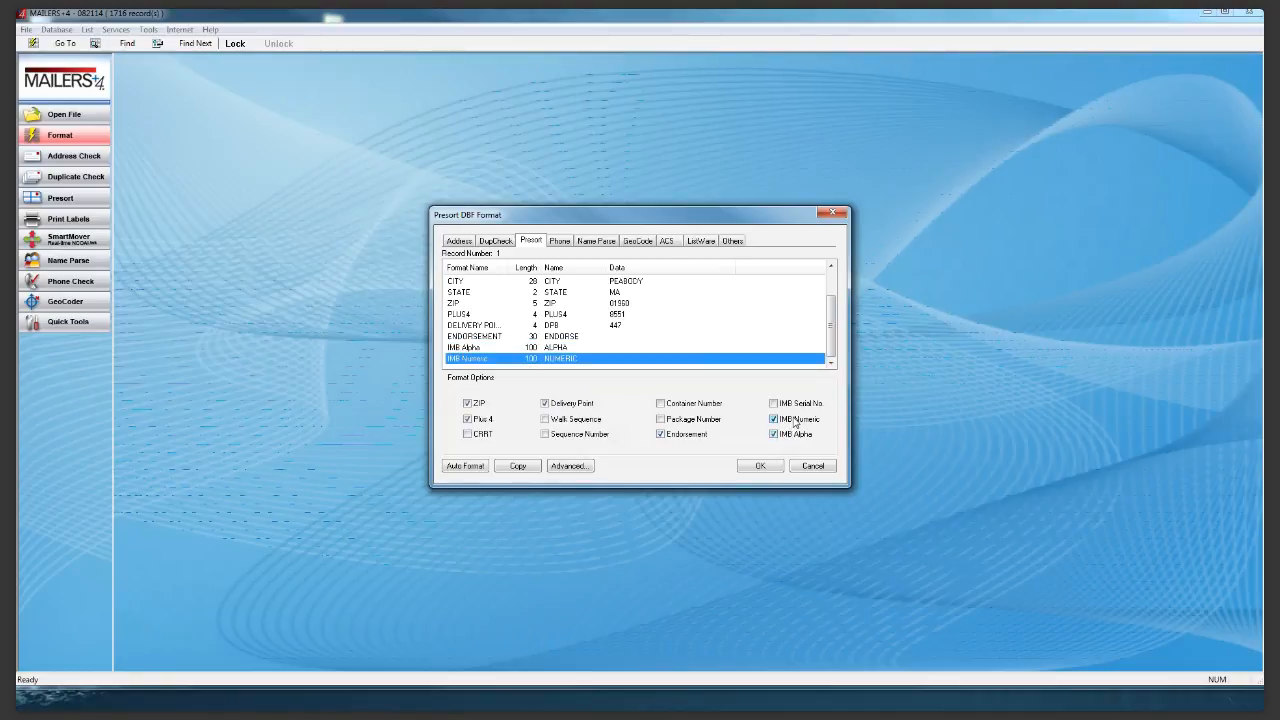
pyautogui.click(760, 466)
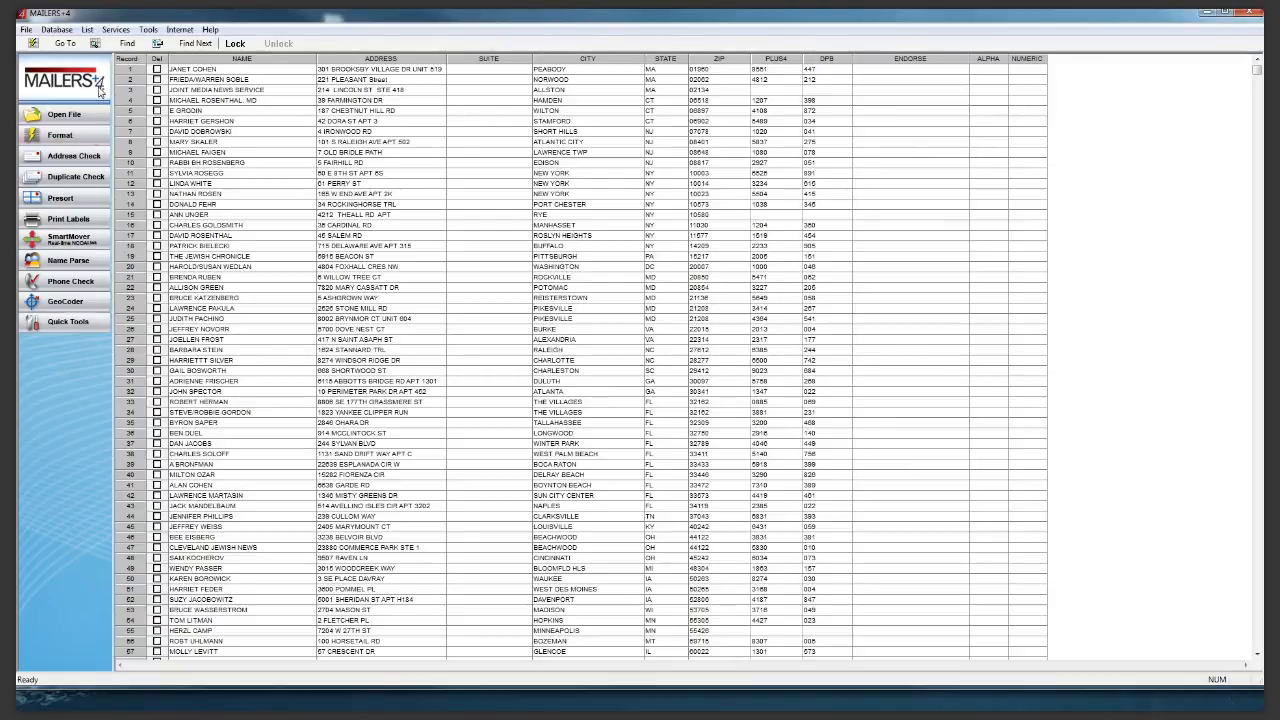
# Run the address check with upper casing and no deletion of unresolved records, declining the Canadian database download, and close the results
pyautogui.click(84, 158)
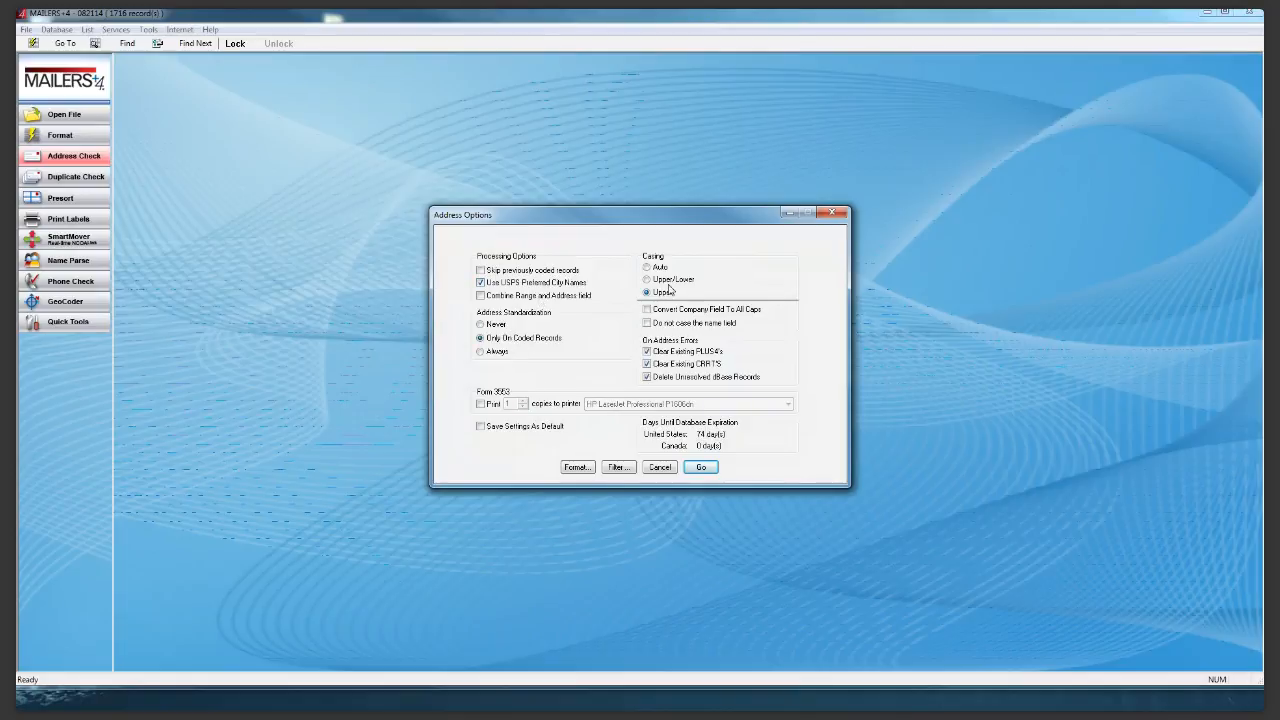
pyautogui.click(677, 292)
pyautogui.click(647, 377)
pyautogui.click(703, 468)
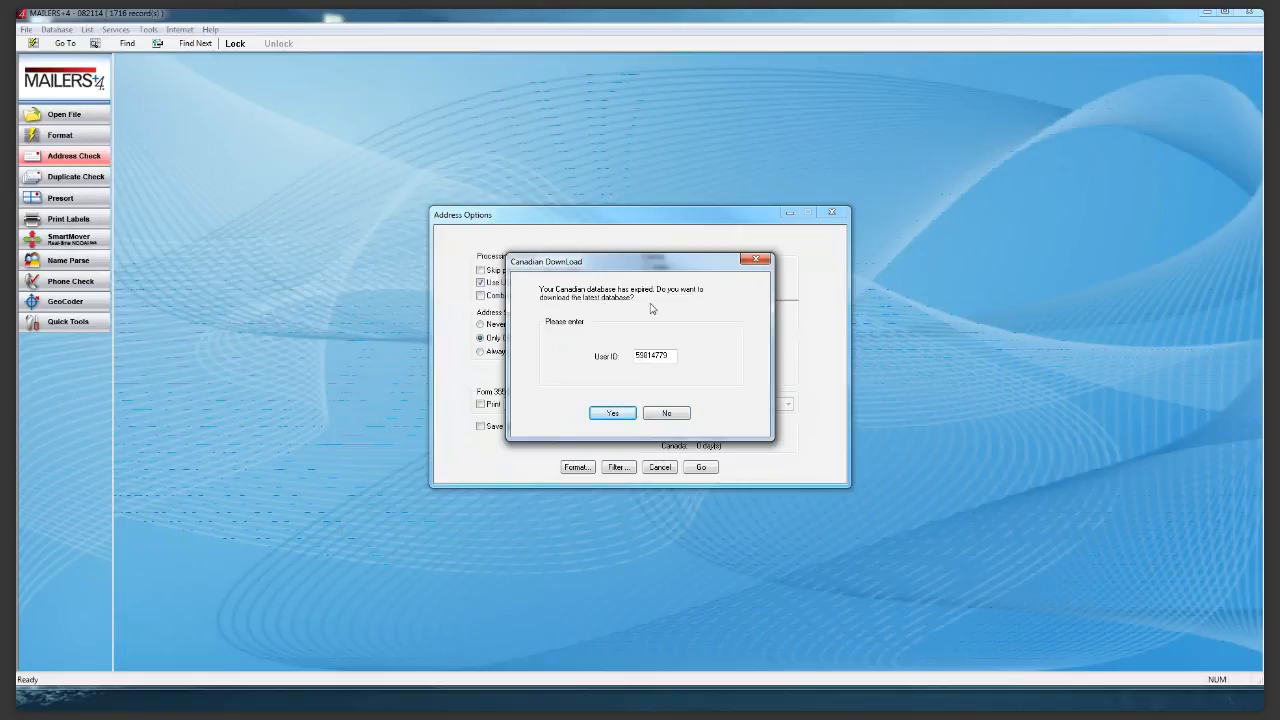
pyautogui.click(666, 413)
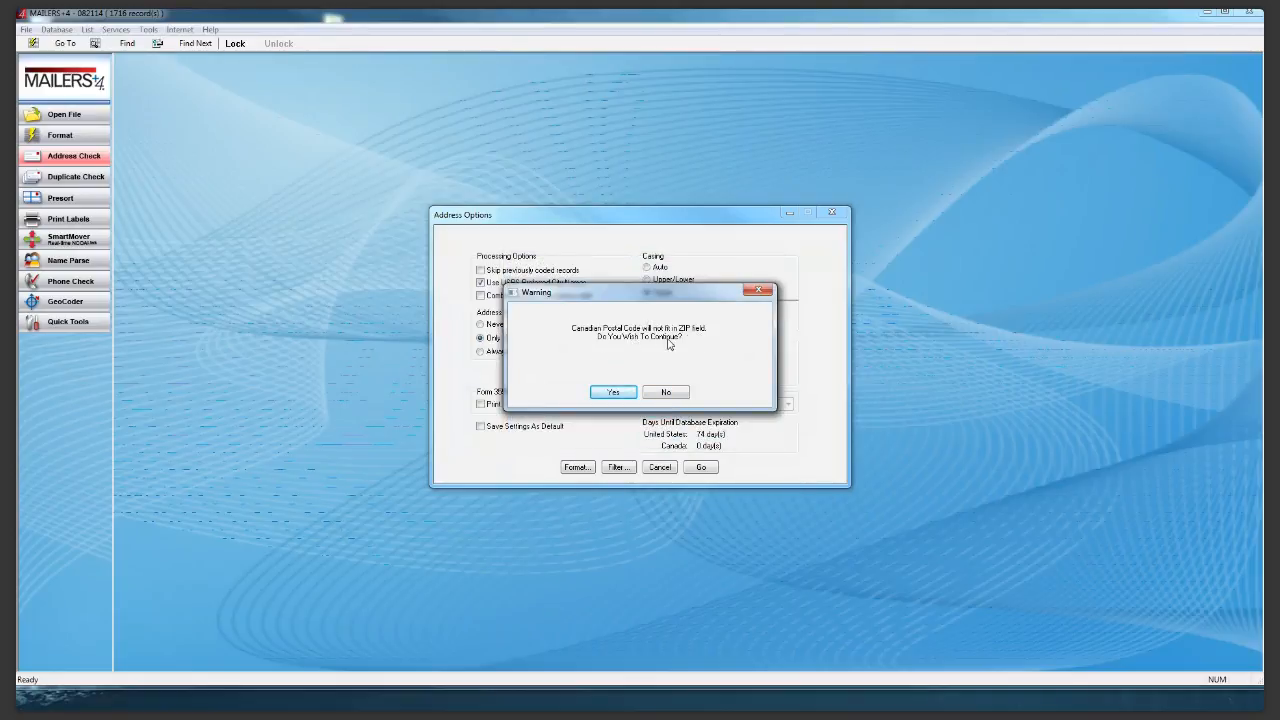
pyautogui.click(604, 393)
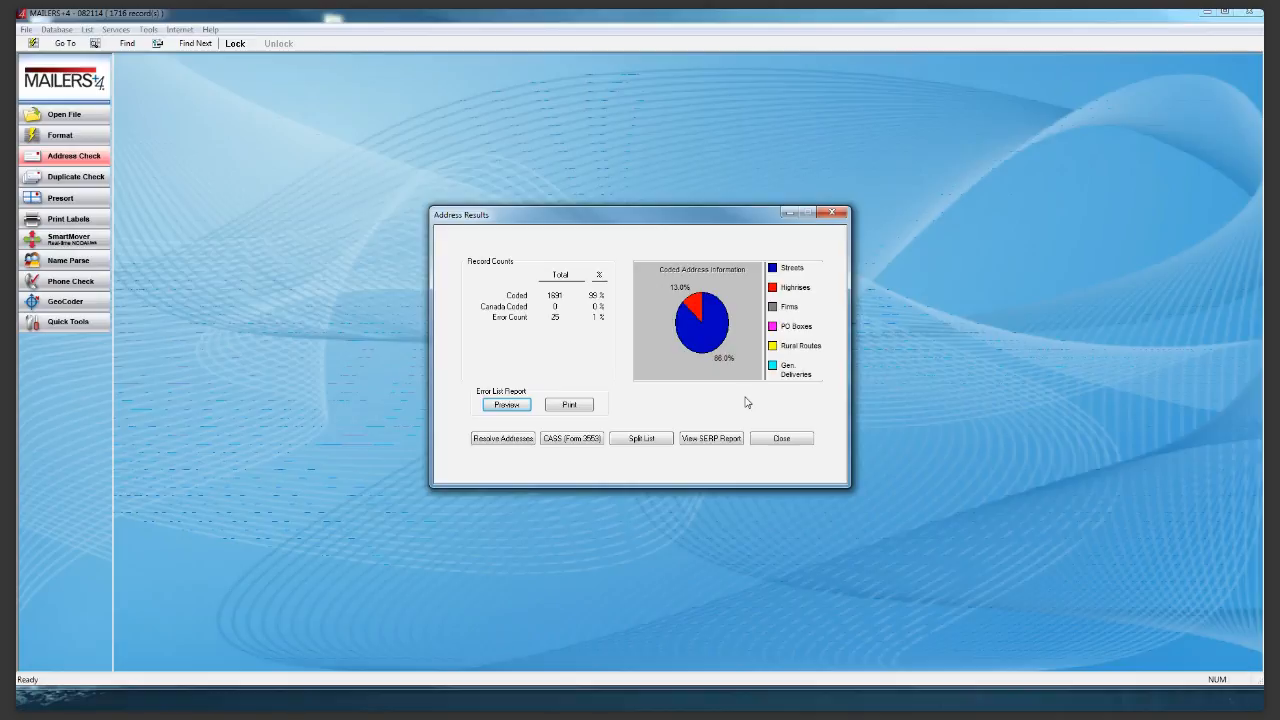
pyautogui.click(797, 443)
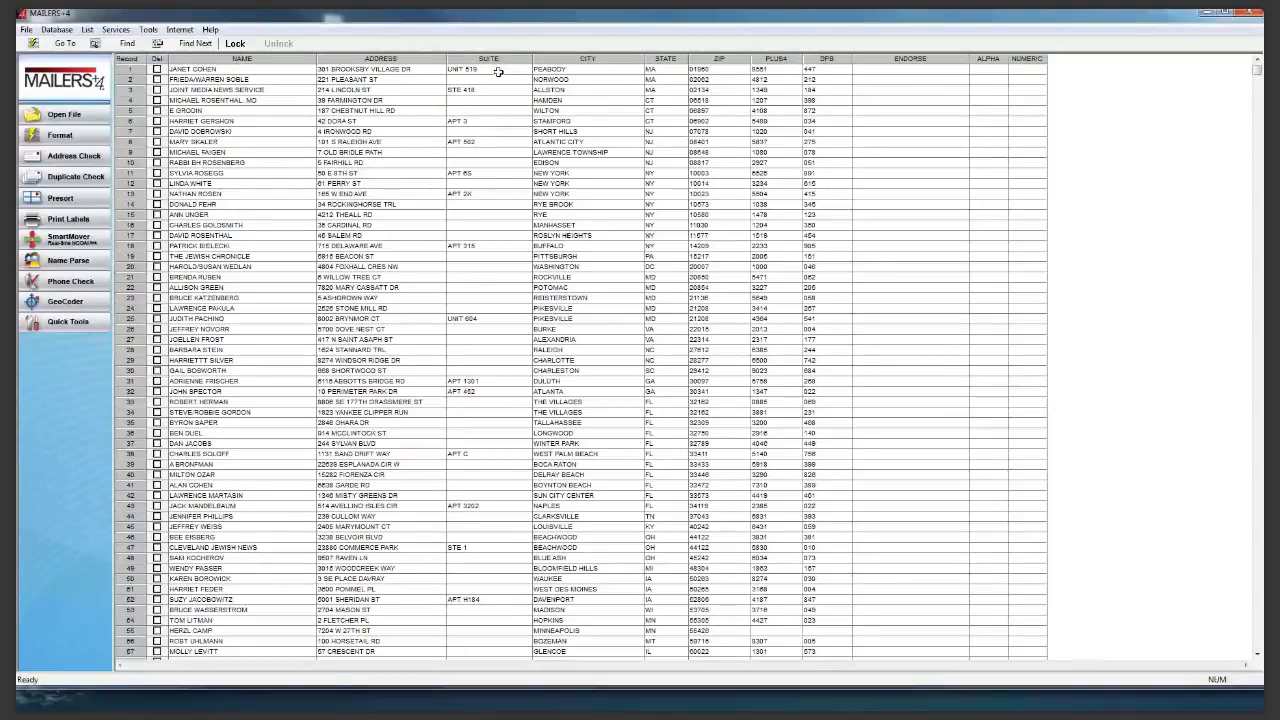
# Start a presort of the list and accept the existing post office, mail class and piece dimension settings
pyautogui.click(78, 201)
pyautogui.press('Return')
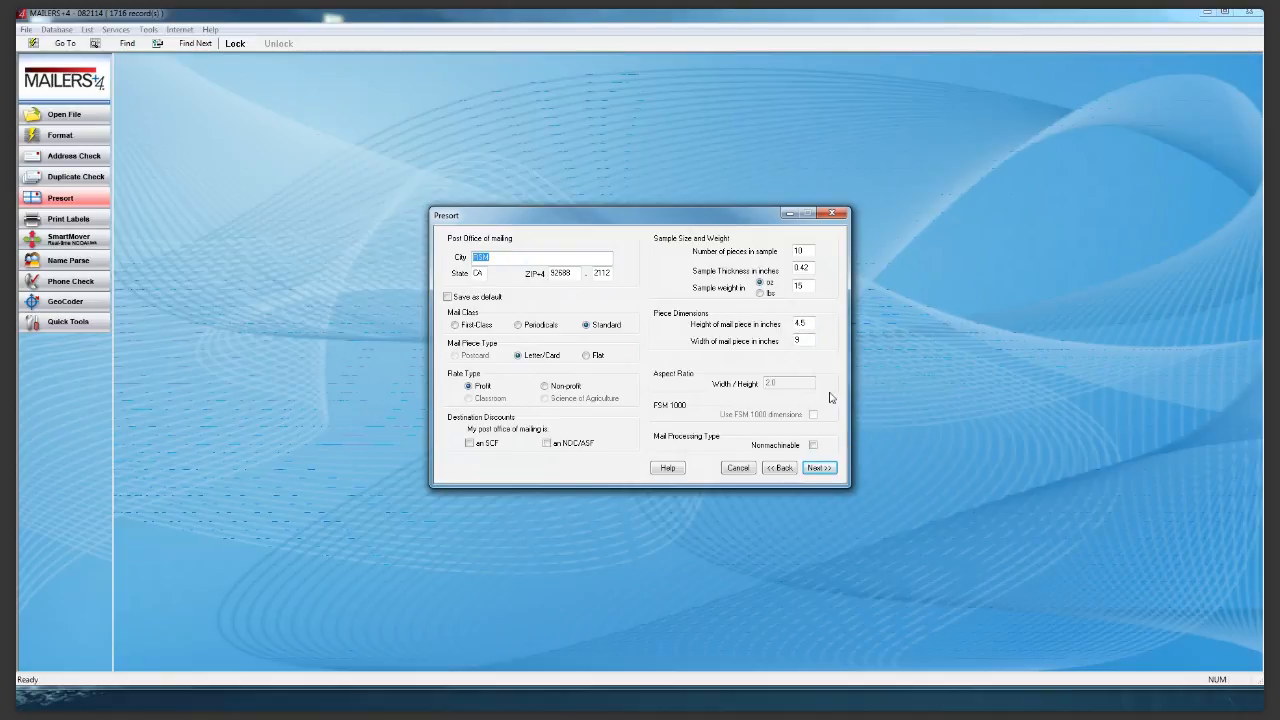
pyautogui.click(816, 469)
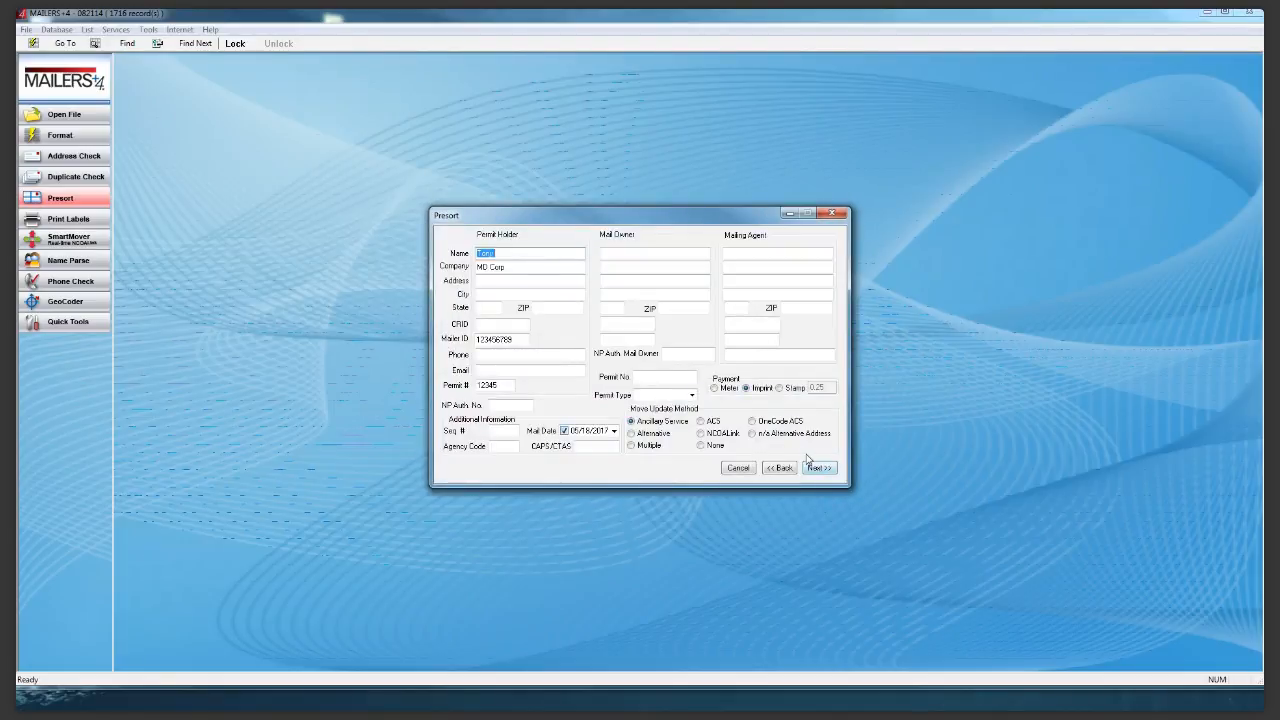
# Fill in the permit holder's name, company Melissa, street address, city, state and ZIP code
pyautogui.write('R')
pyautogui.write('eter')
pyautogui.press('Tab')
pyautogui.write('M')
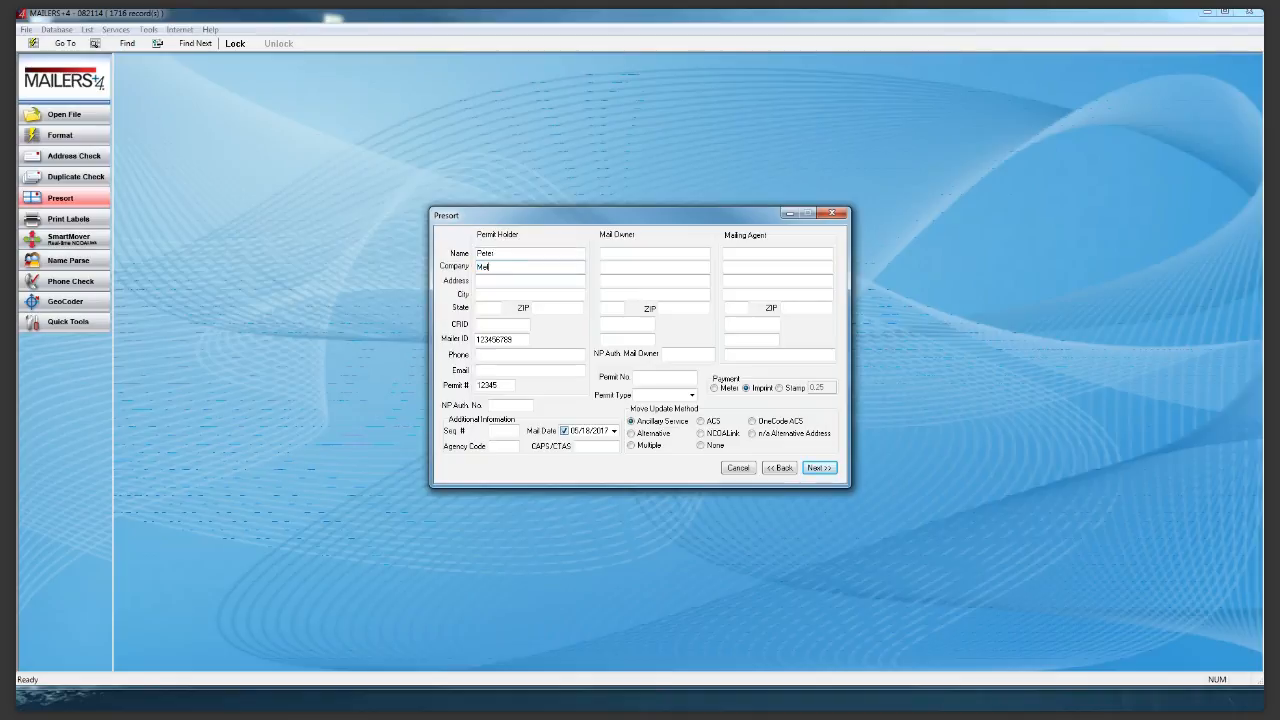
pyautogui.press('Tab')
pyautogui.write('23386 Av')
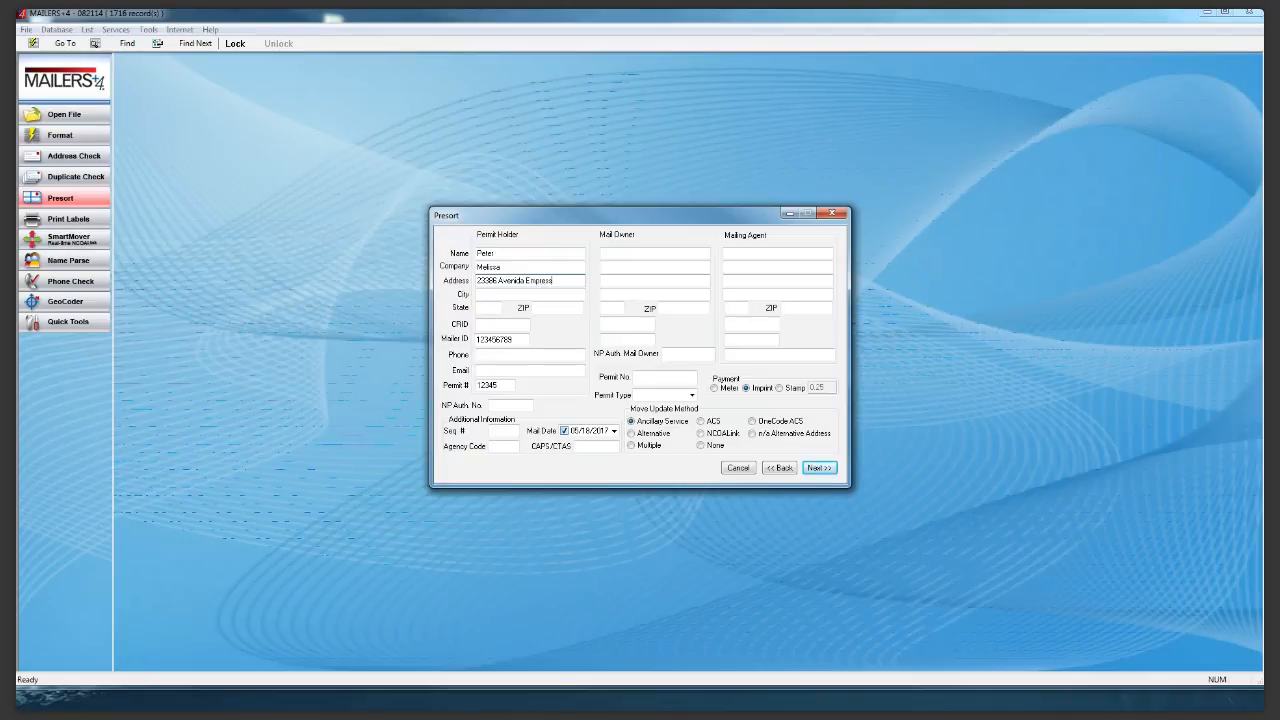
pyautogui.press('Tab')
pyautogui.write('CA')
pyautogui.press('Tab')
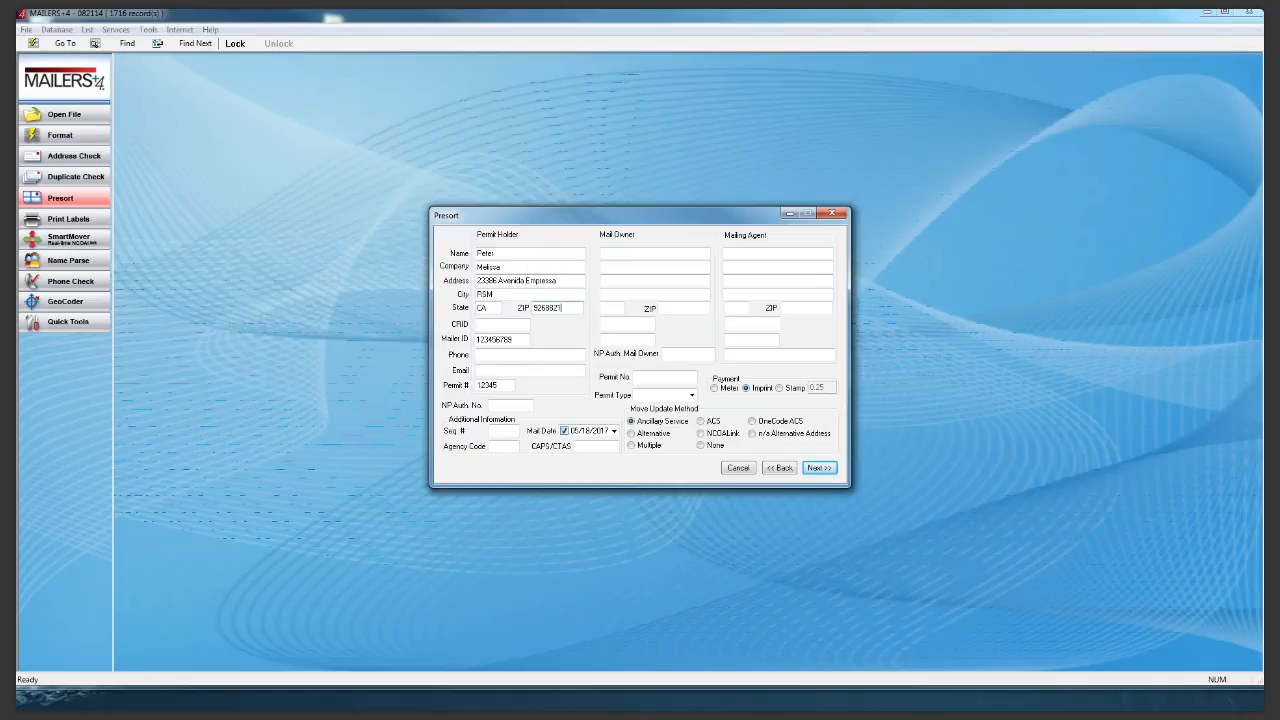
# Fill in the permit holder's CRID, phone number and e-mail address
pyautogui.click(495, 326)
pyautogui.write('5458932')
pyautogui.click(514, 340)
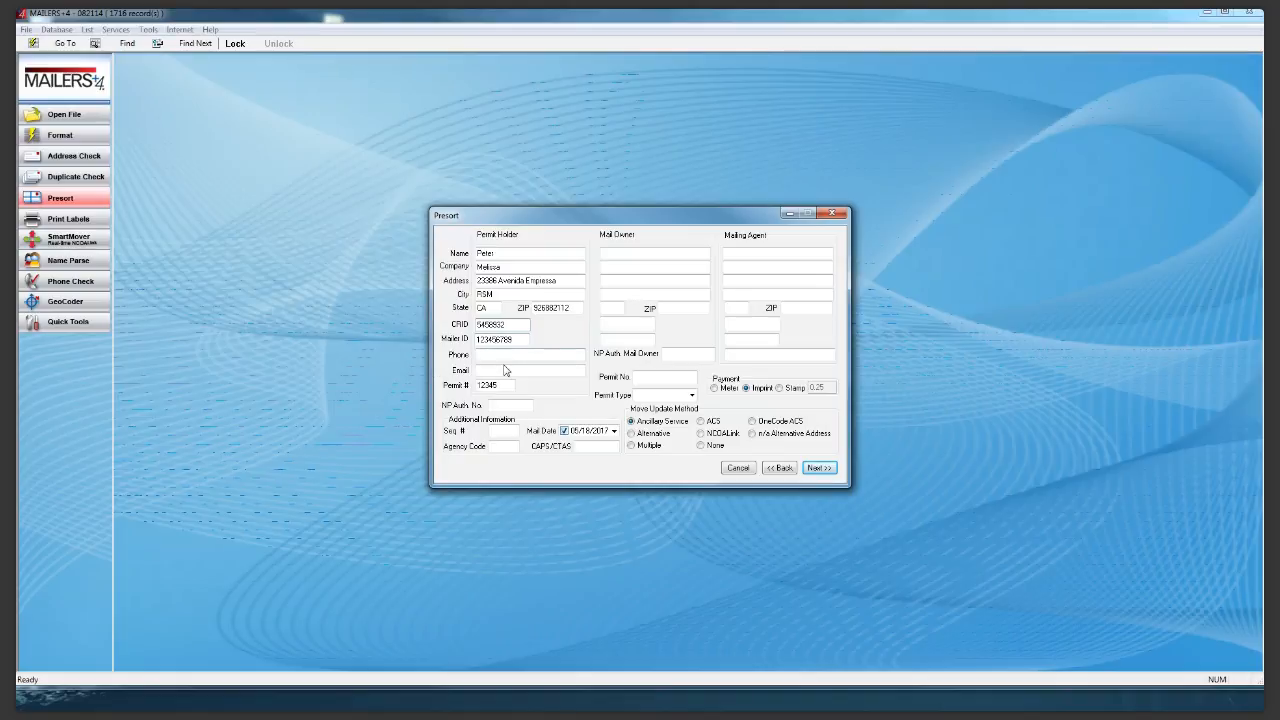
pyautogui.click(514, 355)
pyautogui.write('9098')
pyautogui.click(530, 369)
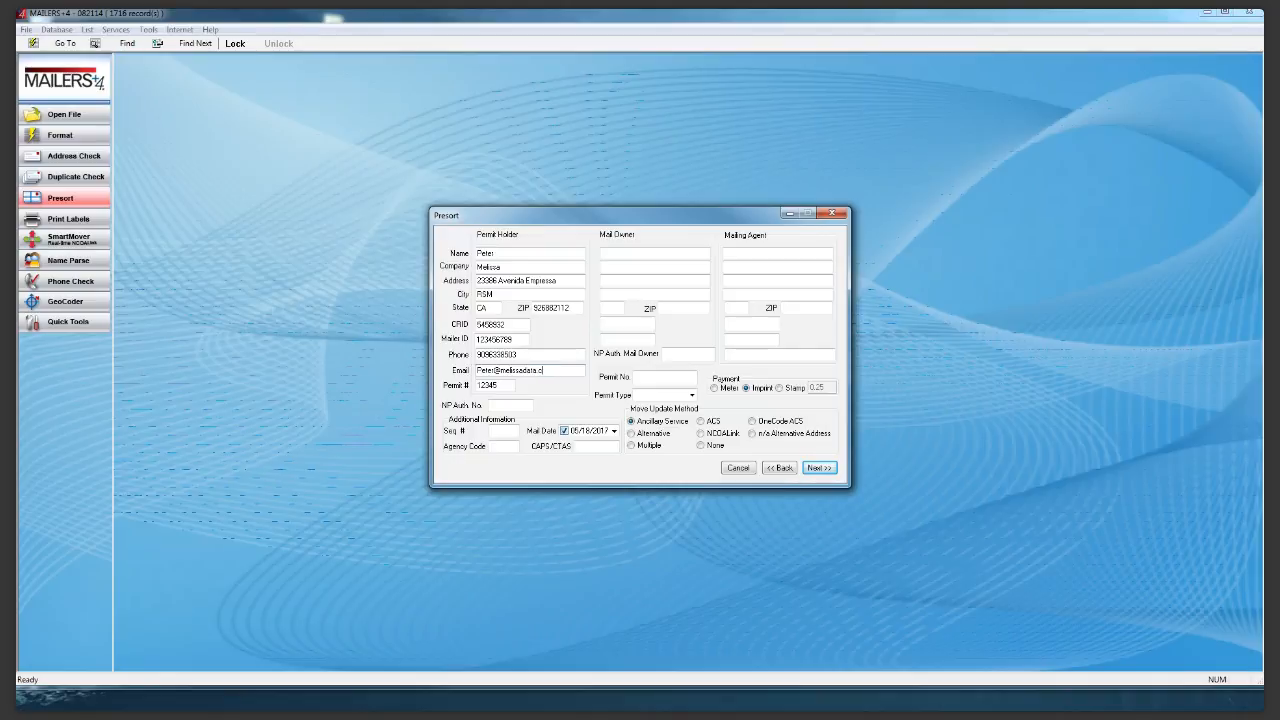
# Enter the mail owner's permit number and set the move update method to NCOALink
pyautogui.click(664, 379)
pyautogui.write('606')
pyautogui.click(717, 436)
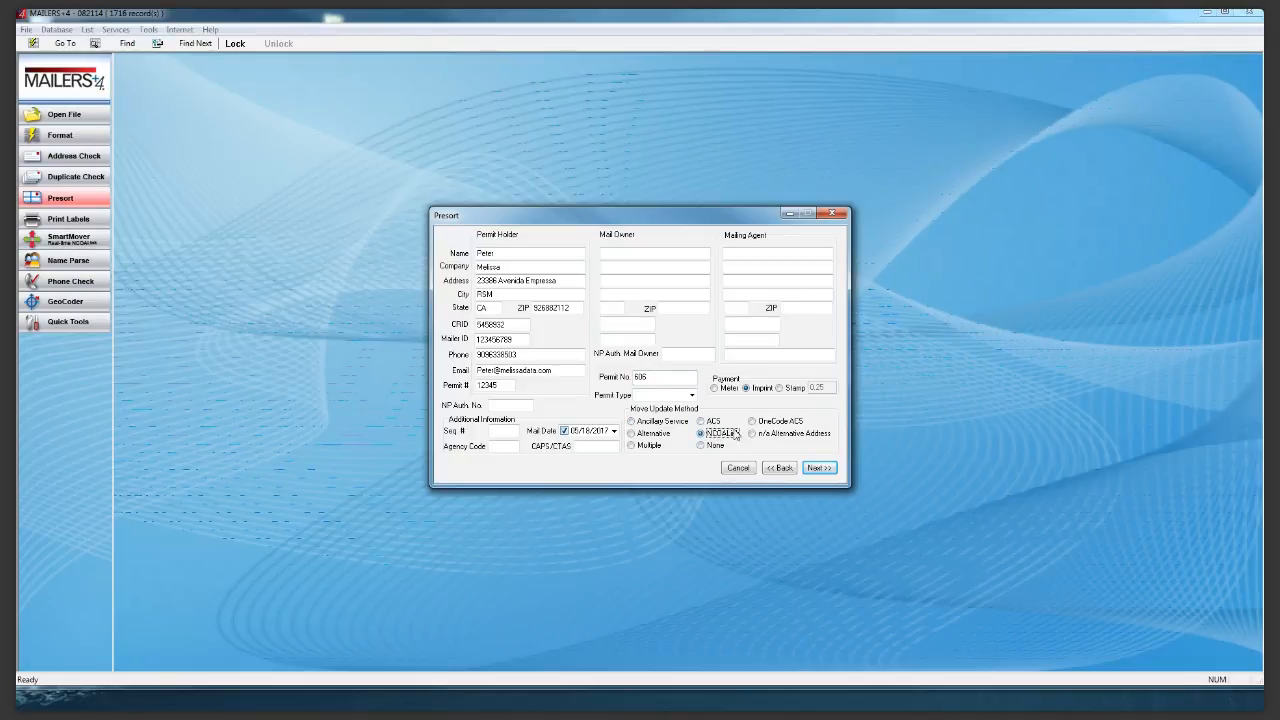
# Clear the mail owner's permit number, replace the permit holder's permit number, and proceed to the suggested mailings
pyautogui.click(806, 469)
pyautogui.press('BackSpace')
pyautogui.moveTo(506, 386); pyautogui.dragTo(391, 384)
pyautogui.press('BackSpace')
pyautogui.write('606')
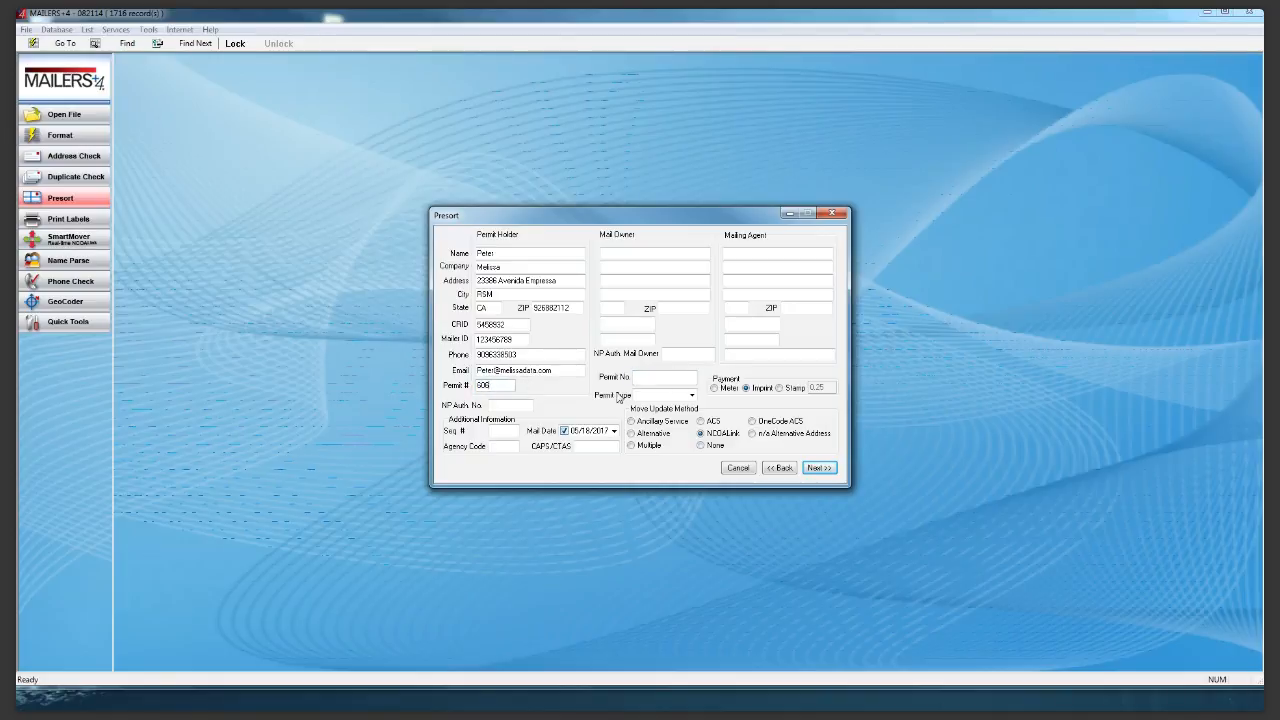
pyautogui.click(818, 470)
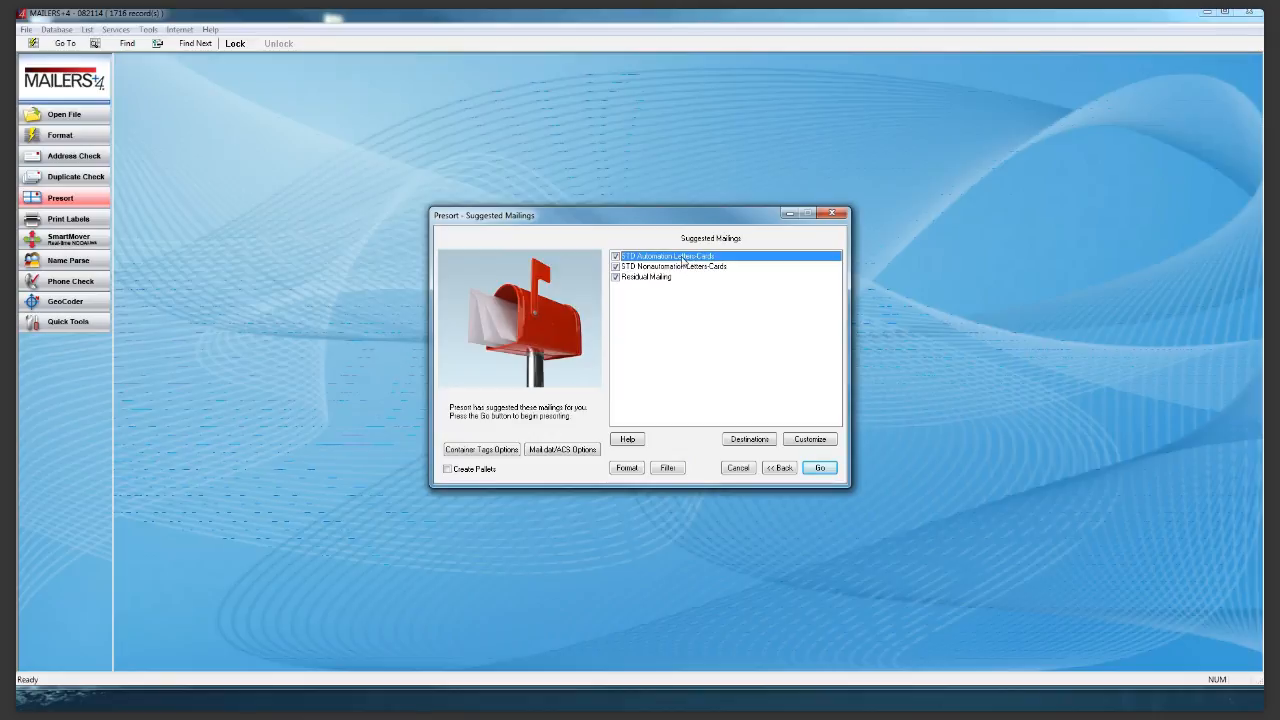
# Accept the existing Mail.dat options with Full Services and without IMB tracing, then run the presort on all suggested mailings
pyautogui.click(561, 450)
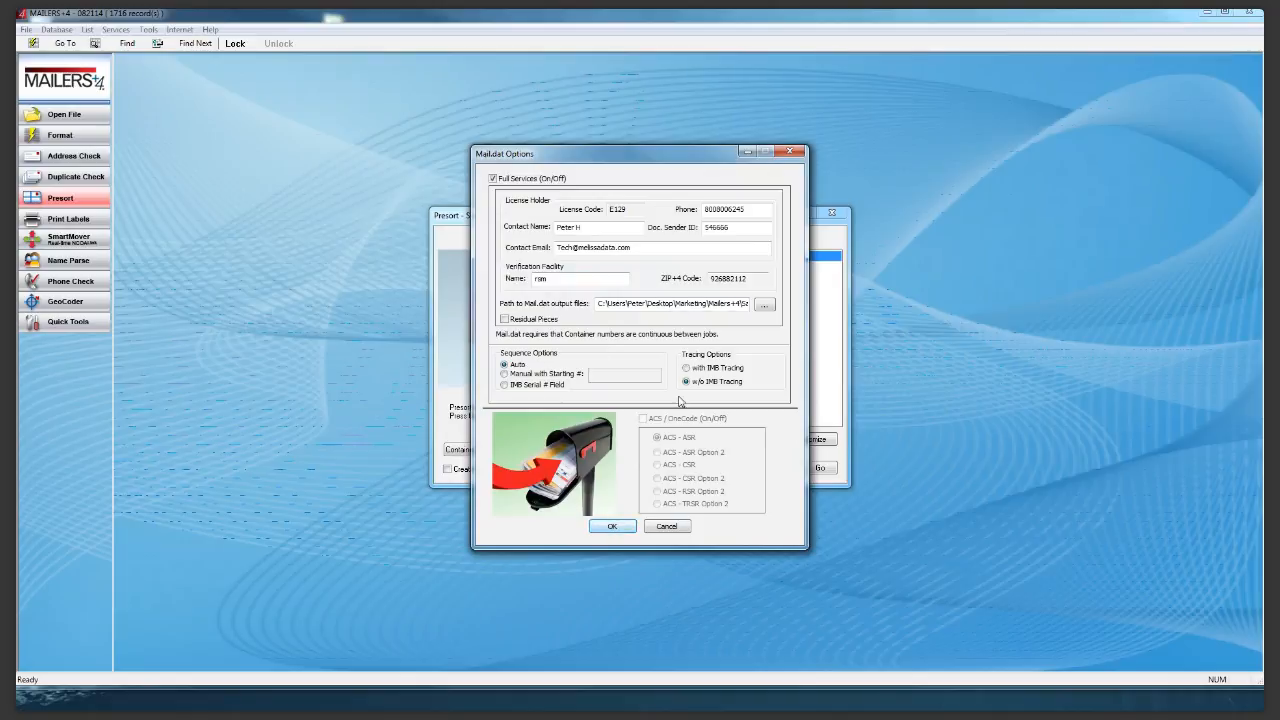
pyautogui.click(611, 532)
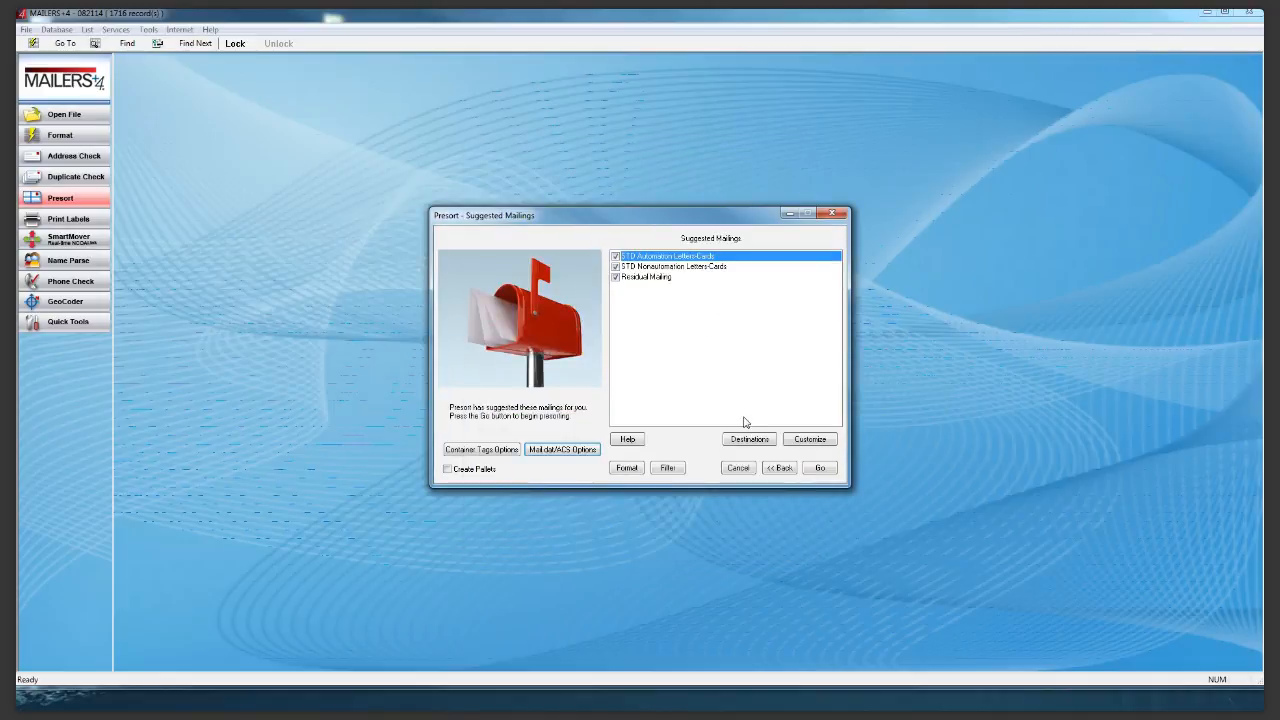
pyautogui.click(818, 467)
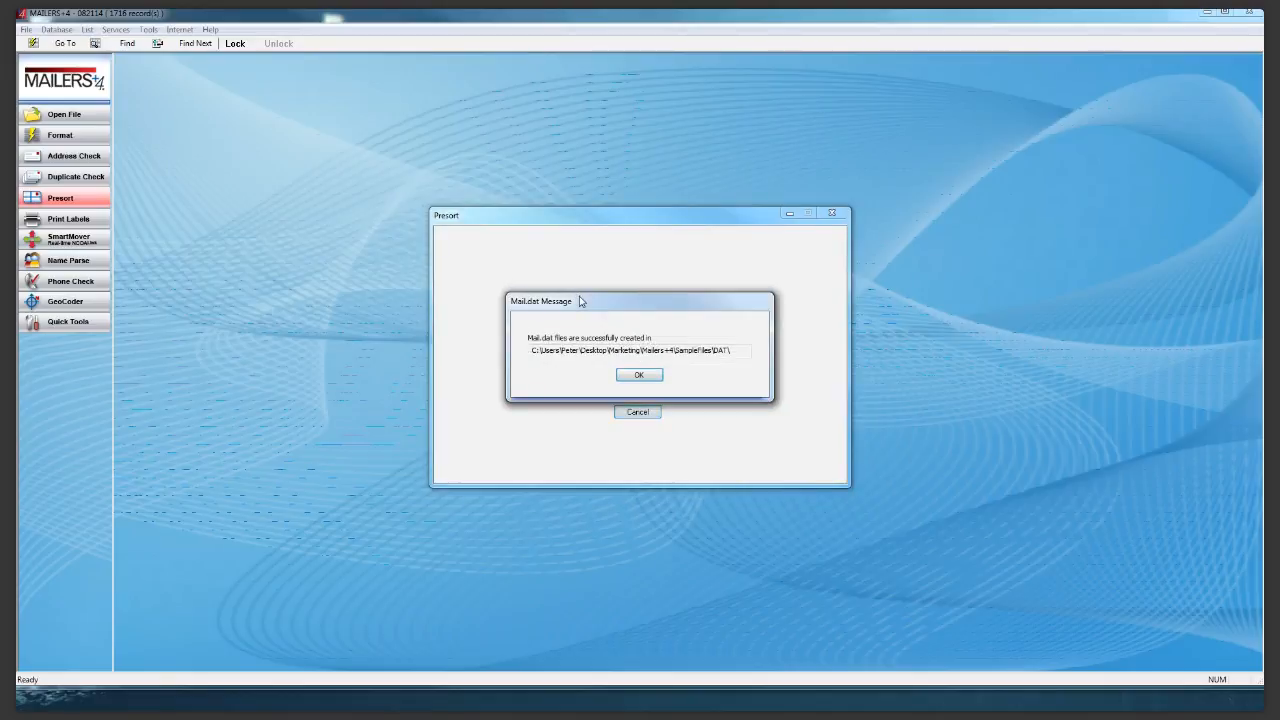
pyautogui.click(640, 376)
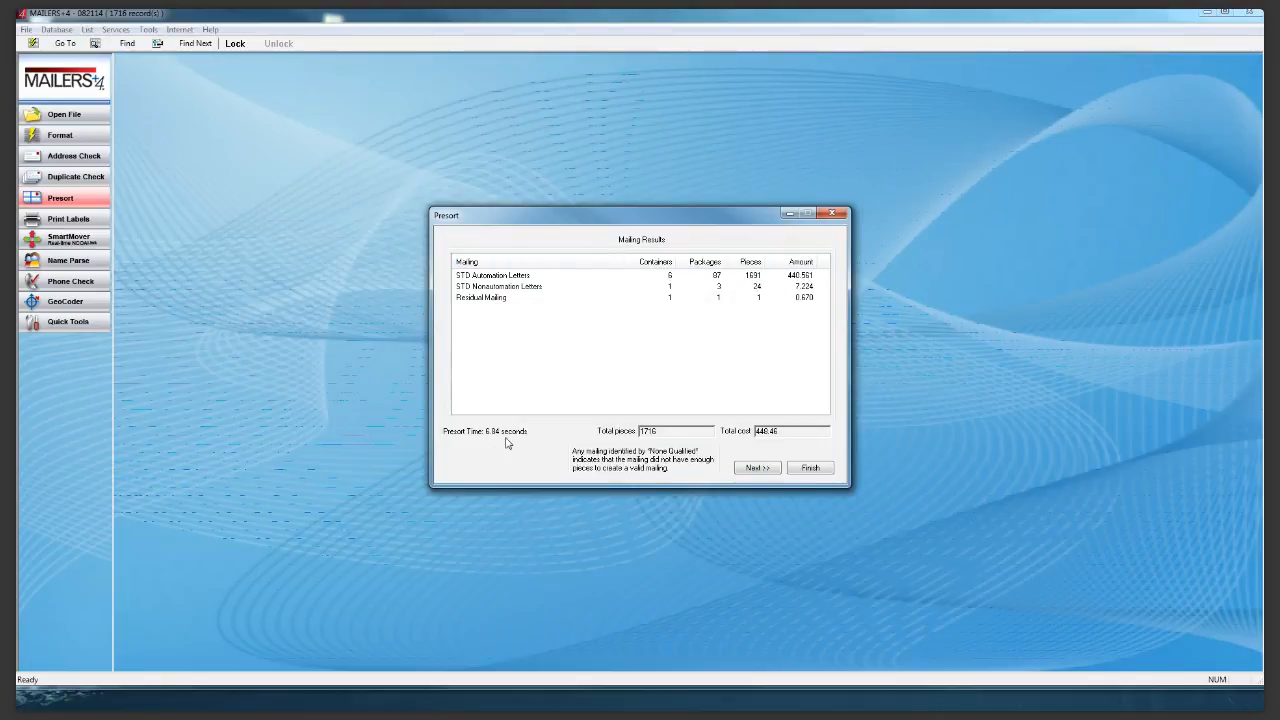
# Export the STD Automation Letters mailing to the SampleFiles folder as 082114 Auto.dbf
pyautogui.click(759, 468)
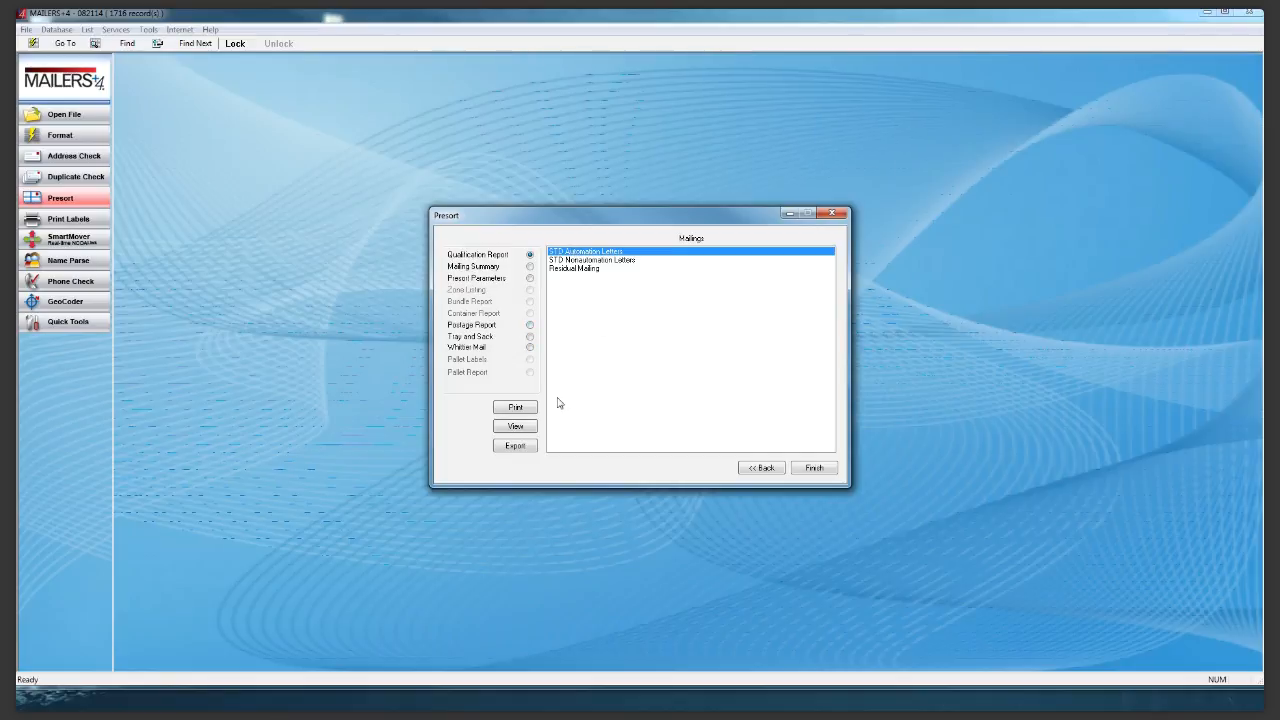
pyautogui.click(513, 447)
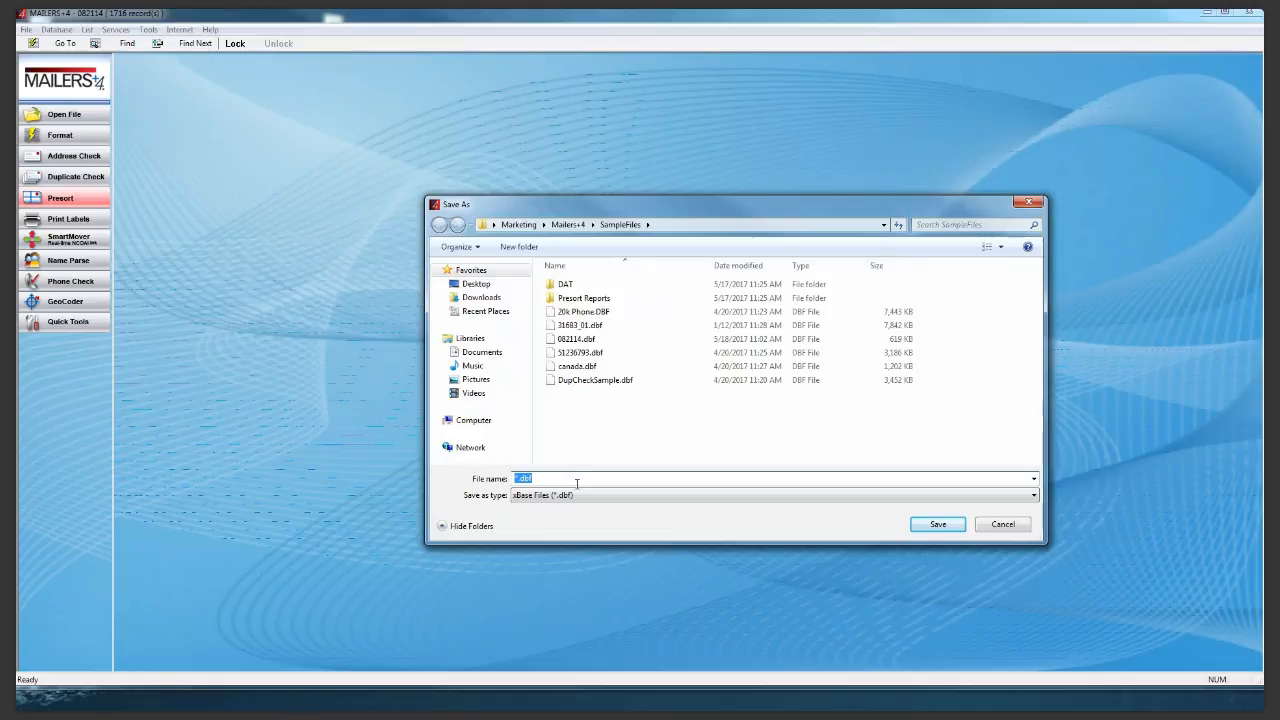
pyautogui.click(577, 484)
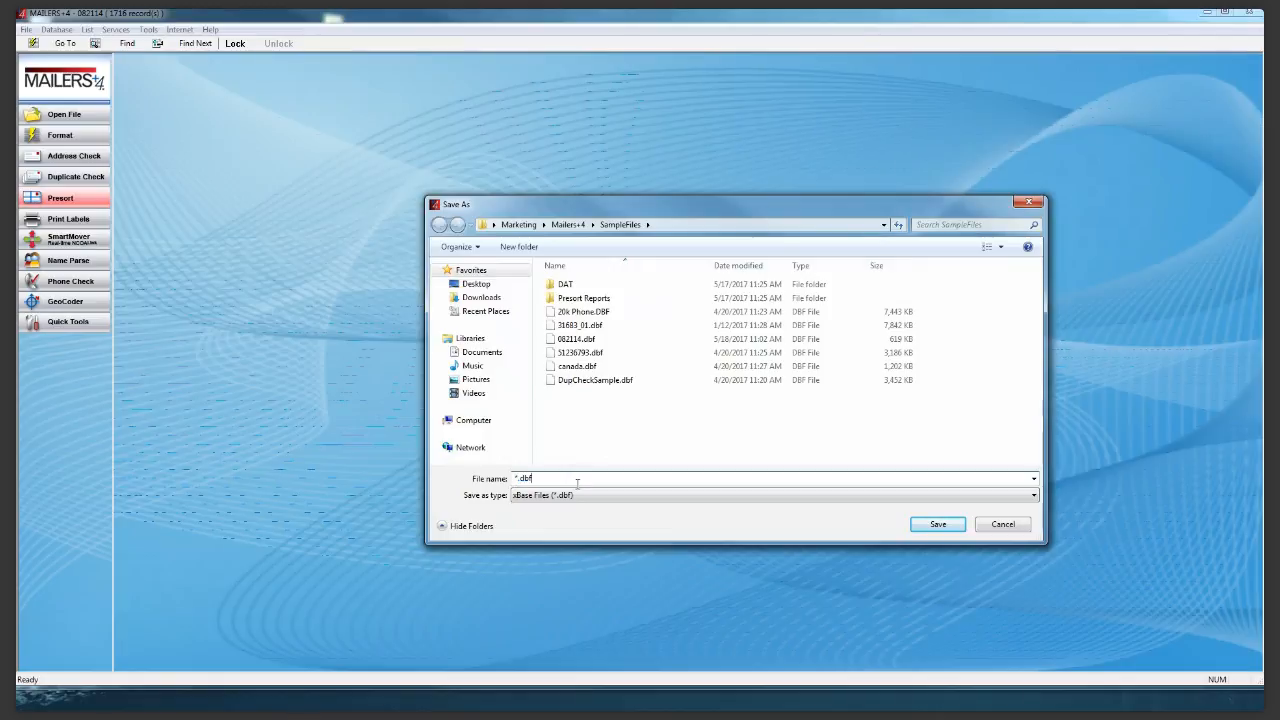
pyautogui.click(596, 344)
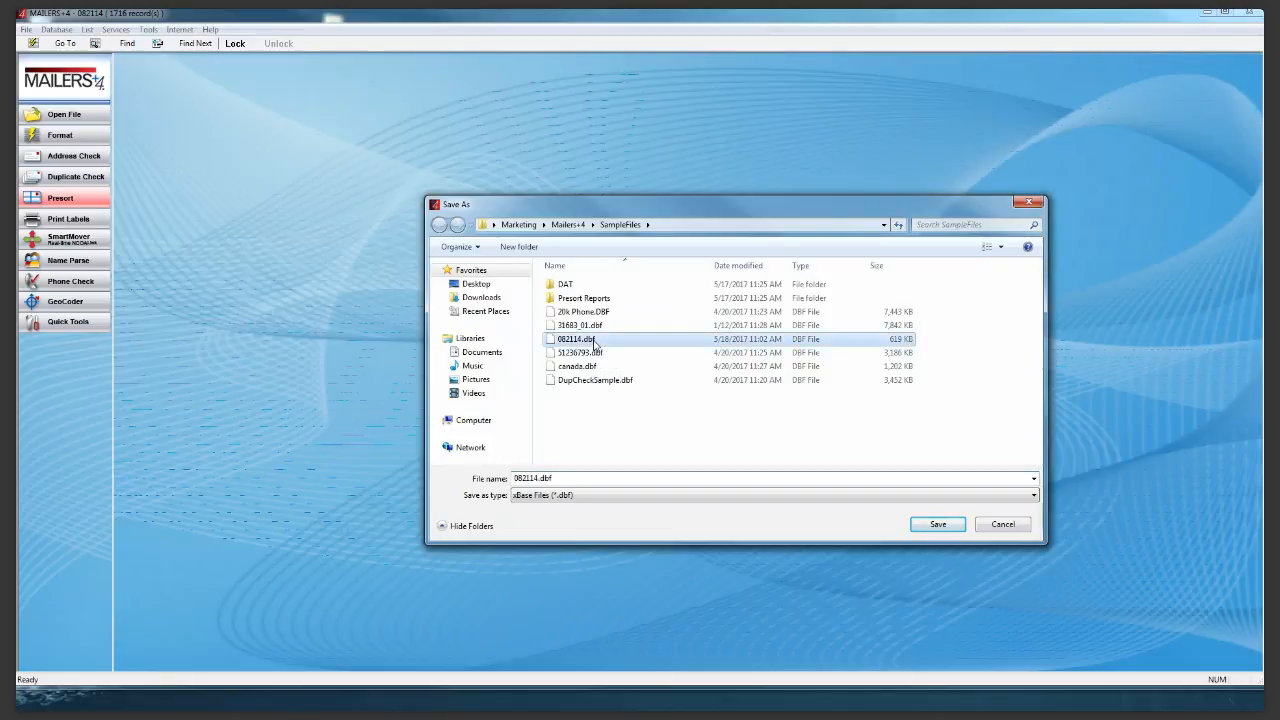
pyautogui.doubleClick(537, 478)
pyautogui.click(537, 478)
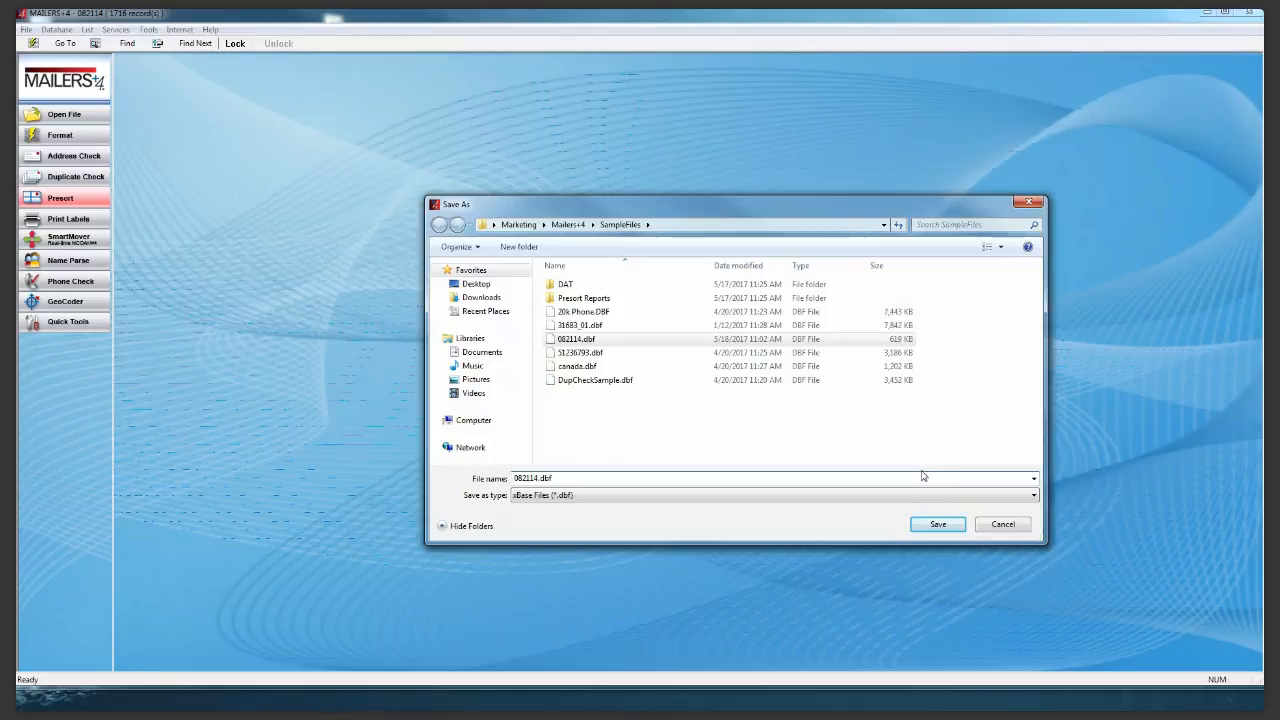
pyautogui.write('Auto')
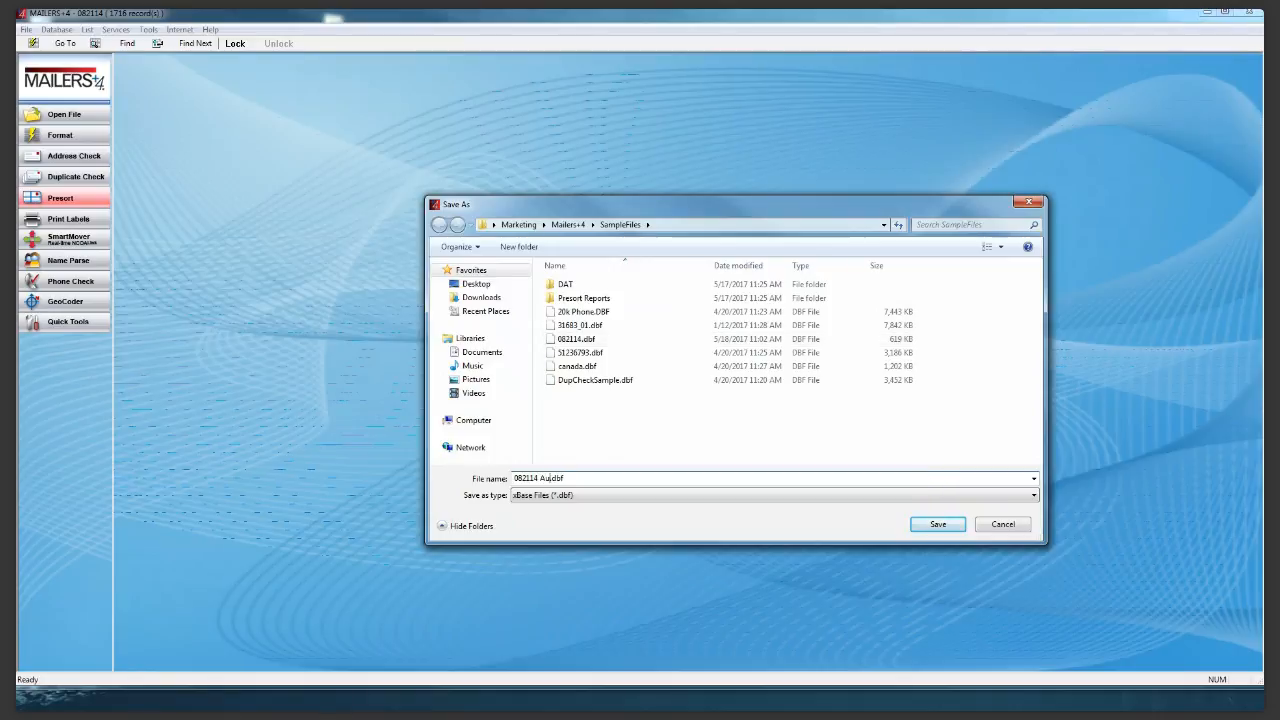
pyautogui.click(938, 525)
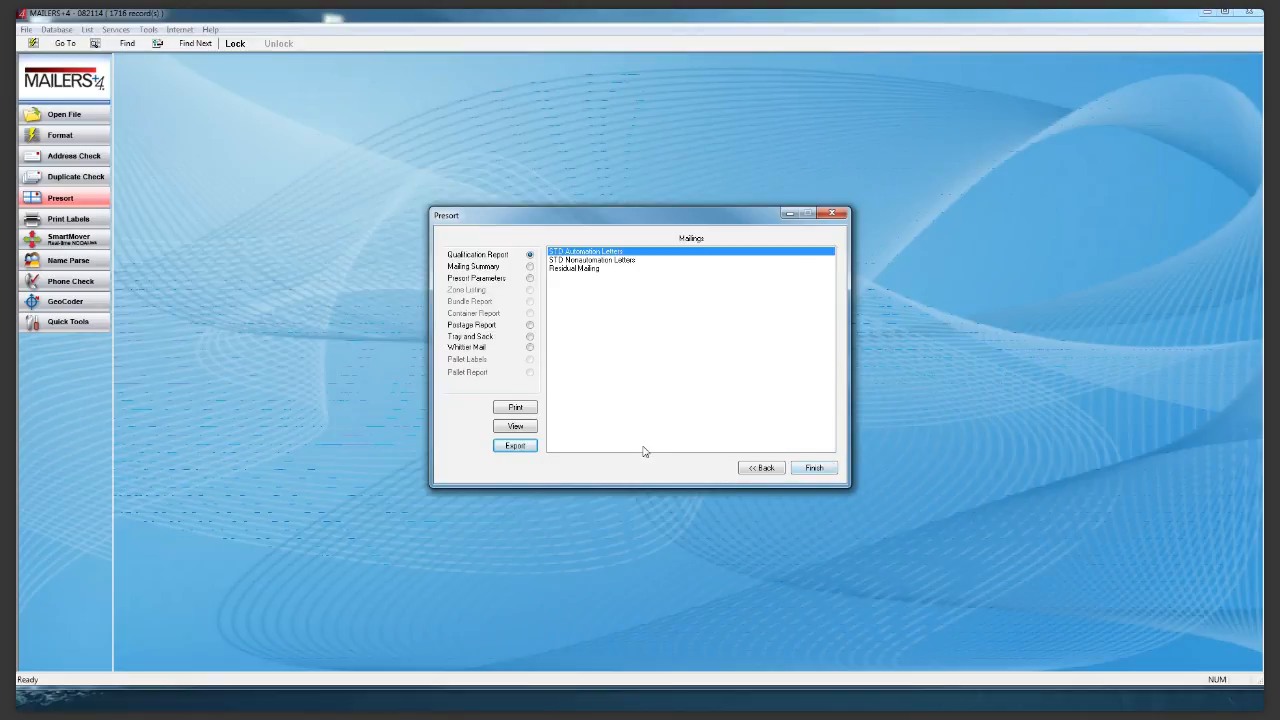
# Finish the presort without saving its parameters as a template
pyautogui.click(816, 471)
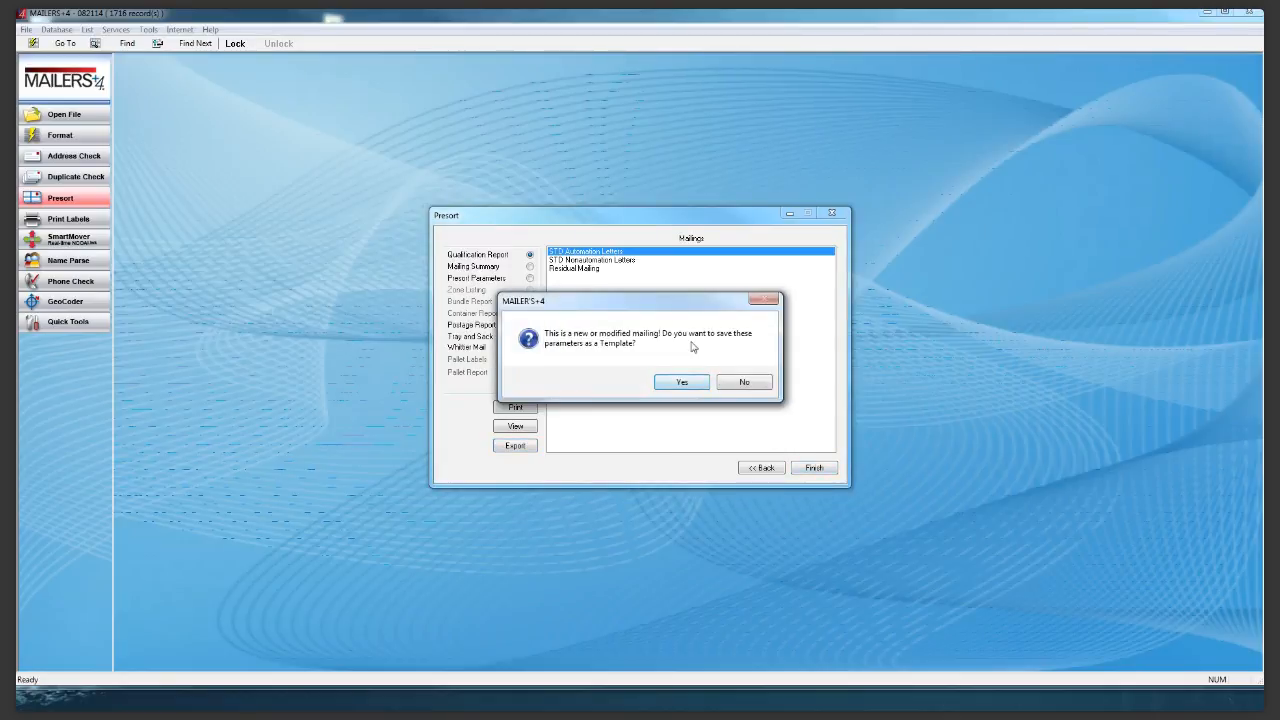
pyautogui.click(676, 383)
pyautogui.click(744, 388)
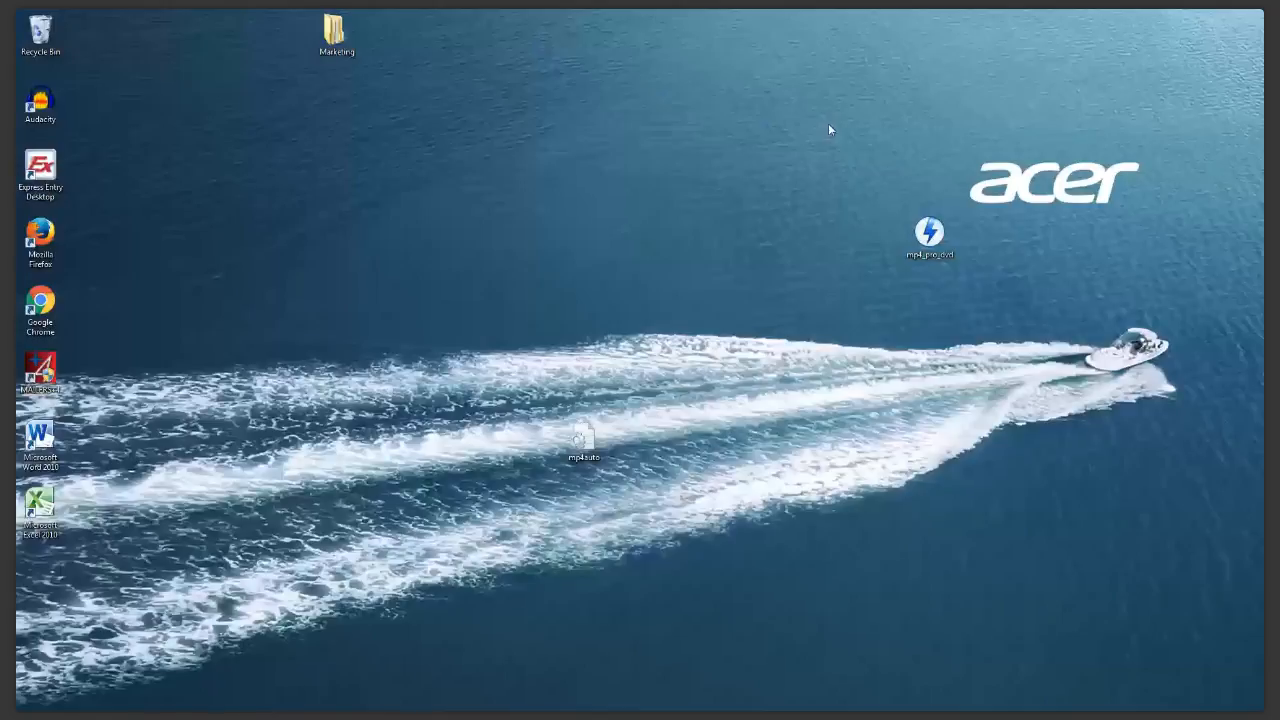
# Browse from the desktop's Marketing folder to Mailers+4\SampleFiles and locate the exported 082114 Auto.dbf file
pyautogui.doubleClick(343, 41)
pyautogui.doubleClick(237, 136)
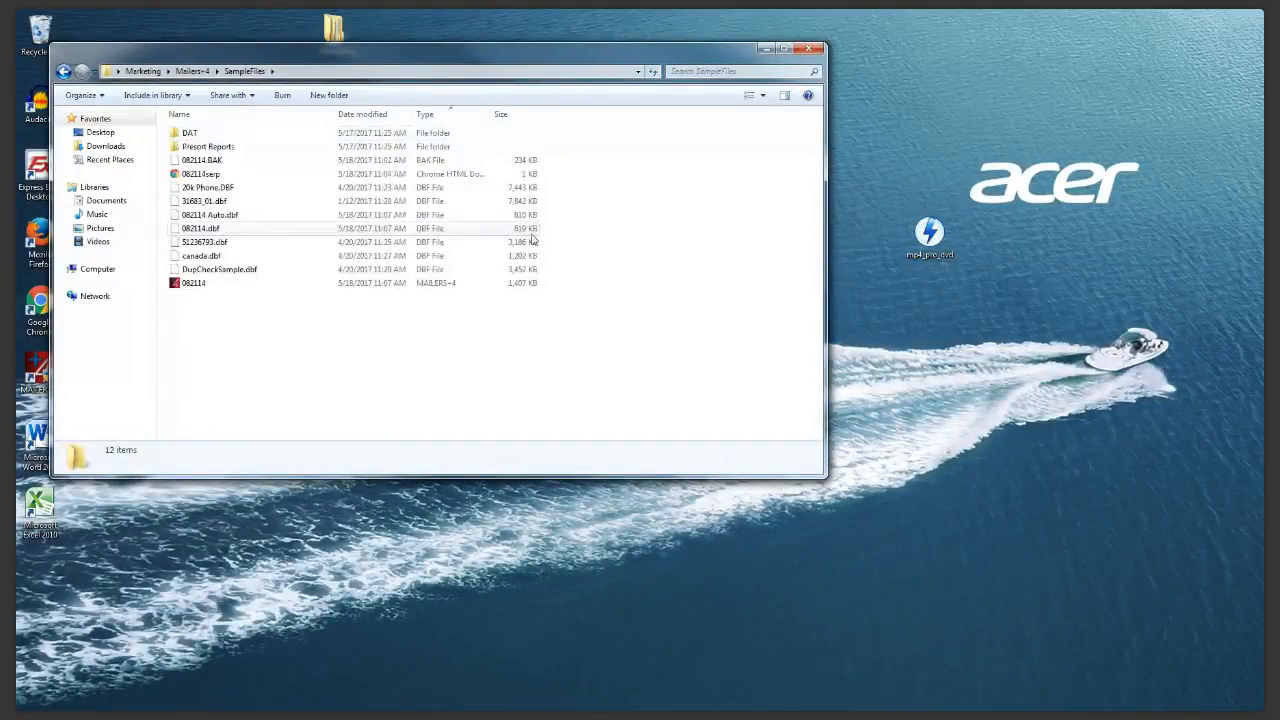
pyautogui.click(310, 222)
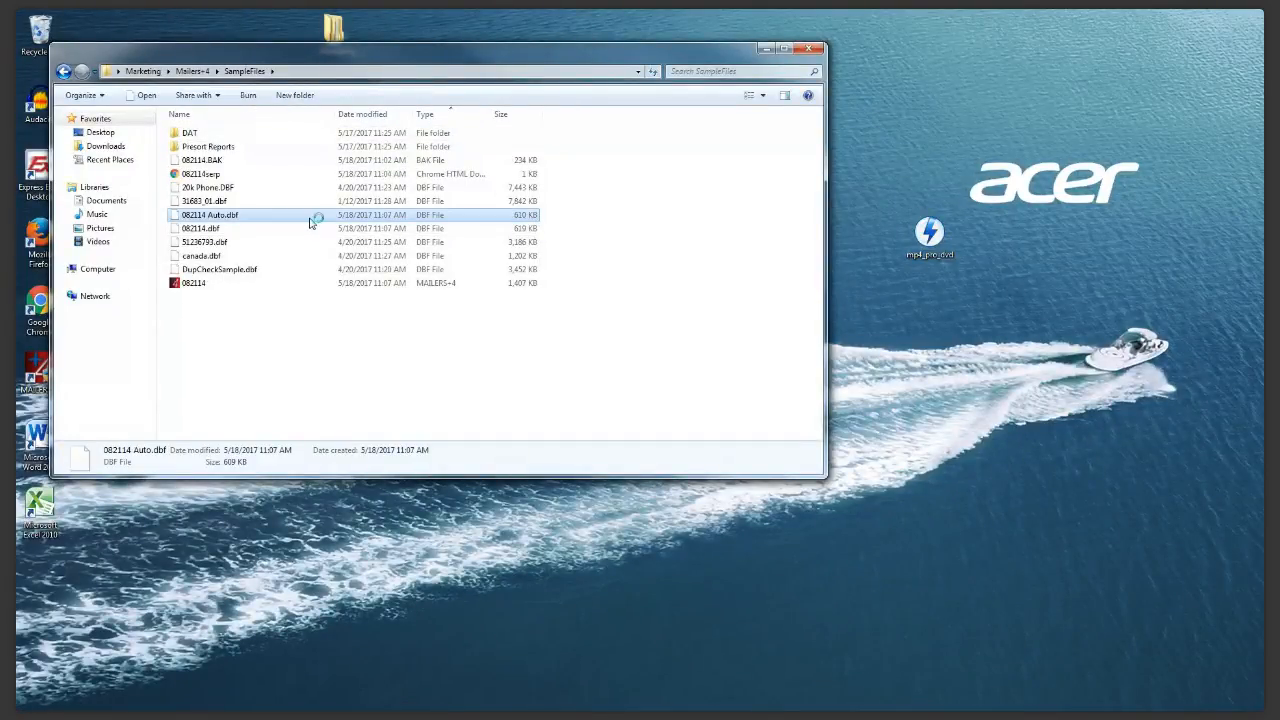
pyautogui.rightClick(310, 222)
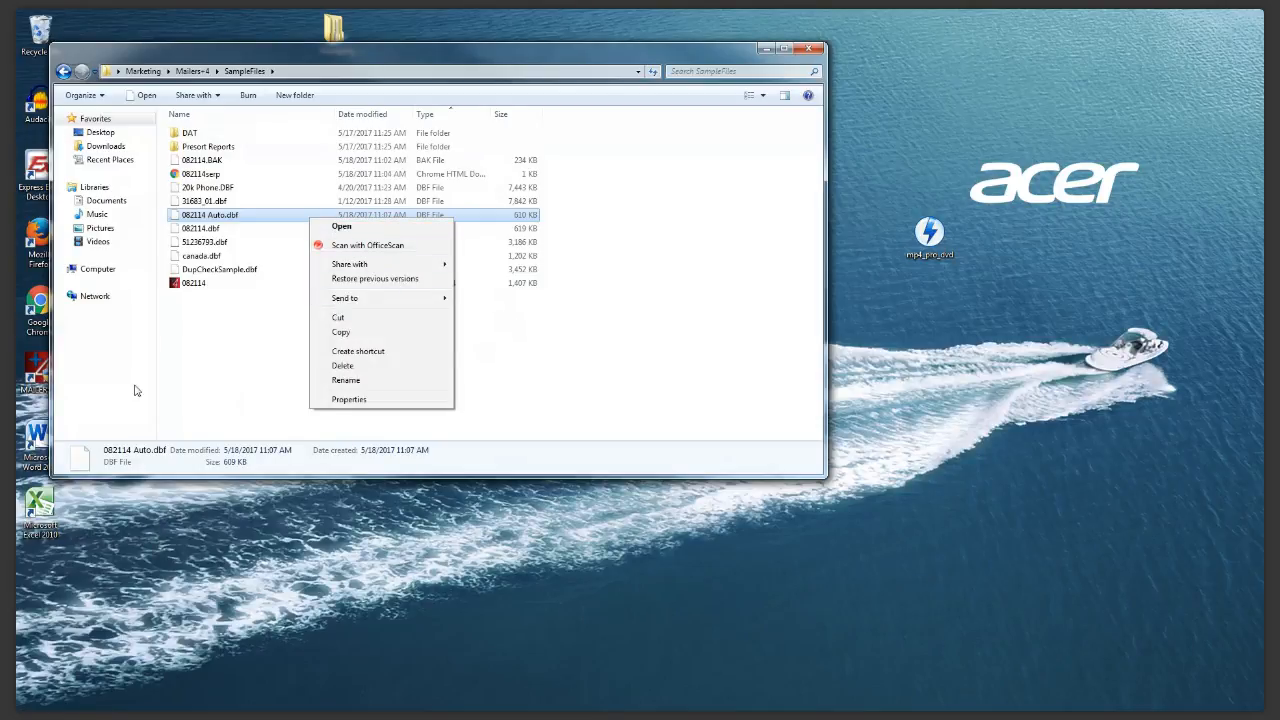
# Start Excel and open the dBase file 082114 Auto.dbf from Marketing\Mailers+4\SampleFiles on the desktop
pyautogui.doubleClick(42, 498)
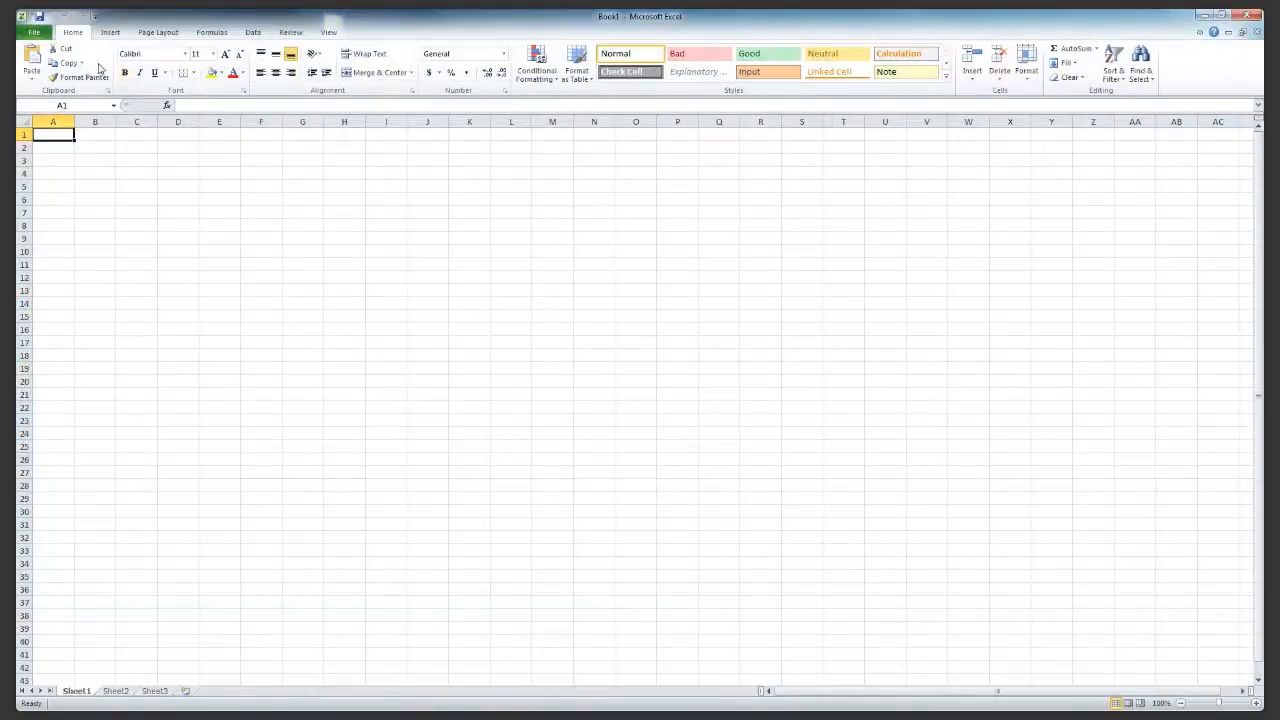
pyautogui.click(44, 34)
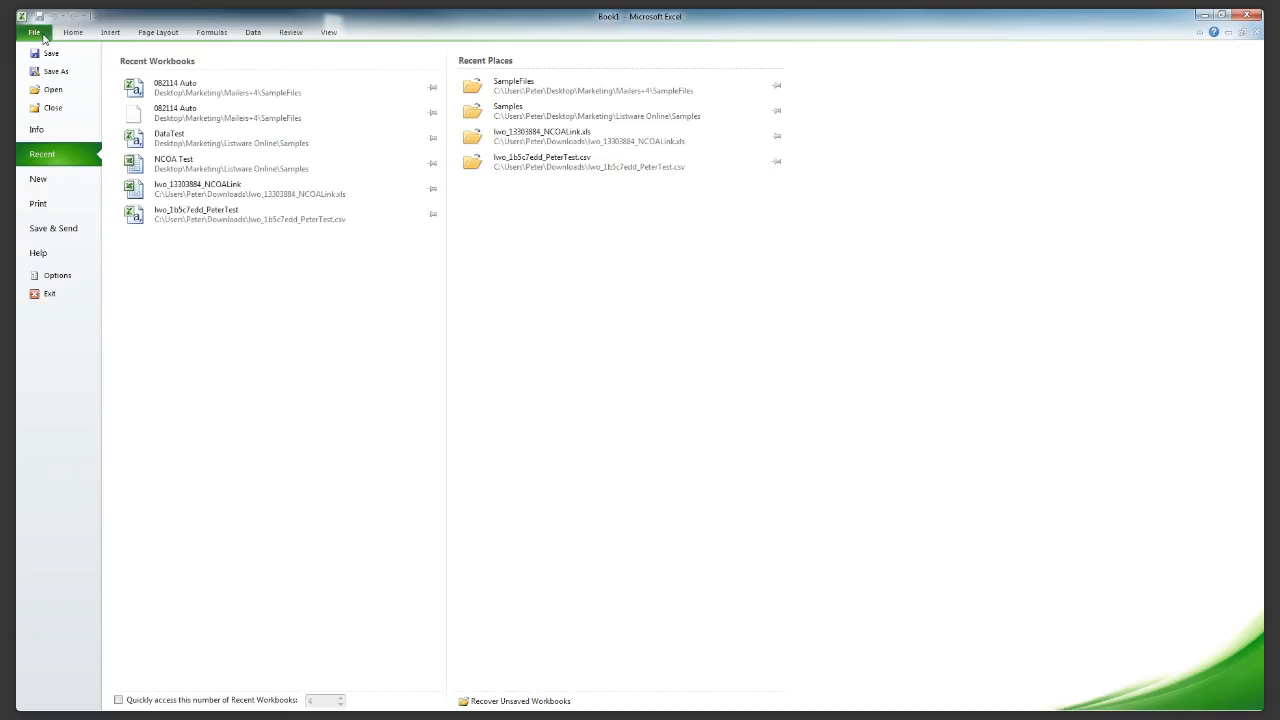
pyautogui.press('Escape')
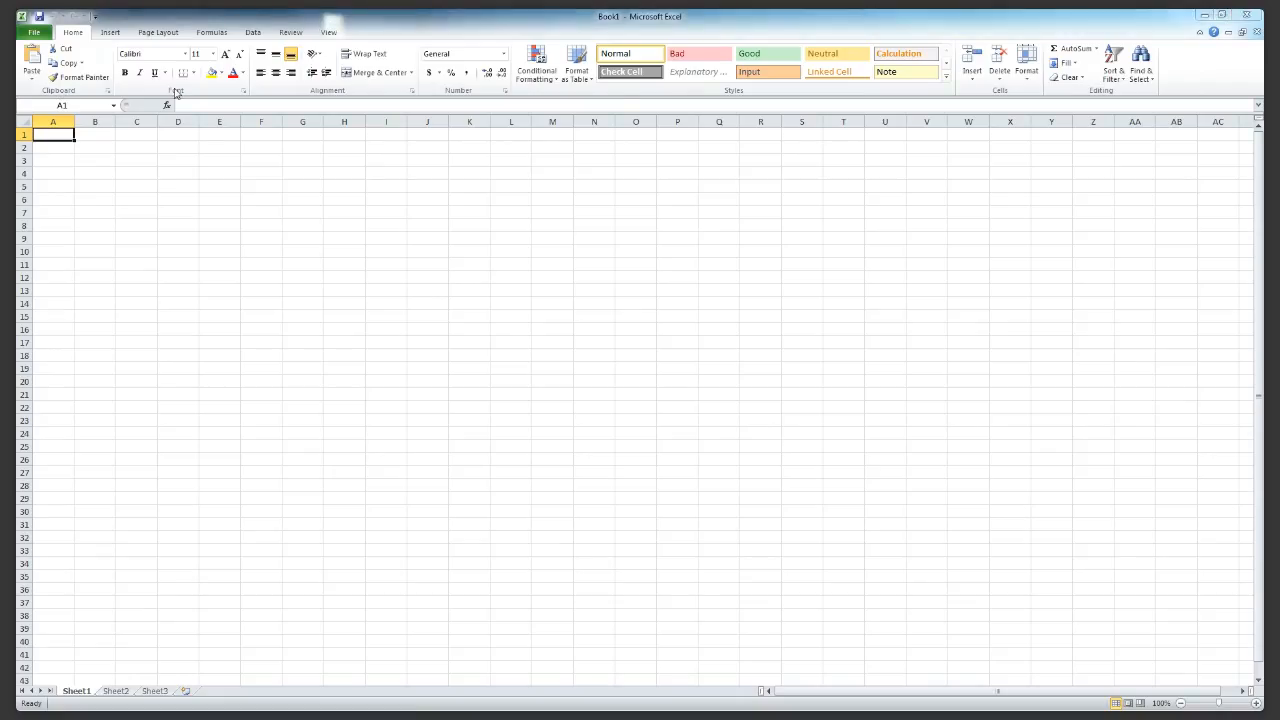
pyautogui.hotkey('ctrl', 'o')
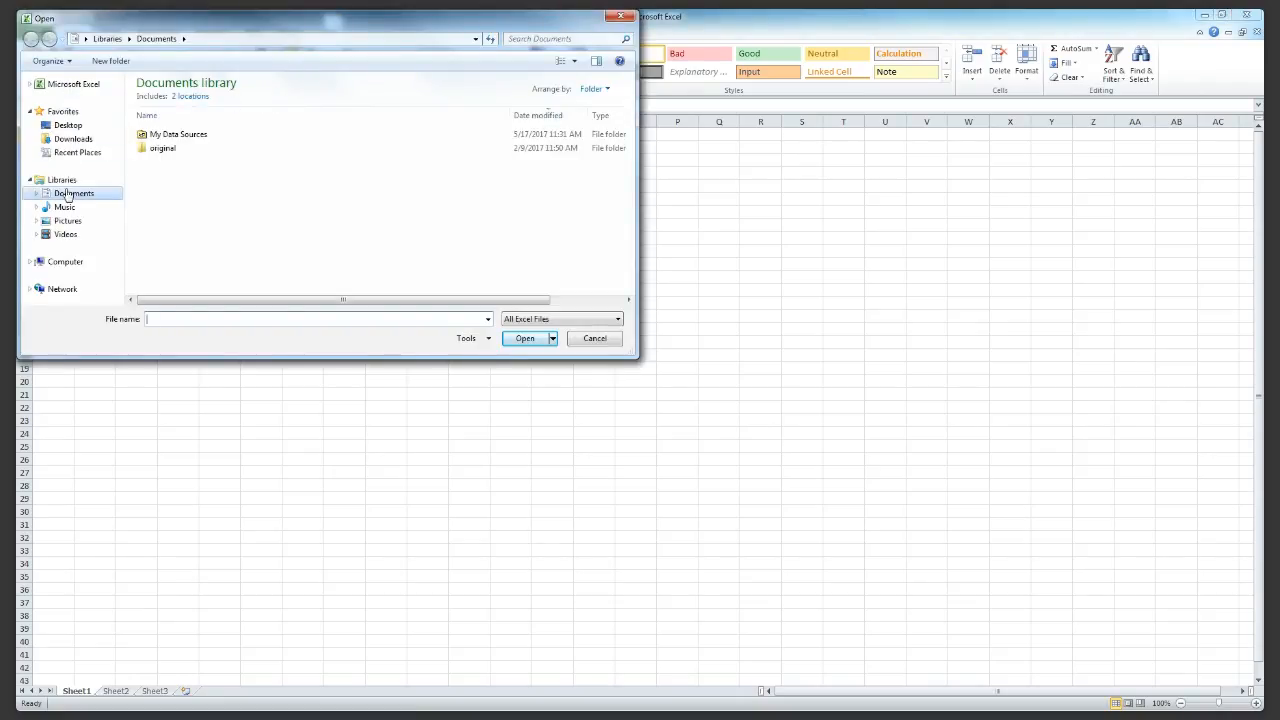
pyautogui.click(69, 128)
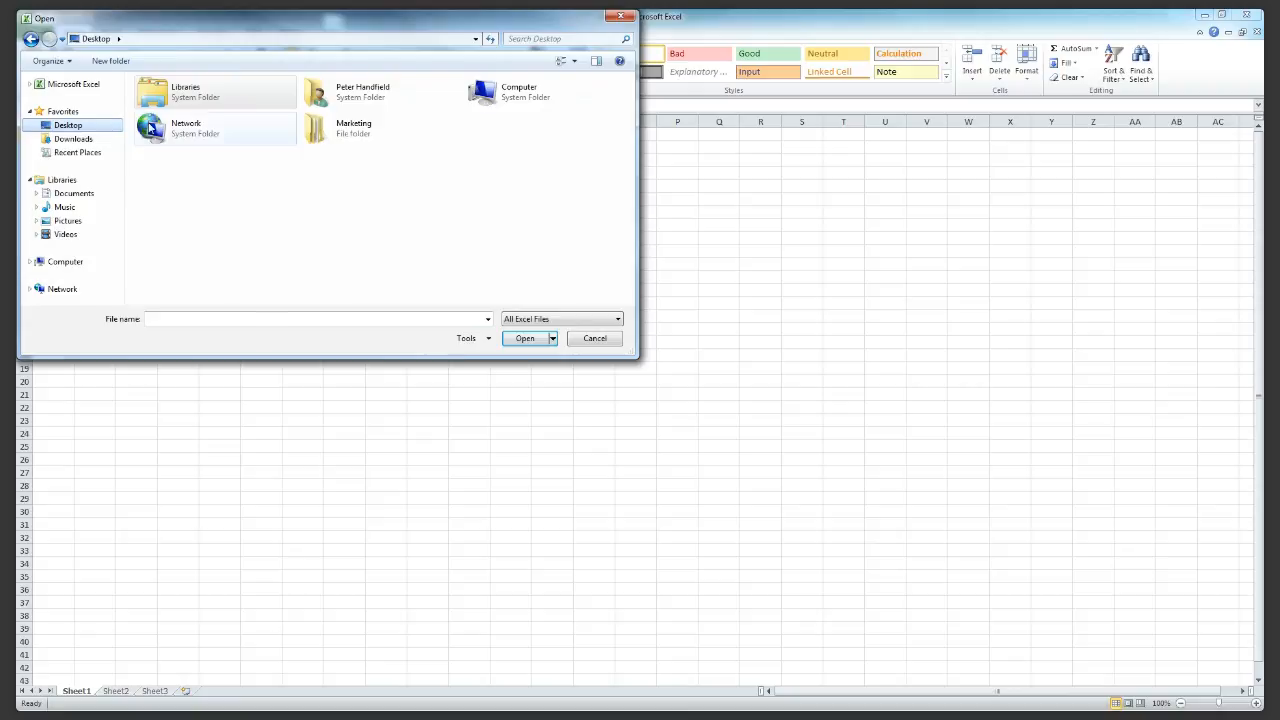
pyautogui.doubleClick(339, 136)
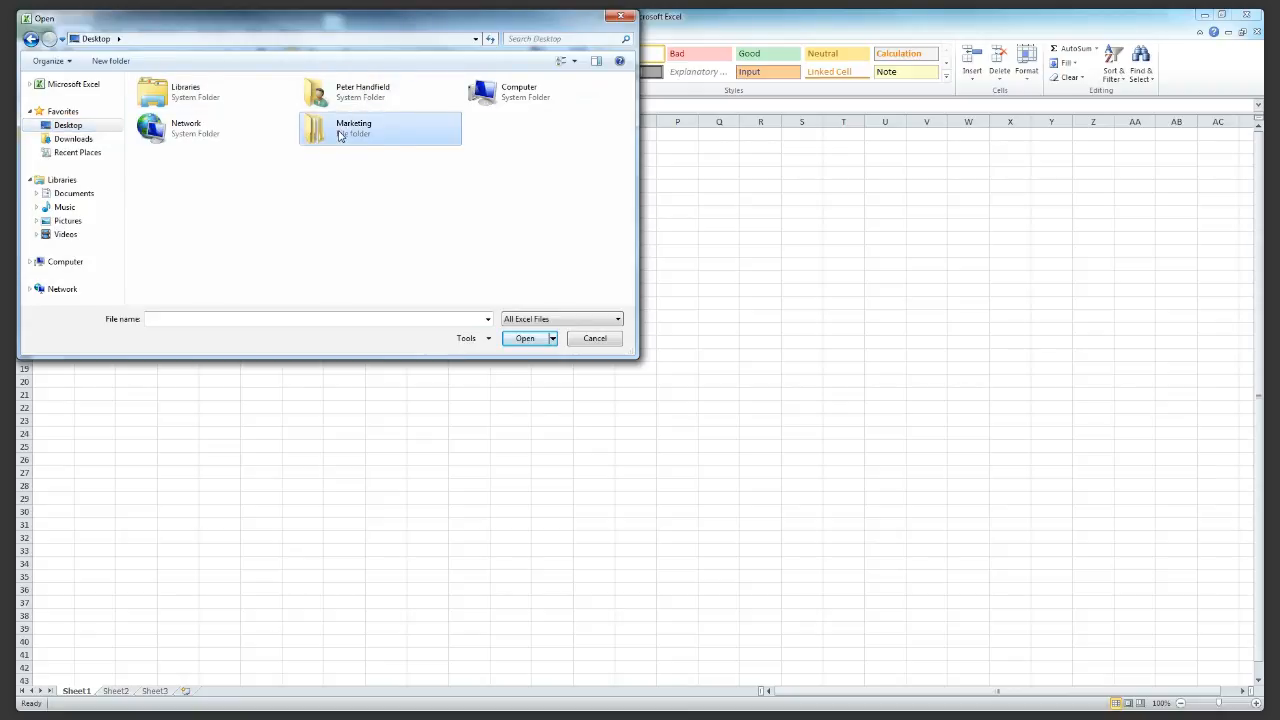
pyautogui.doubleClick(289, 112)
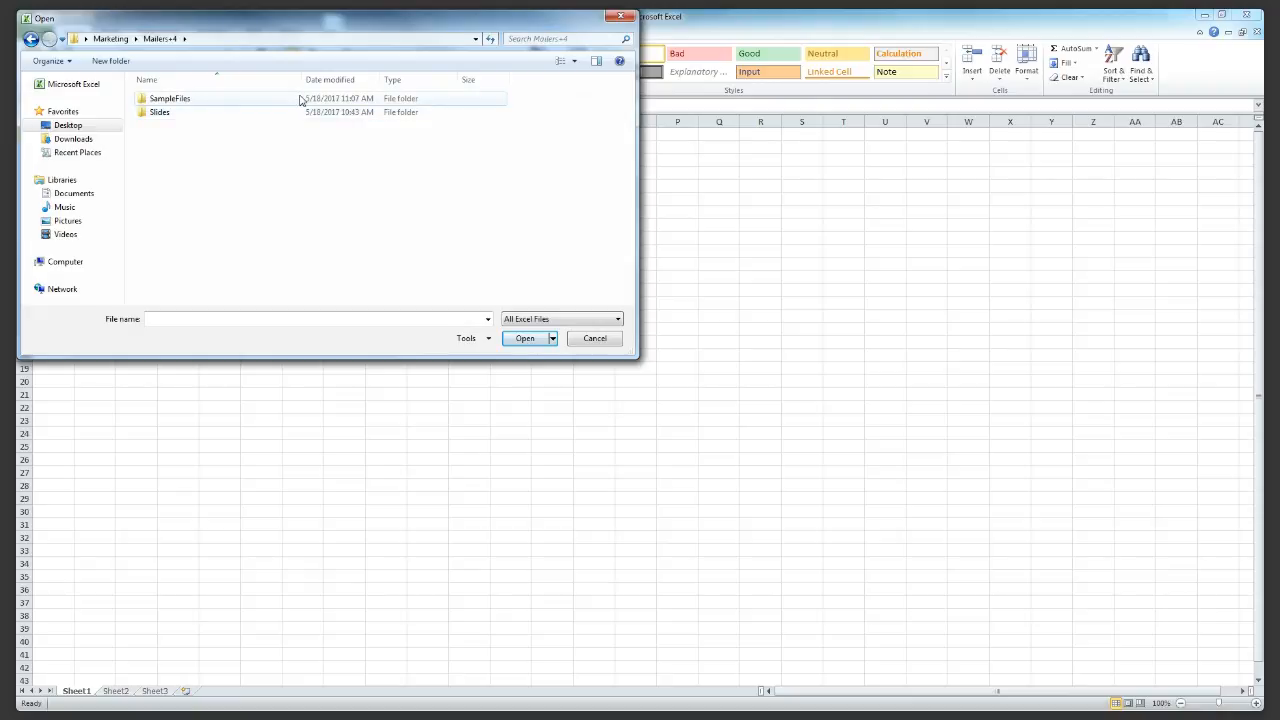
pyautogui.doubleClick(302, 99)
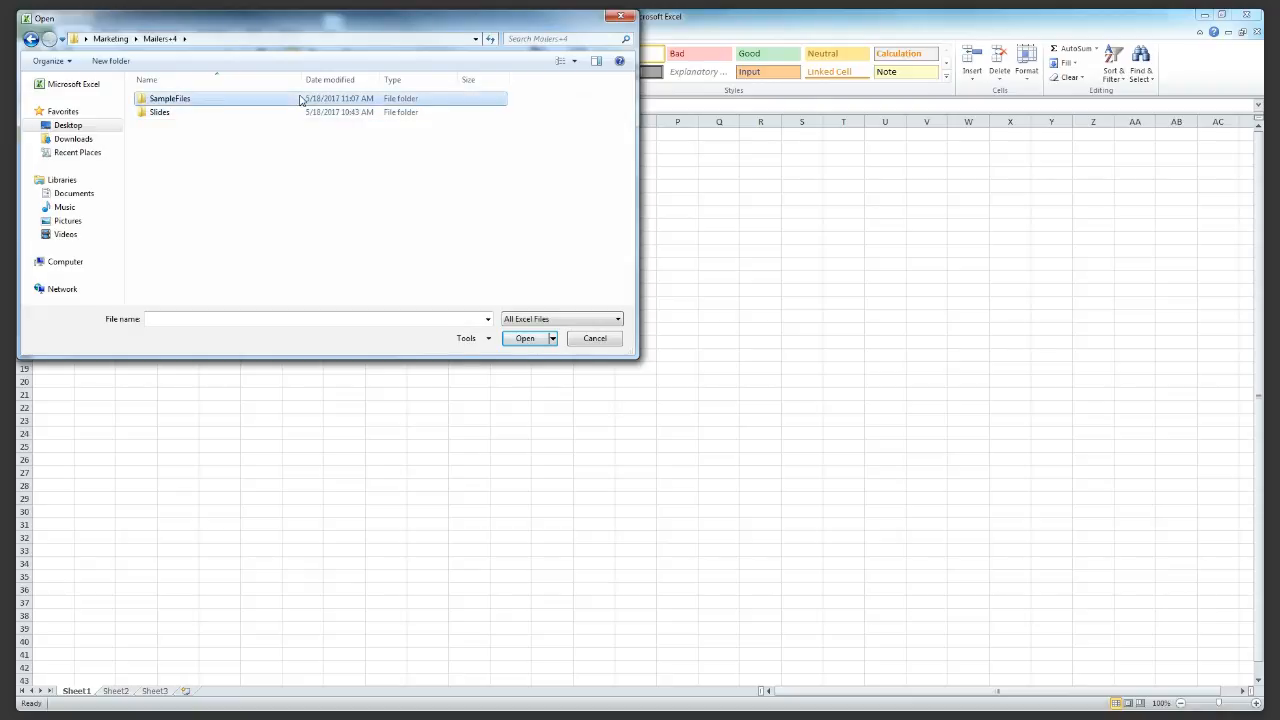
pyautogui.click(547, 320)
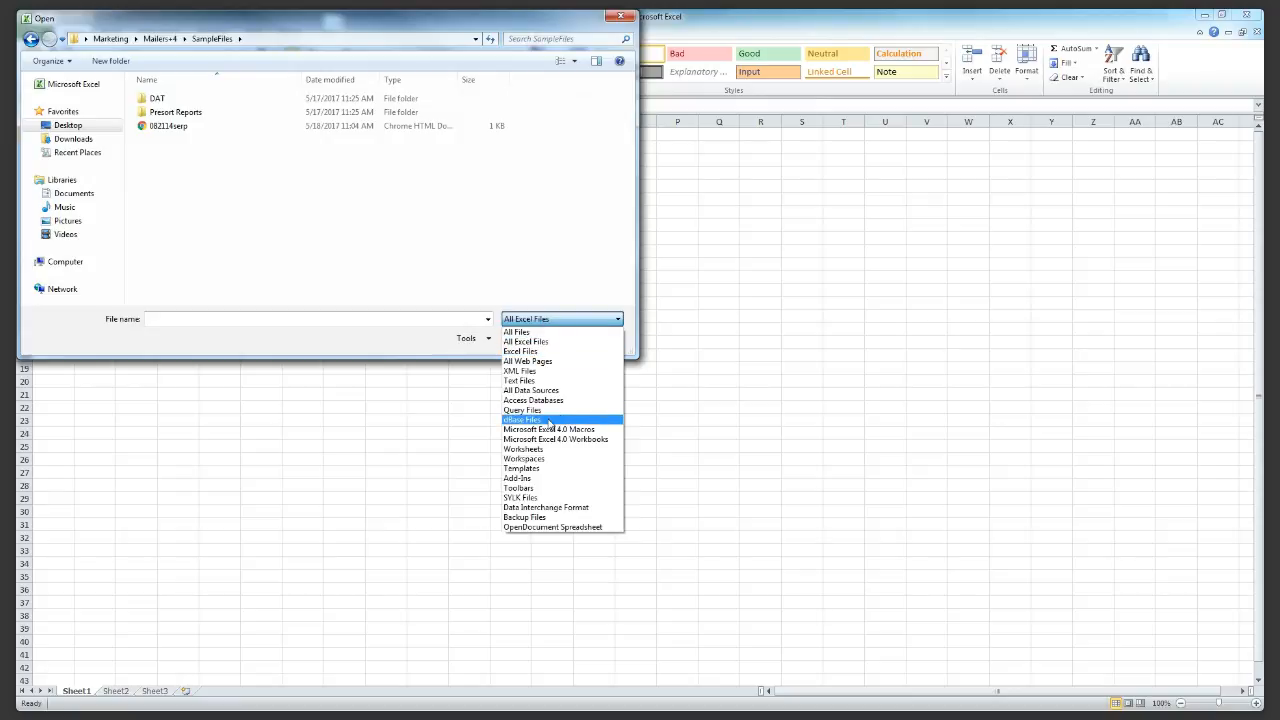
pyautogui.click(548, 420)
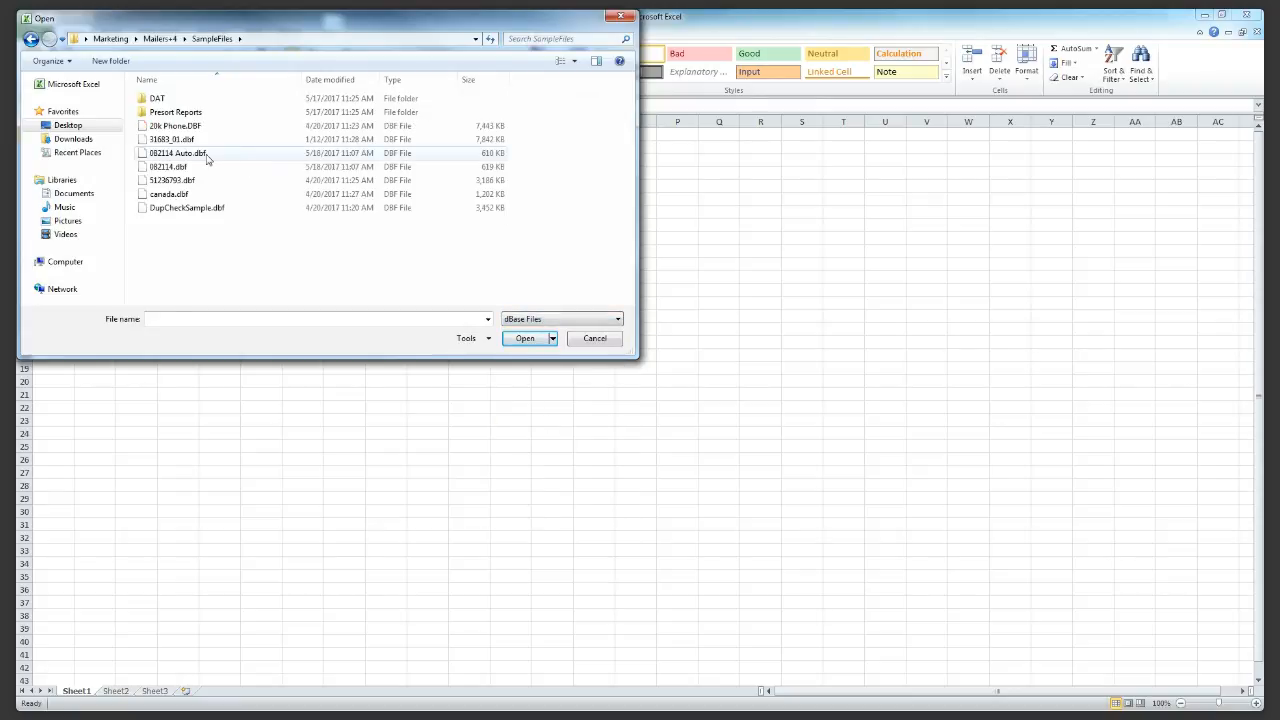
pyautogui.click(210, 158)
pyautogui.click(518, 341)
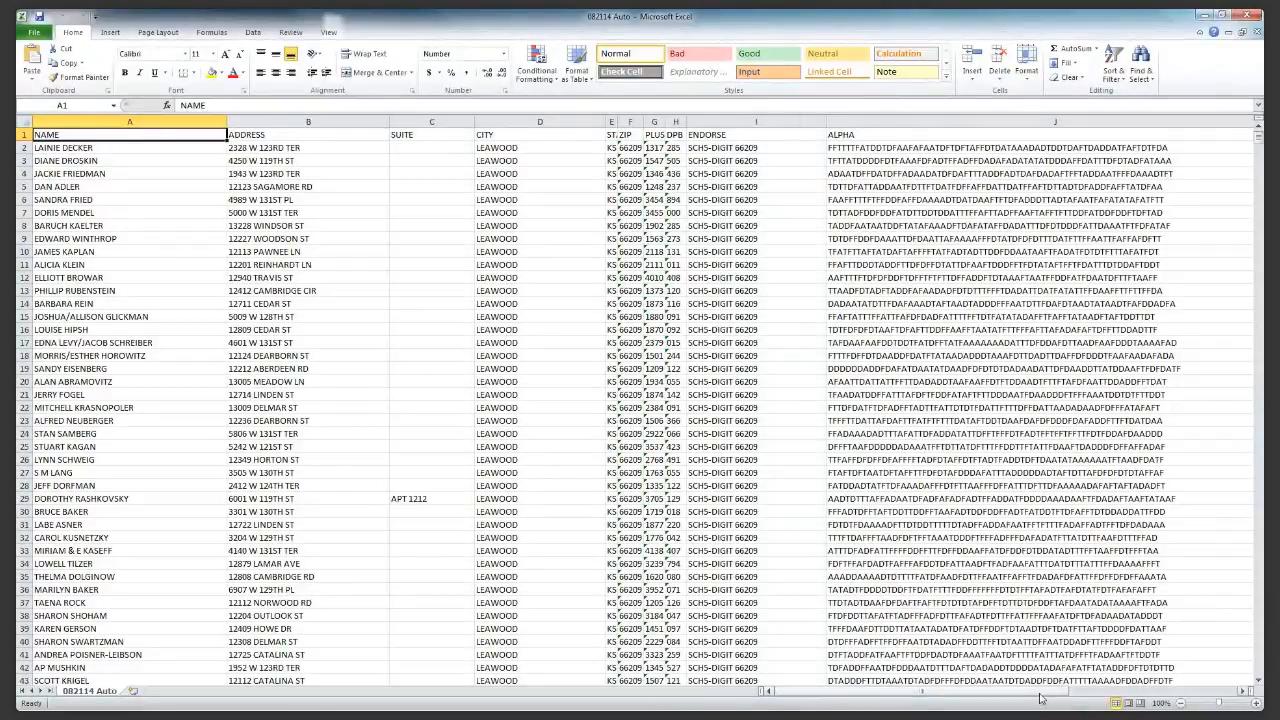
# Save the workbook as a comma-delimited CSV named 082114 Auto in the SampleFiles folder, keeping that format despite incompatible features
pyautogui.moveTo(1040, 698); pyautogui.dragTo(1095, 700)
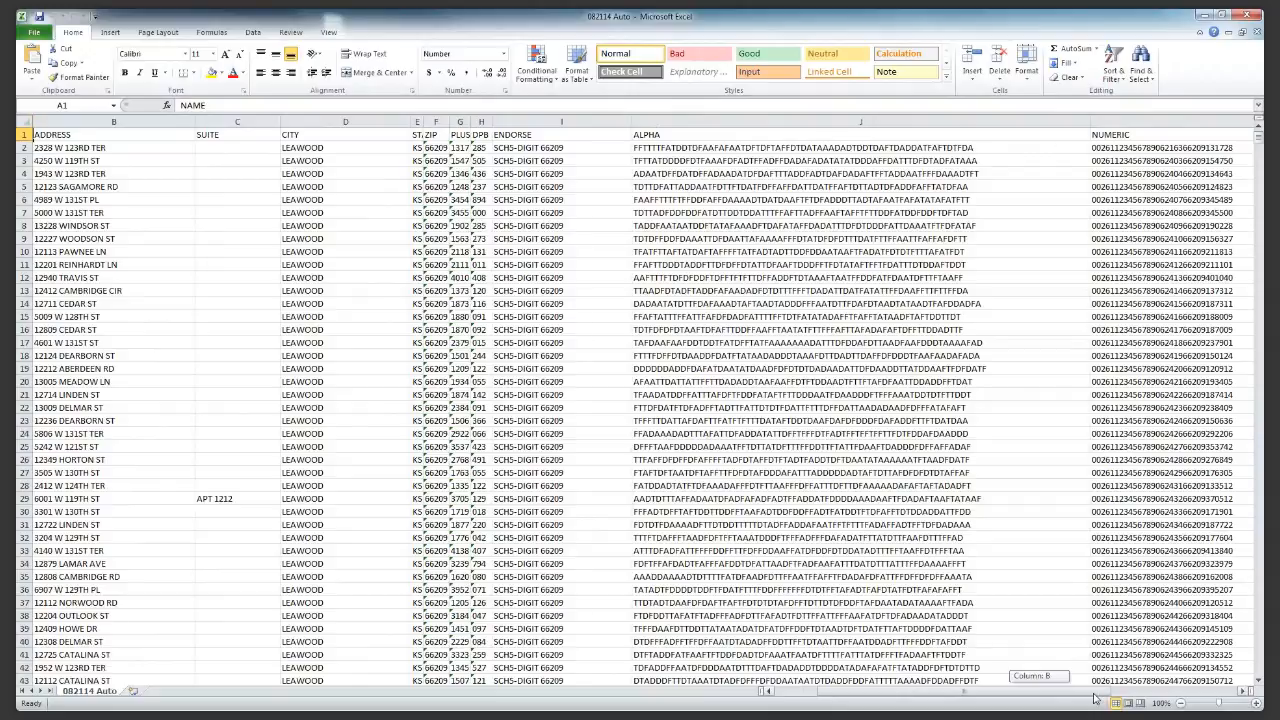
pyautogui.moveTo(1095, 699); pyautogui.dragTo(1105, 699)
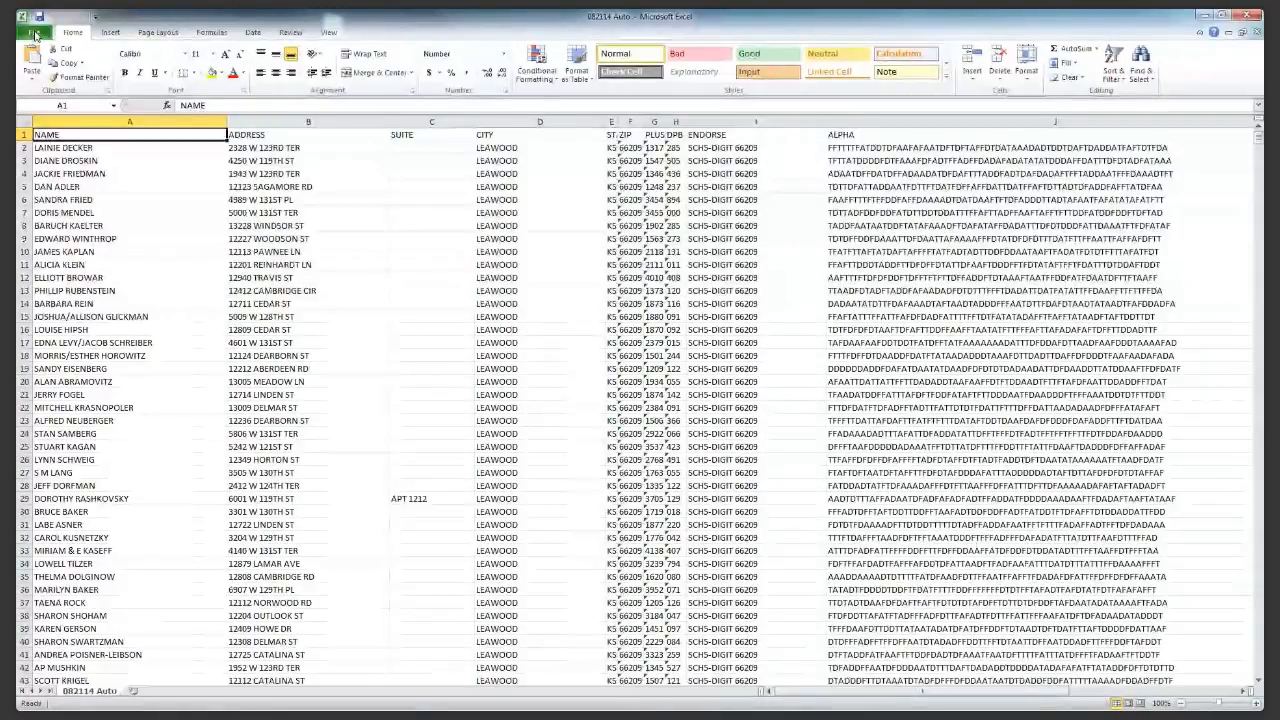
pyautogui.click(34, 33)
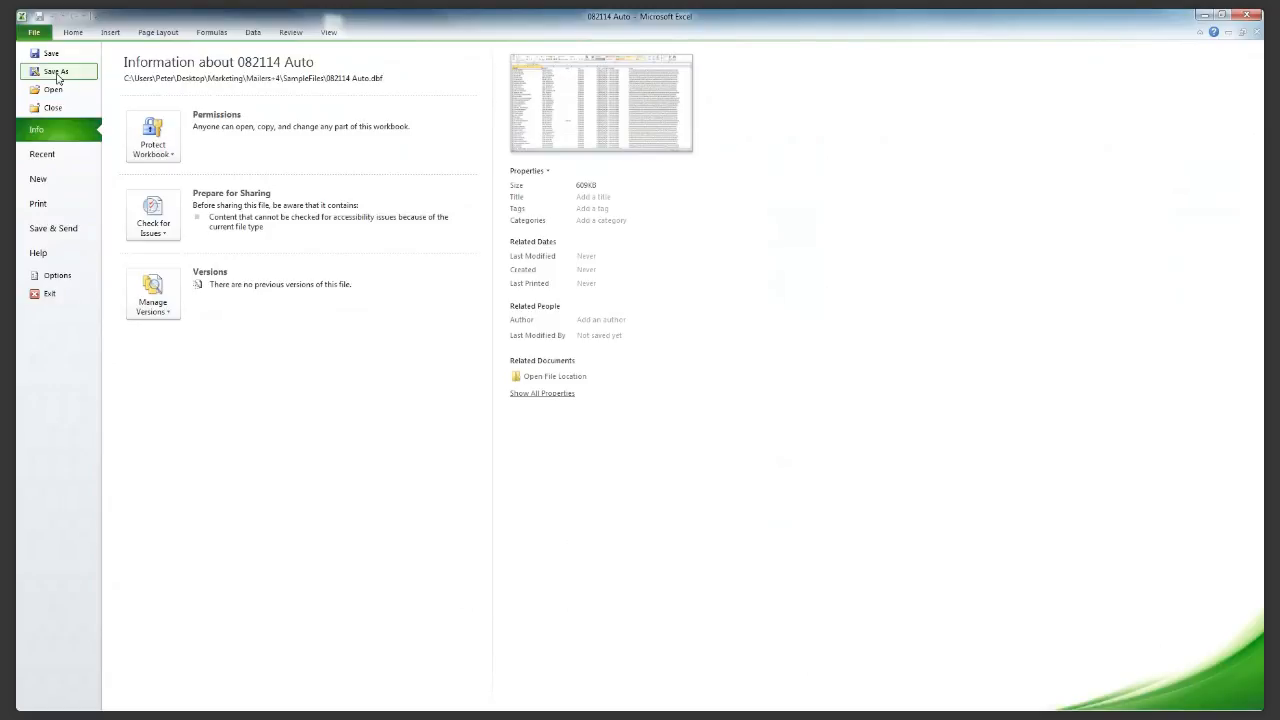
pyautogui.click(57, 72)
pyautogui.click(160, 286)
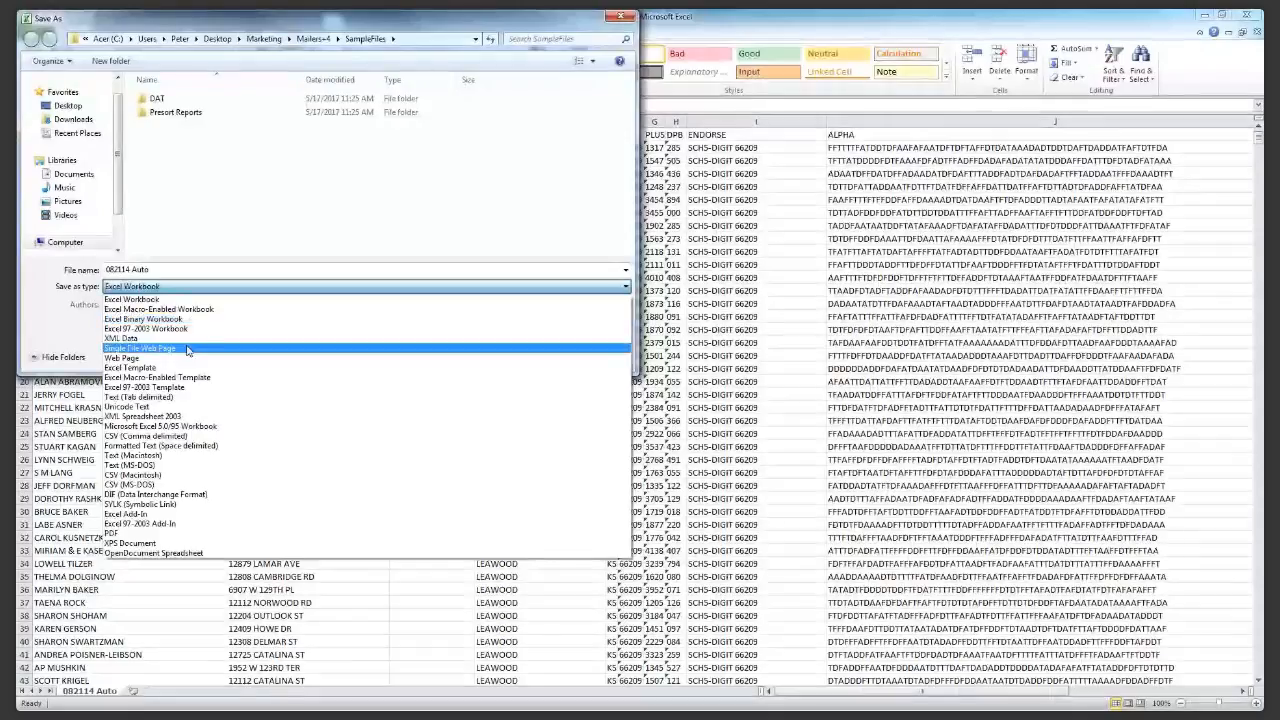
pyautogui.click(160, 438)
pyautogui.click(159, 270)
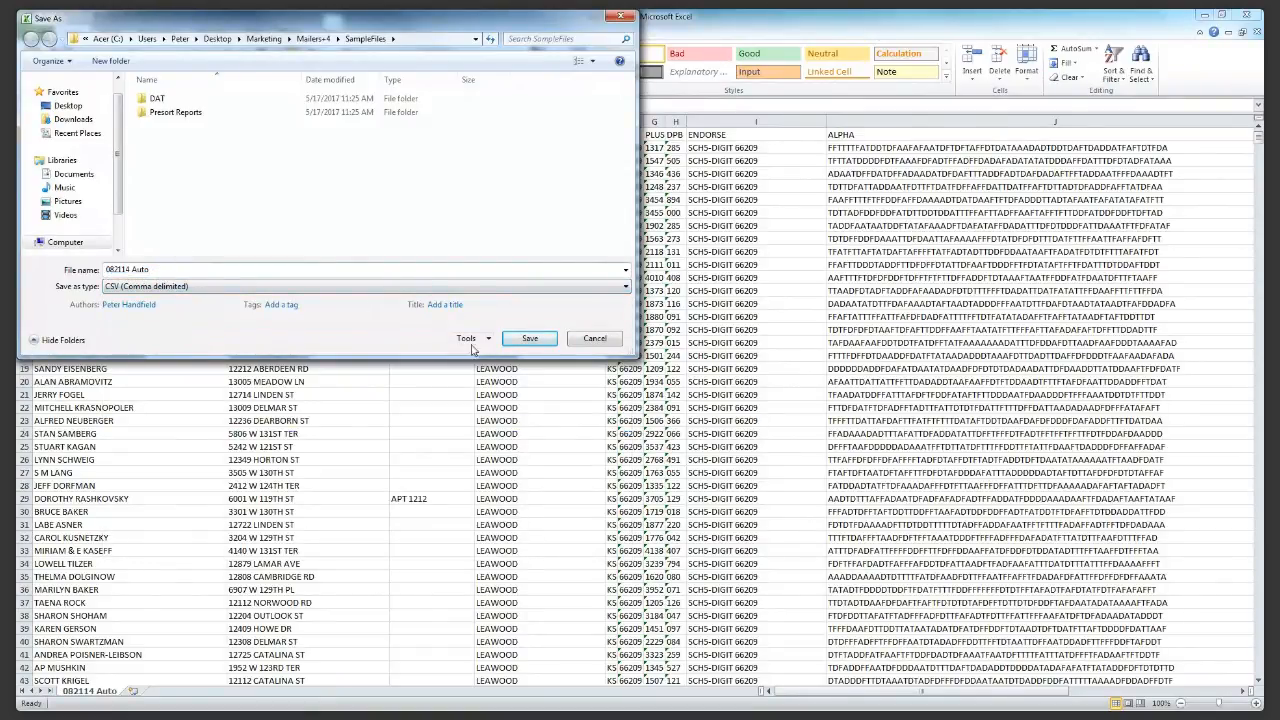
pyautogui.click(530, 341)
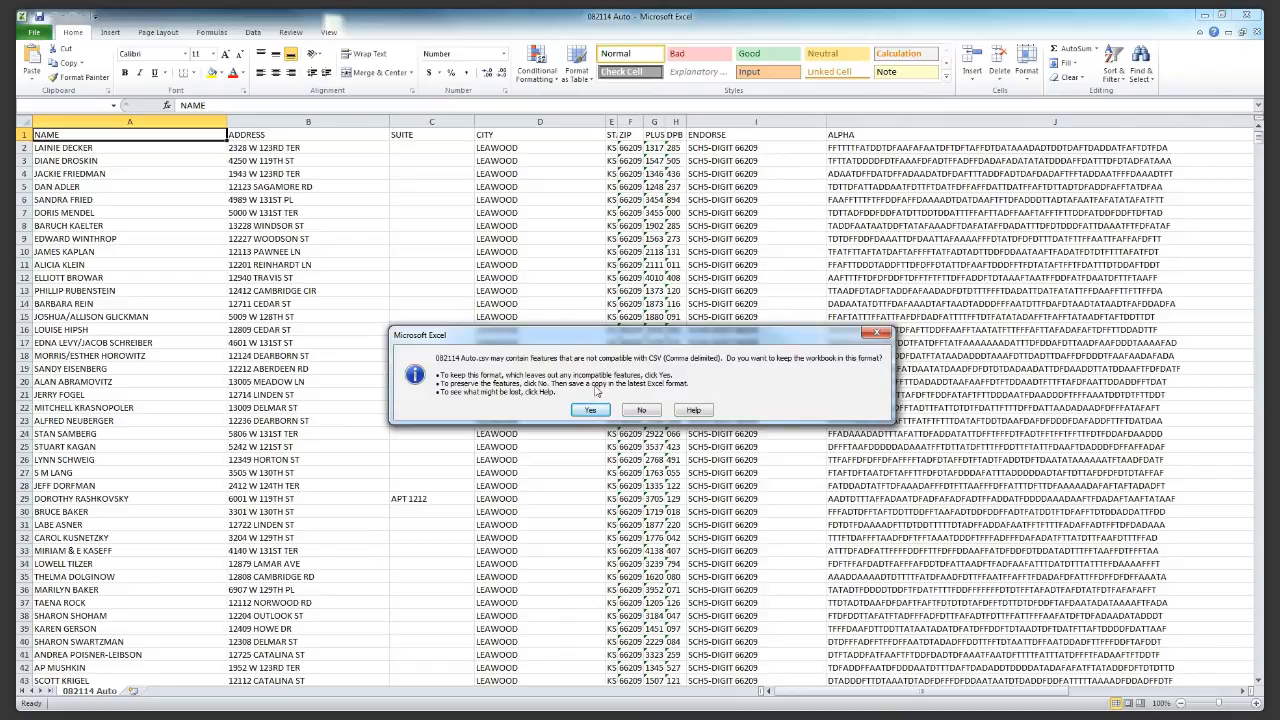
pyautogui.click(590, 411)
pyautogui.click(590, 411)
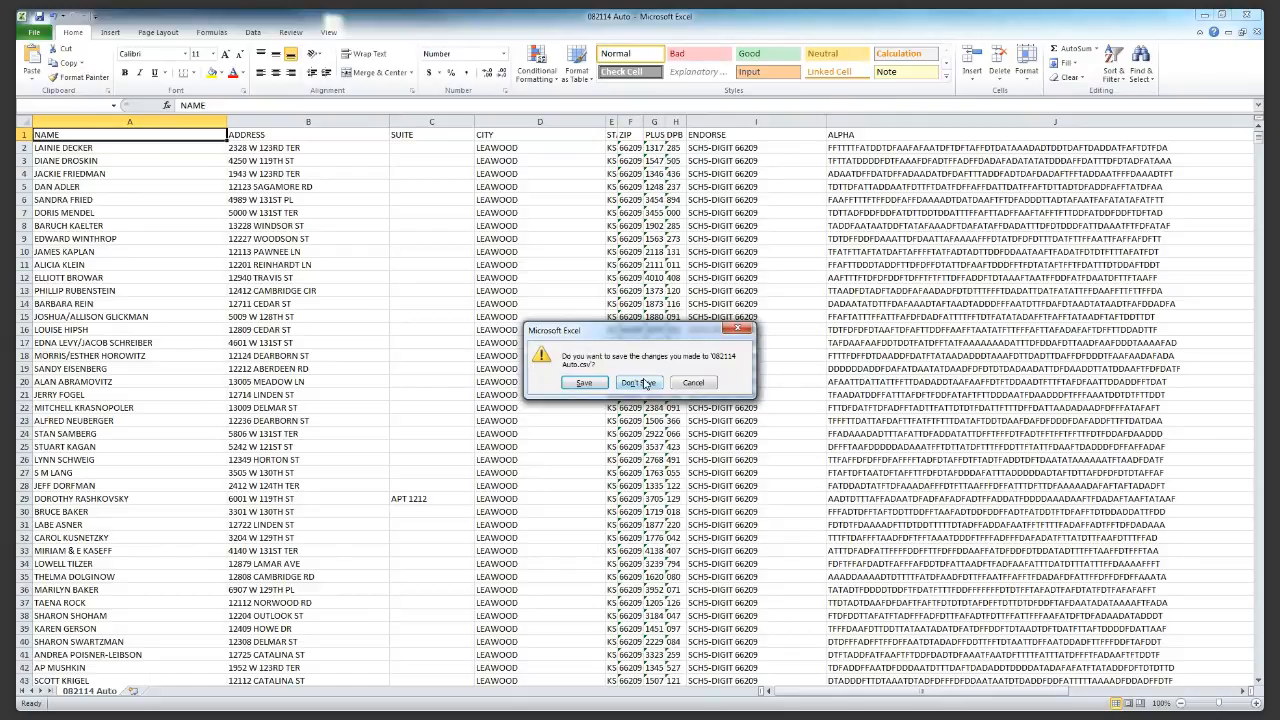
# Close Excel without saving the CSV again, and start Microsoft Word from the desktop
pyautogui.click(635, 389)
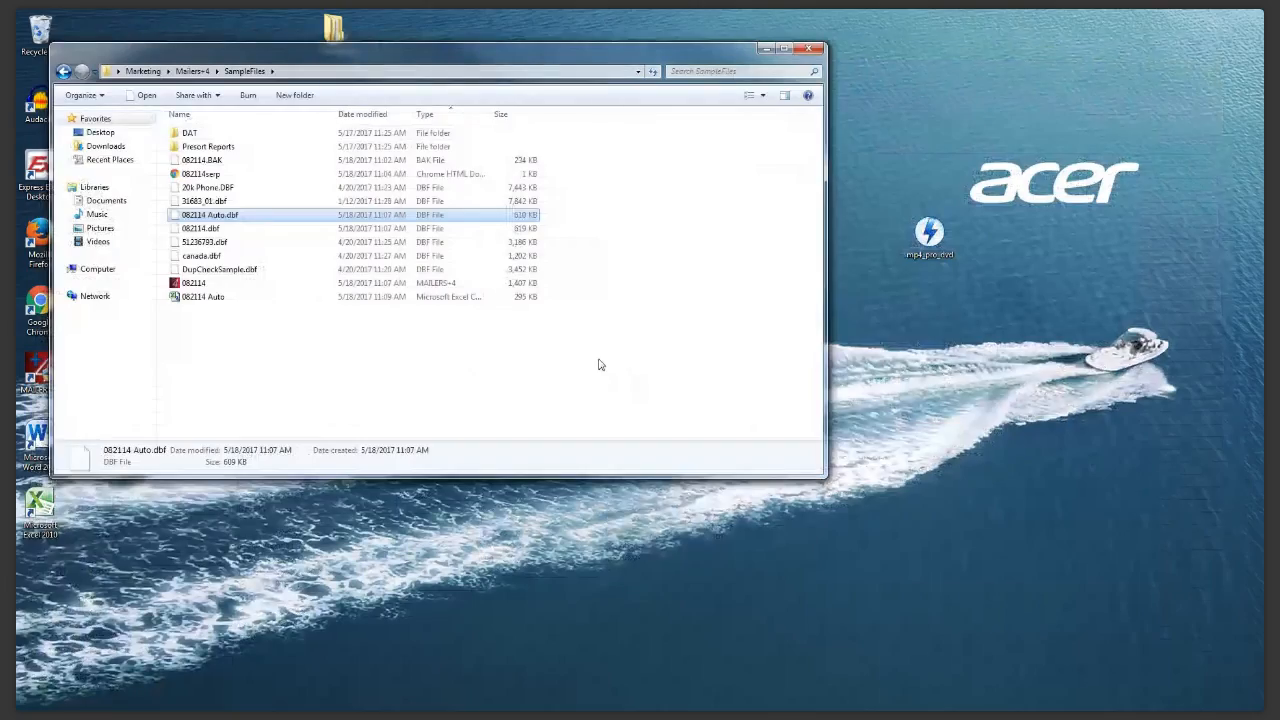
pyautogui.click(768, 50)
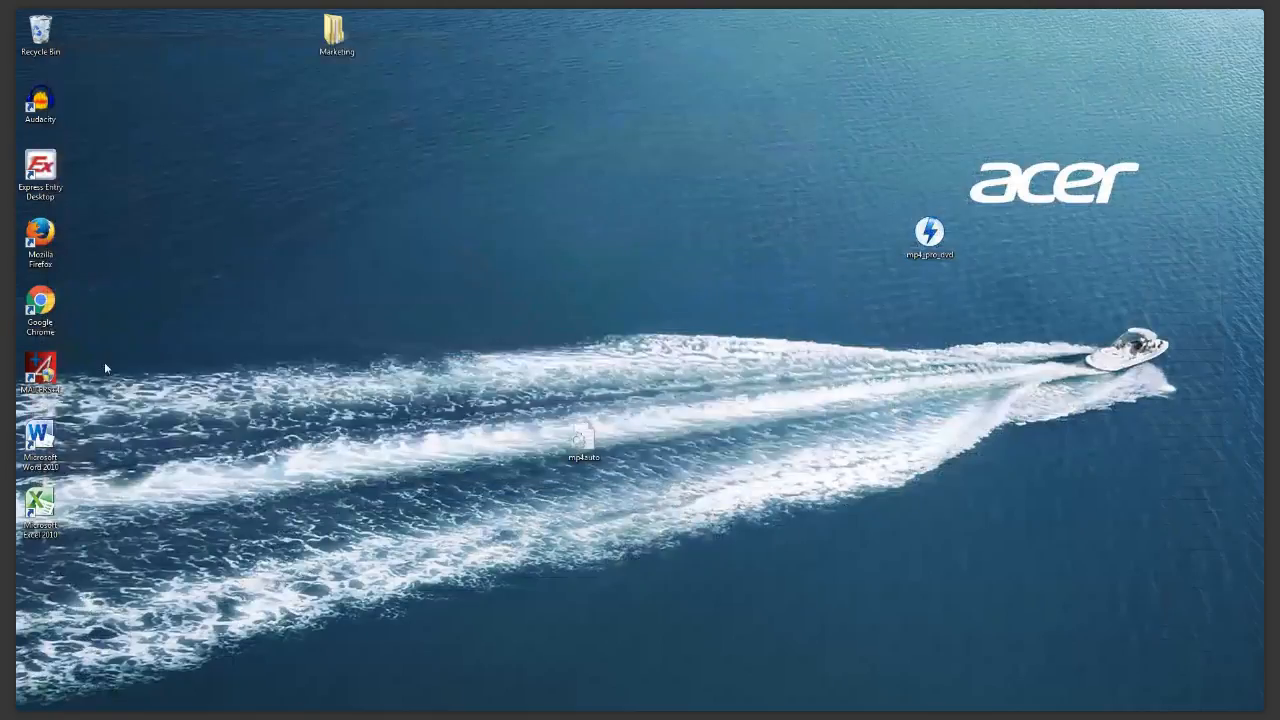
pyautogui.doubleClick(43, 432)
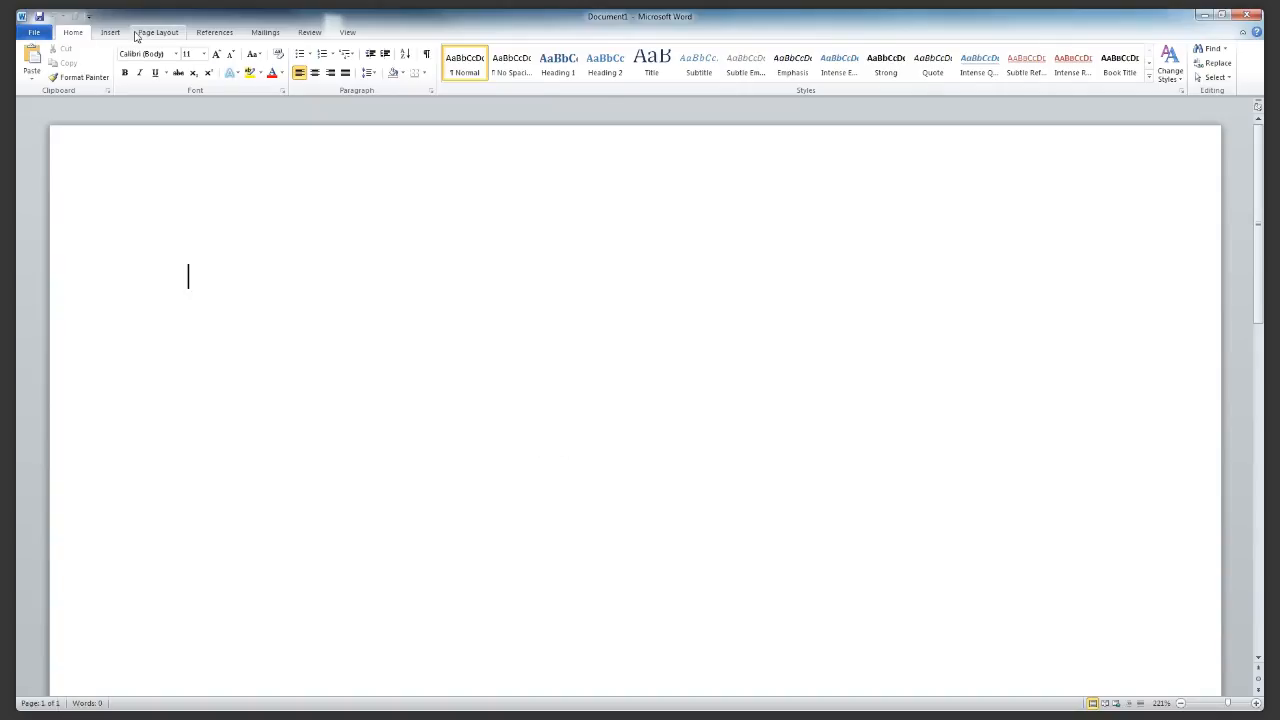
# Start the Step by Step Mail Merge Wizard, choose Labels as the document type, and continue to the starting document
pyautogui.click(170, 35)
pyautogui.click(264, 36)
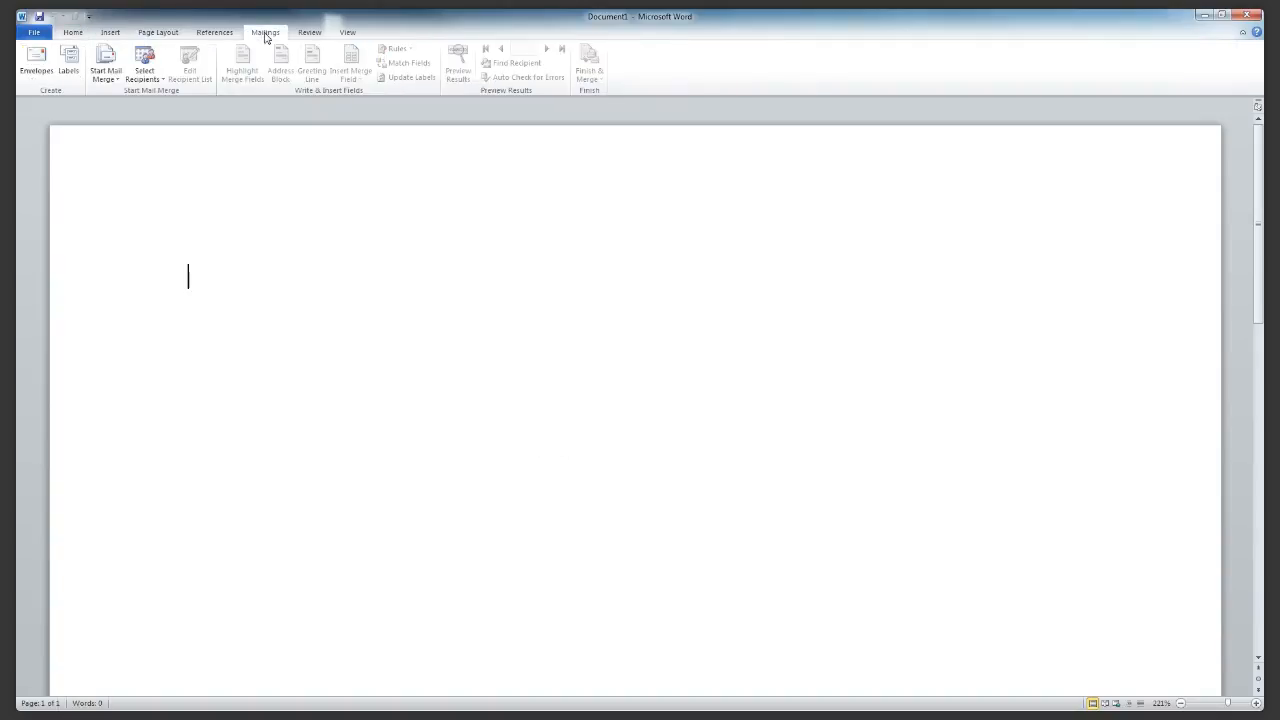
pyautogui.click(110, 78)
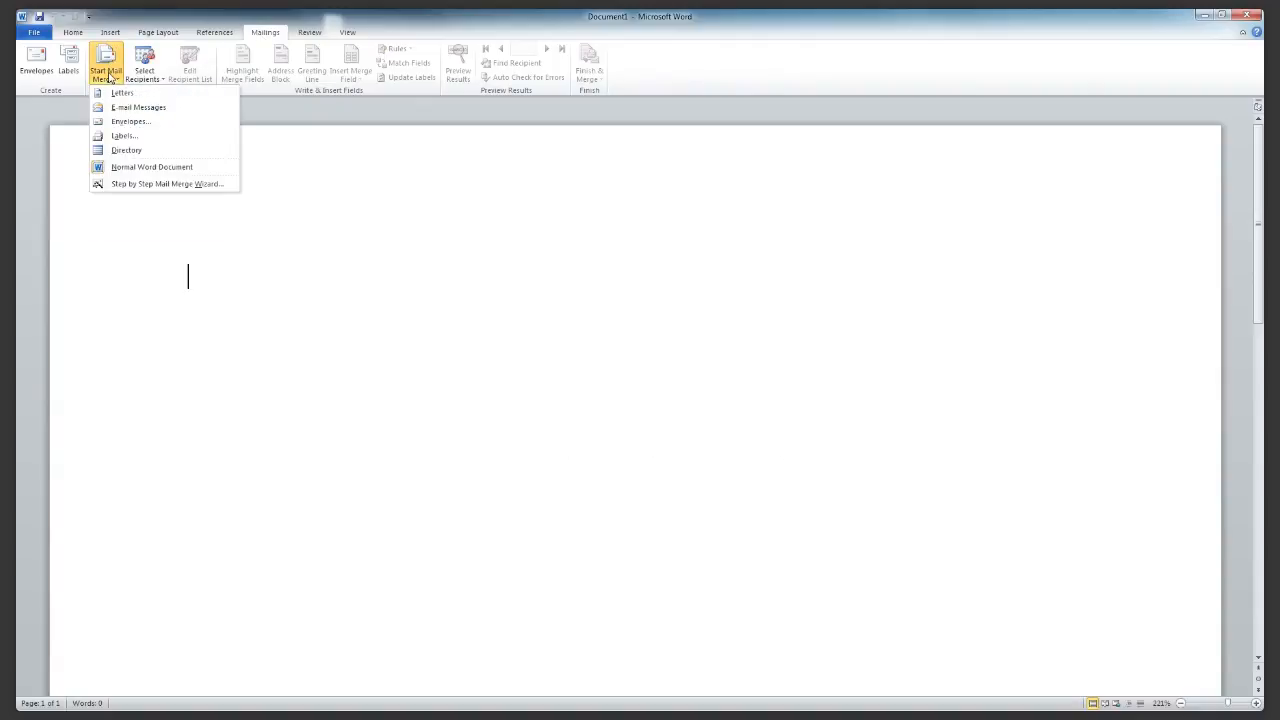
pyautogui.click(158, 186)
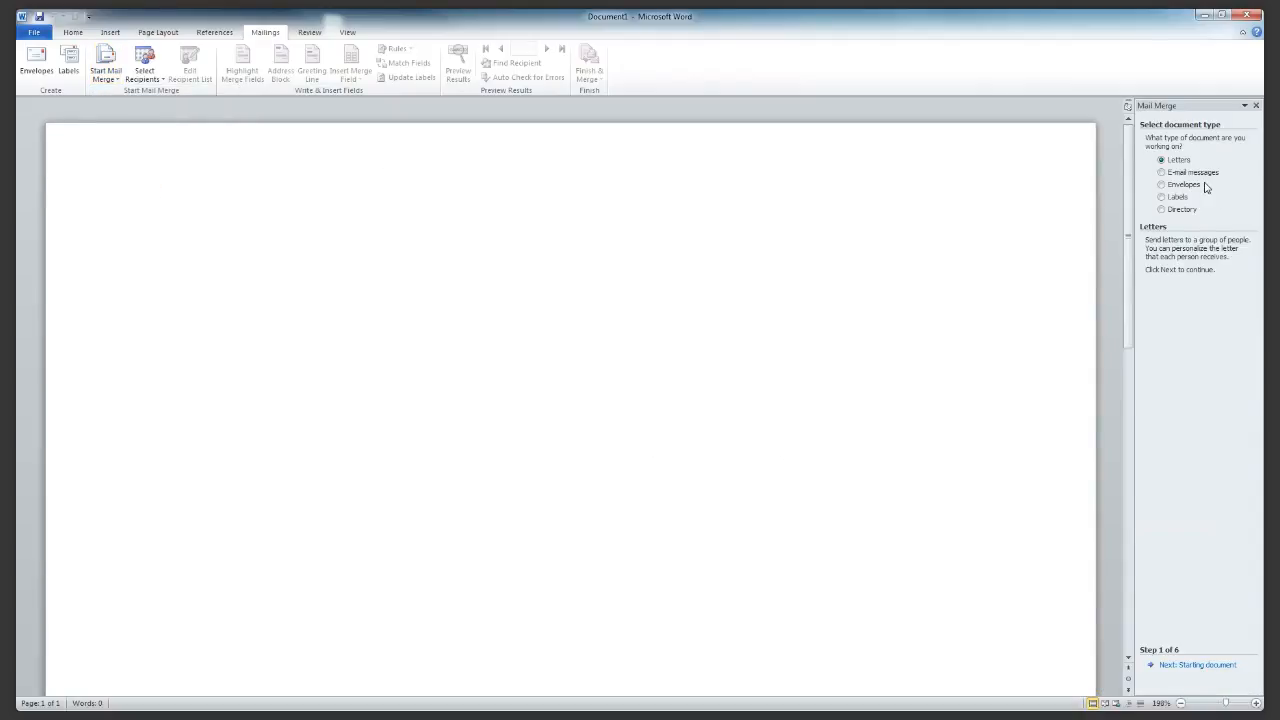
pyautogui.click(1177, 198)
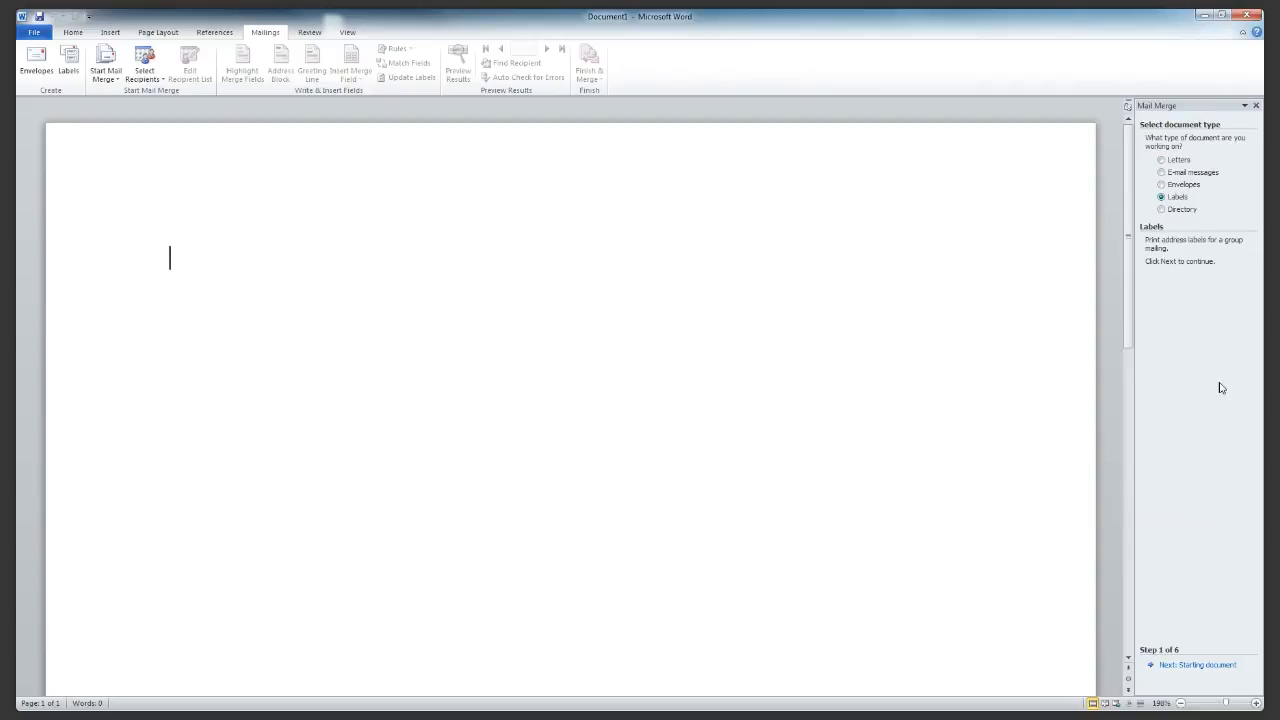
pyautogui.click(1200, 666)
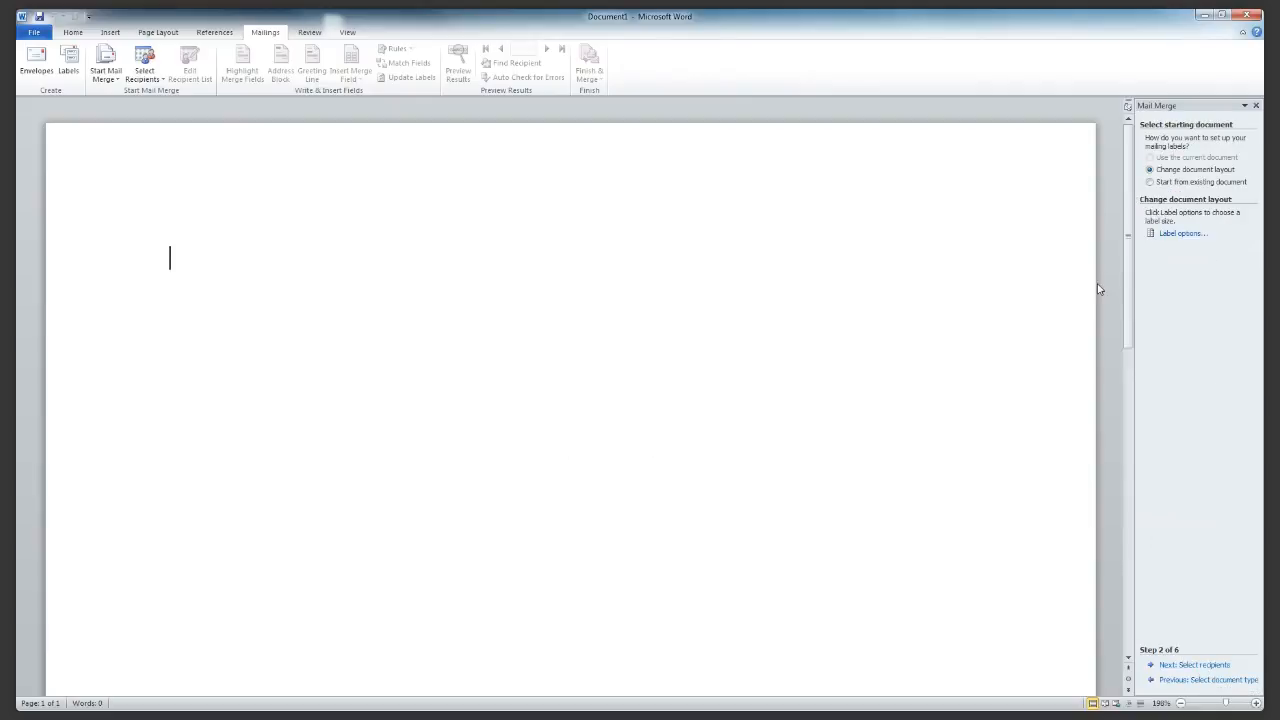
# Lay out the document as Avery US Letter 55363 Shipping Labels for page printers, and continue to recipient selection
pyautogui.click(1172, 236)
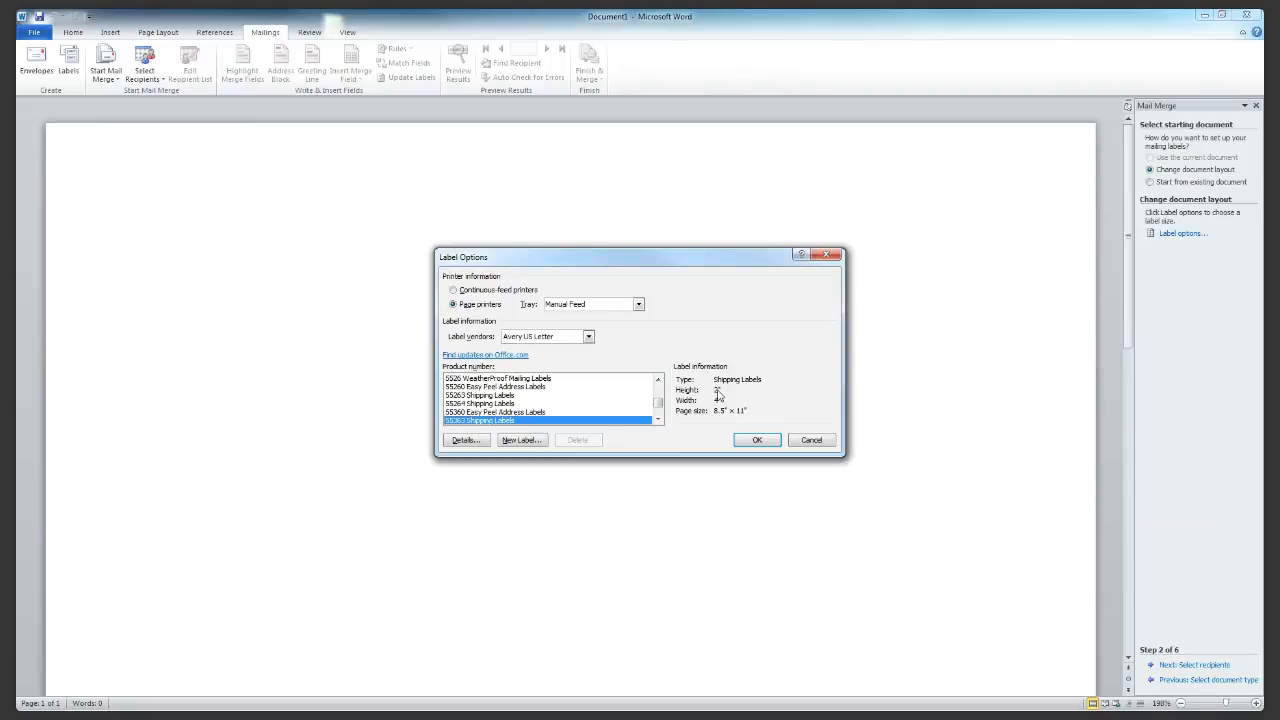
pyautogui.click(757, 441)
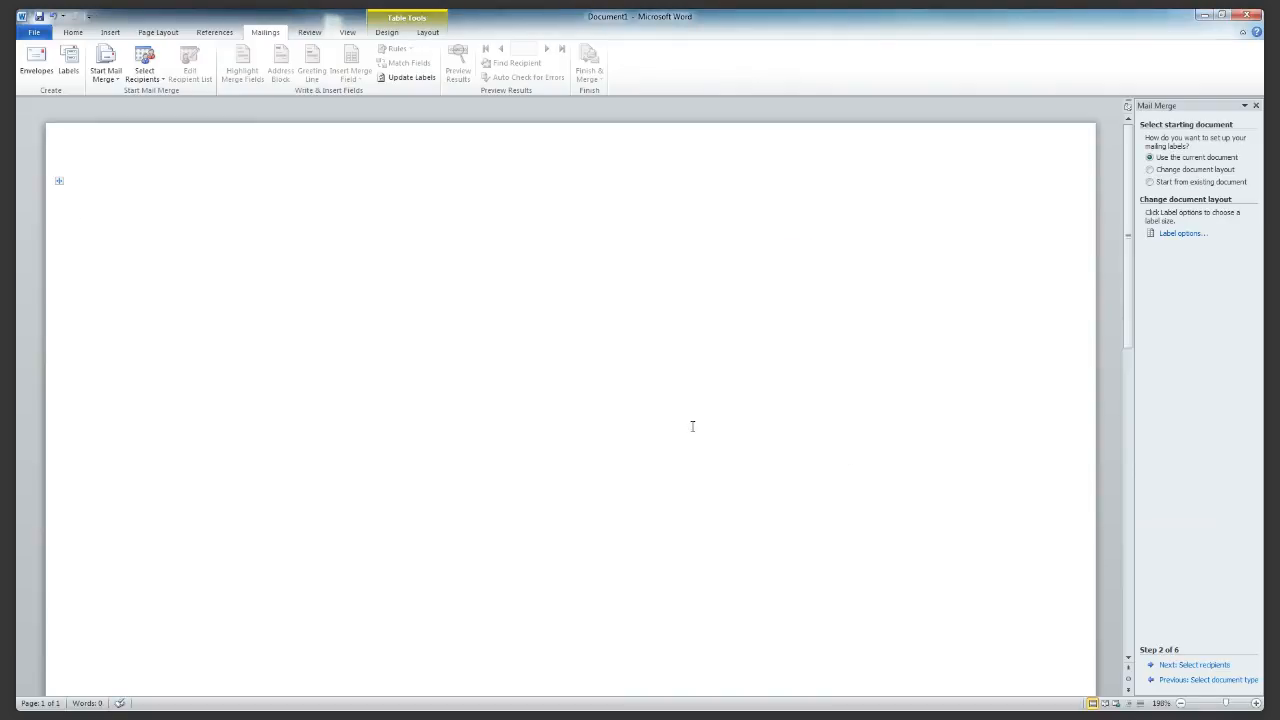
pyautogui.click(1207, 665)
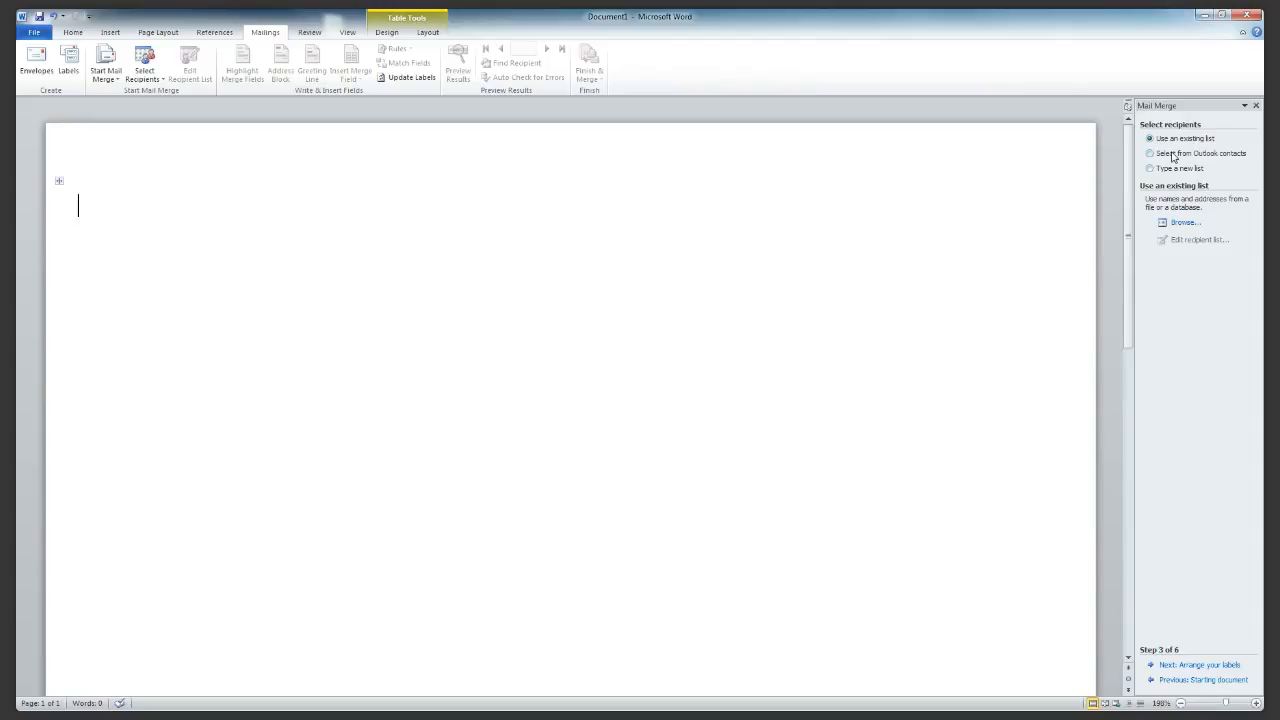
# Use the Excel CSV file 082114 Auto from the desktop's Marketing\Mailers+4\SampleFiles as the recipient list, including all recipients, and continue to arranging labels
pyautogui.click(1184, 224)
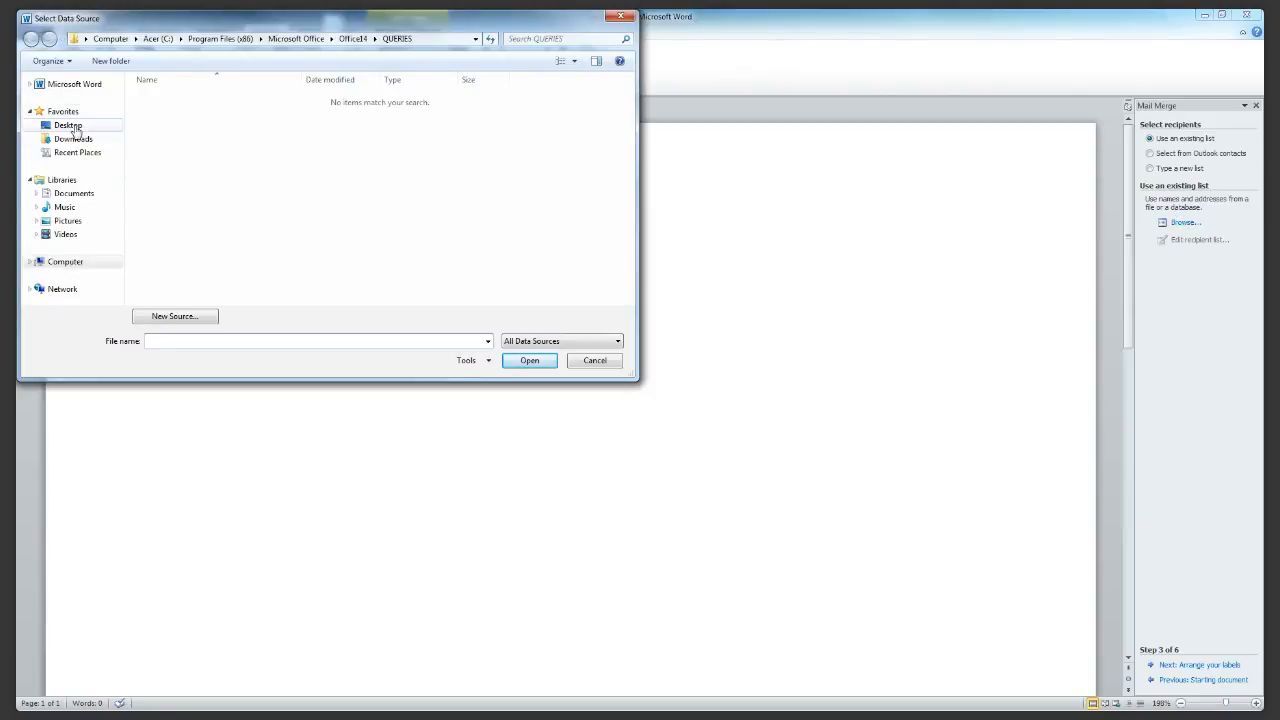
pyautogui.click(70, 126)
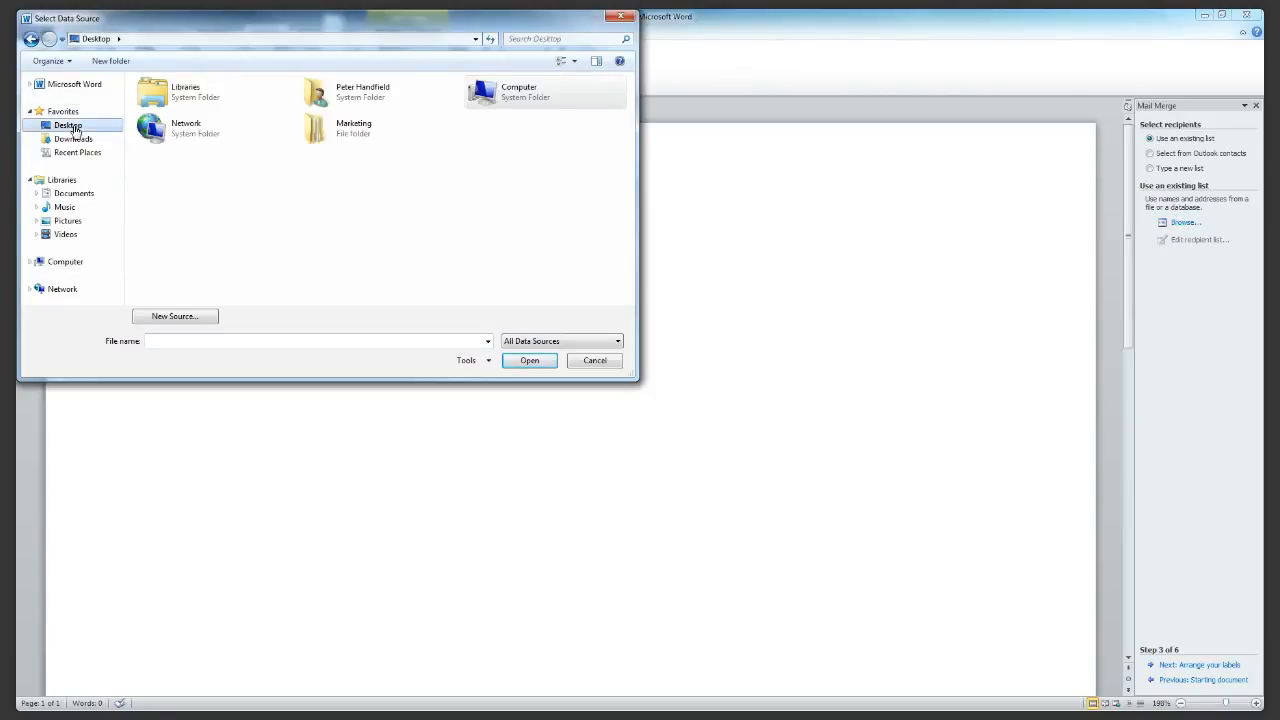
pyautogui.doubleClick(332, 127)
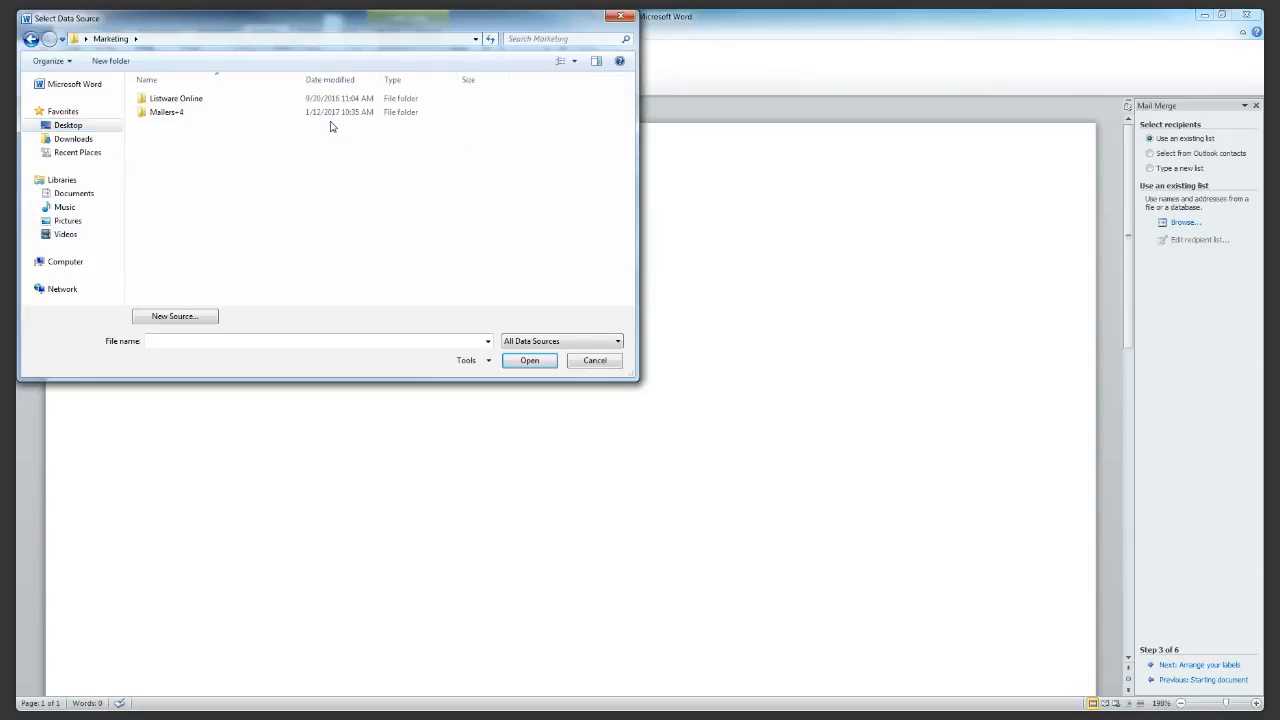
pyautogui.doubleClick(226, 117)
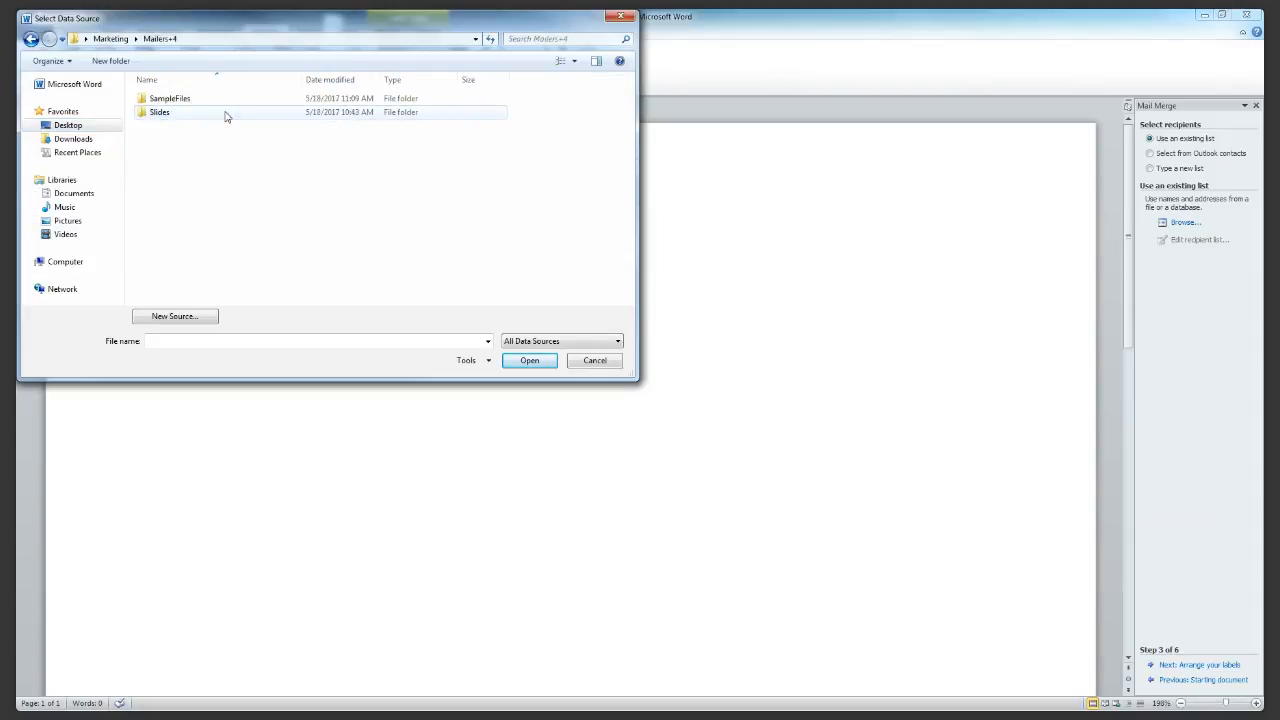
pyautogui.doubleClick(233, 101)
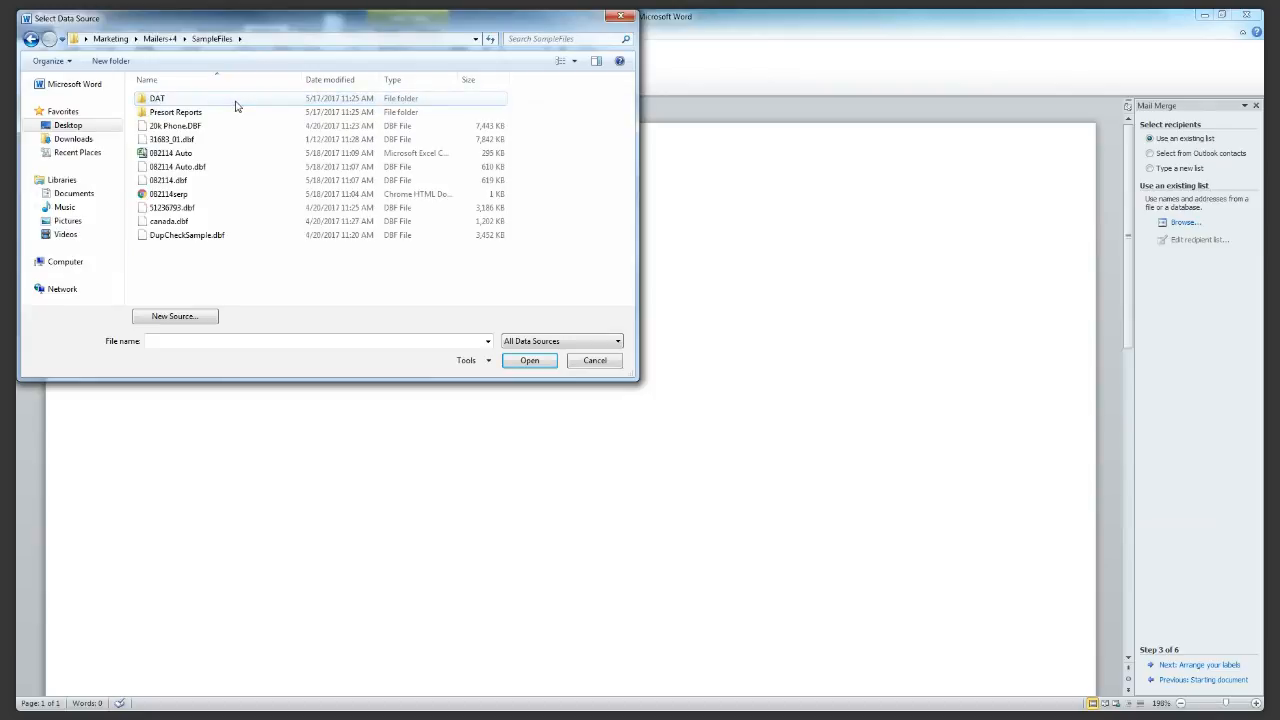
pyautogui.click(186, 153)
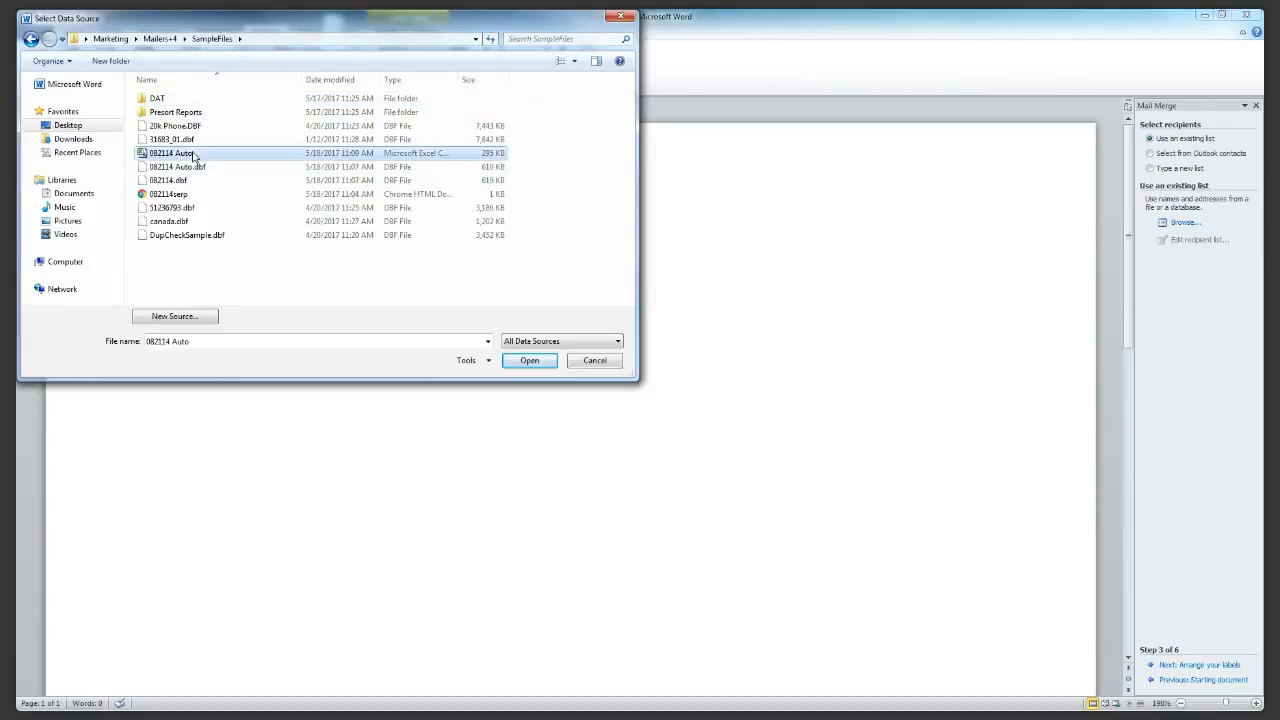
pyautogui.click(510, 362)
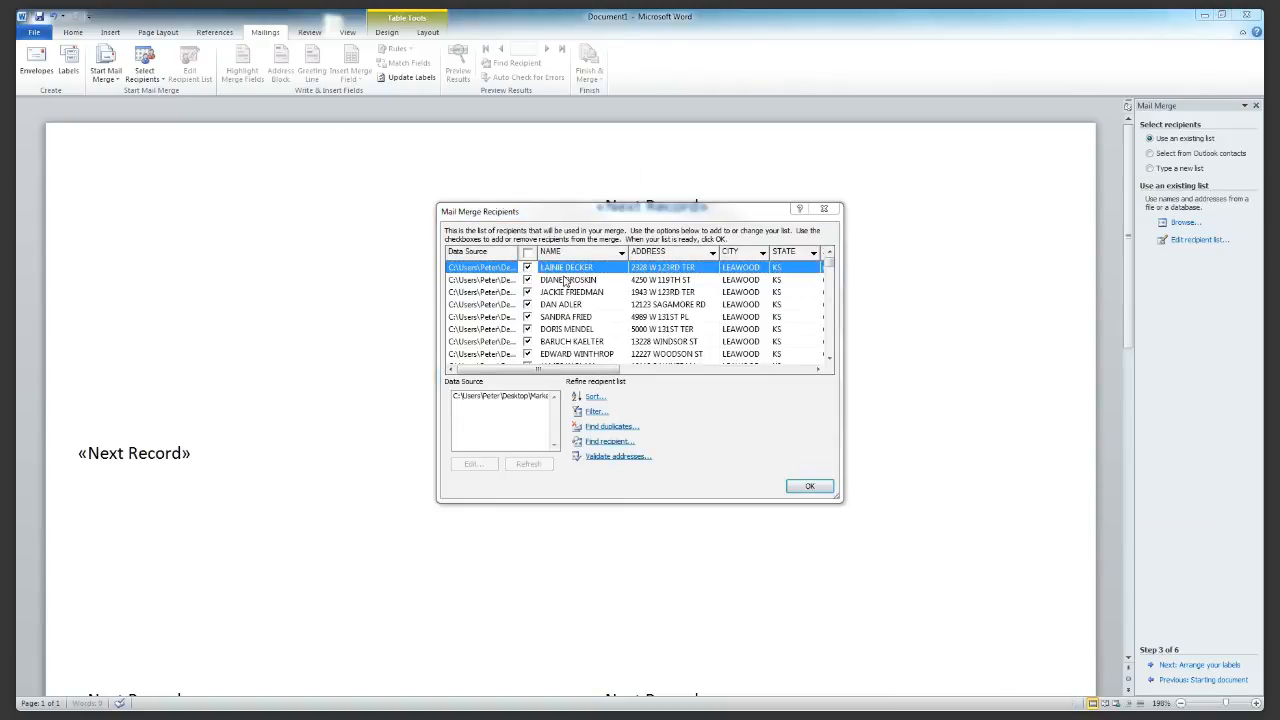
pyautogui.moveTo(584, 371)
pyautogui.mouseDown()
pyautogui.moveTo(742, 372)
pyautogui.moveTo(587, 366)
pyautogui.mouseUp()
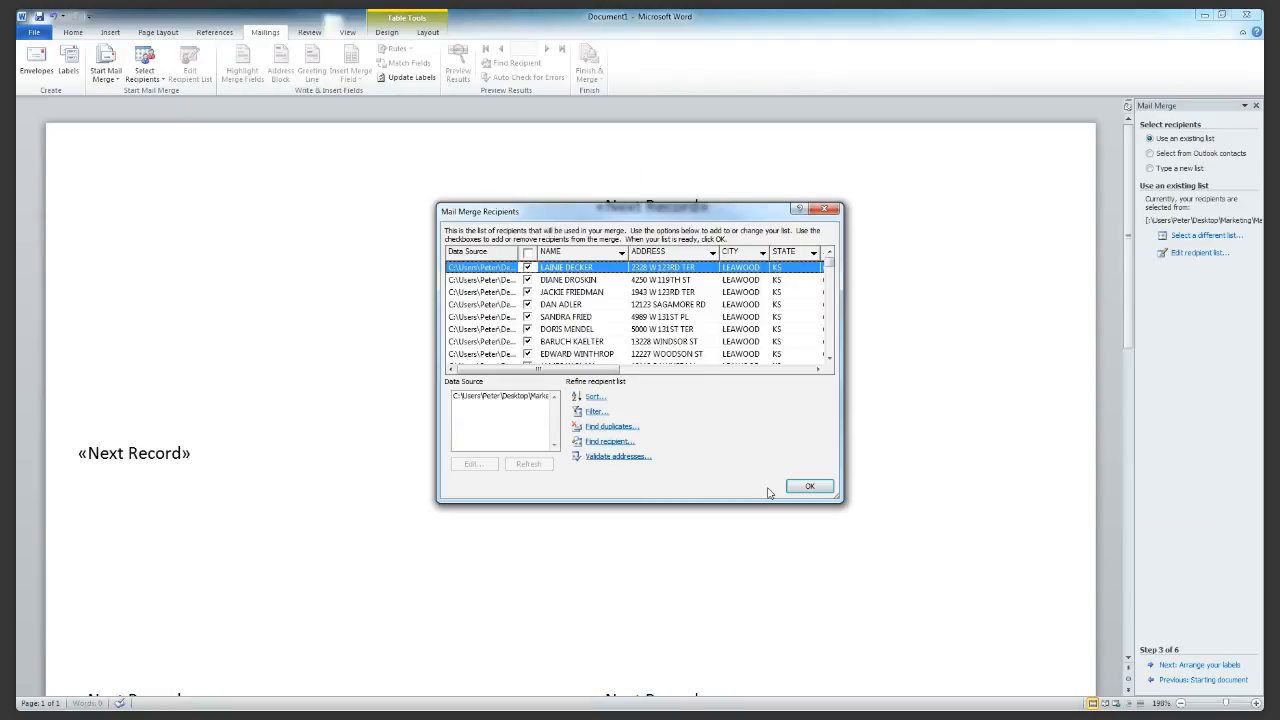
pyautogui.click(806, 488)
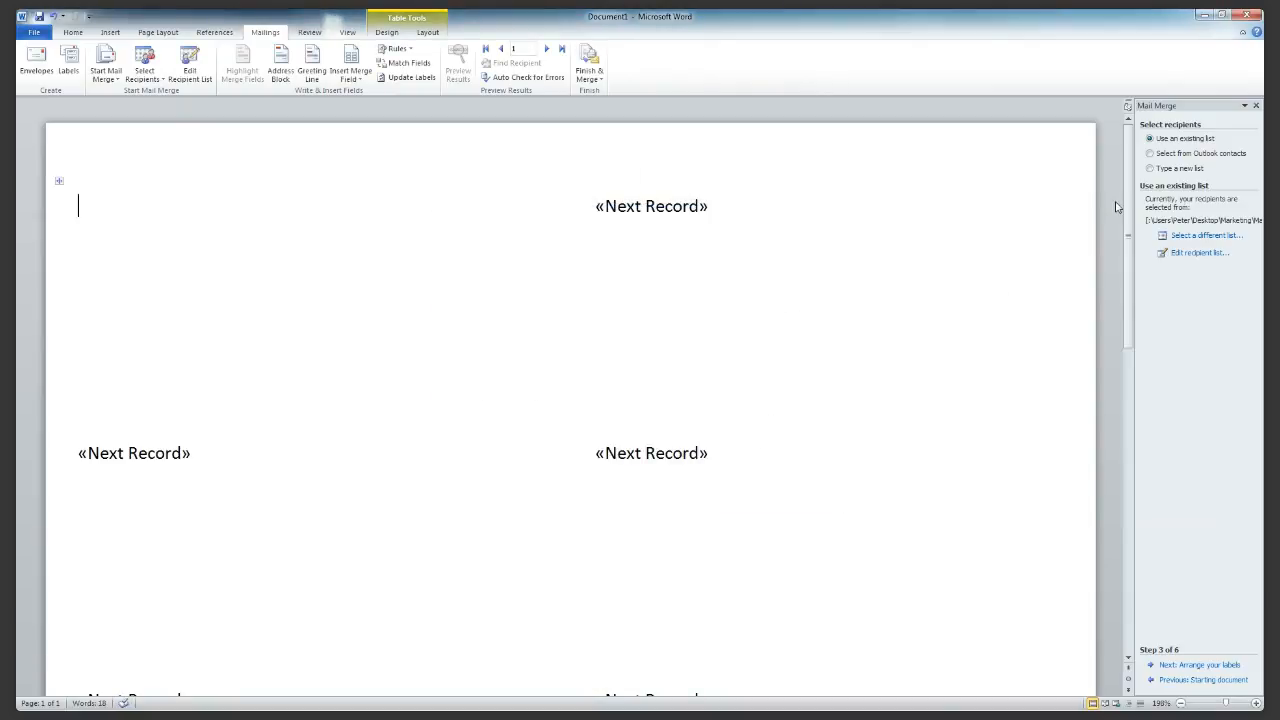
pyautogui.click(1192, 666)
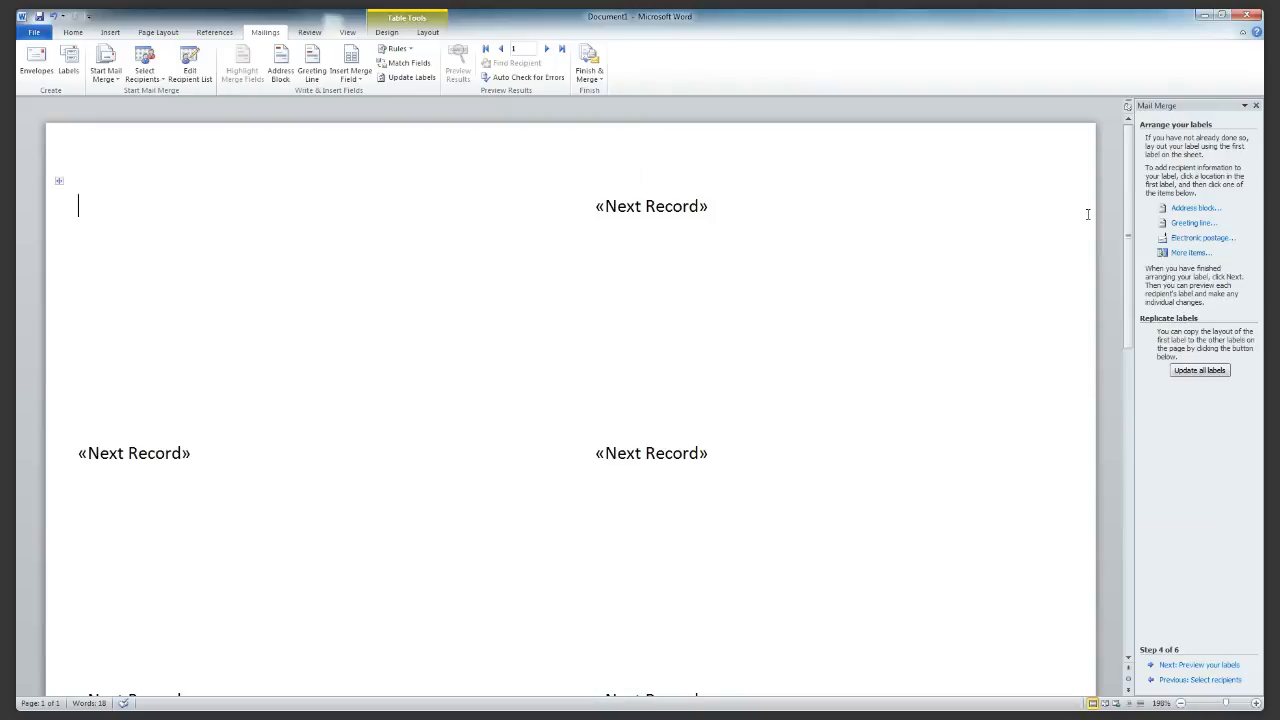
# Preview the address block across several recipients using a name format with first name, middle initial and surname, without inserting it
pyautogui.click(1192, 255)
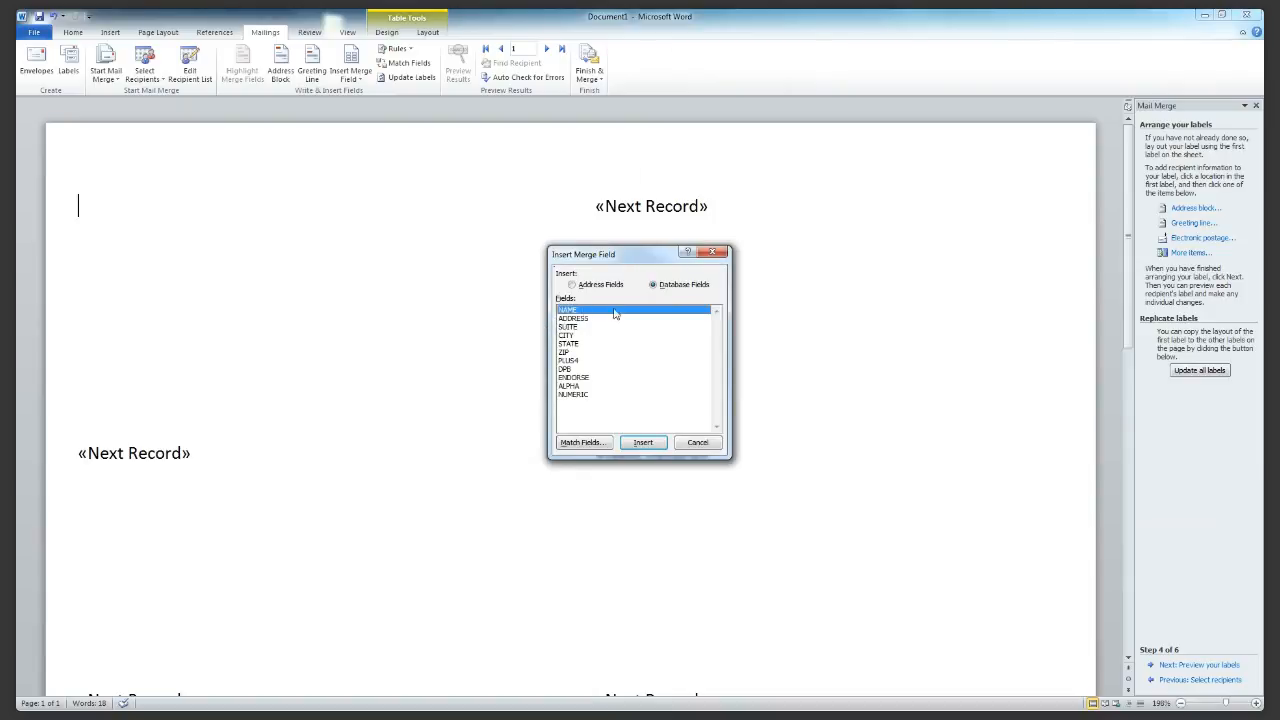
pyautogui.click(697, 442)
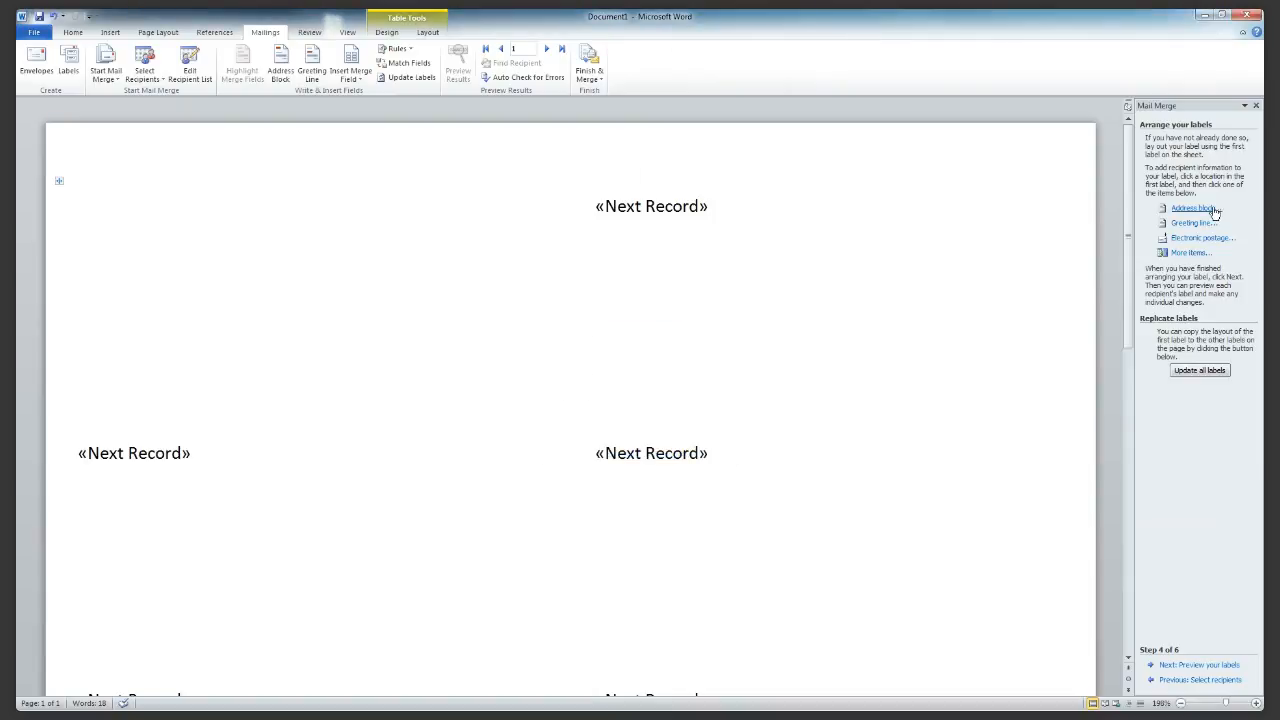
pyautogui.click(1200, 209)
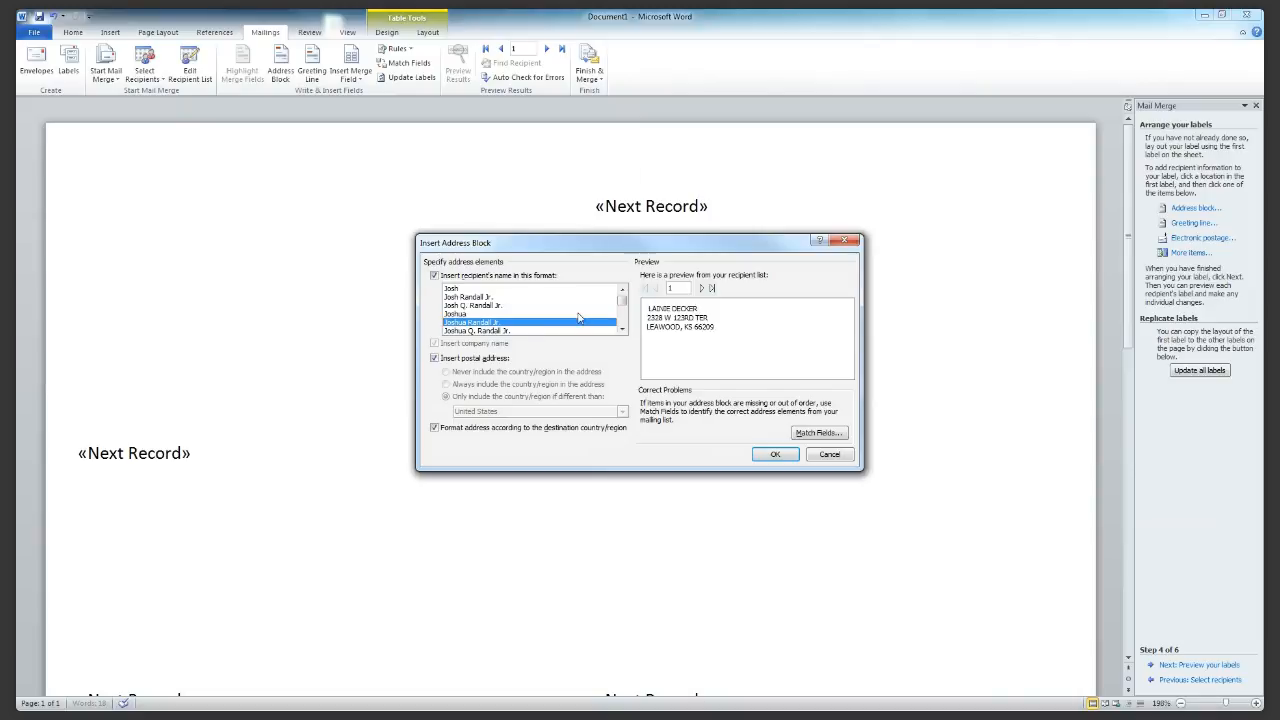
pyautogui.click(464, 297)
pyautogui.click(465, 305)
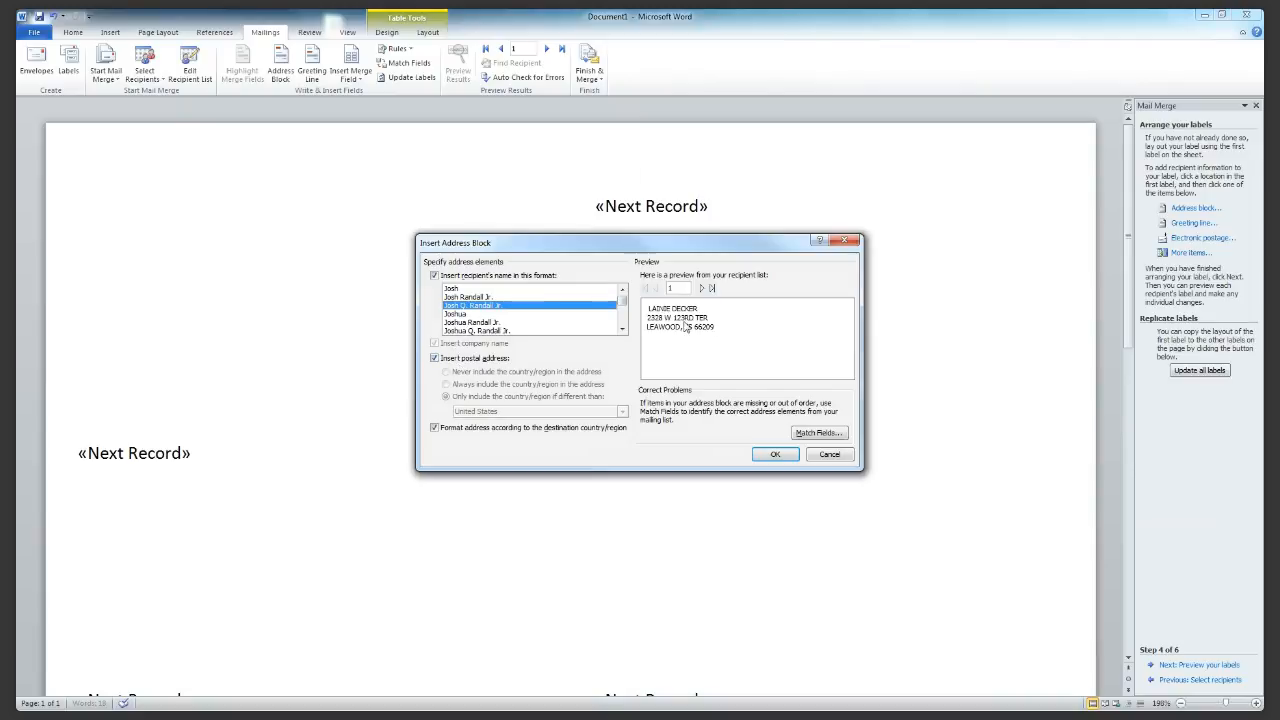
pyautogui.click(701, 288)
pyautogui.click(701, 288)
pyautogui.click(701, 288)
pyautogui.click(702, 289)
pyautogui.click(701, 288)
pyautogui.click(701, 288)
pyautogui.click(701, 288)
pyautogui.click(701, 288)
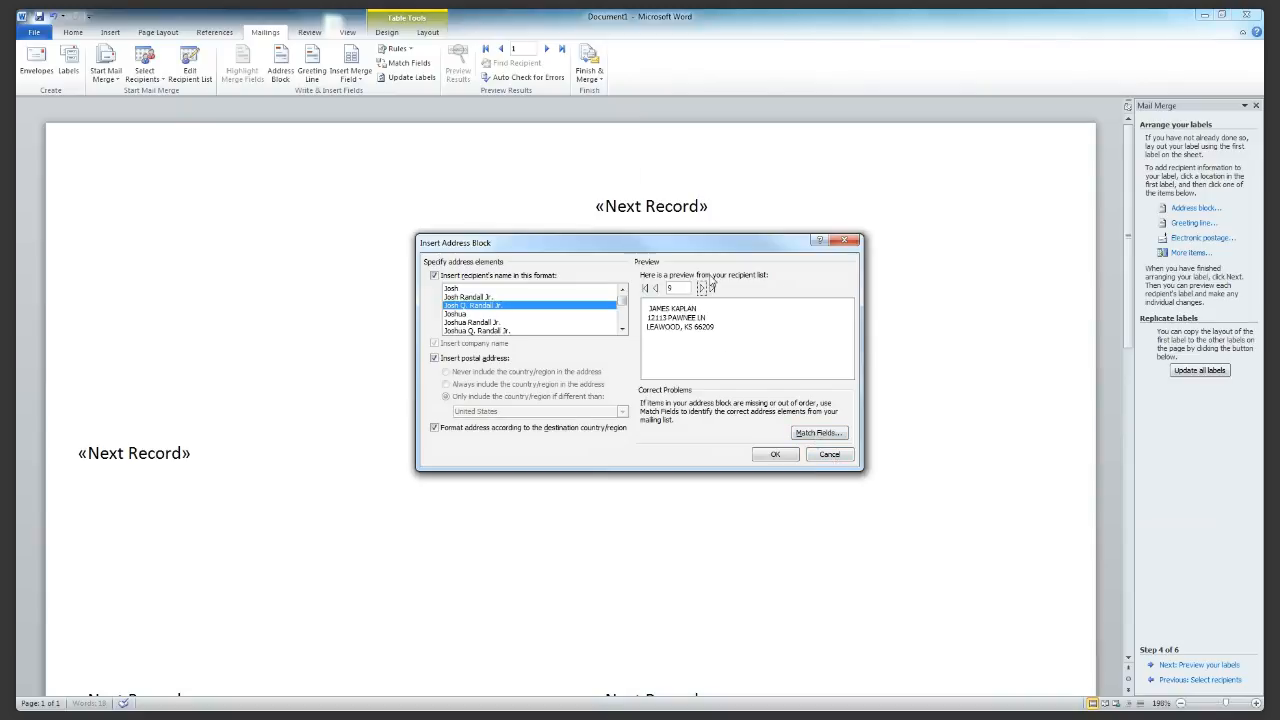
pyautogui.click(830, 456)
# Insert the ENDORSE, NAME, ADDRESS and SUITE database merge fields, in that order, into the first label
pyautogui.click(1199, 257)
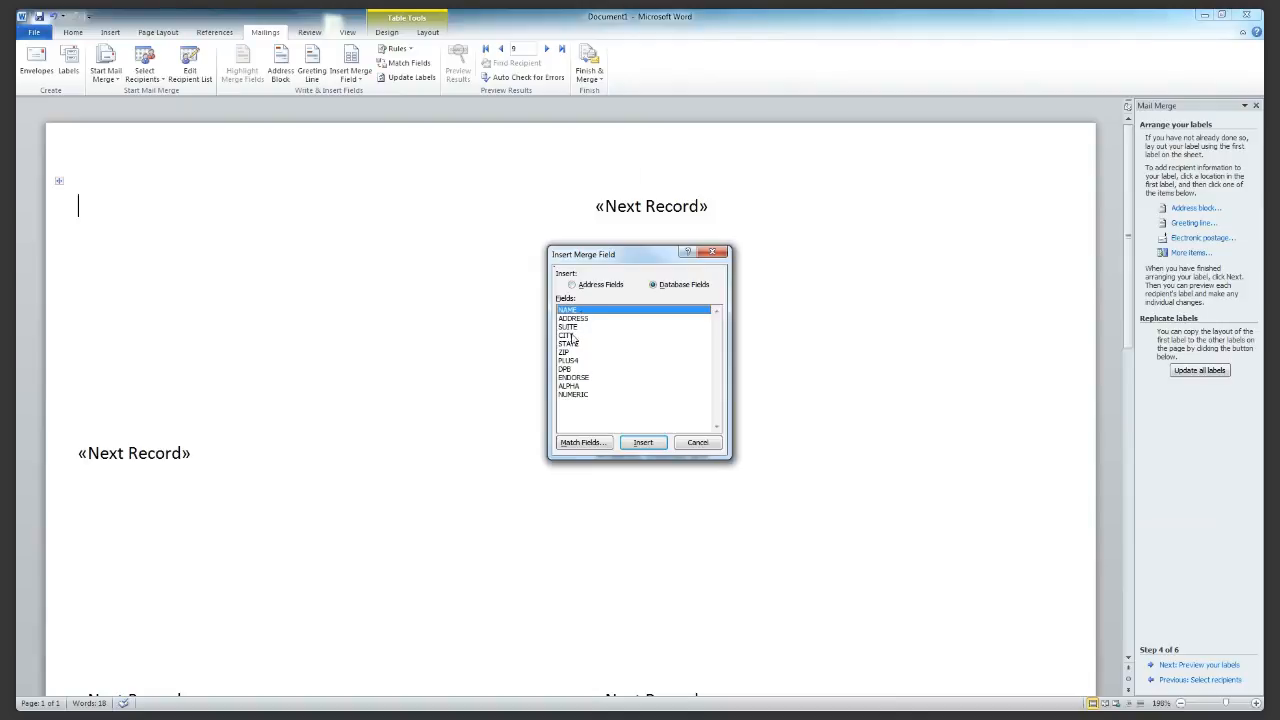
pyautogui.click(580, 379)
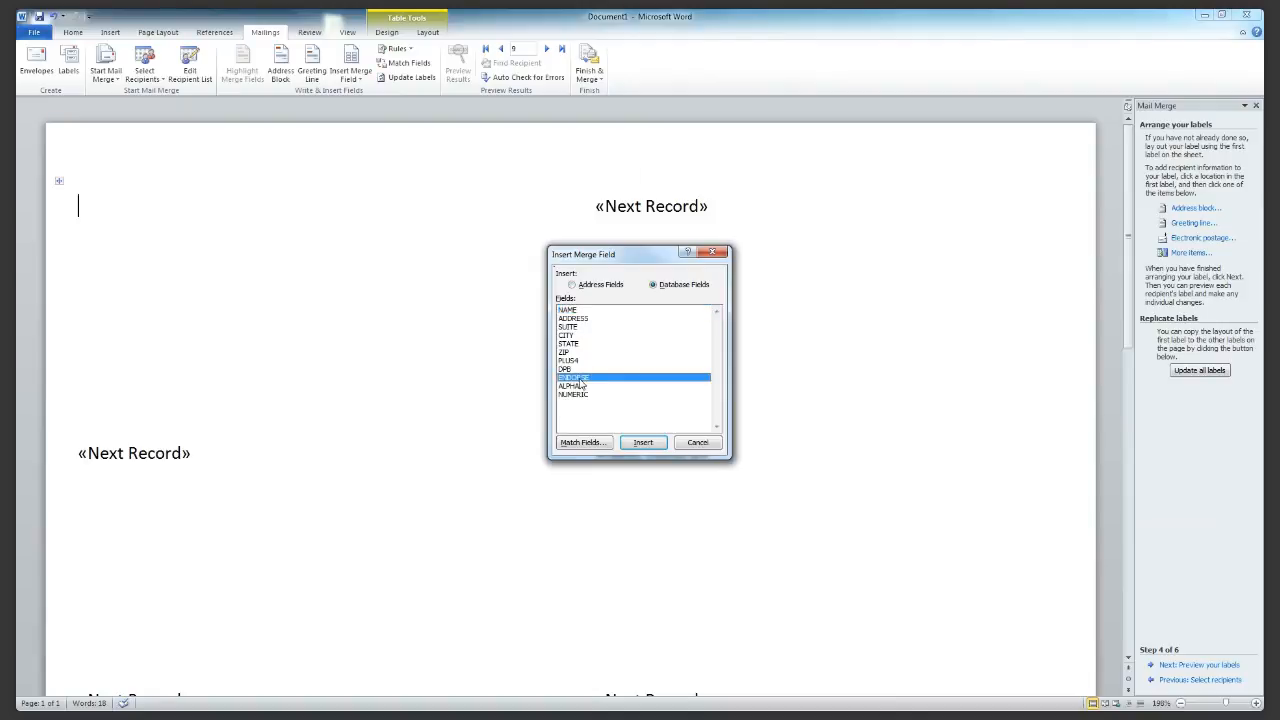
pyautogui.click(643, 443)
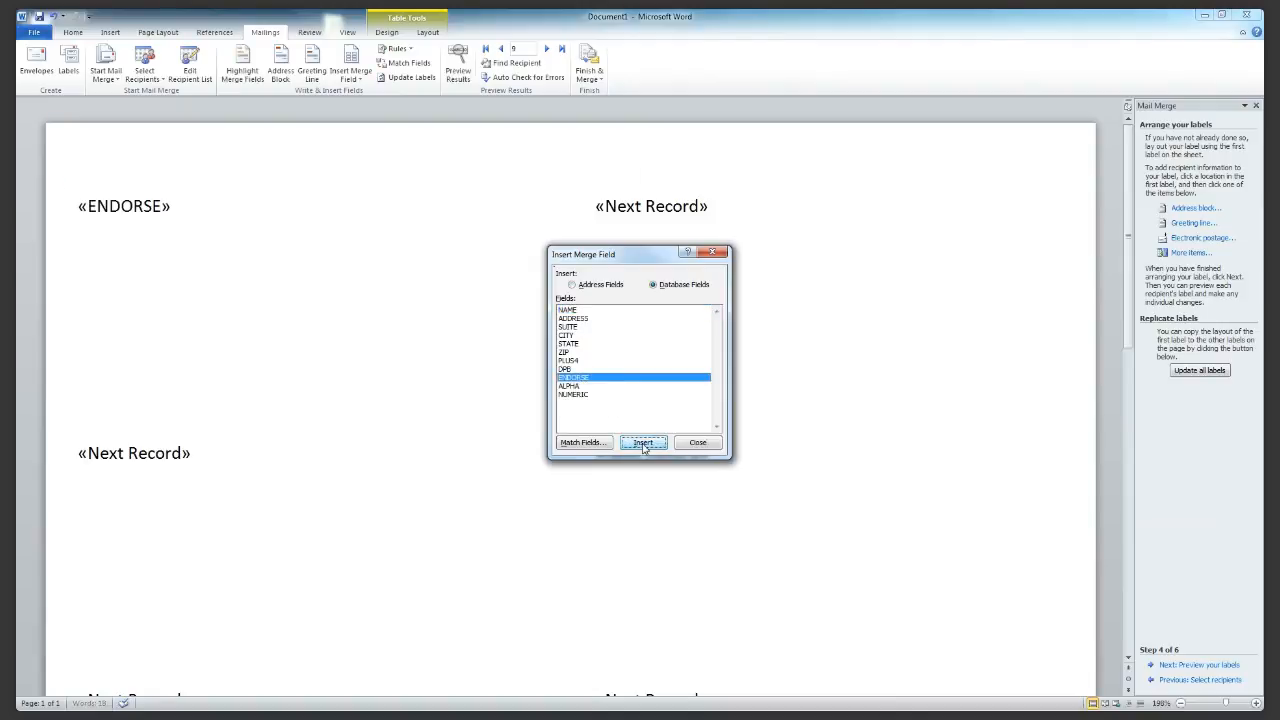
pyautogui.click(571, 311)
pyautogui.click(643, 442)
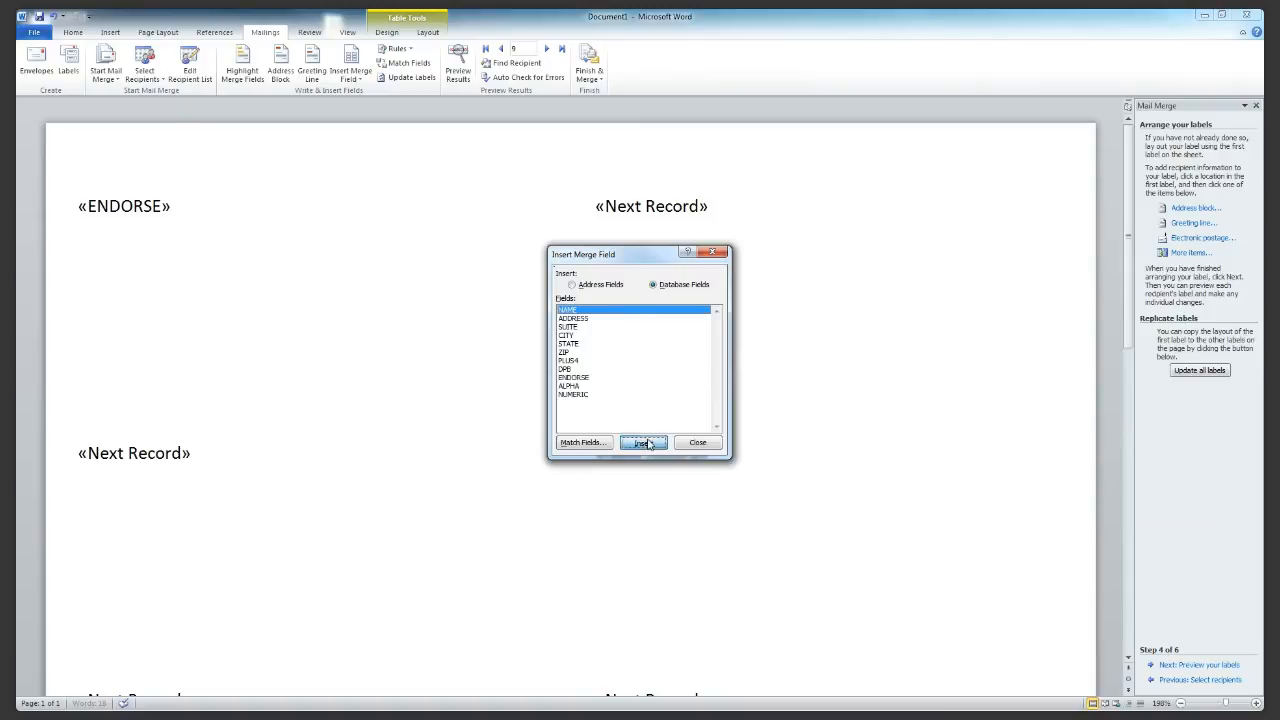
pyautogui.click(575, 318)
pyautogui.click(636, 440)
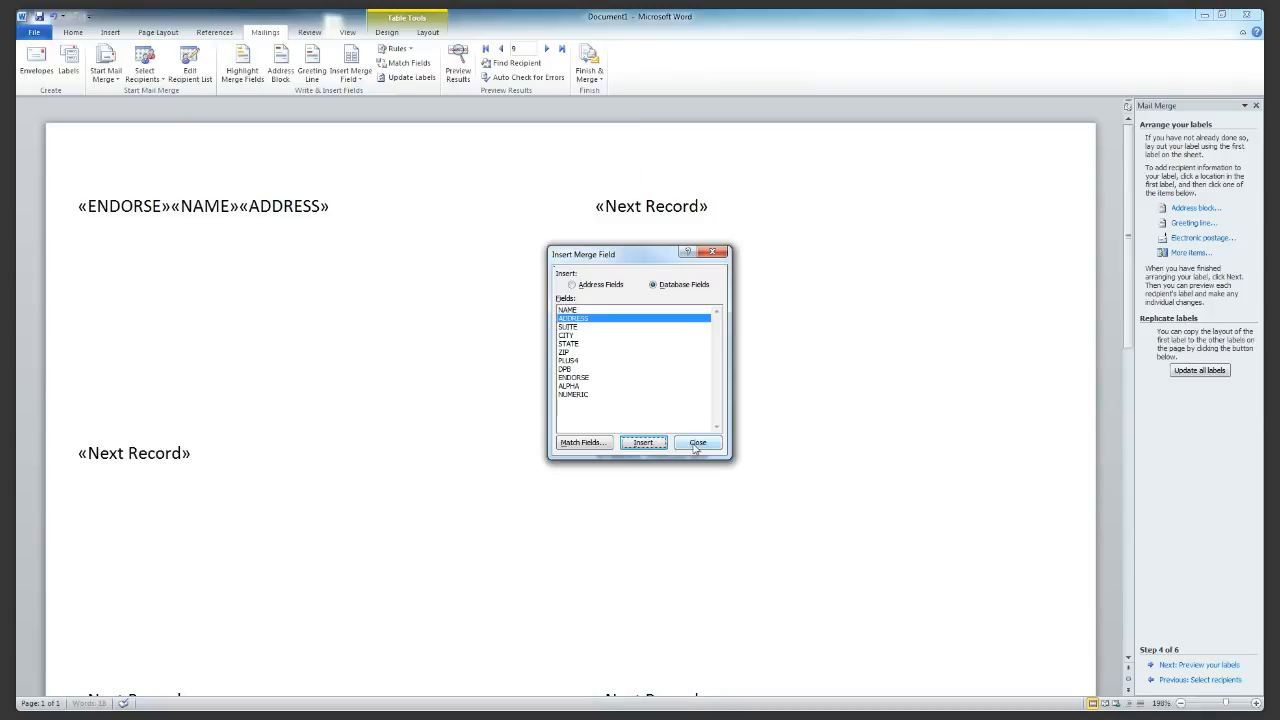
pyautogui.click(570, 327)
pyautogui.click(650, 443)
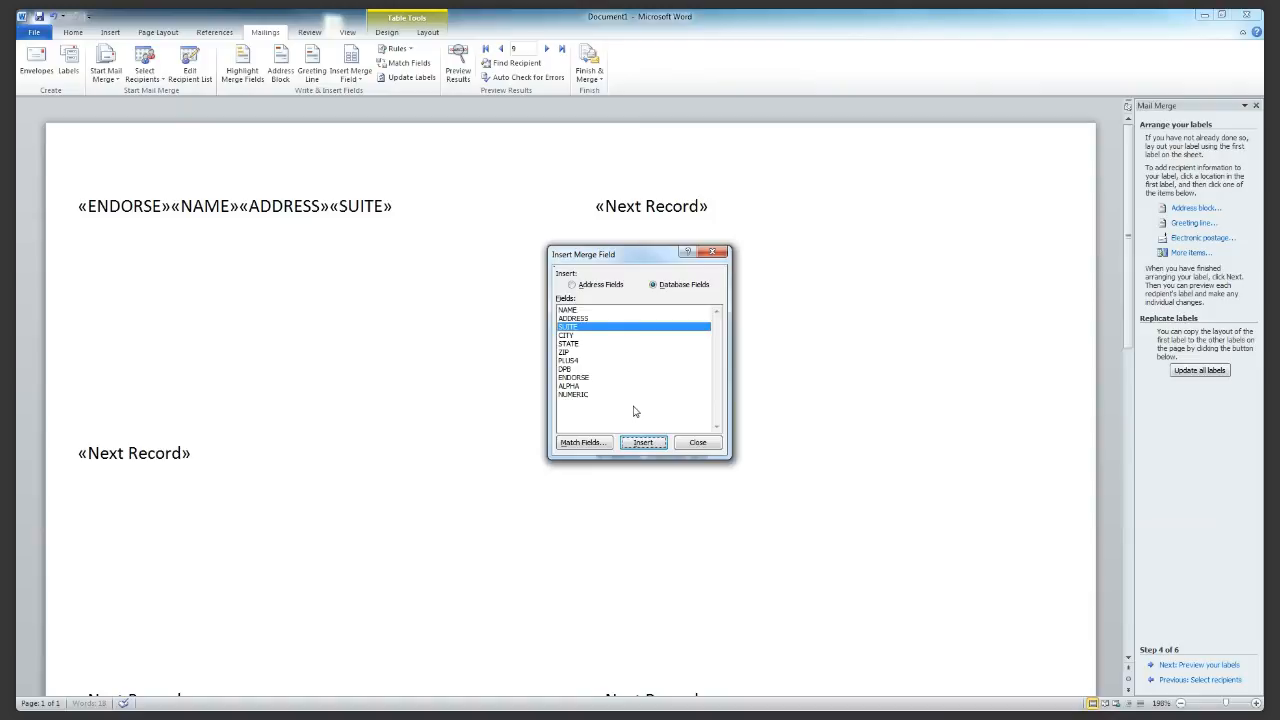
# Add the CITY, STATE, ZIP, PLUS4 and ALPHA merge fields after SUITE in the first label, finishing the field insertion
pyautogui.click(575, 335)
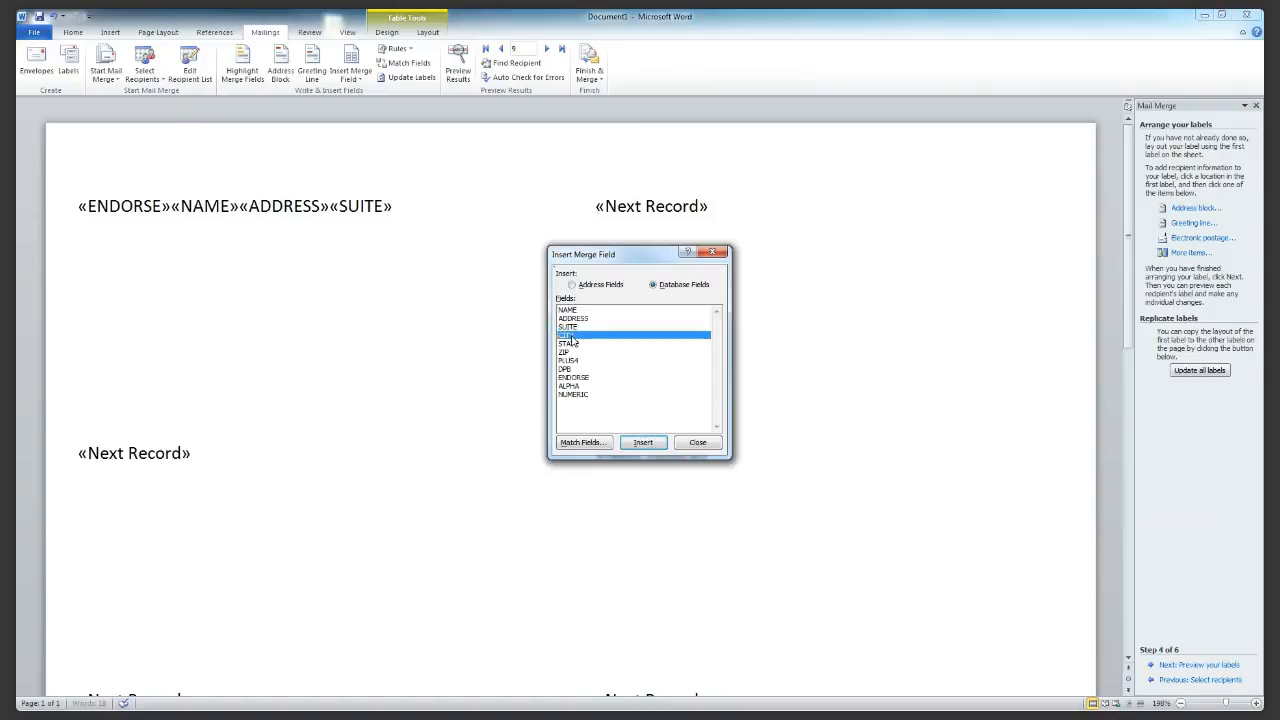
pyautogui.click(645, 445)
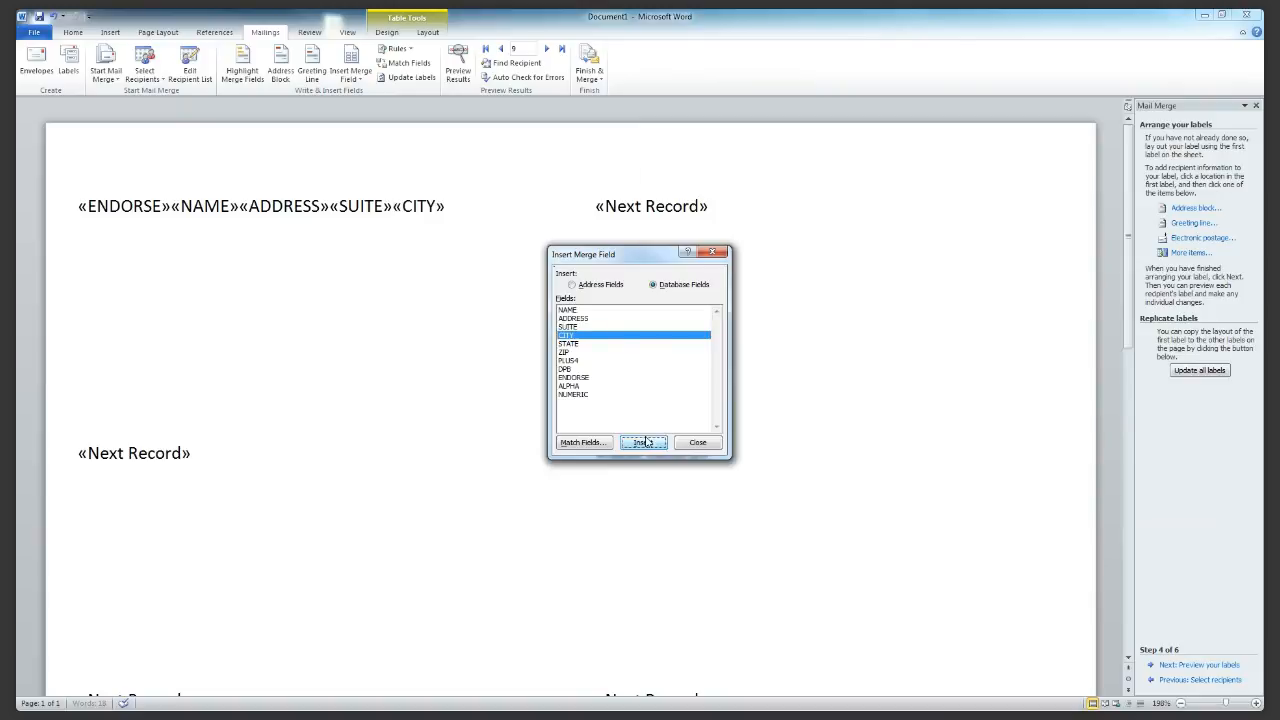
pyautogui.click(575, 345)
pyautogui.click(642, 444)
pyautogui.click(566, 352)
pyautogui.click(643, 443)
pyautogui.click(570, 361)
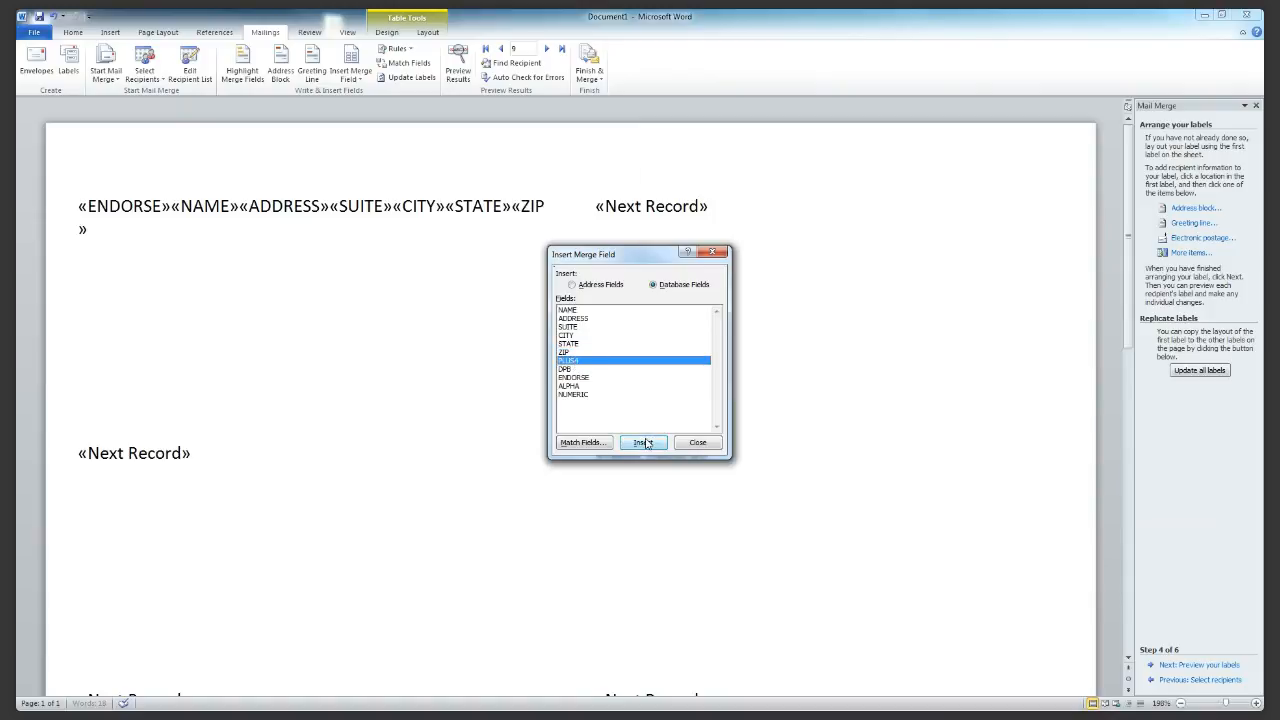
pyautogui.click(644, 443)
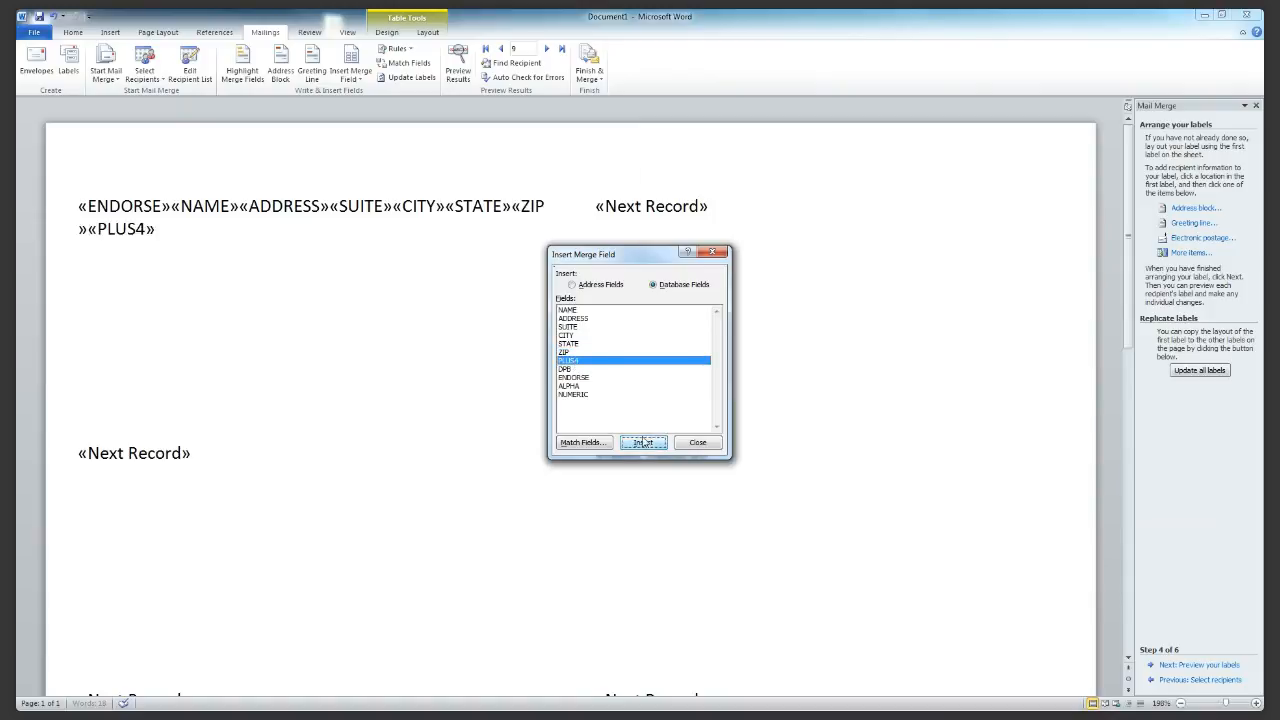
pyautogui.click(575, 386)
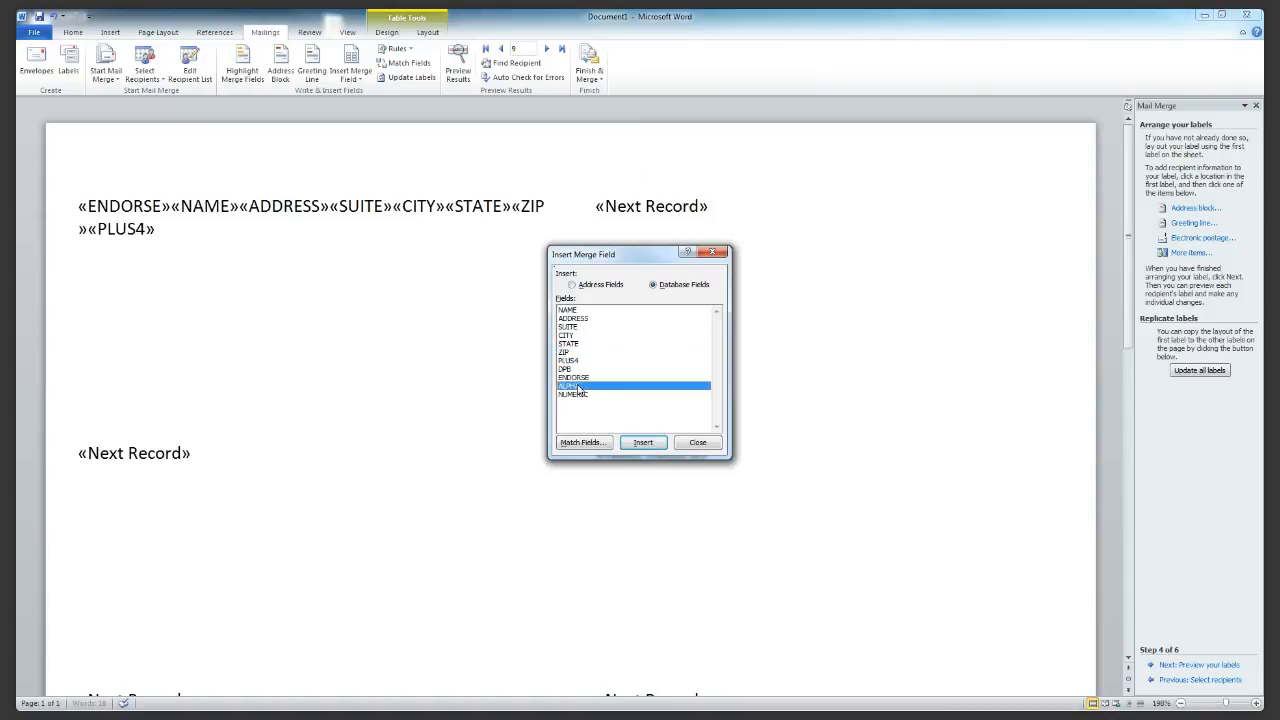
pyautogui.click(643, 443)
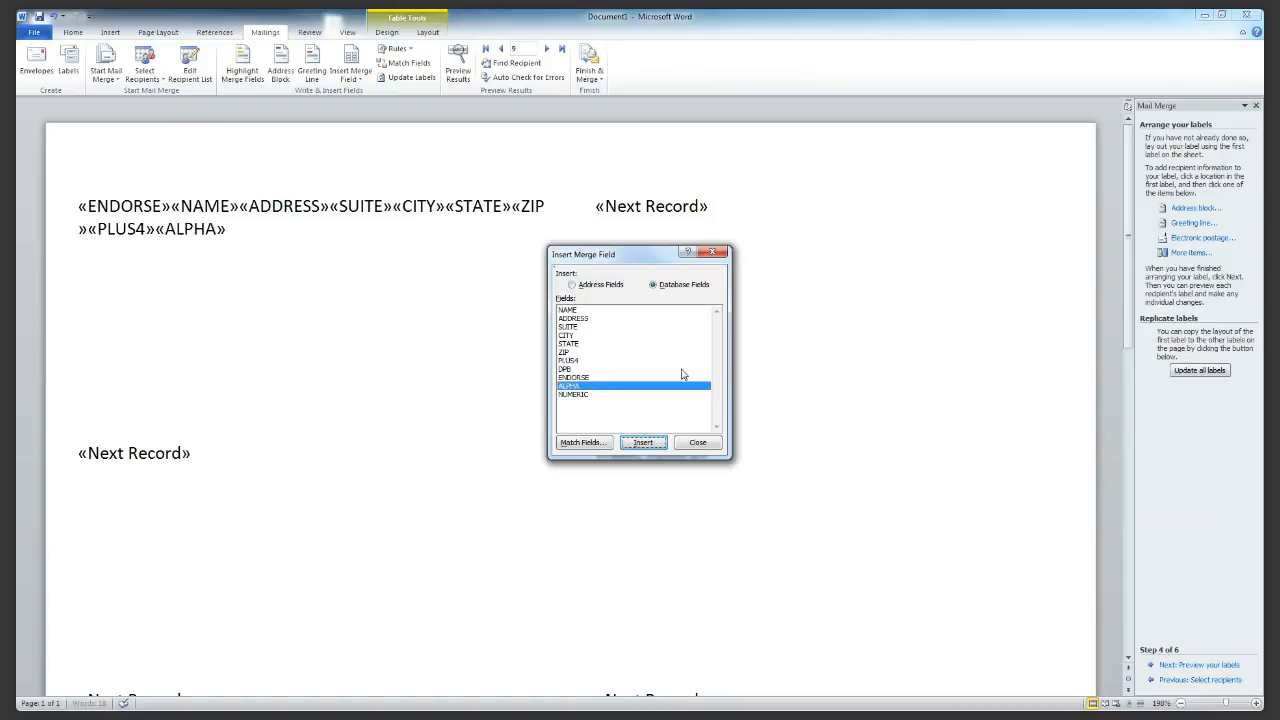
pyautogui.click(706, 445)
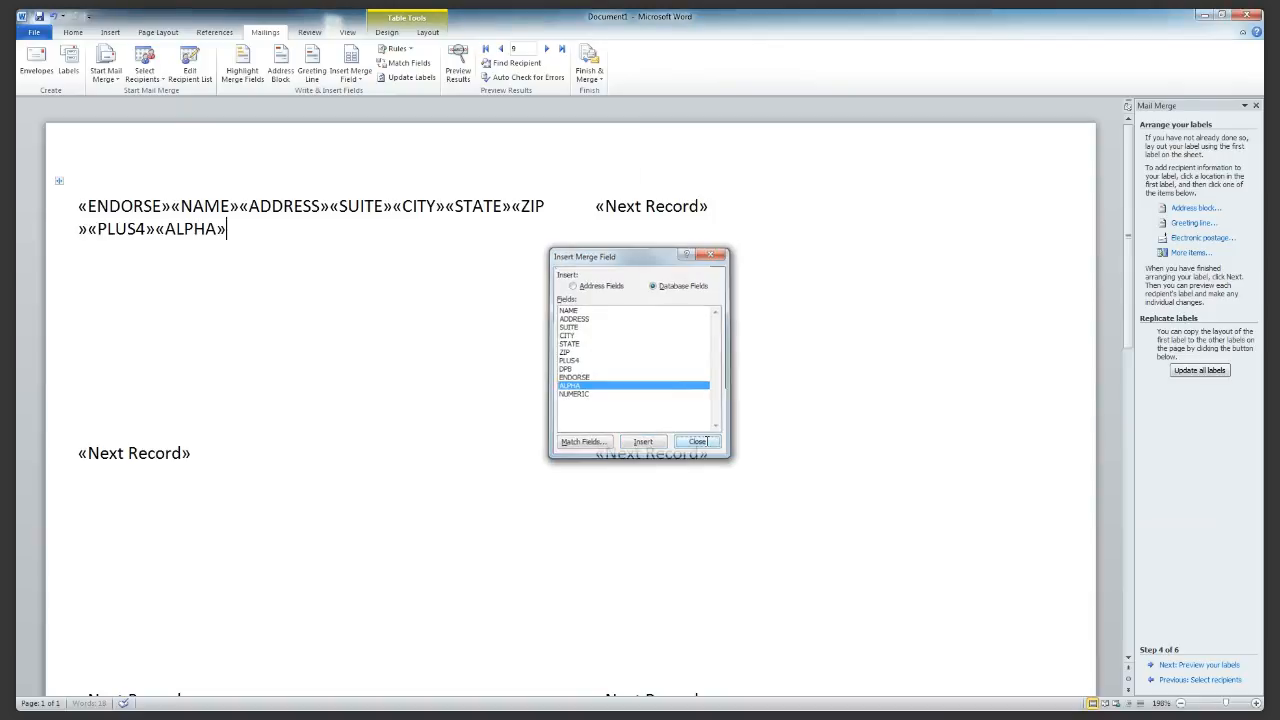
# Break the first label's fields into separate lines starting at NAME, ADDRESS and CITY, with spacing between ADDRESS and SUITE
pyautogui.click(172, 207)
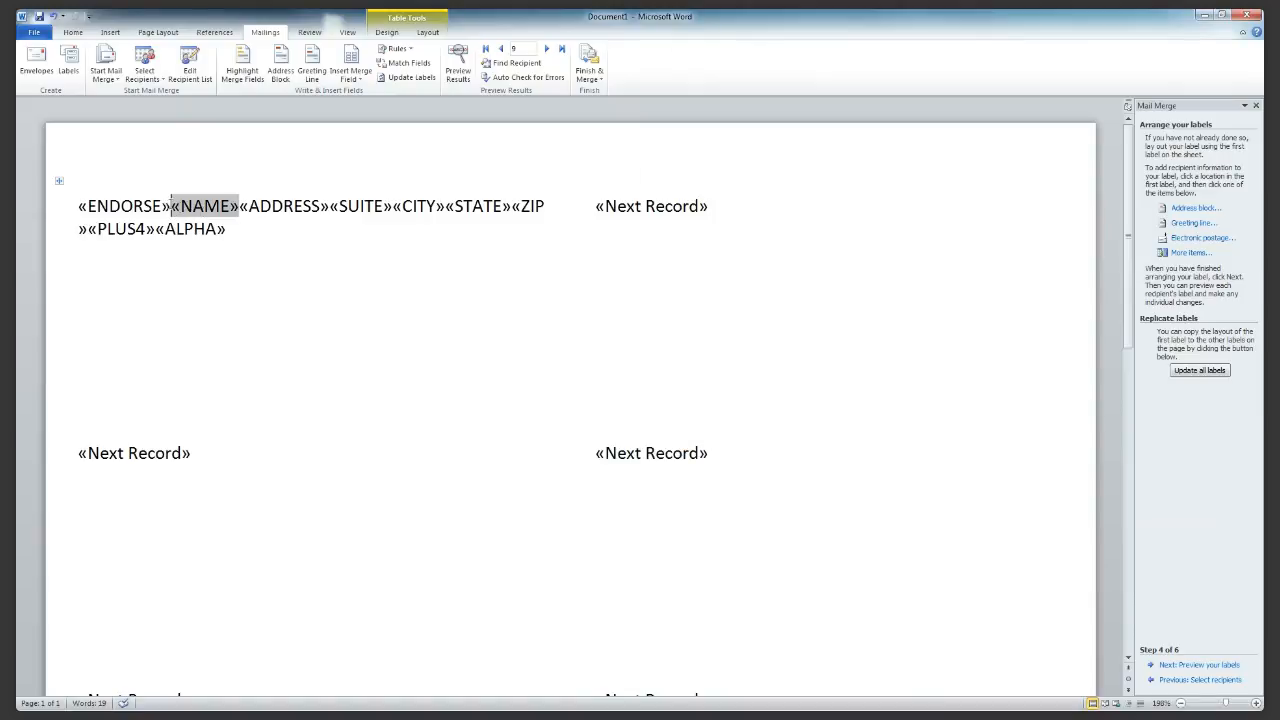
pyautogui.press('Return')
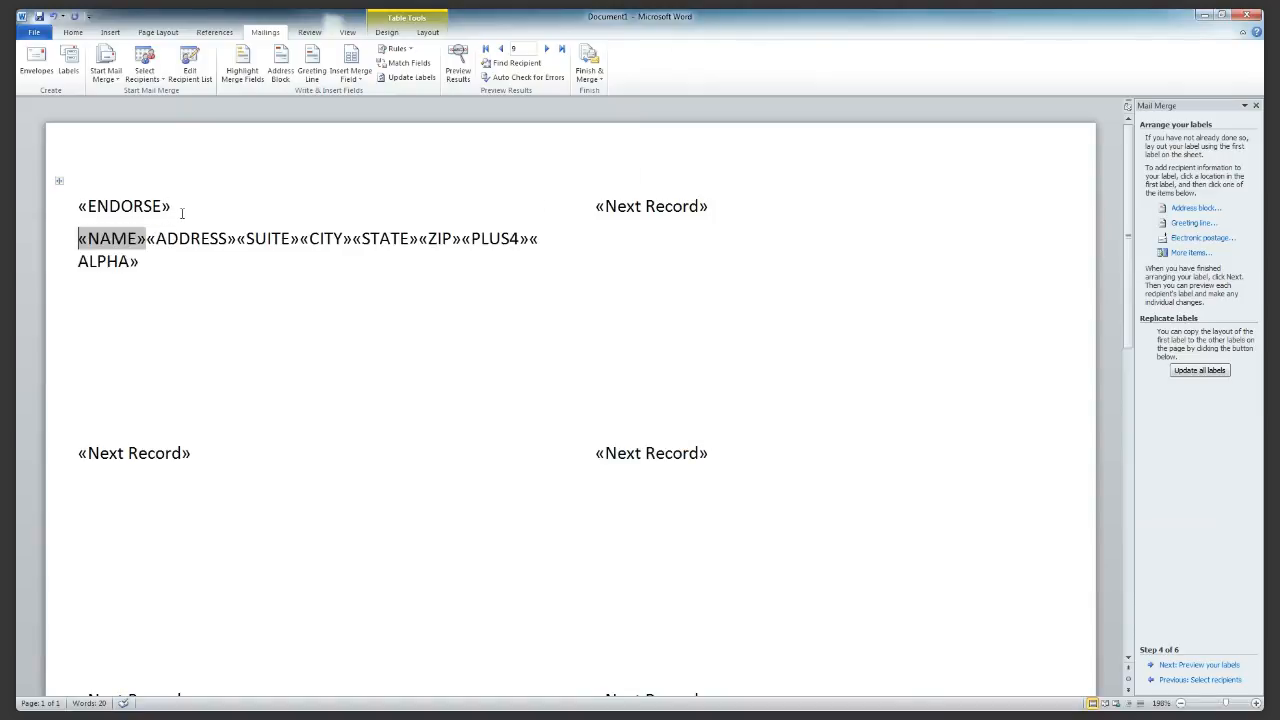
pyautogui.click(148, 240)
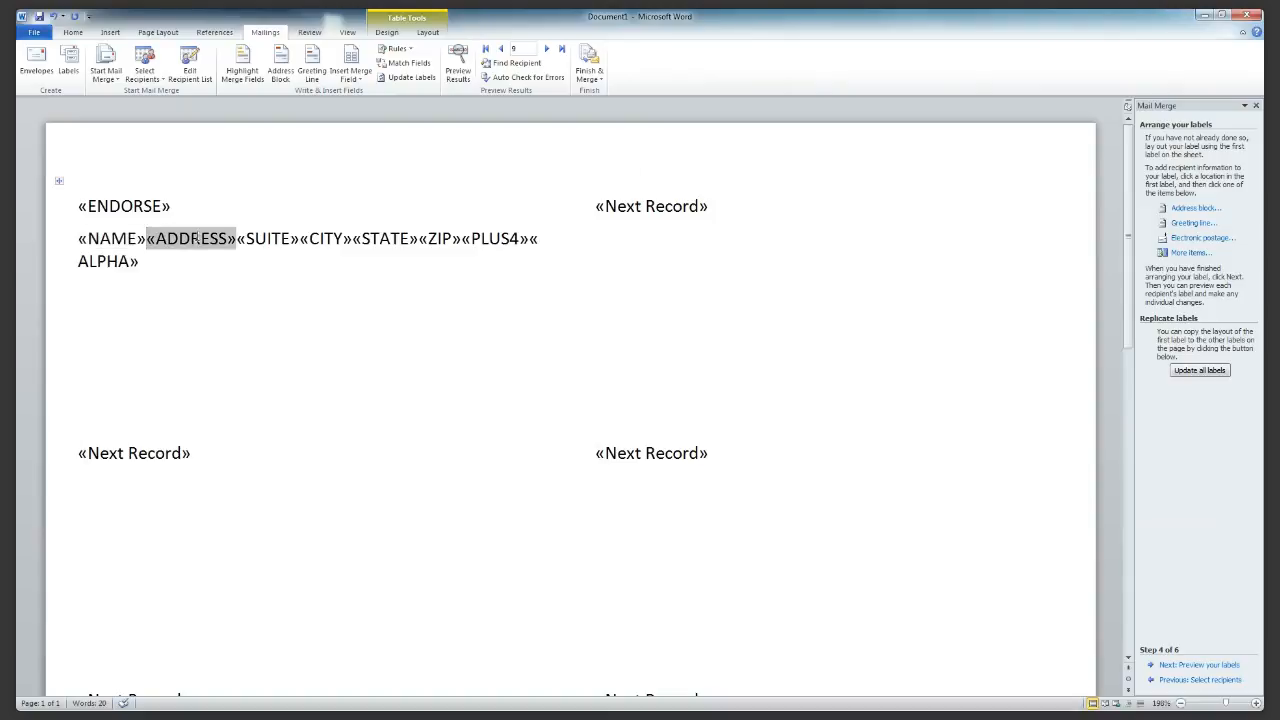
pyautogui.press('Return')
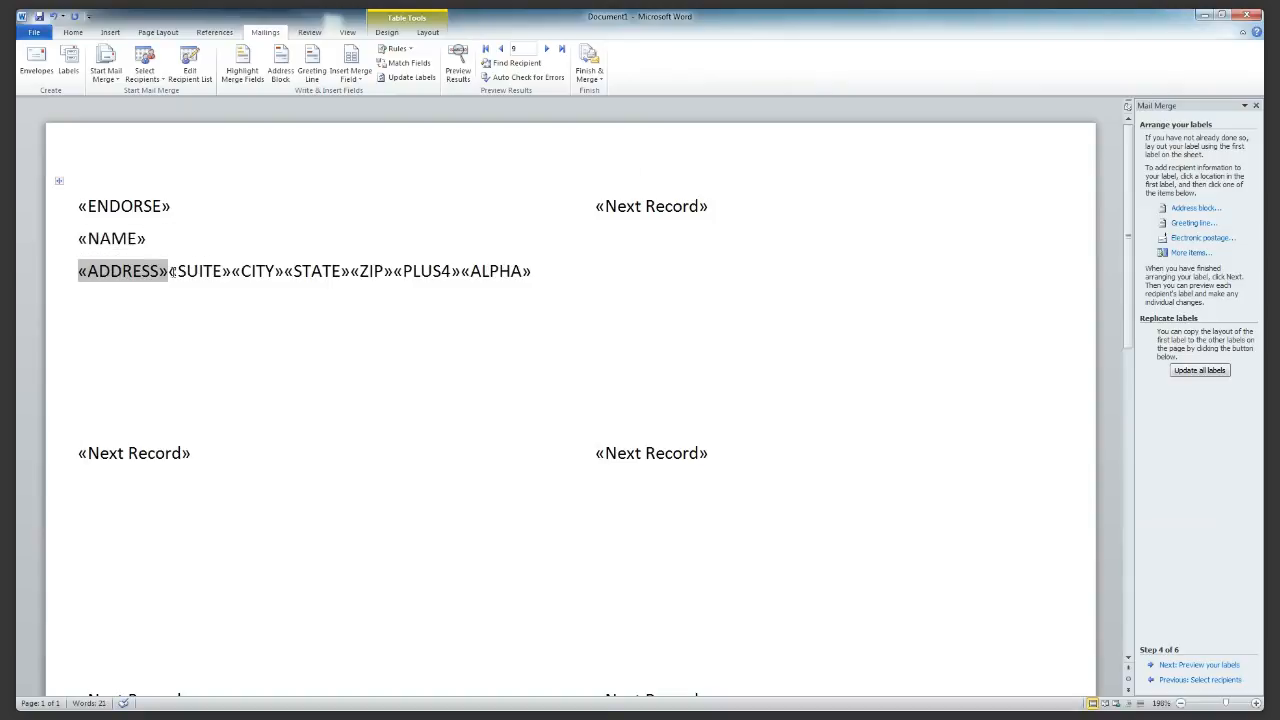
pyautogui.click(172, 271)
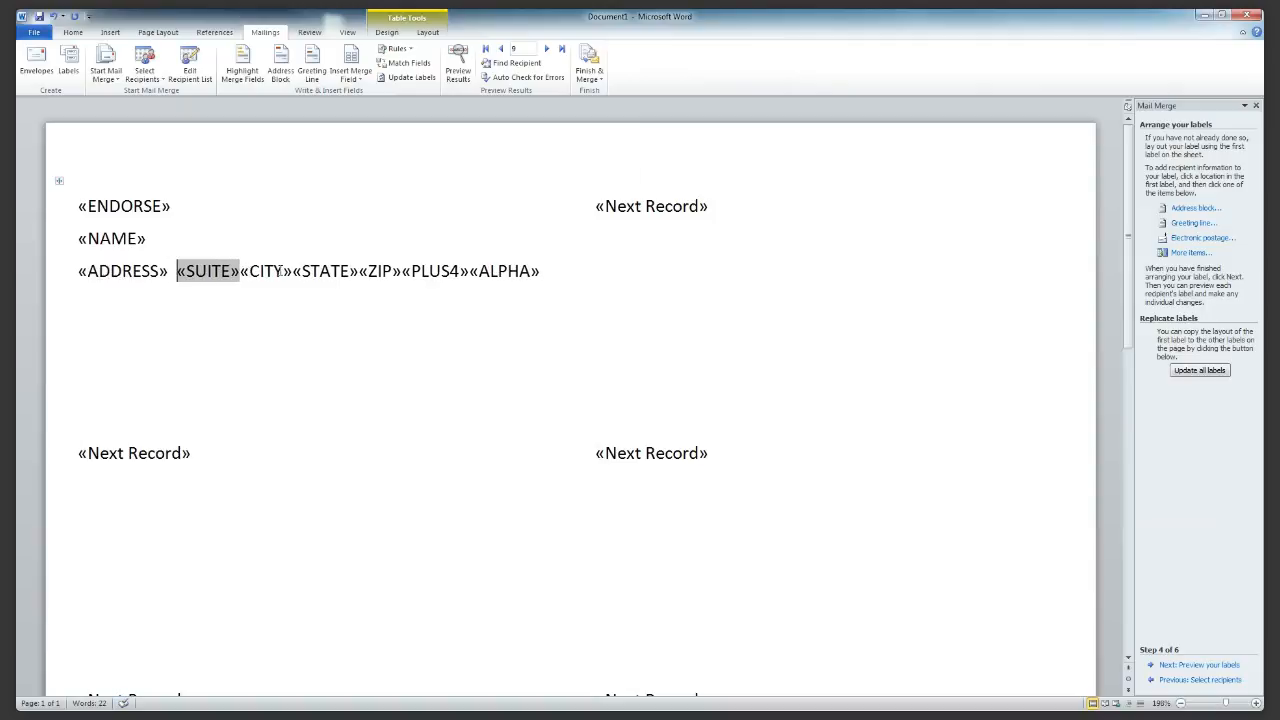
pyautogui.press('Right')
pyautogui.press('Return')
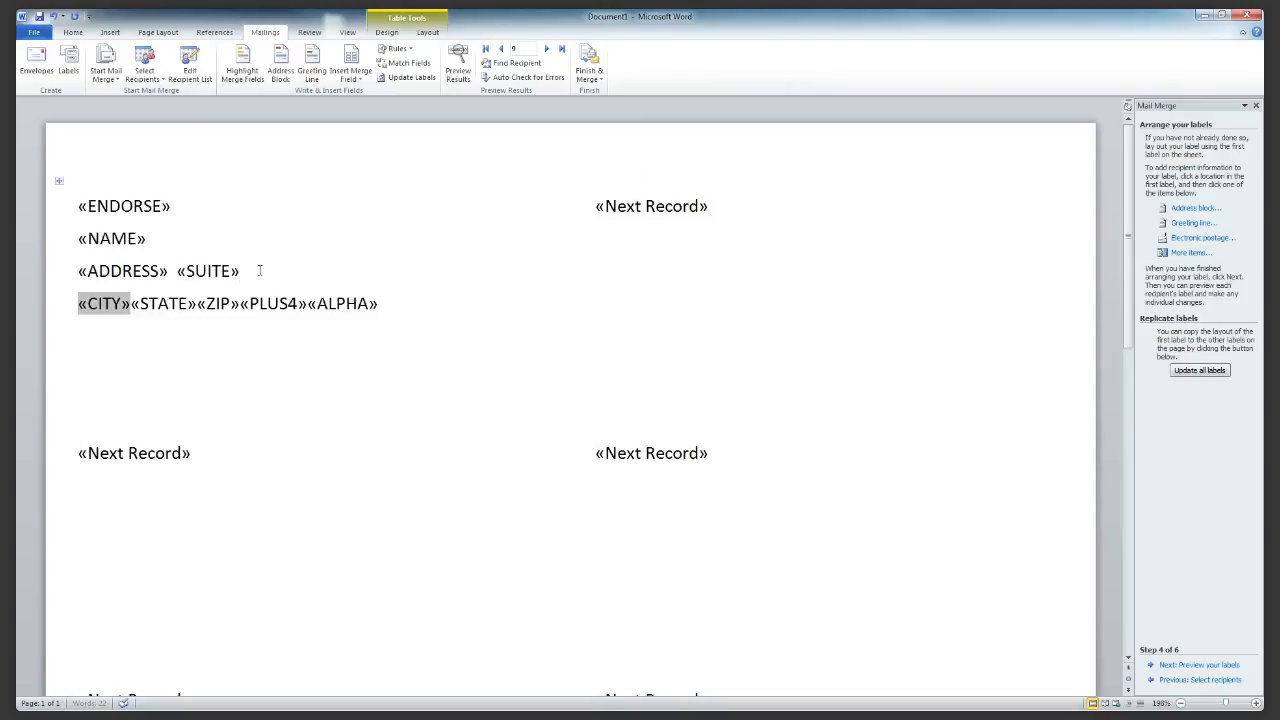
# Space out CITY, STATE and ZIP, put a hyphen between ZIP and PLUS4, and move ALPHA to its own line
pyautogui.click(137, 299)
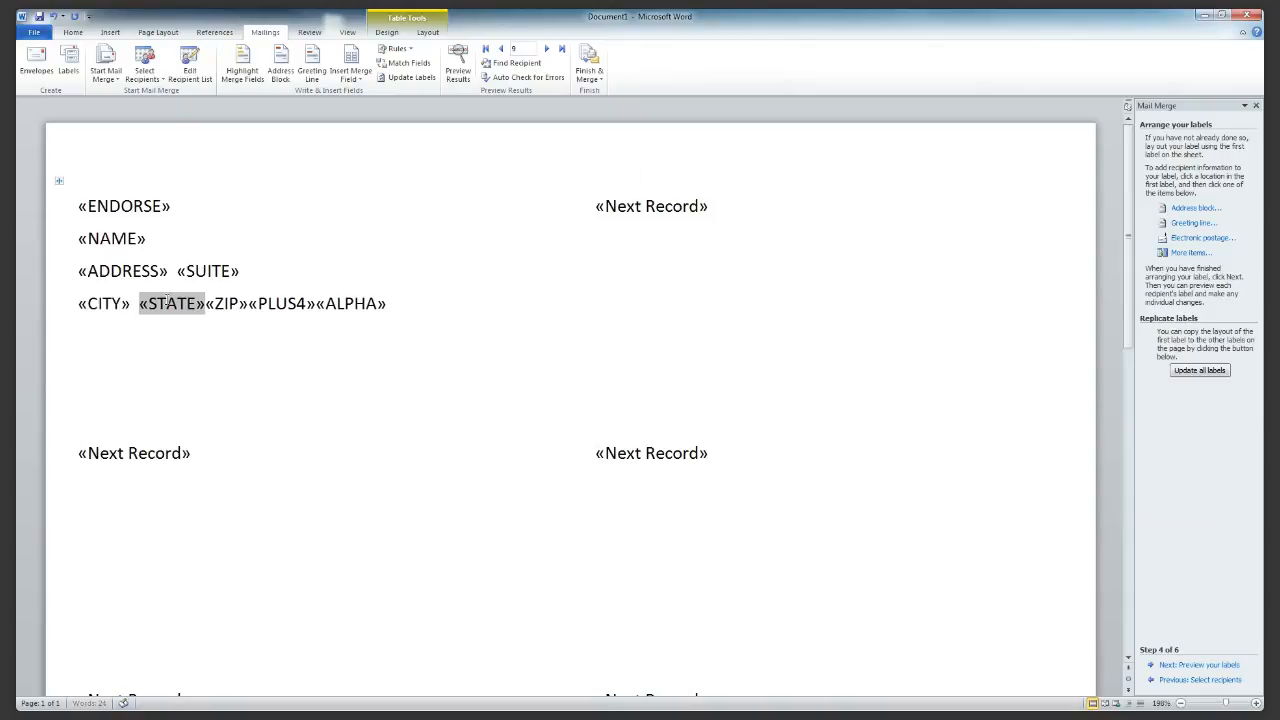
pyautogui.click(206, 303)
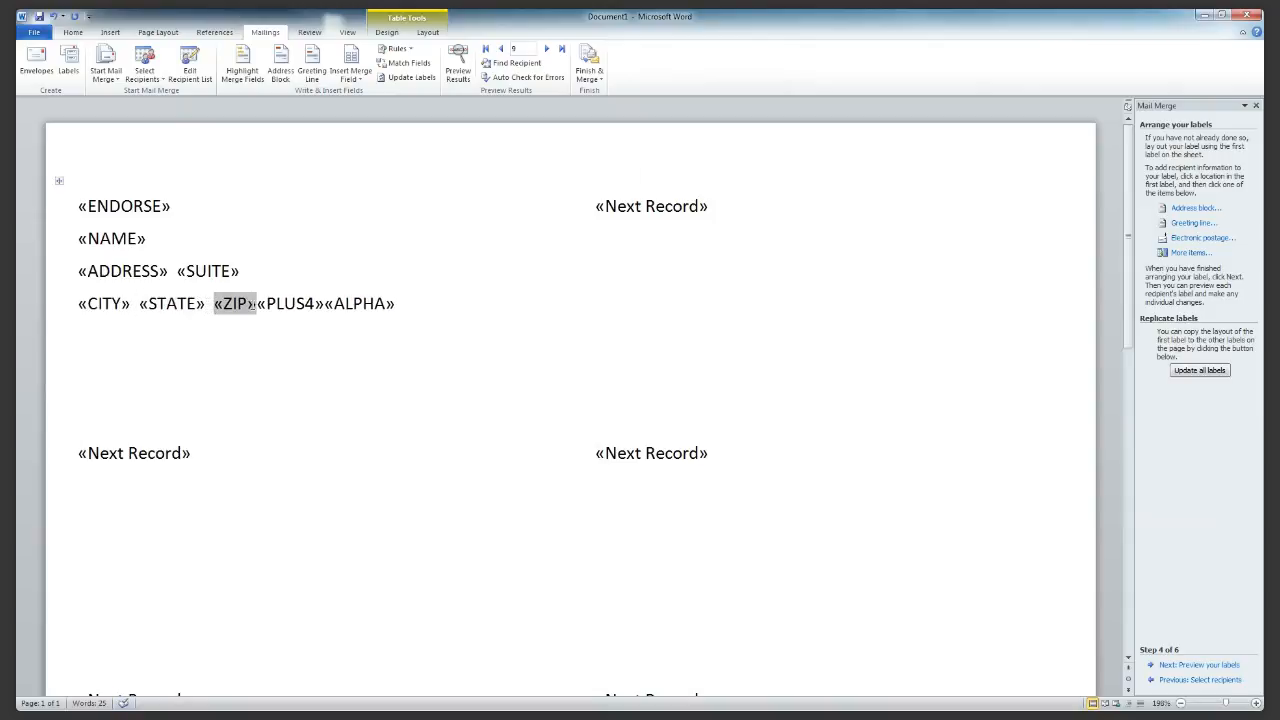
pyautogui.click(260, 303)
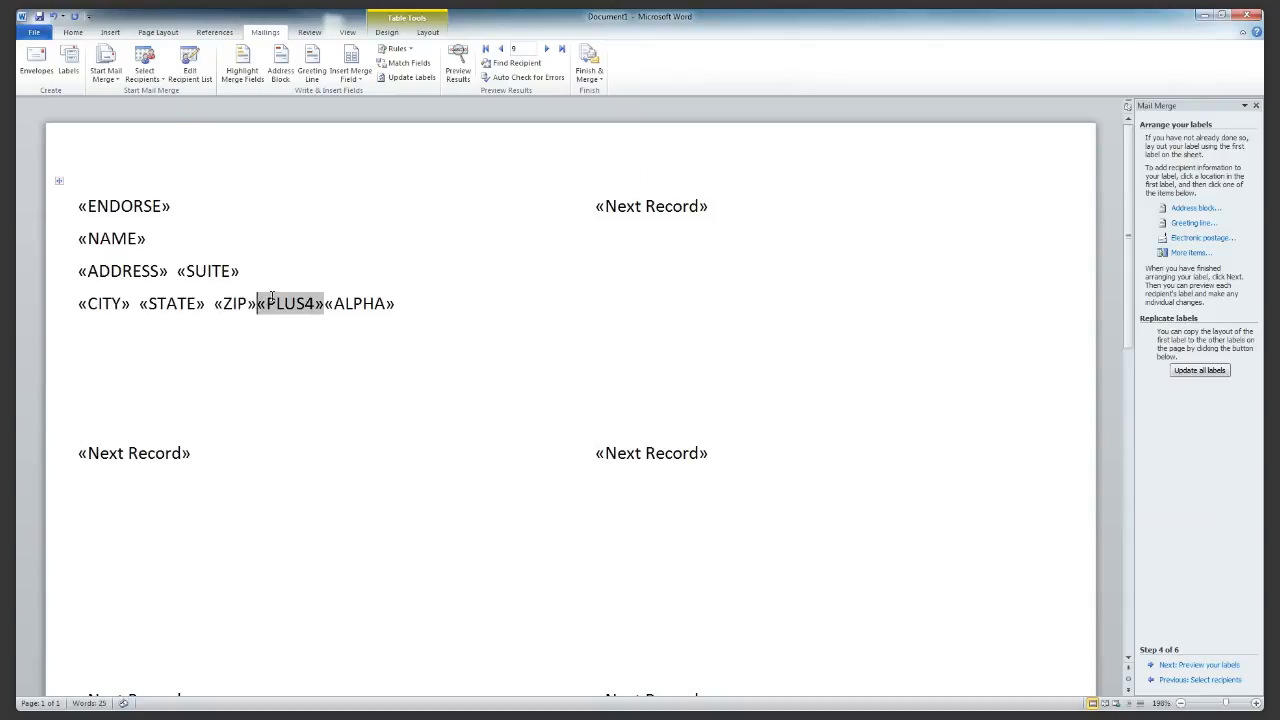
pyautogui.write('-')
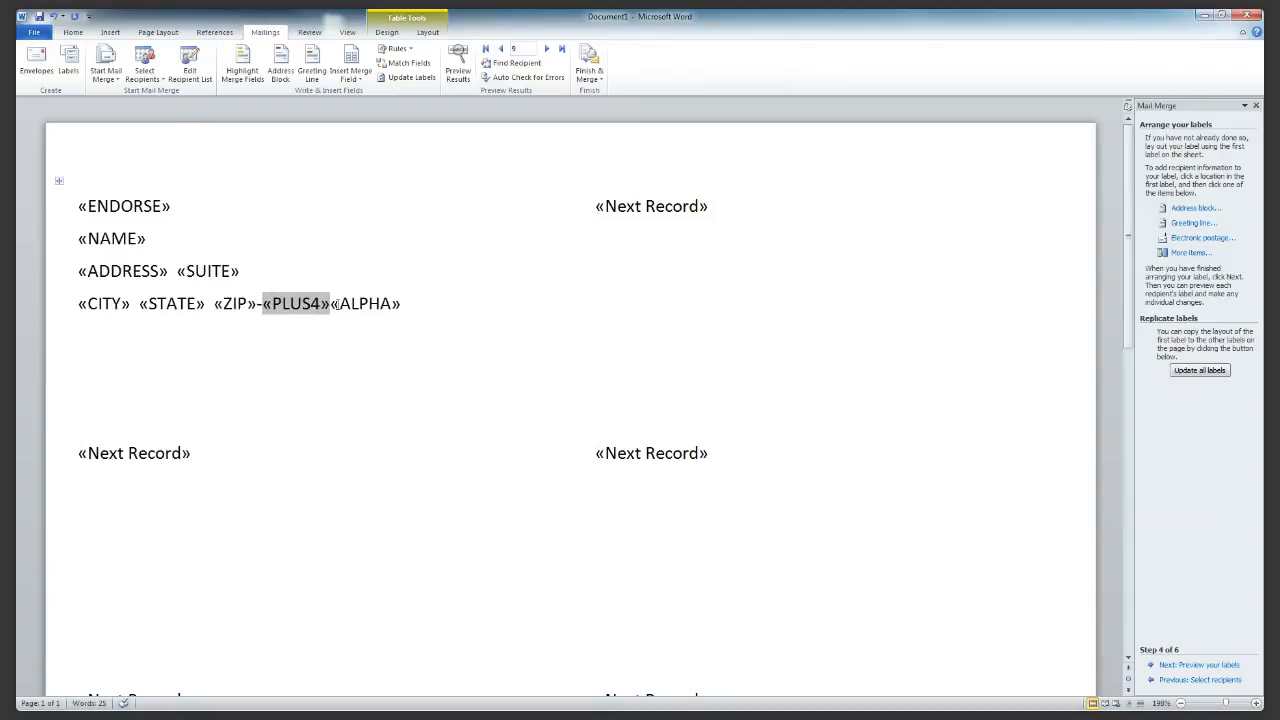
pyautogui.click(341, 303)
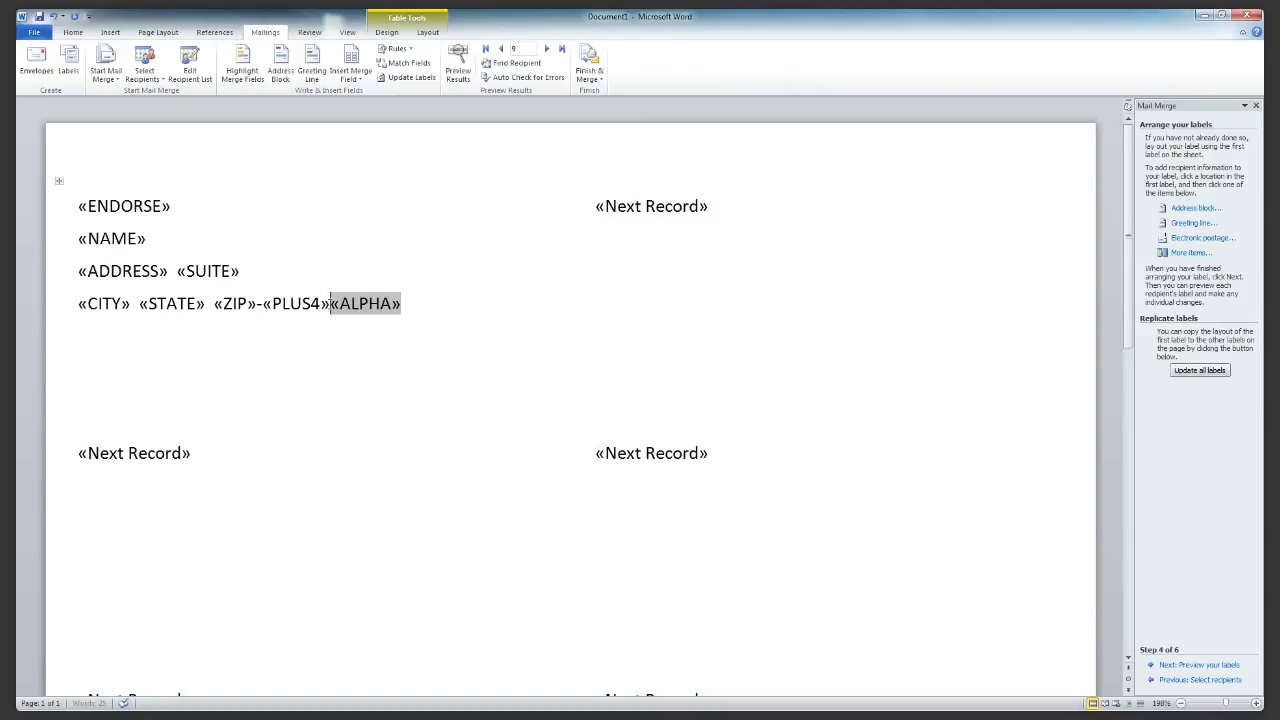
pyautogui.press('Return')
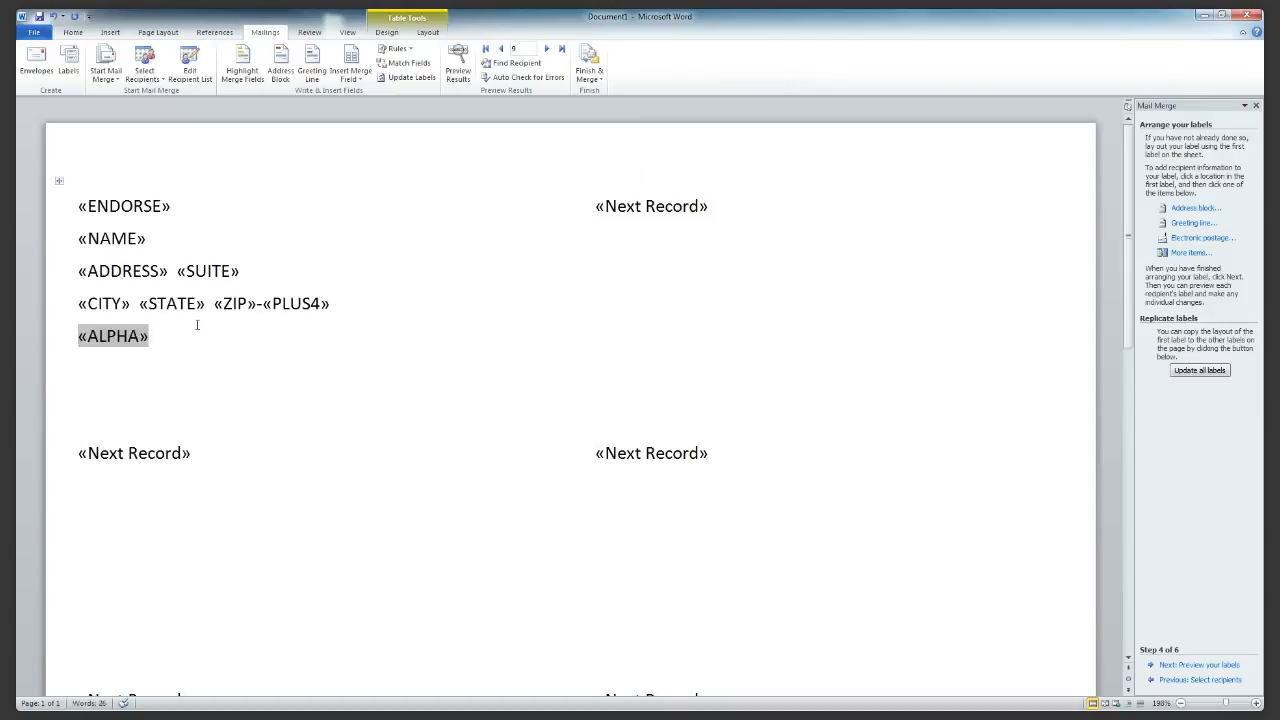
# Format the ALPHA field in the first label with the USPS4CB barcode font at size 16
pyautogui.click(169, 345)
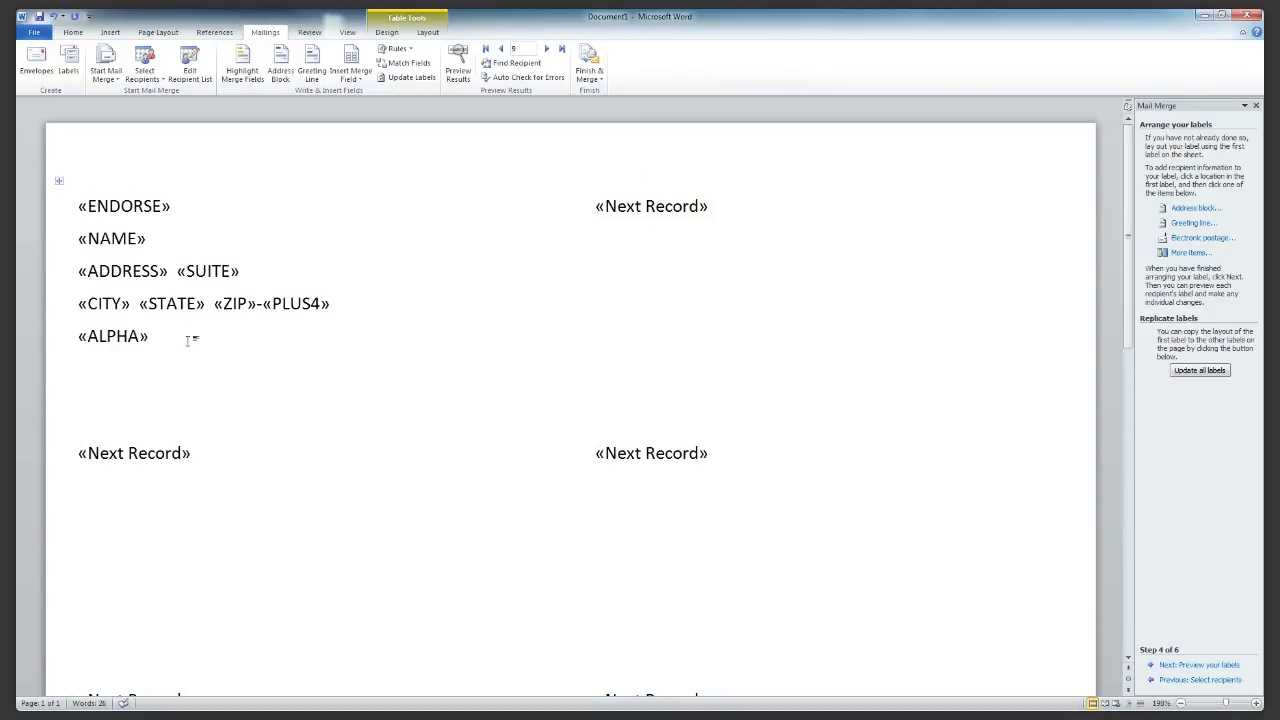
pyautogui.moveTo(180, 337); pyautogui.dragTo(78, 337)
pyautogui.rightClick(102, 336)
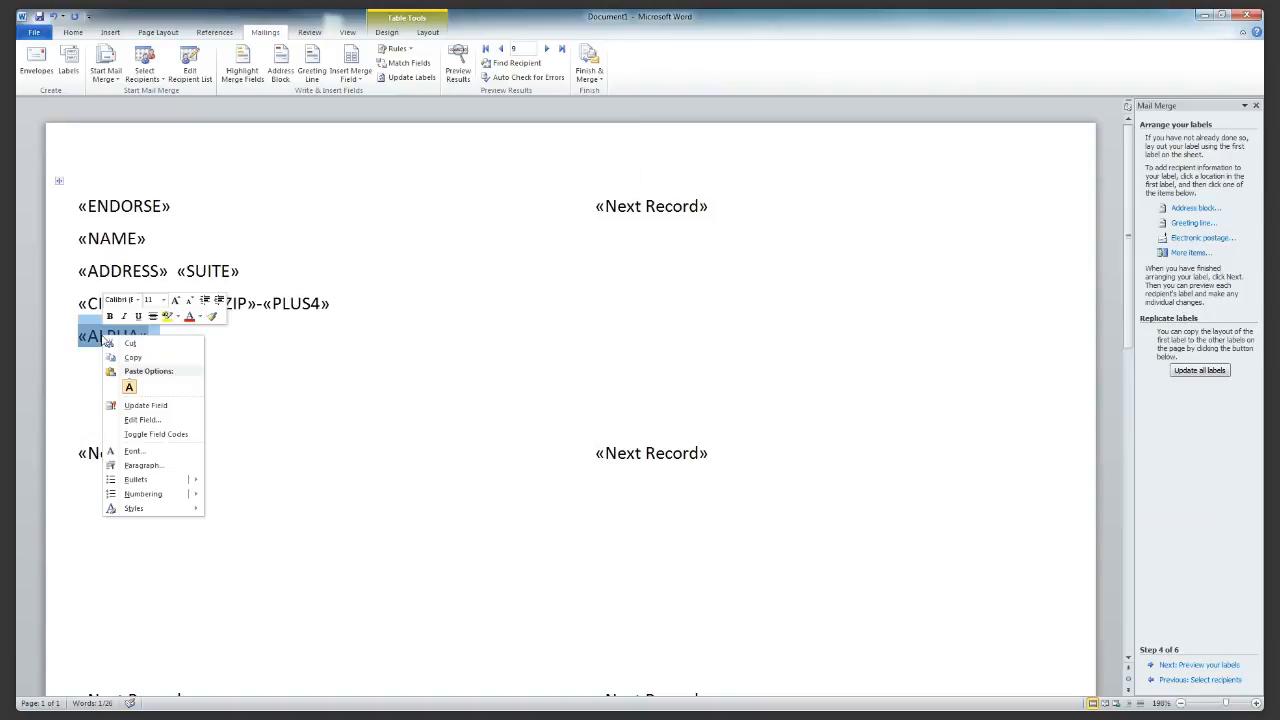
pyautogui.click(133, 451)
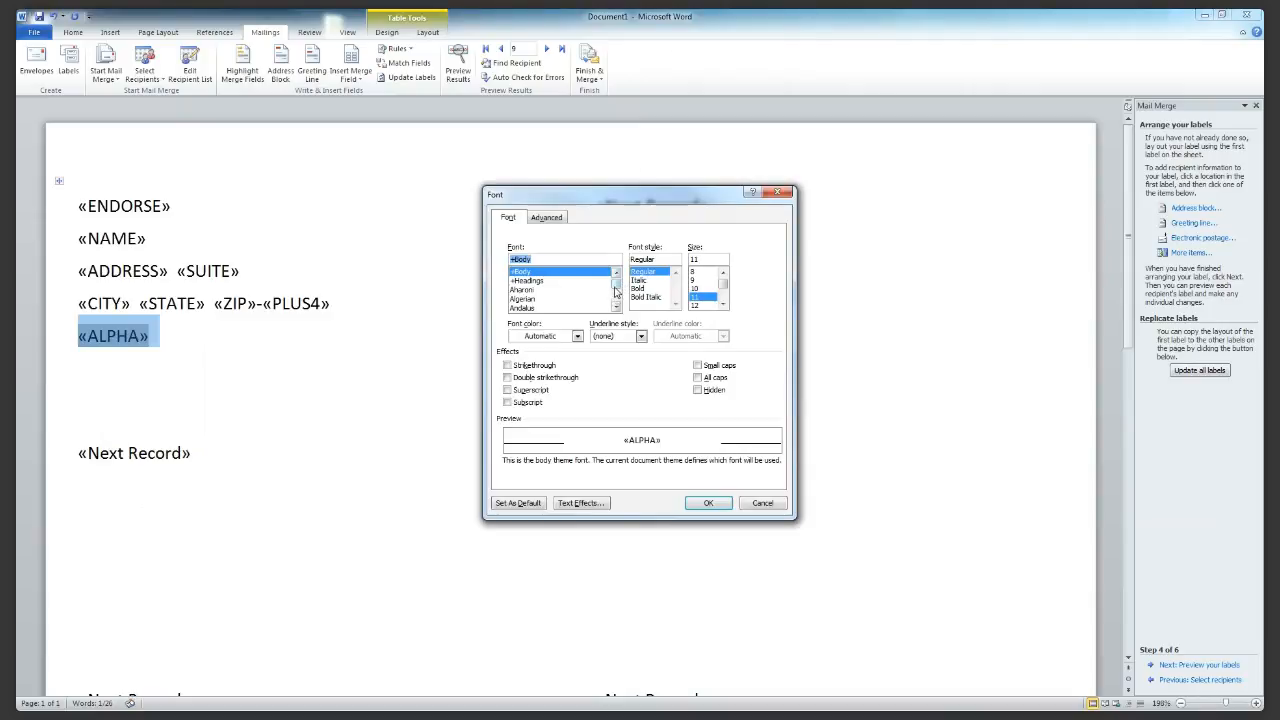
pyautogui.moveTo(616, 286); pyautogui.dragTo(616, 293)
pyautogui.click(545, 299)
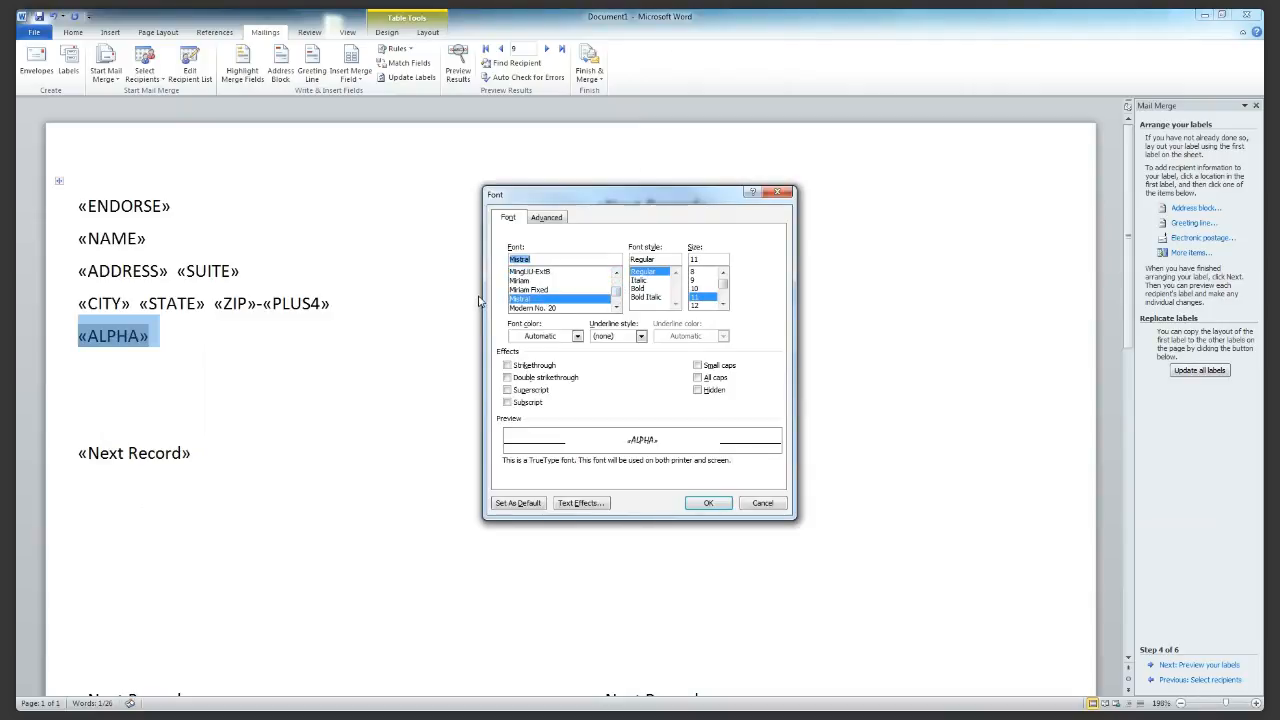
pyautogui.write('u')
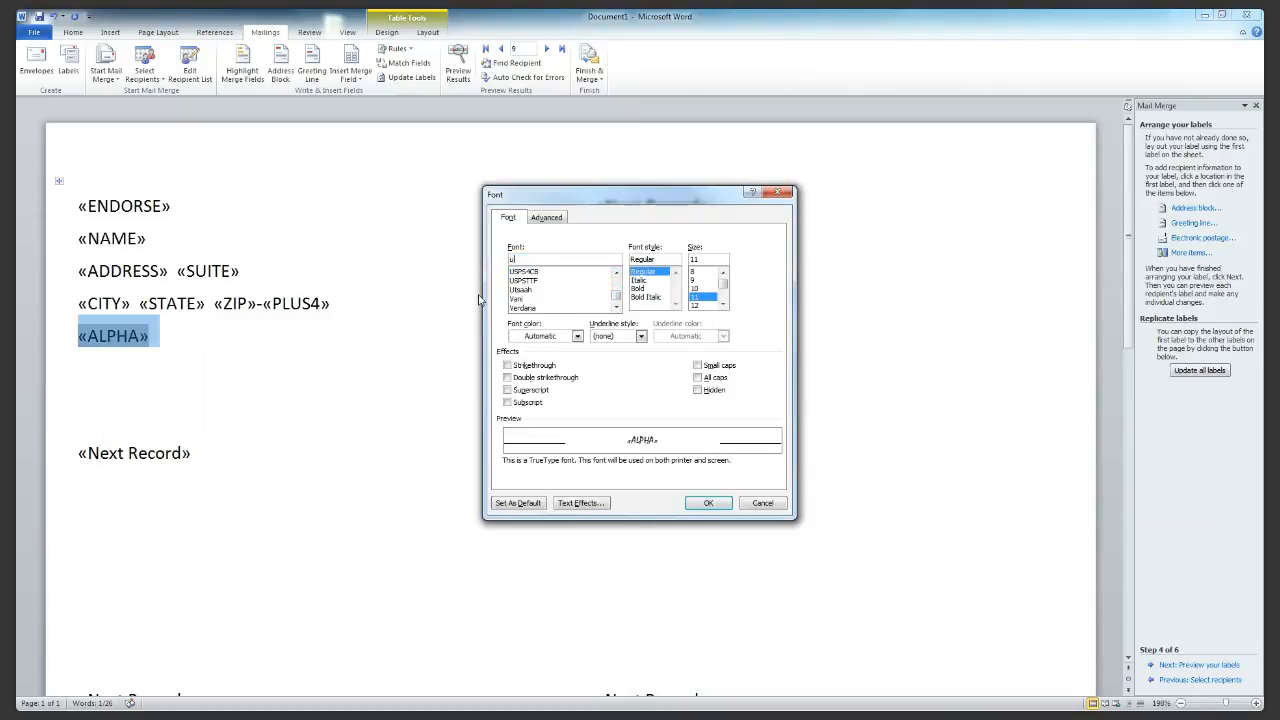
pyautogui.click(536, 273)
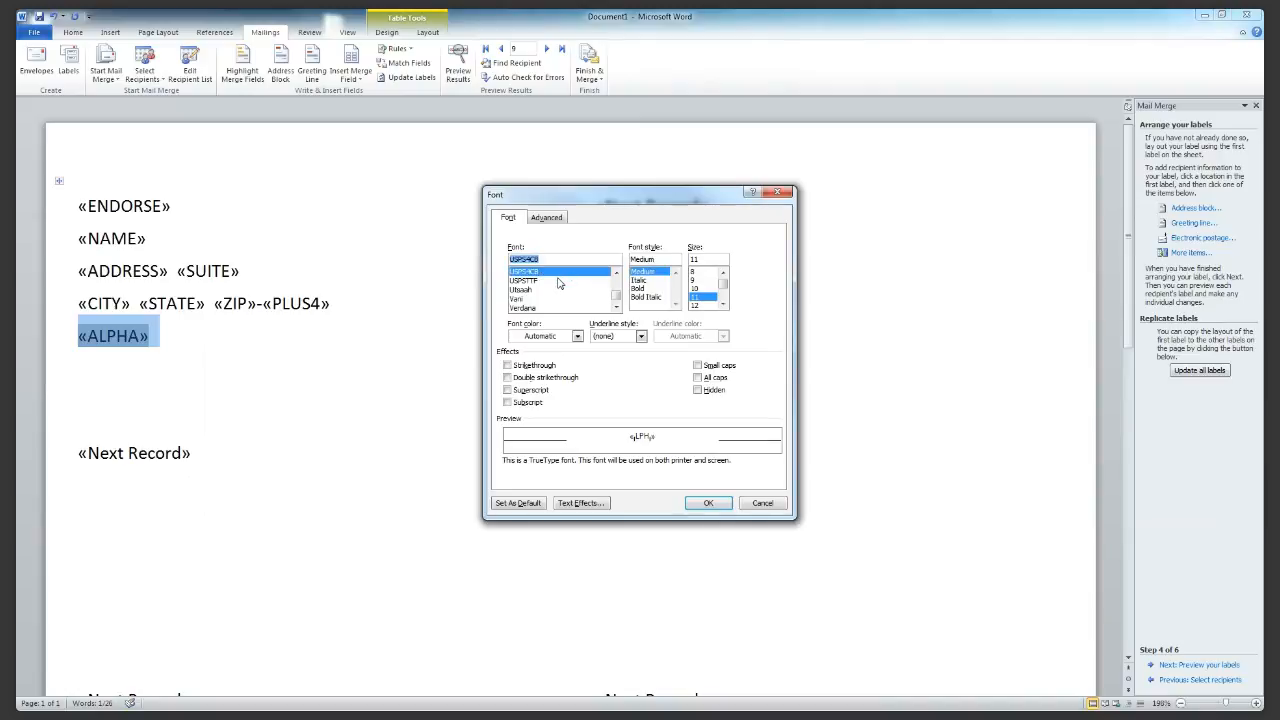
pyautogui.click(722, 305)
pyautogui.click(722, 305)
pyautogui.click(705, 305)
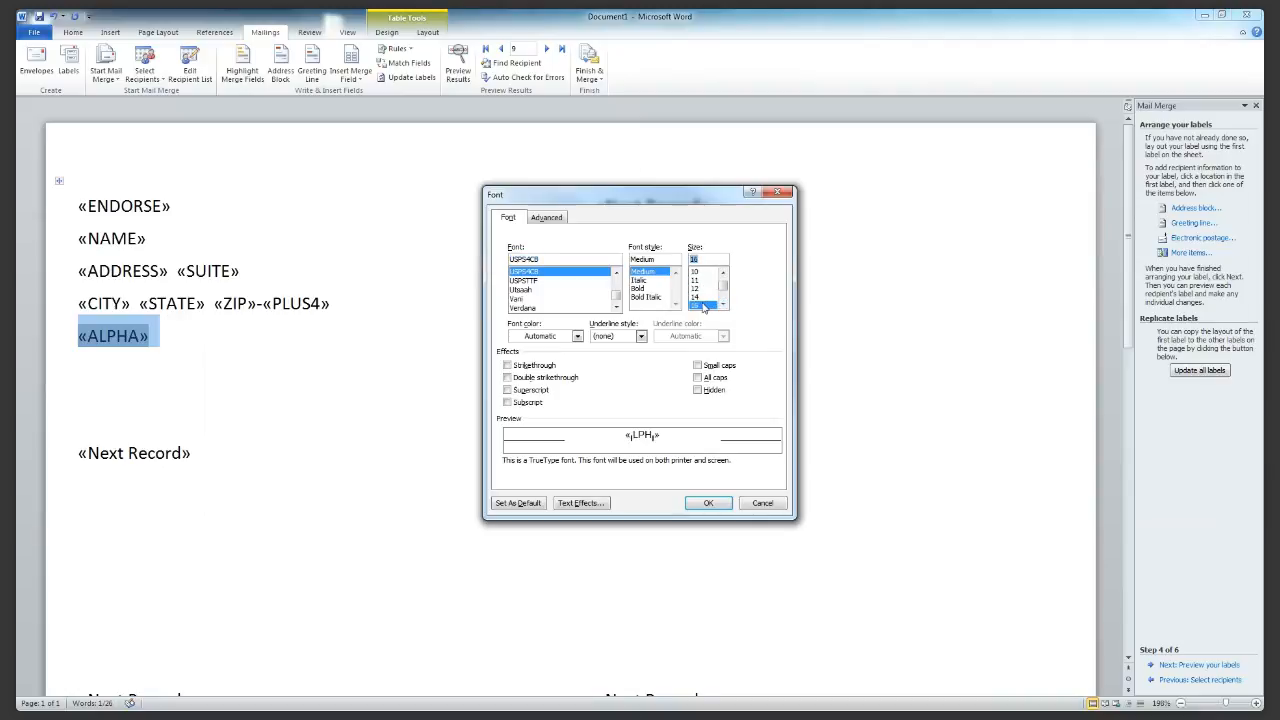
pyautogui.click(720, 505)
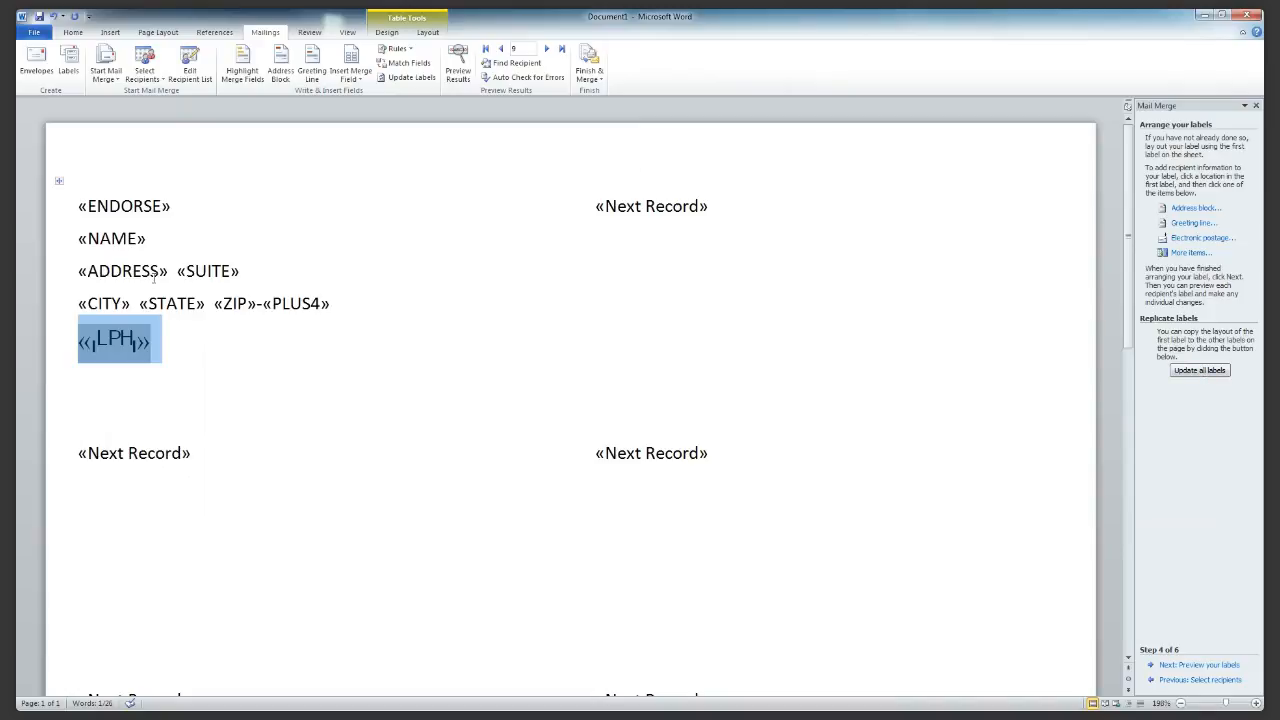
# Replicate the first label's layout to all labels and continue to the label preview
pyautogui.click(1200, 370)
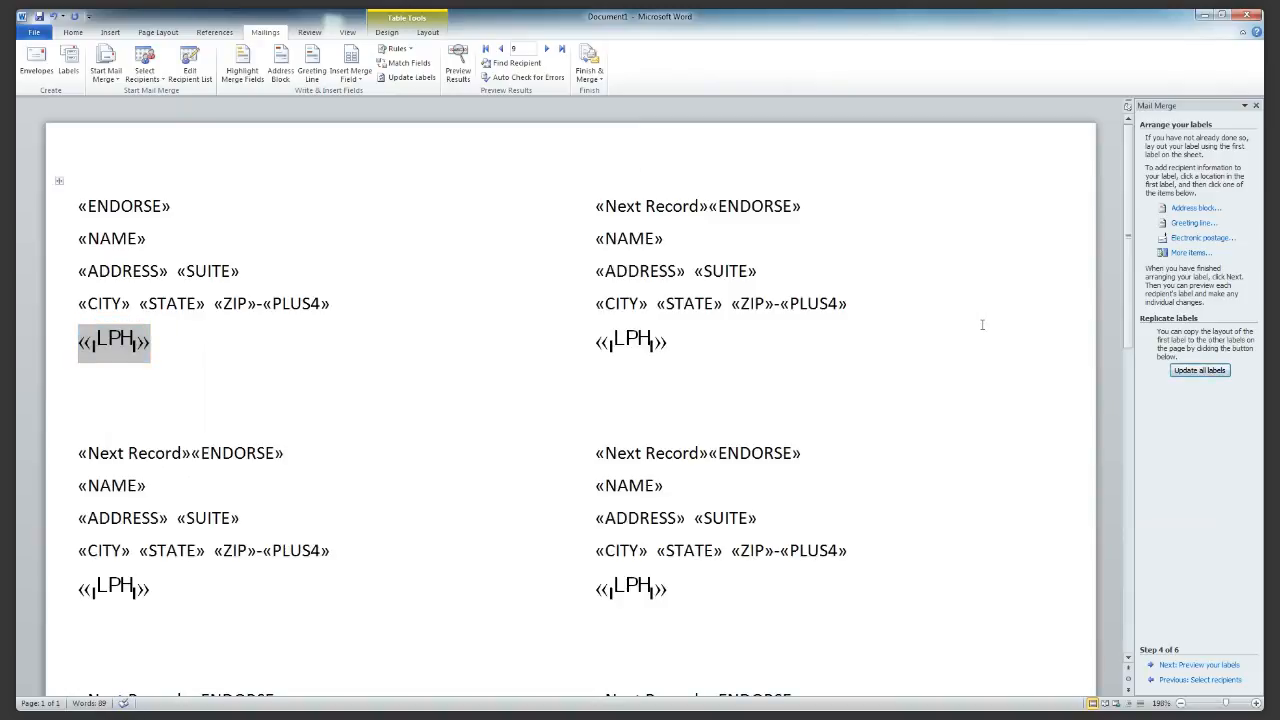
pyautogui.click(1193, 666)
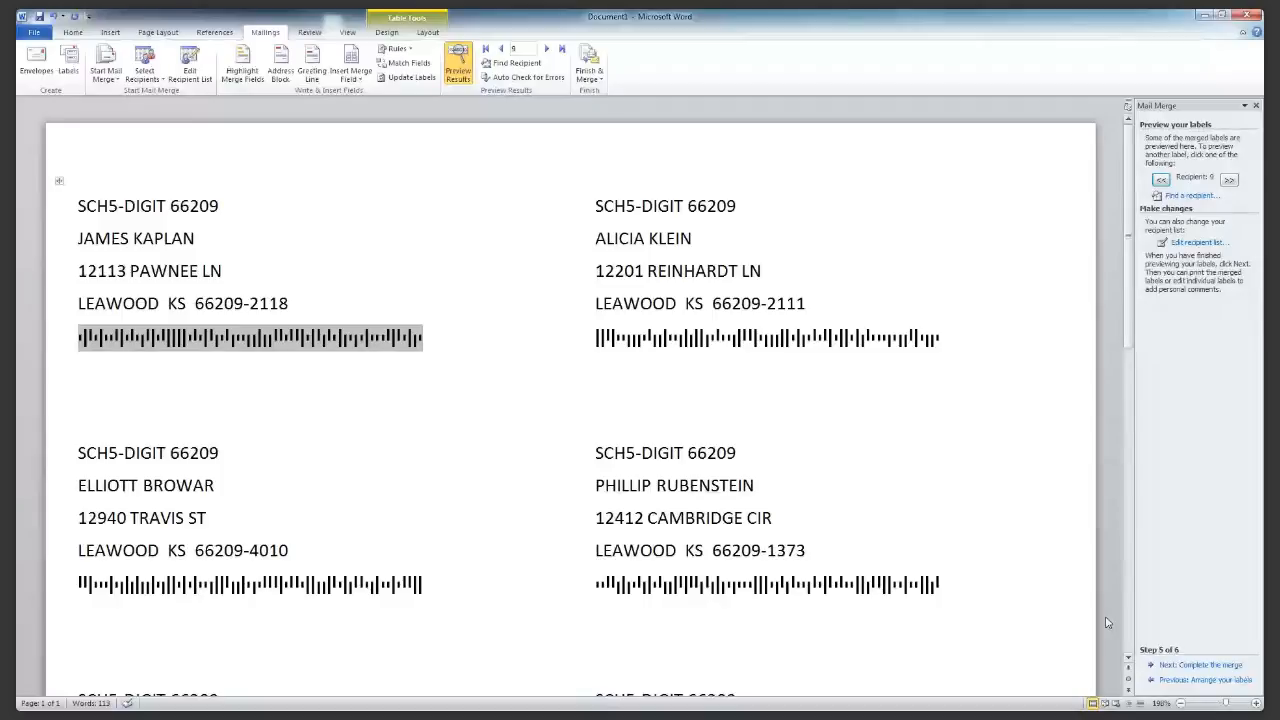
# Return to the label arrangement, insert ****** before the first label's ENDORSE field, and replicate it to all labels
pyautogui.click(1185, 679)
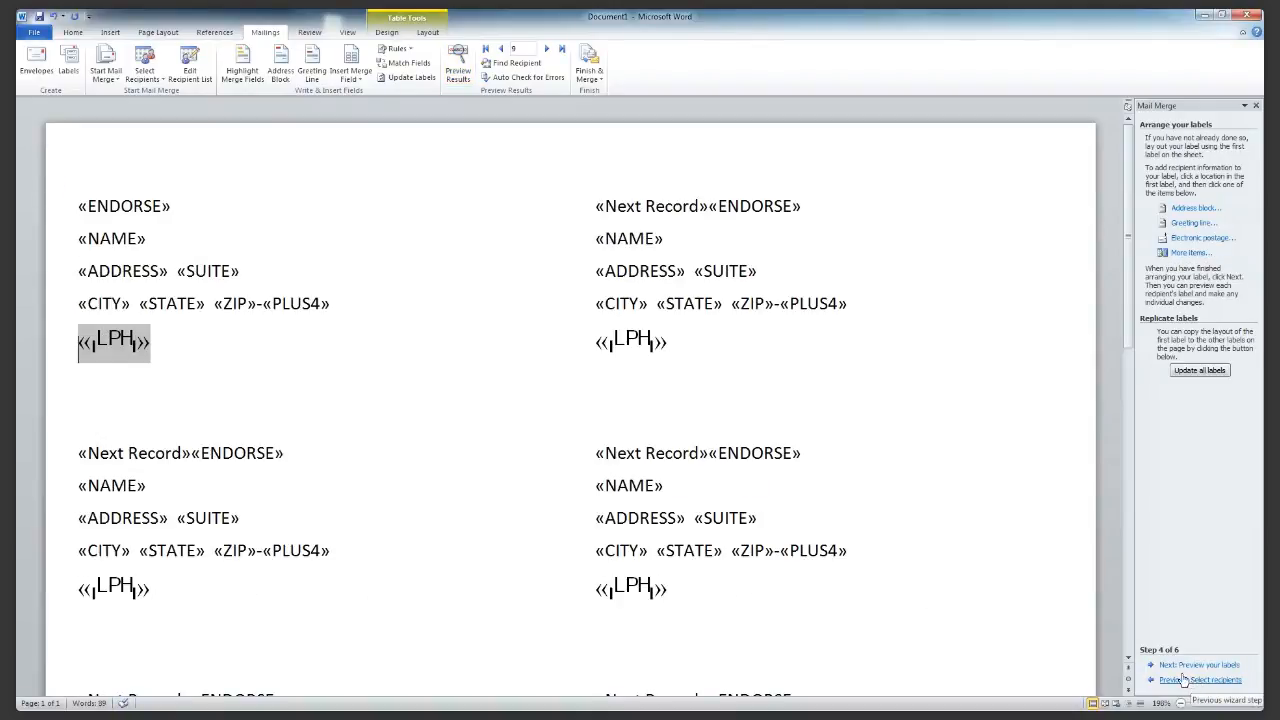
pyautogui.click(78, 206)
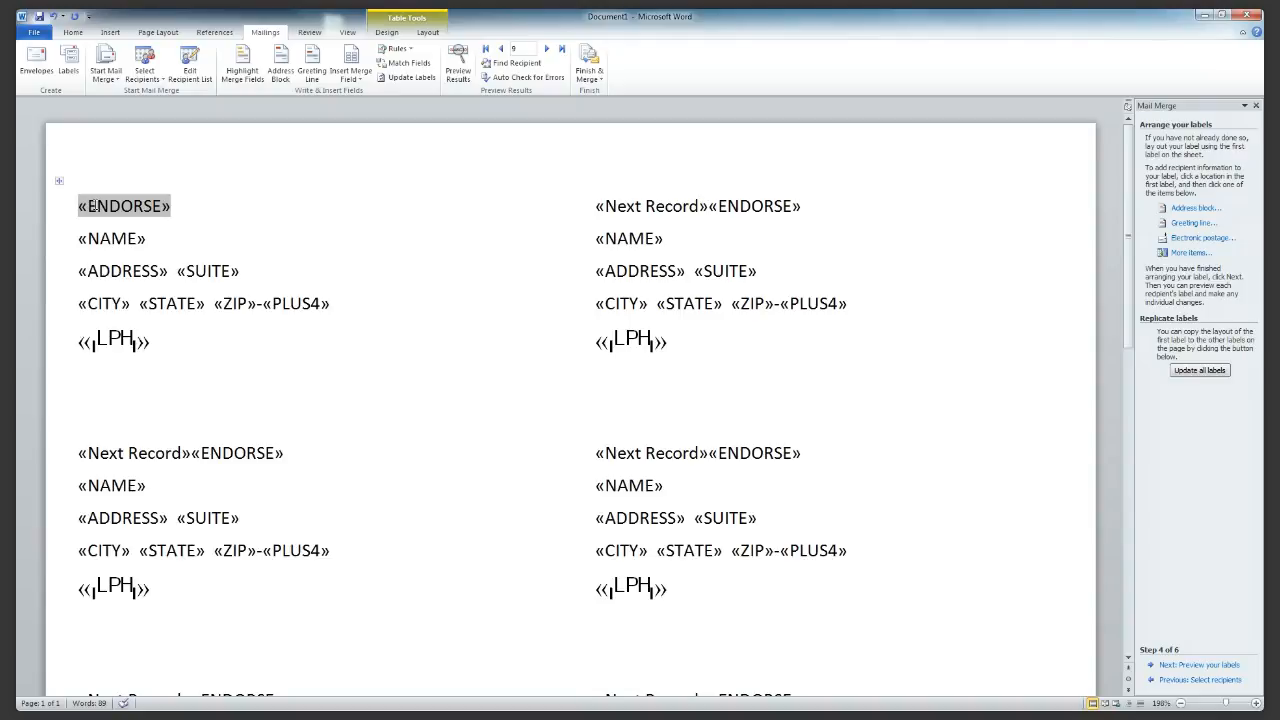
pyautogui.write('******')
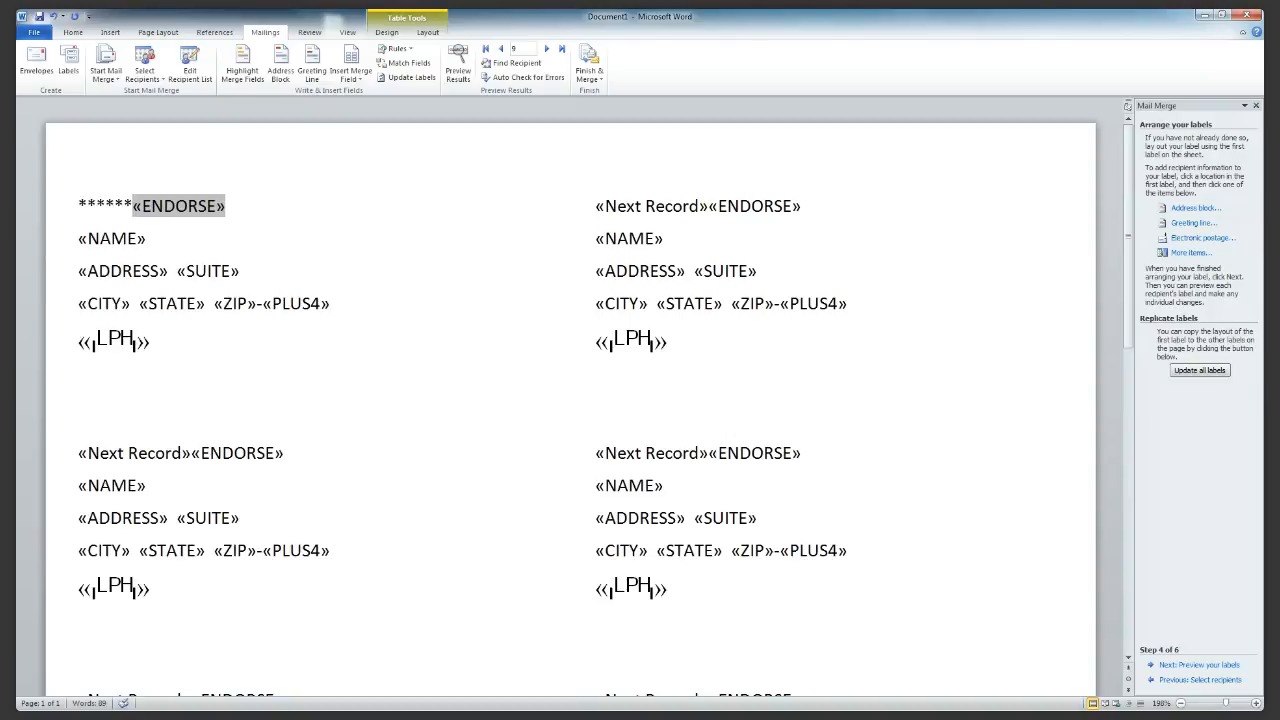
pyautogui.click(1199, 370)
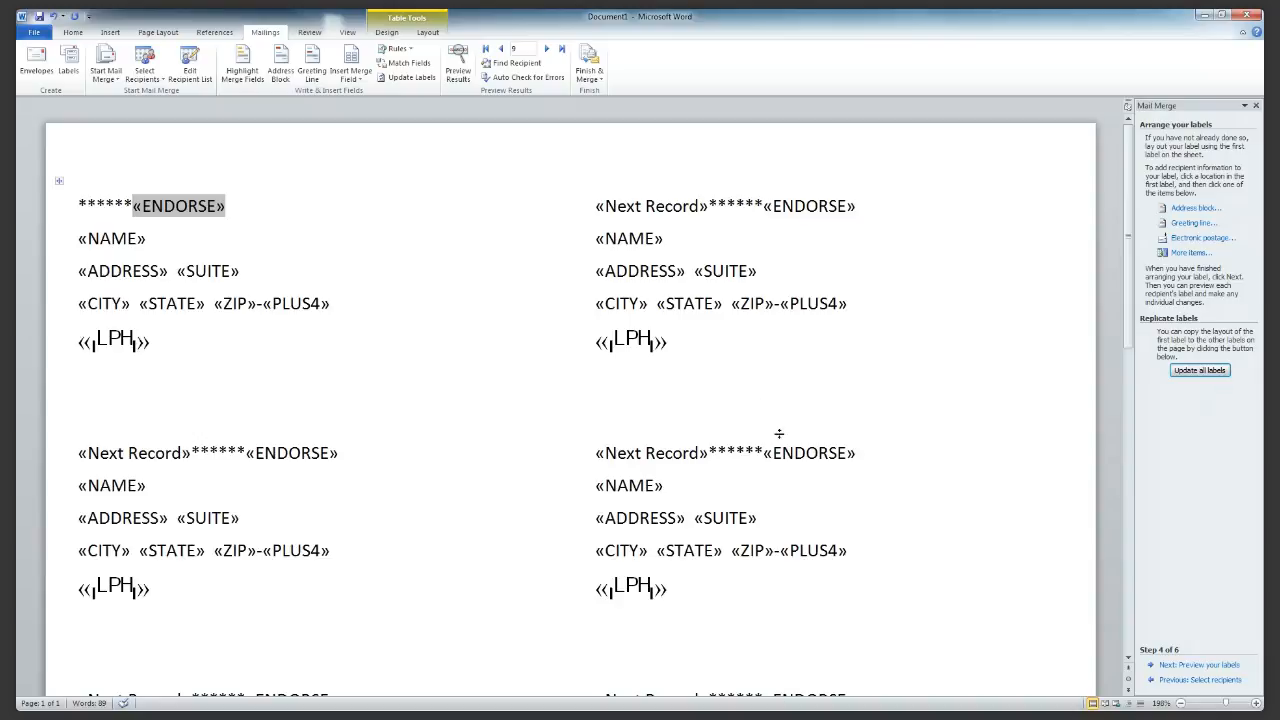
# Preview the updated labels through the end of the page and continue to completing the merge
pyautogui.click(1199, 665)
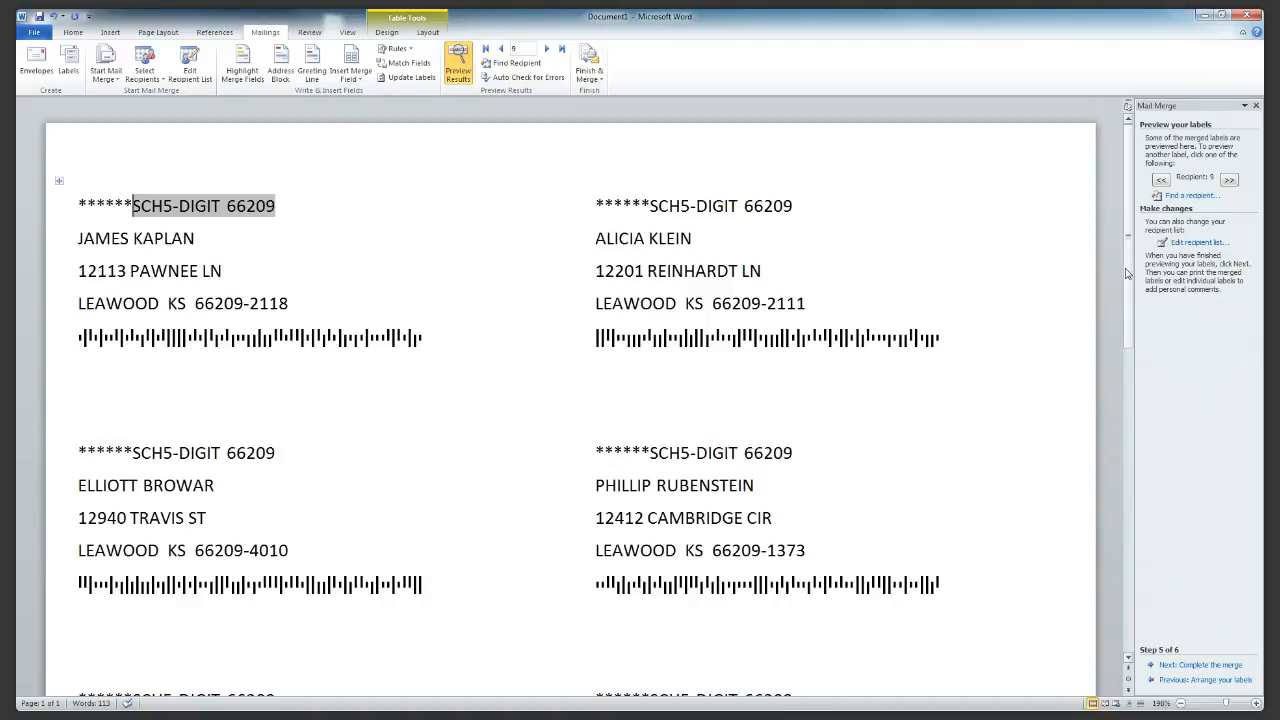
pyautogui.moveTo(1126, 272); pyautogui.dragTo(1133, 458)
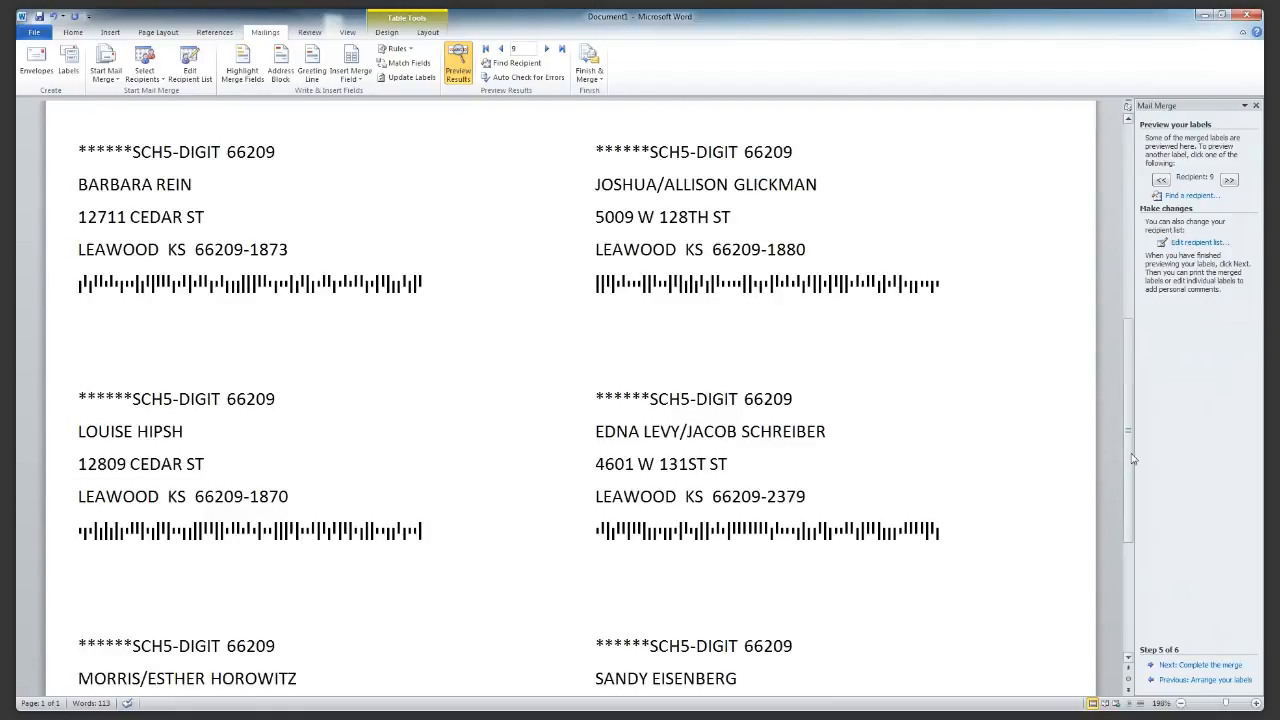
pyautogui.moveTo(1133, 458); pyautogui.dragTo(1136, 566)
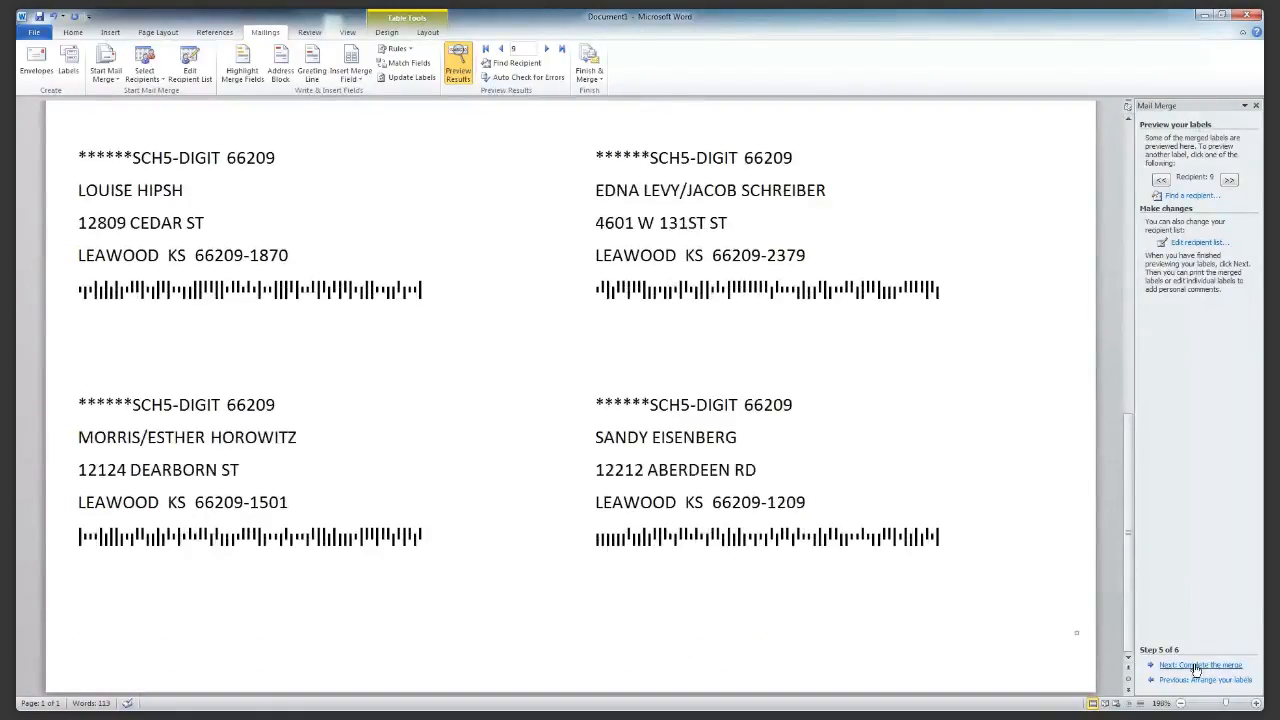
pyautogui.click(1197, 666)
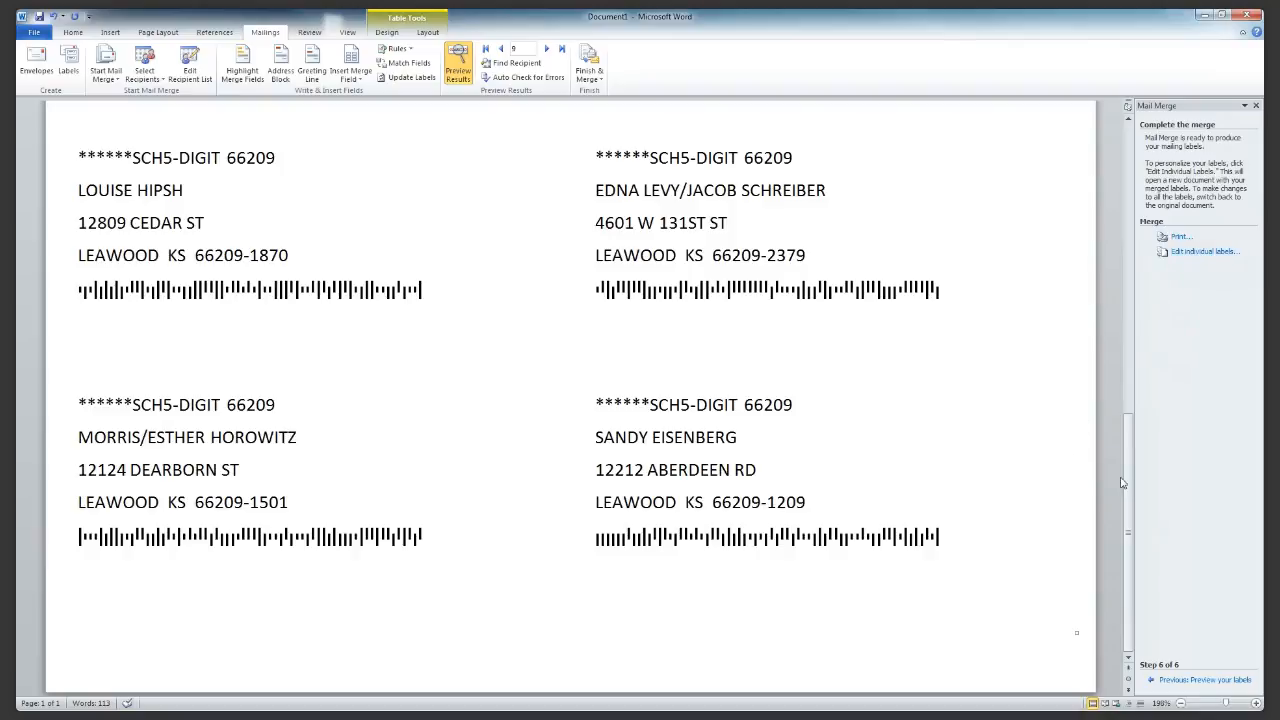
# Advance the label preview record by record to recipient 17 to examine the merged addresses and barcodes
pyautogui.click(545, 49)
pyautogui.click(546, 49)
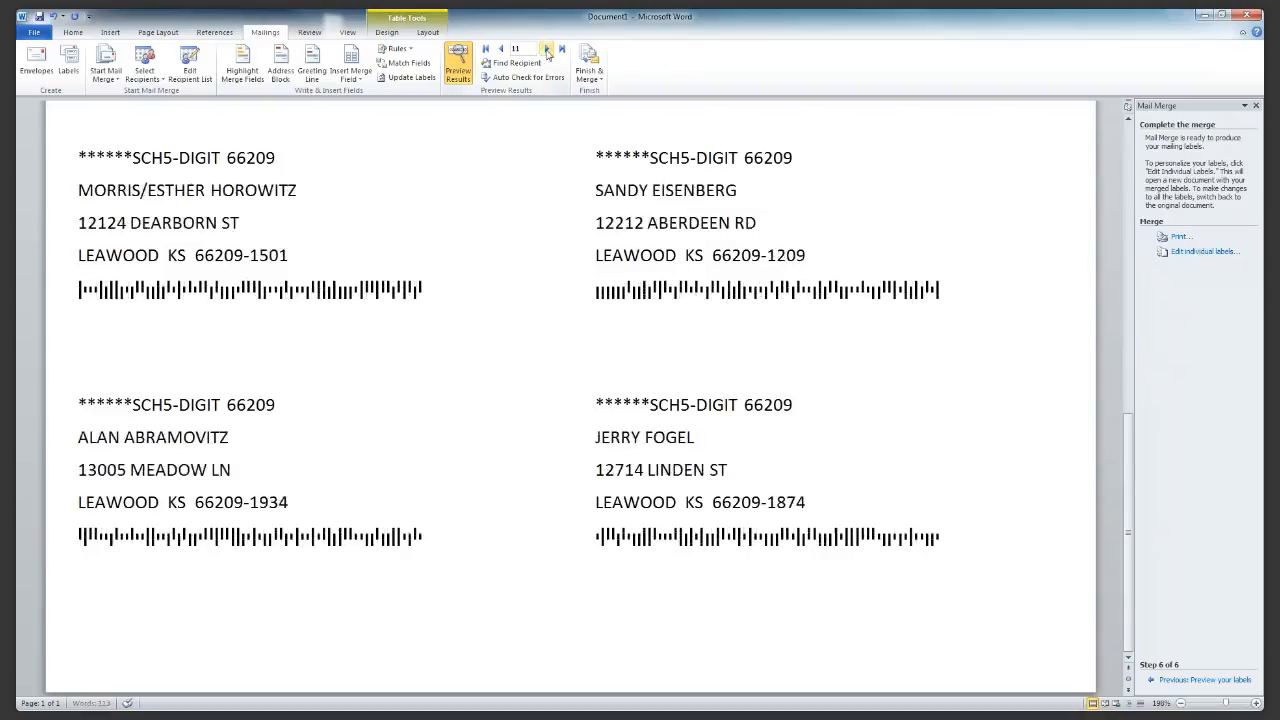
pyautogui.click(546, 49)
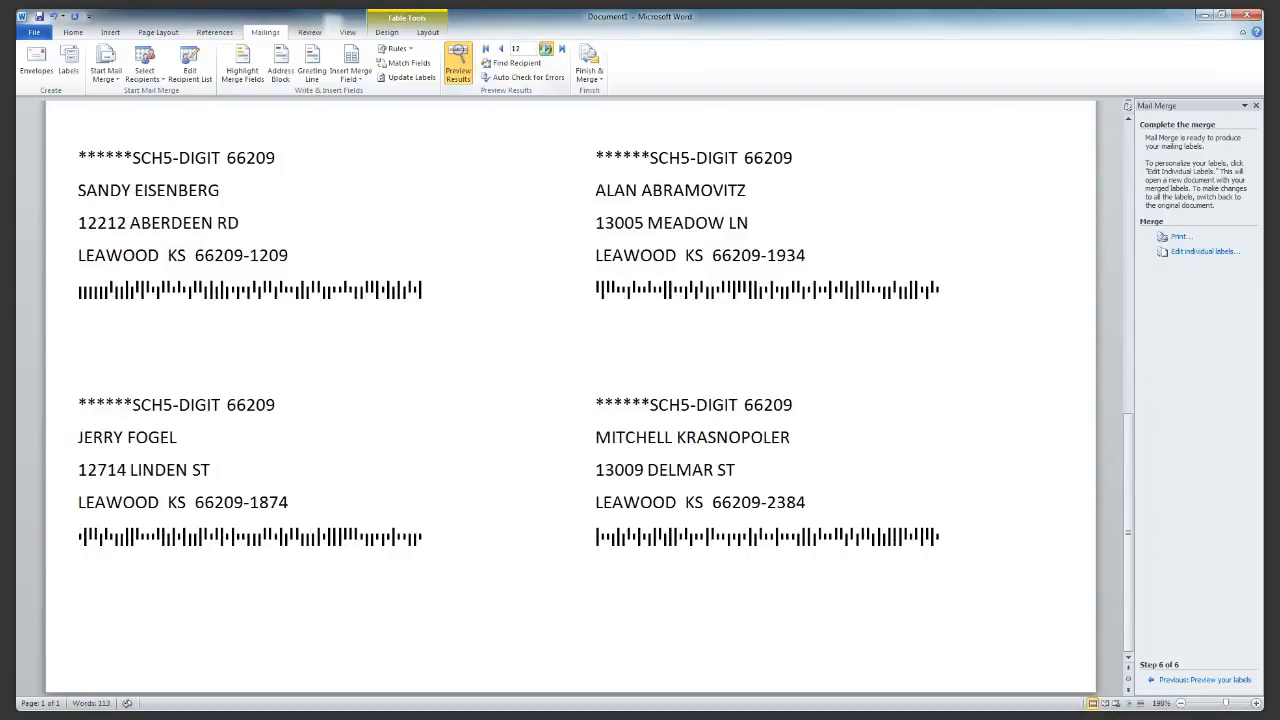
pyautogui.click(545, 49)
pyautogui.click(545, 49)
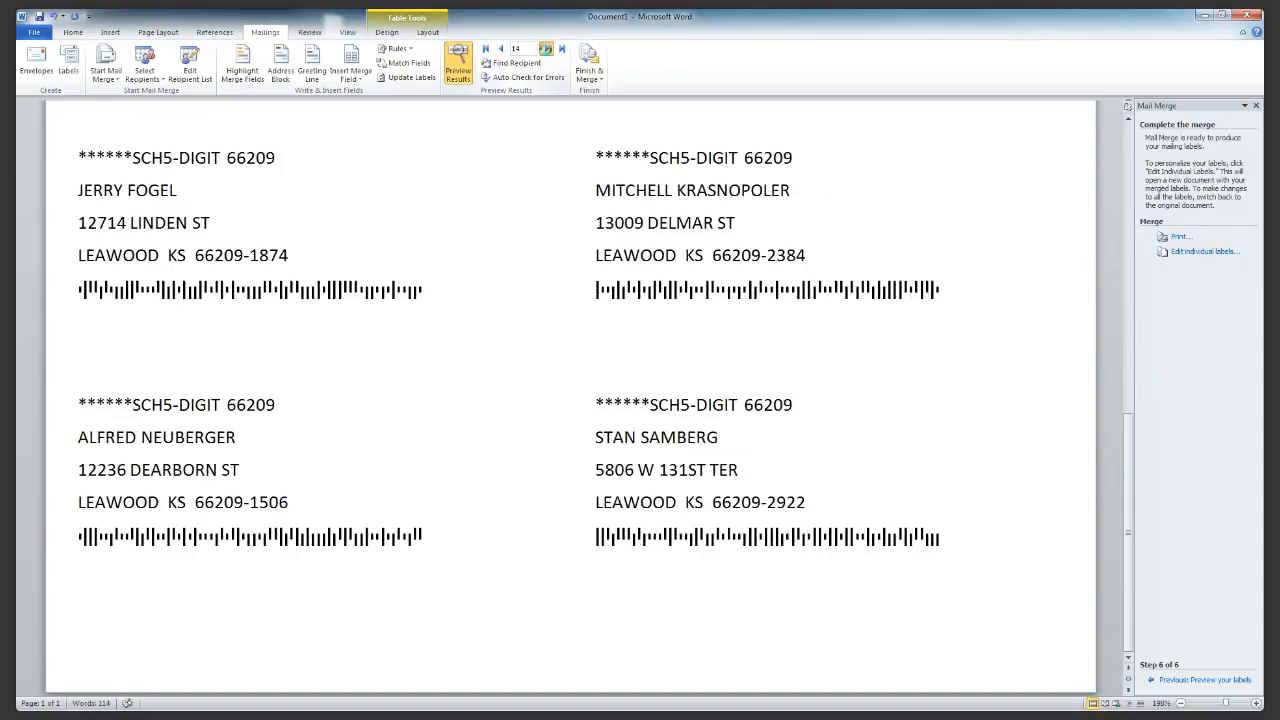
pyautogui.click(545, 49)
pyautogui.click(545, 49)
pyautogui.click(545, 49)
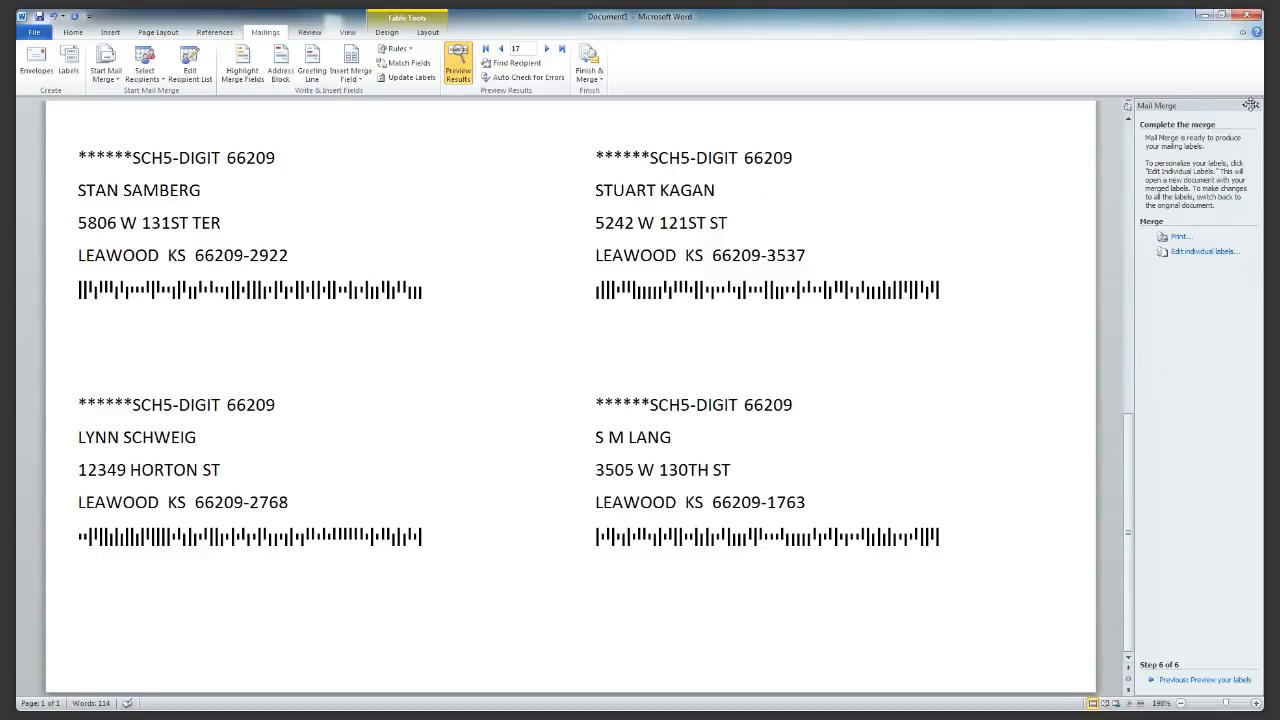
# Close the label document without saving and reopen Word with a blank document
pyautogui.click(1247, 14)
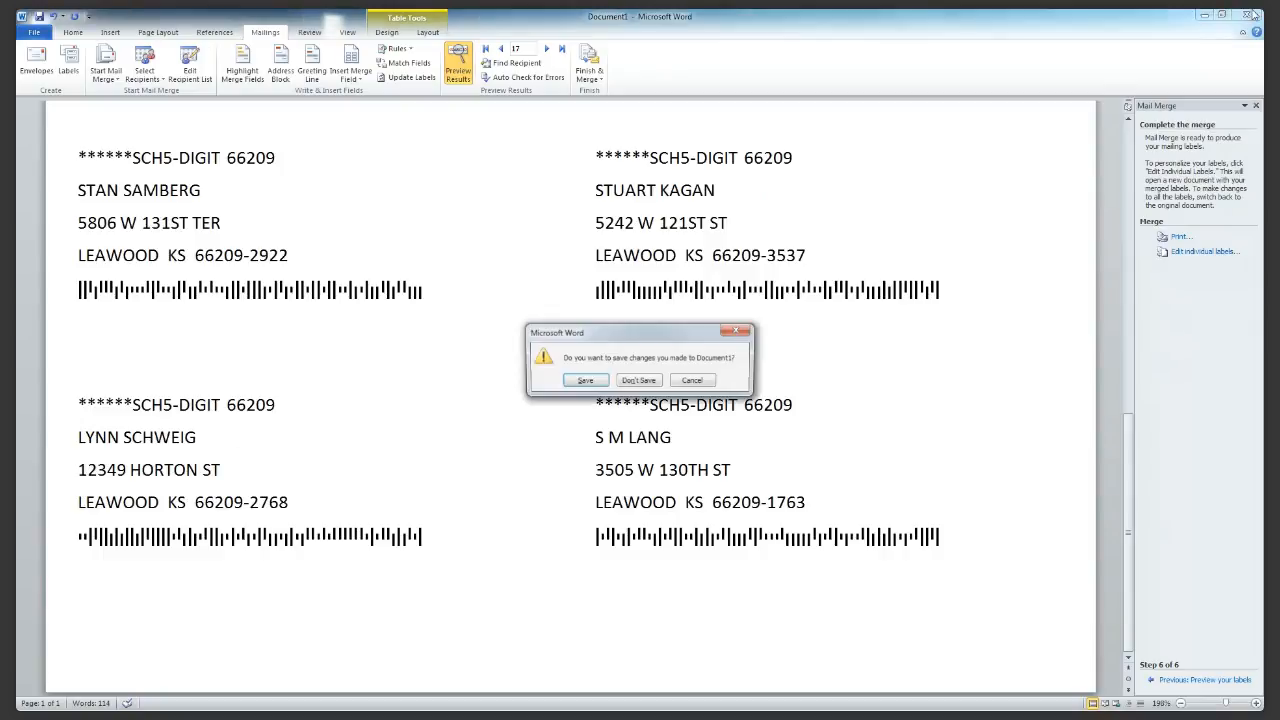
pyautogui.click(640, 381)
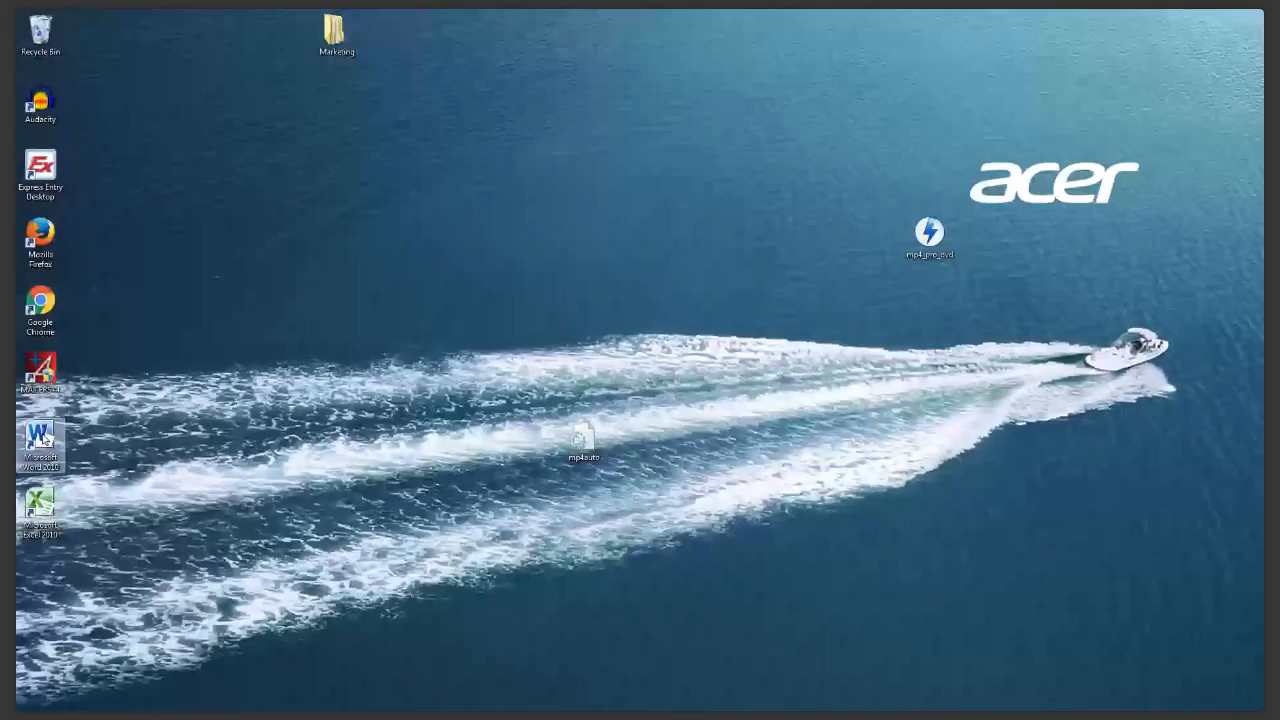
pyautogui.doubleClick(43, 438)
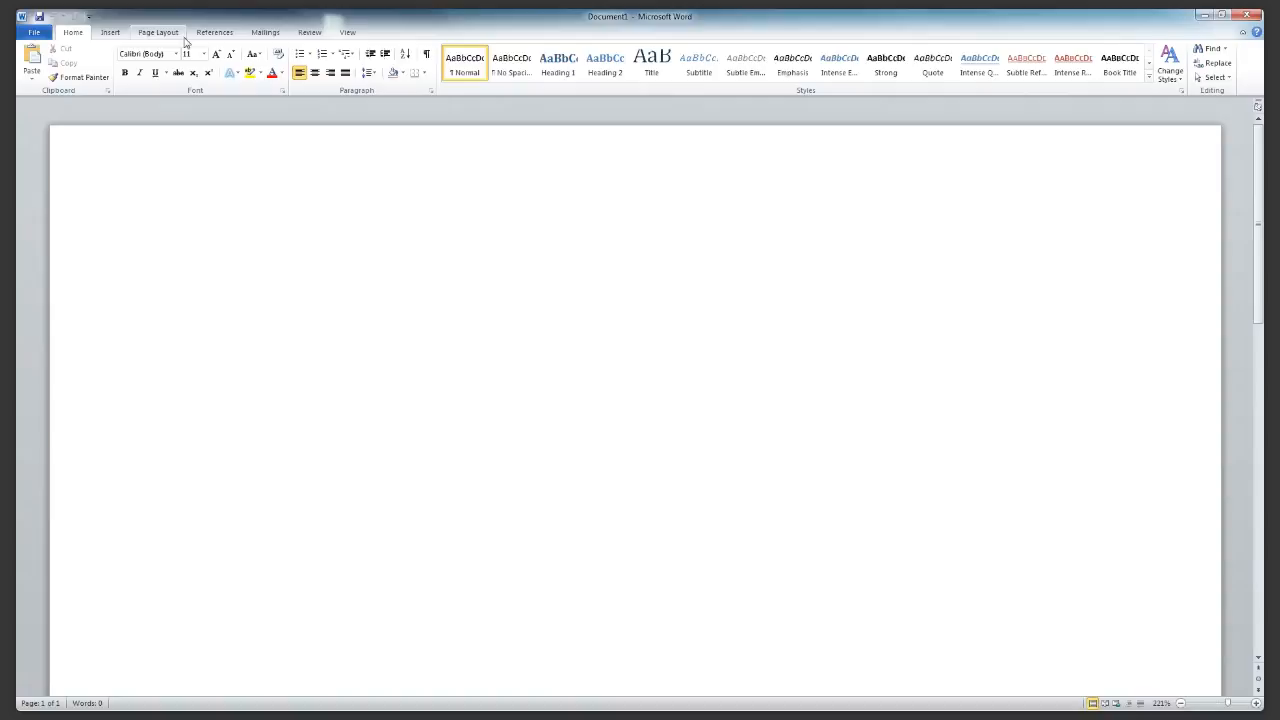
# Start the Step by Step Mail Merge Wizard with Envelopes as the document type and continue to the starting document
pyautogui.click(263, 31)
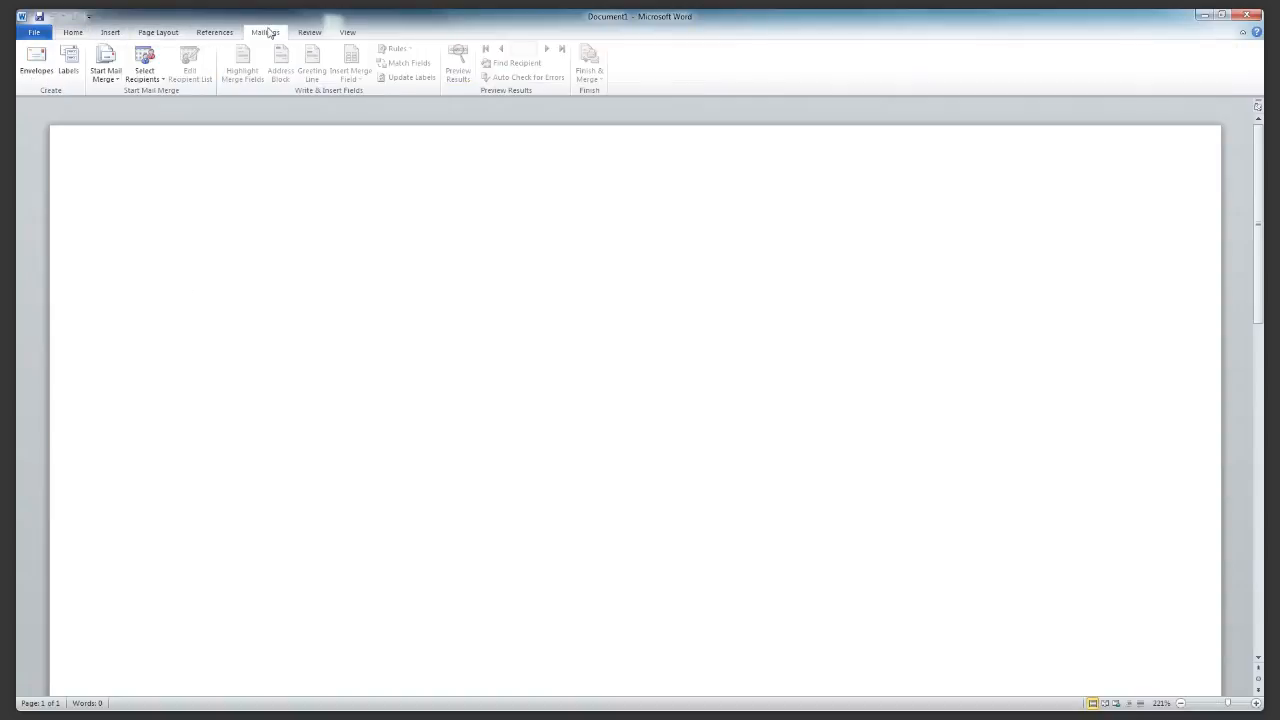
pyautogui.click(108, 70)
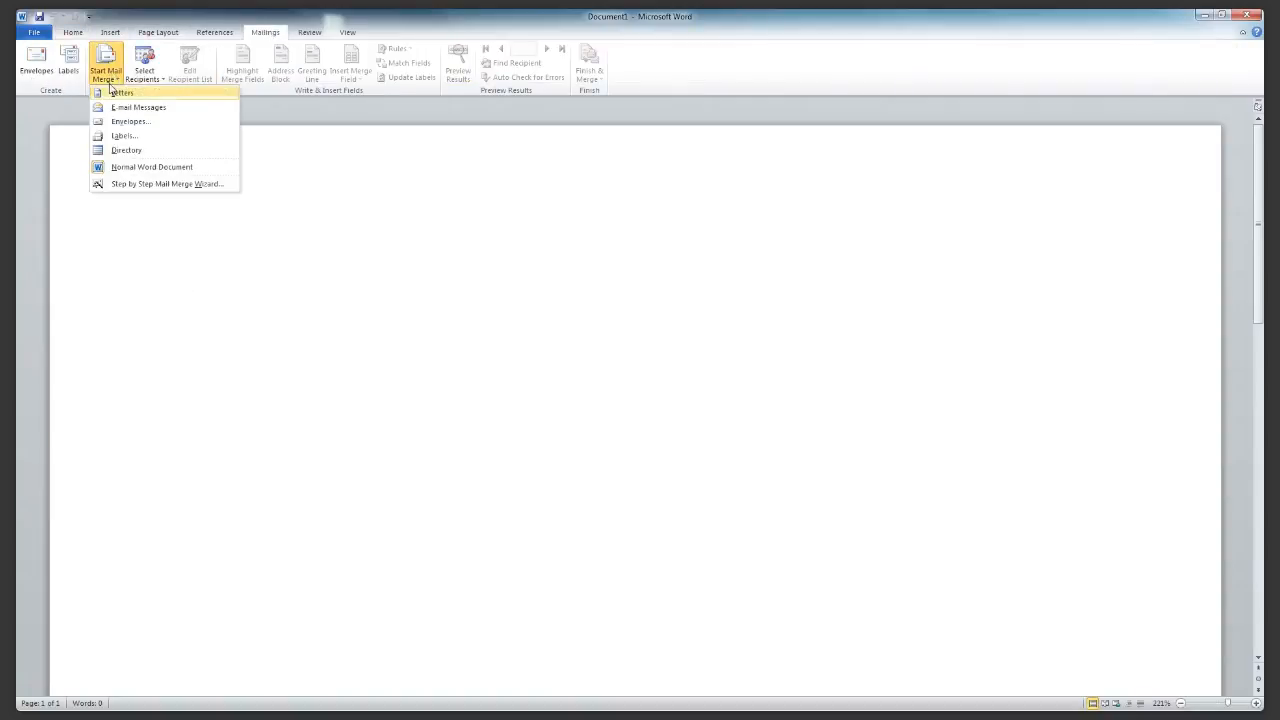
pyautogui.click(160, 186)
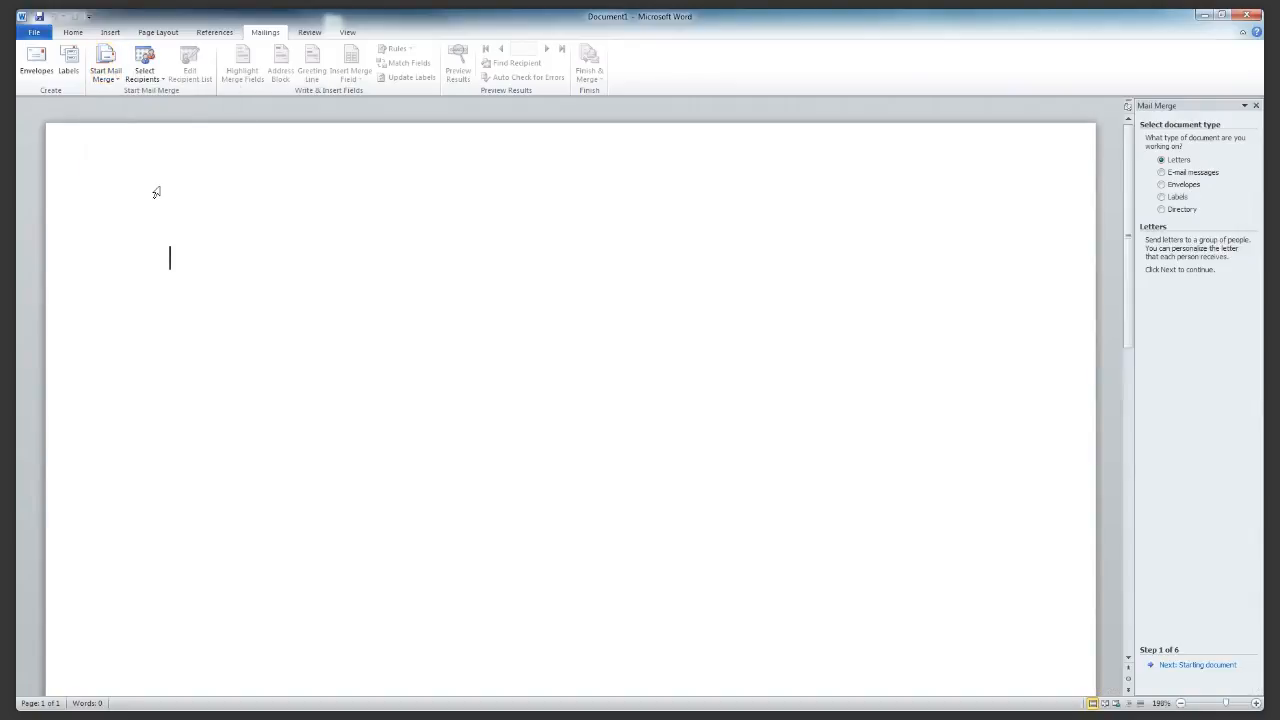
pyautogui.click(1188, 187)
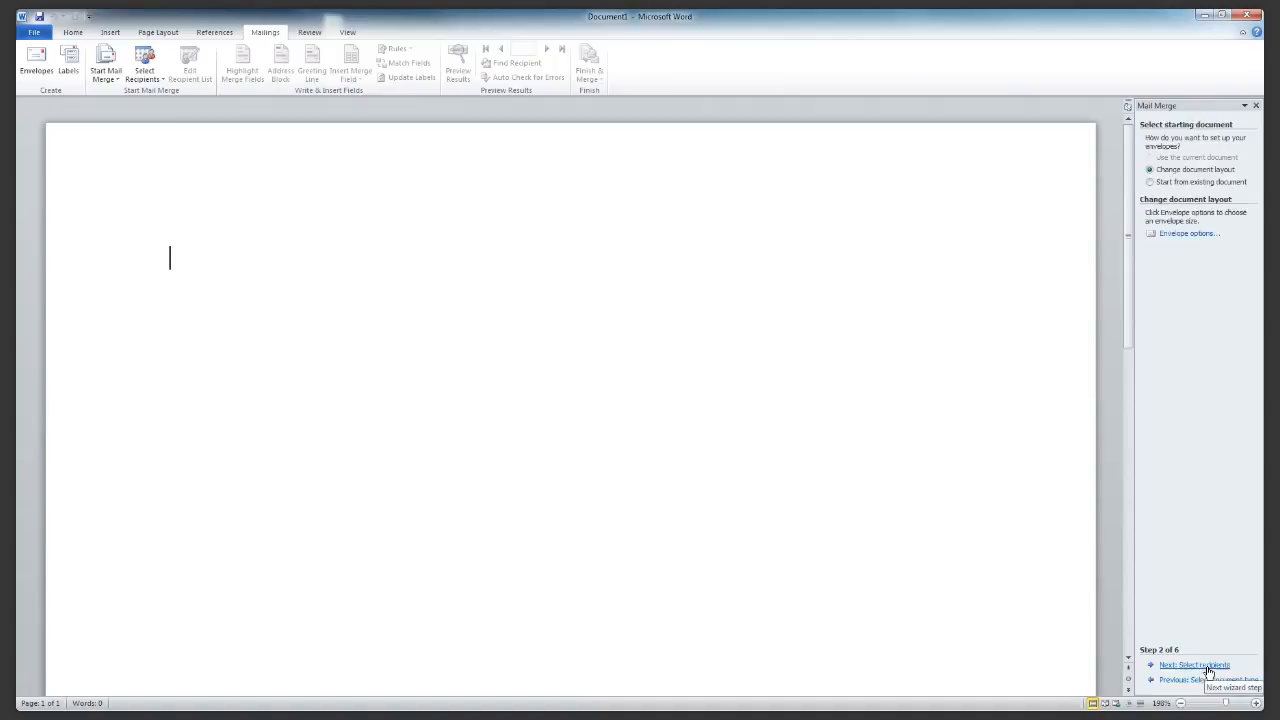
pyautogui.click(1208, 666)
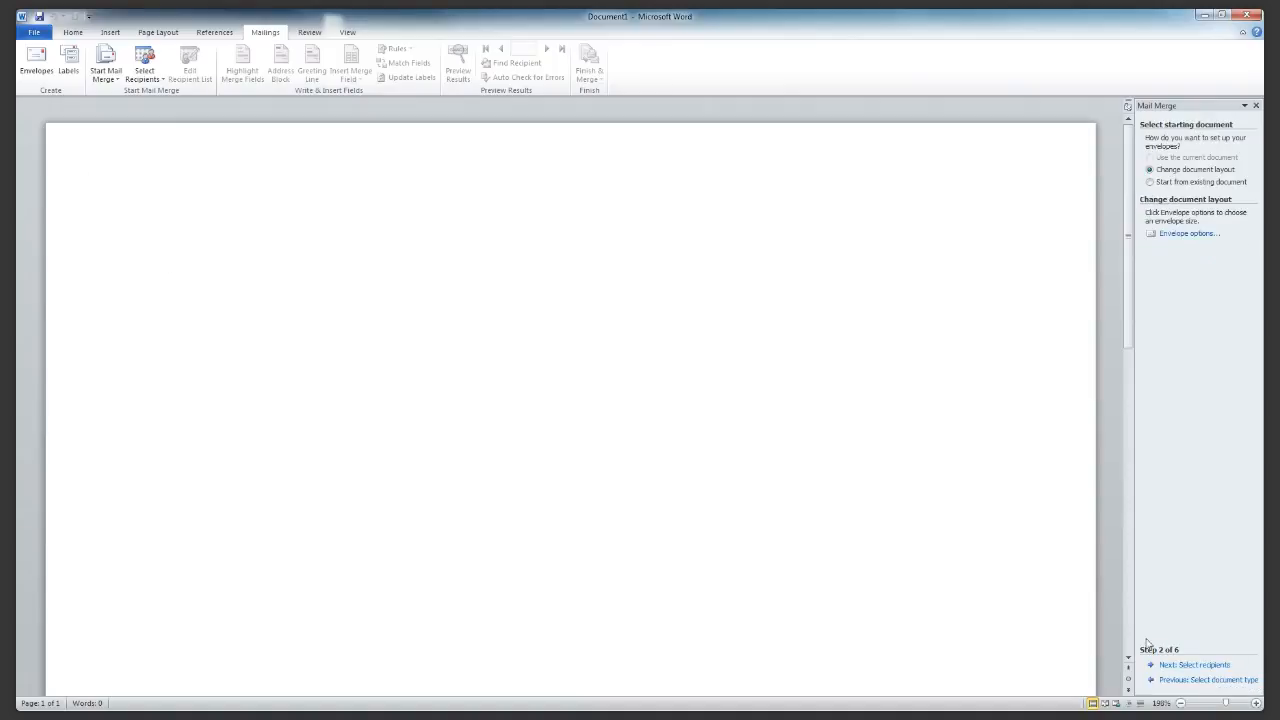
# Apply the Size 10 (4 1/8 x 9 1/2 in) envelope layout and continue to recipient selection
pyautogui.click(1184, 235)
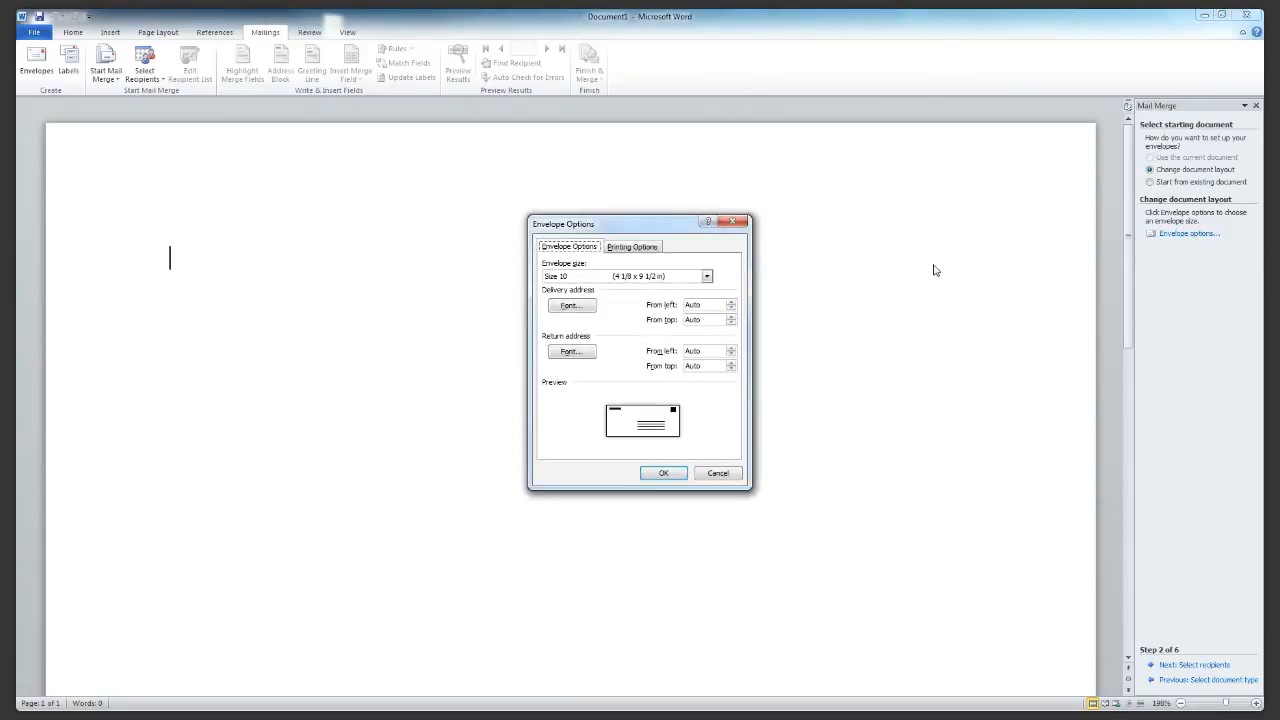
pyautogui.click(662, 474)
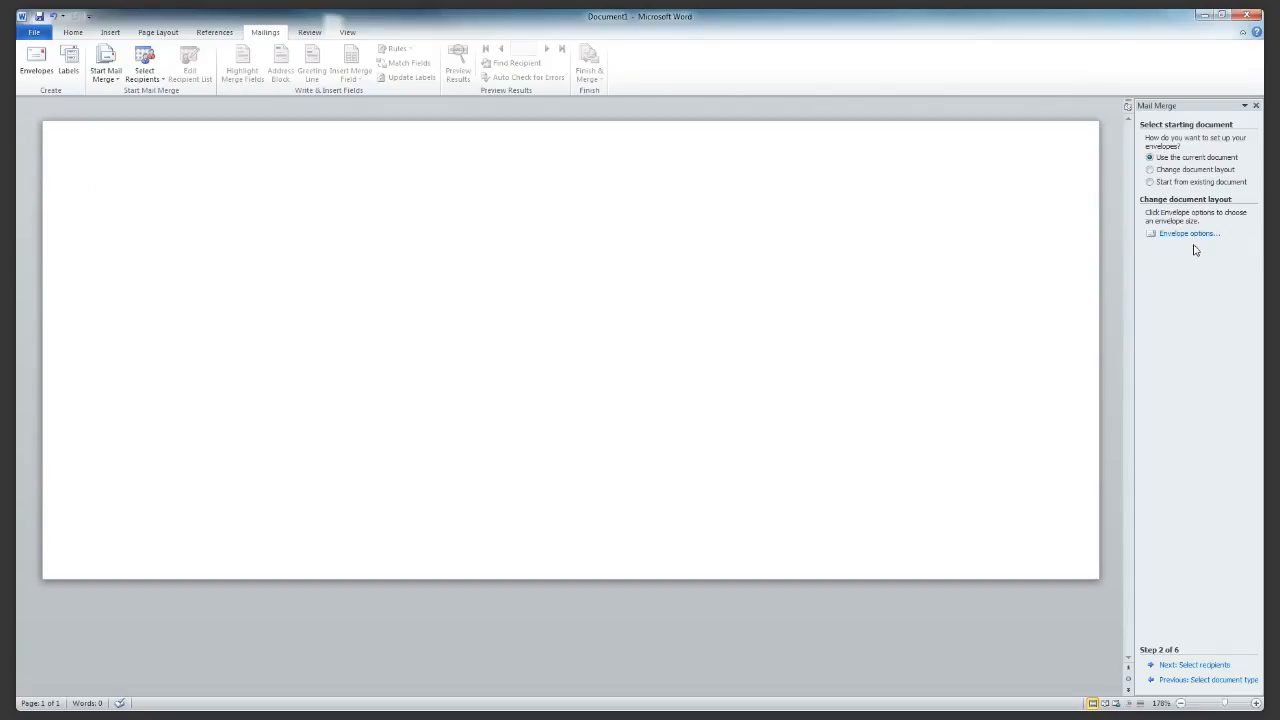
pyautogui.click(1190, 665)
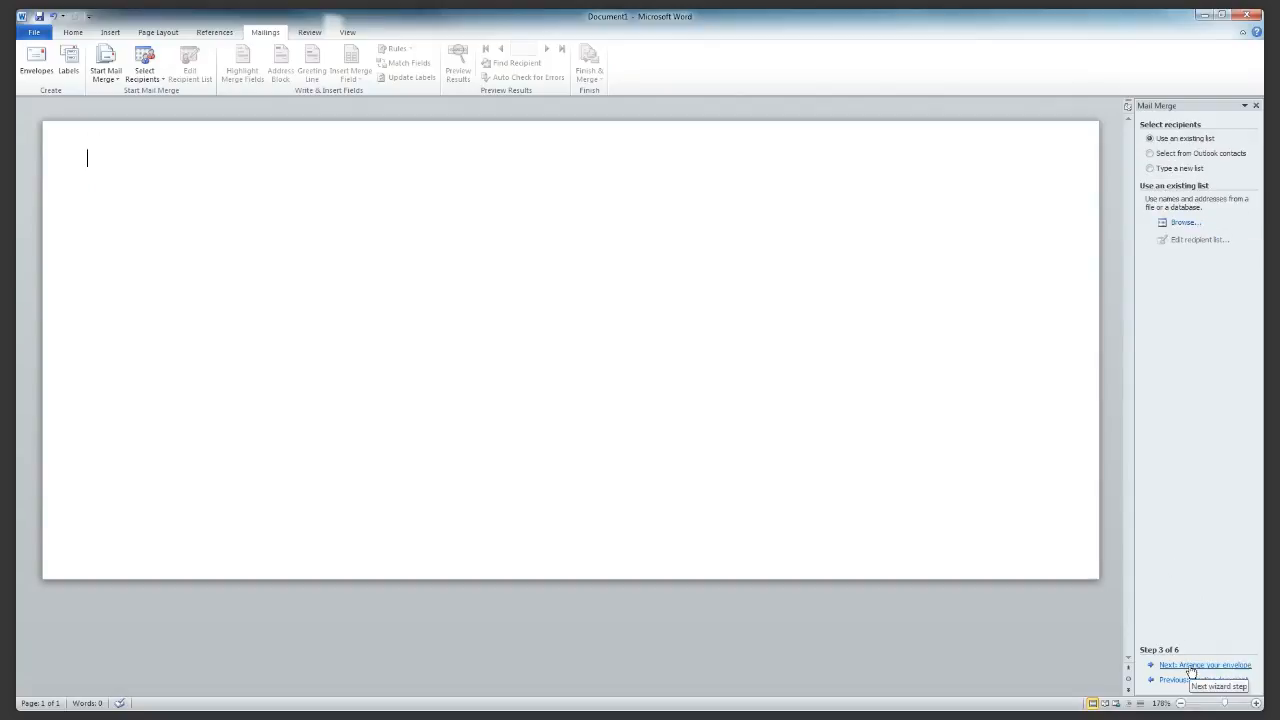
# Use the 082114 Auto Excel CSV file in Marketing\Mailers+4\SampleFiles as the recipient list, accept its recipients, and continue to arranging the envelope
pyautogui.click(1180, 222)
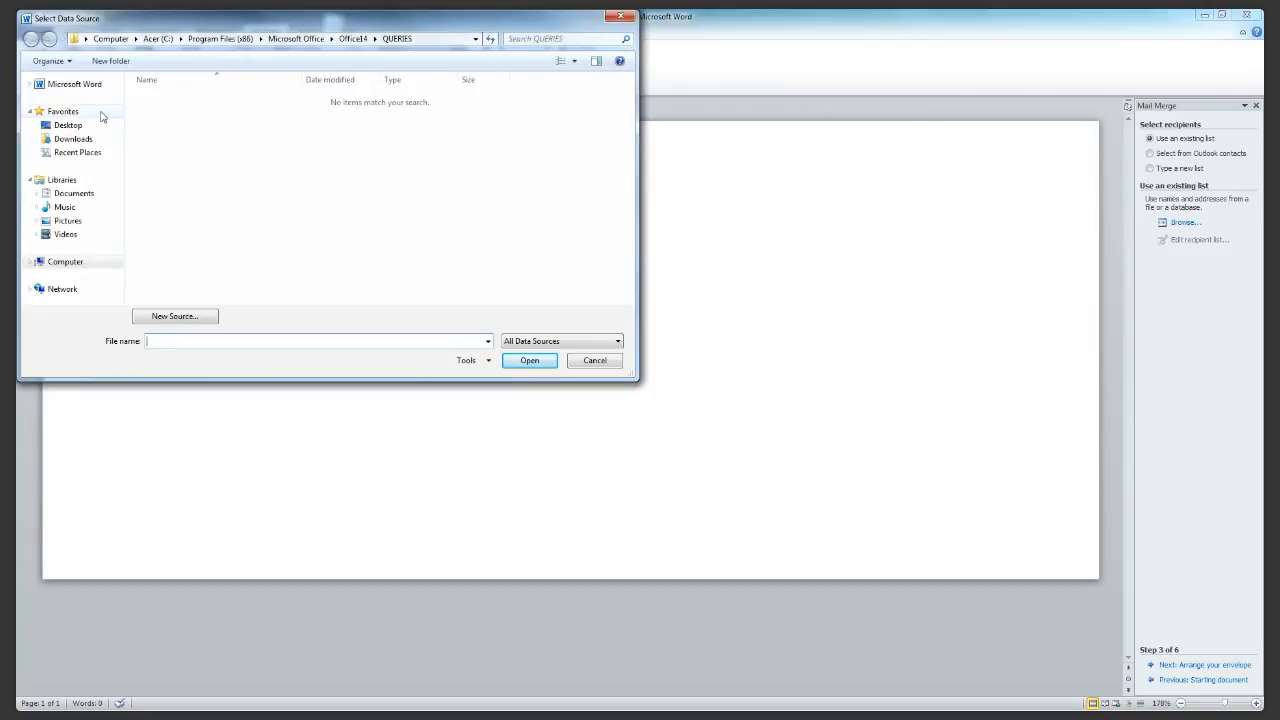
pyautogui.click(72, 128)
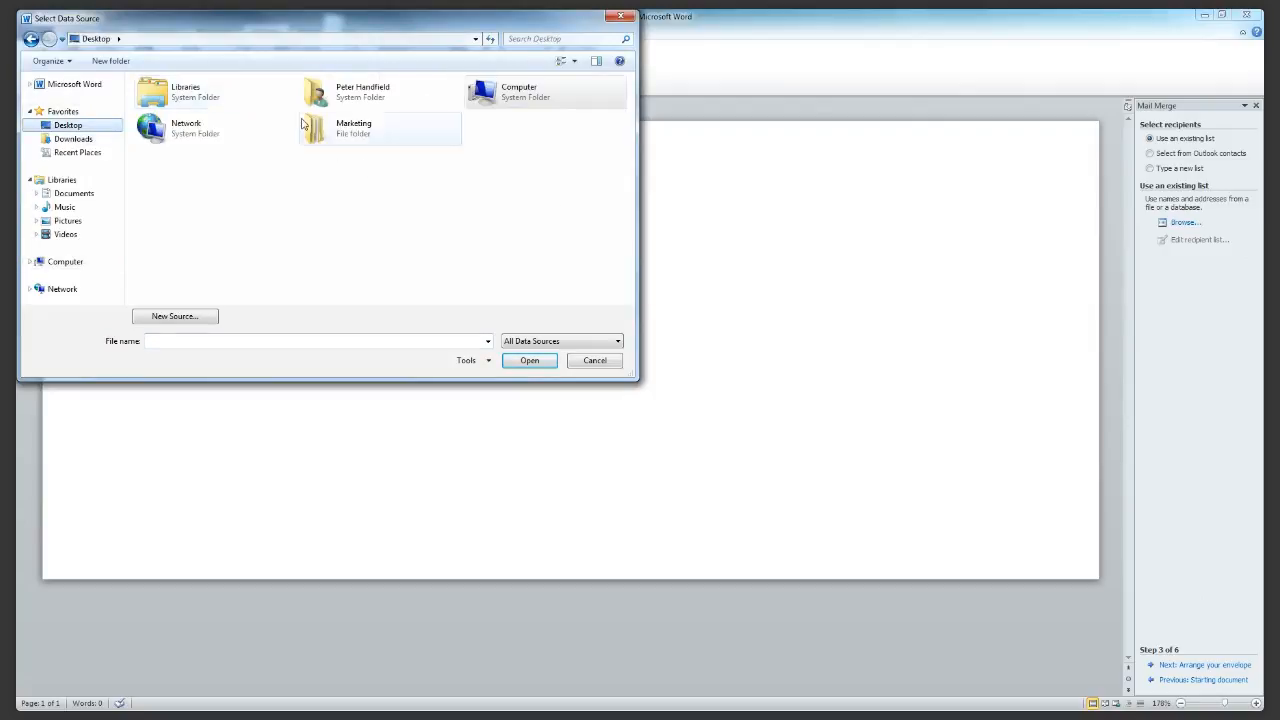
pyautogui.click(335, 128)
pyautogui.doubleClick(335, 128)
pyautogui.doubleClick(268, 110)
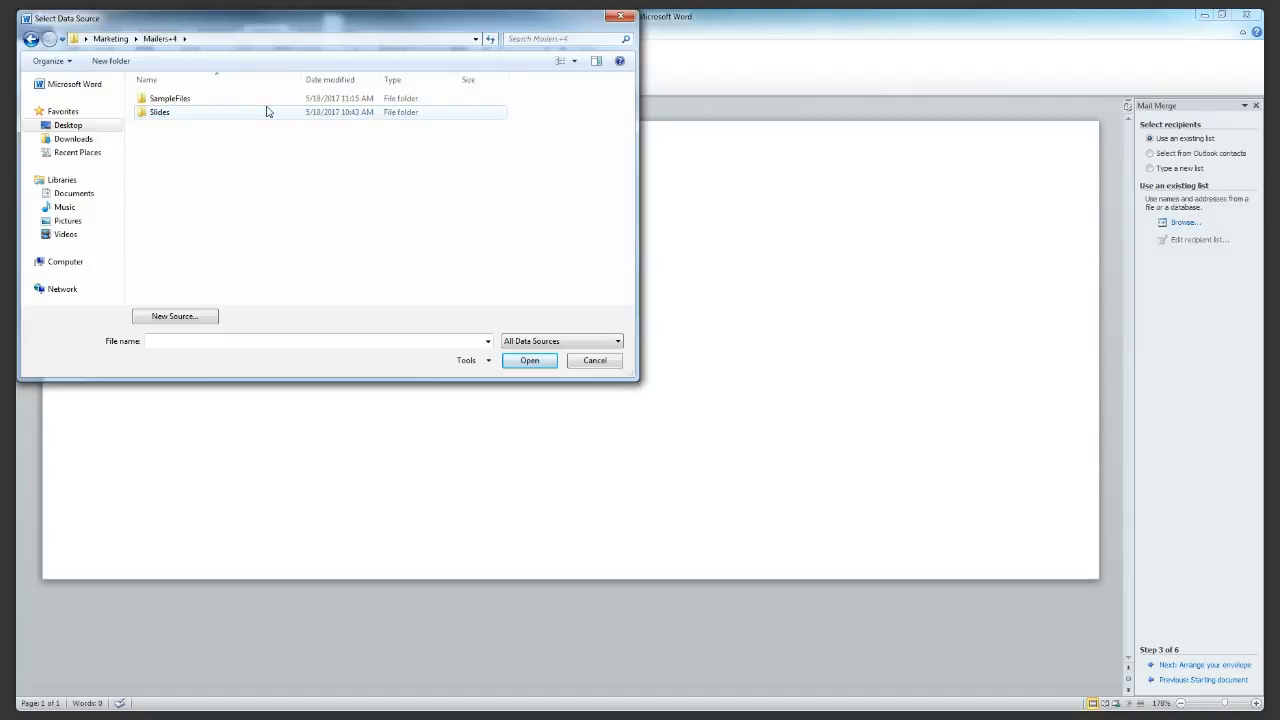
pyautogui.doubleClick(271, 100)
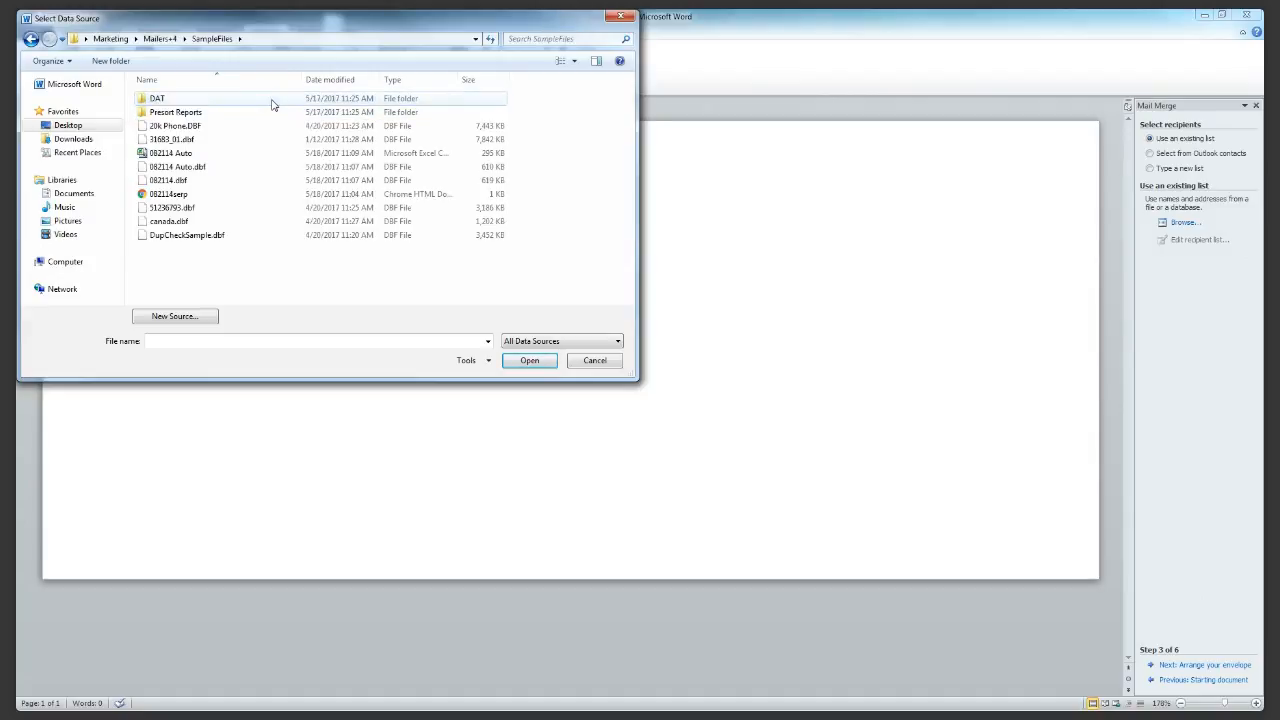
pyautogui.click(185, 153)
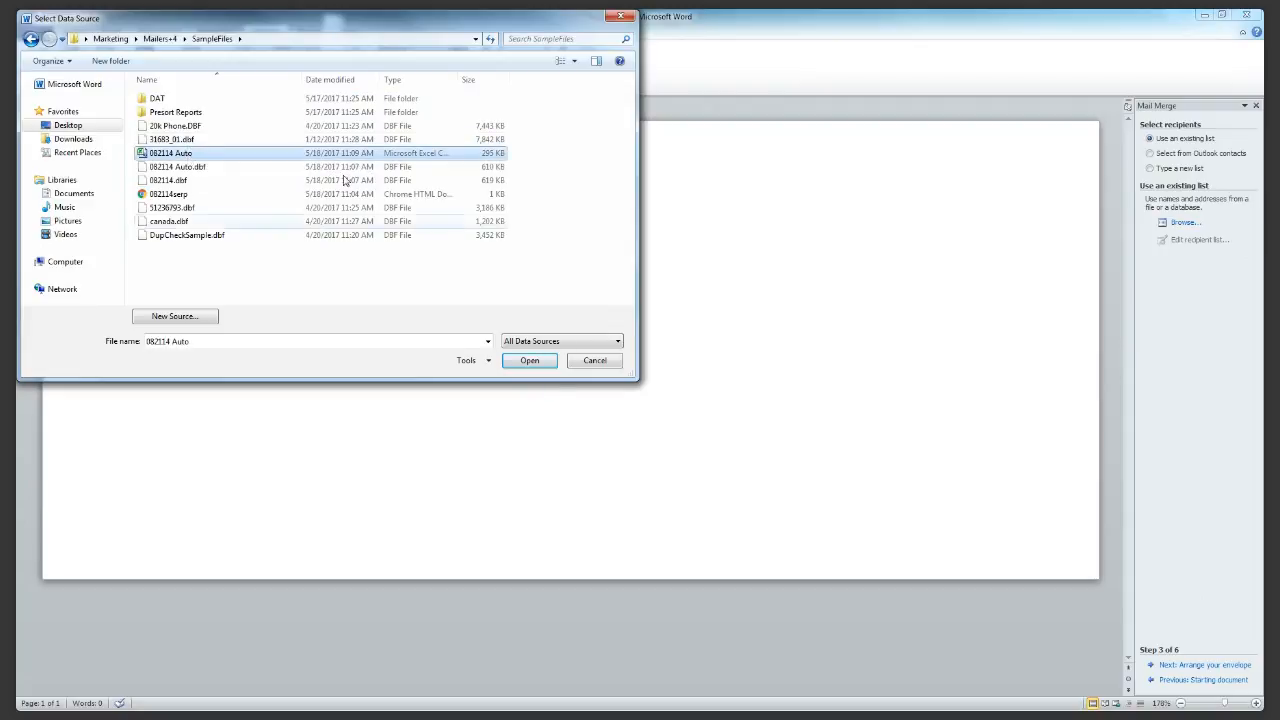
pyautogui.click(531, 363)
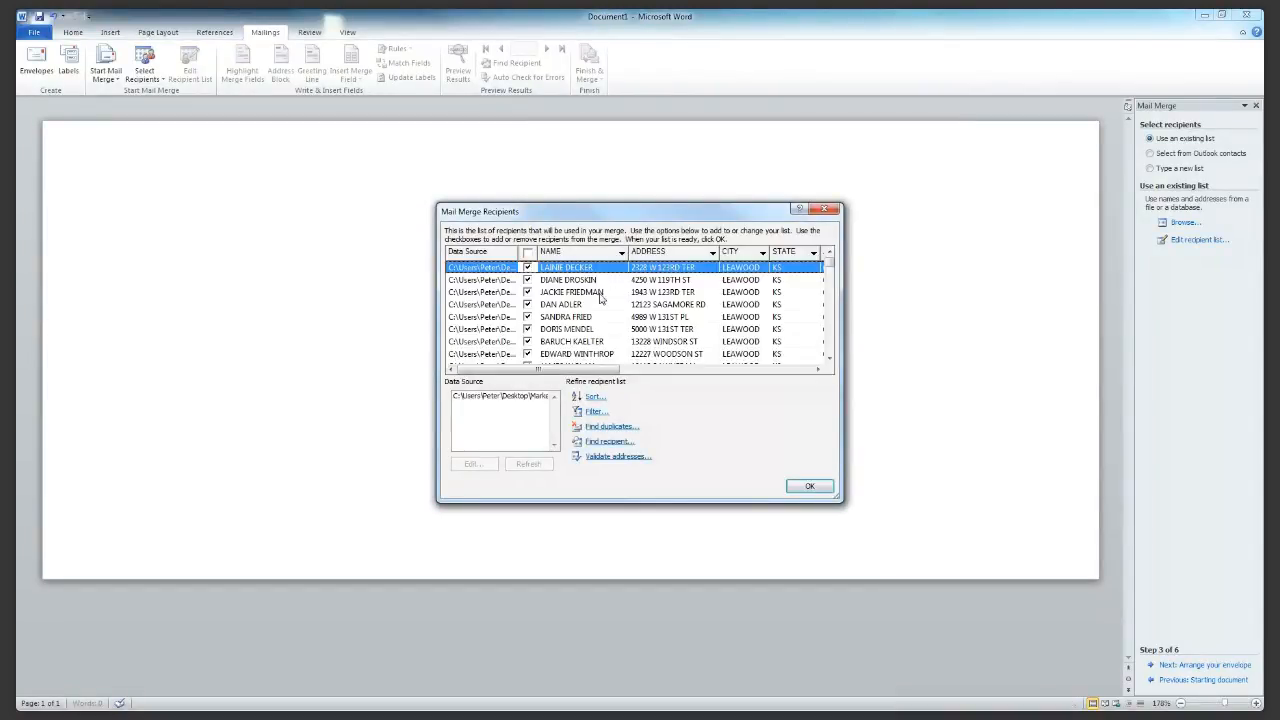
pyautogui.click(805, 487)
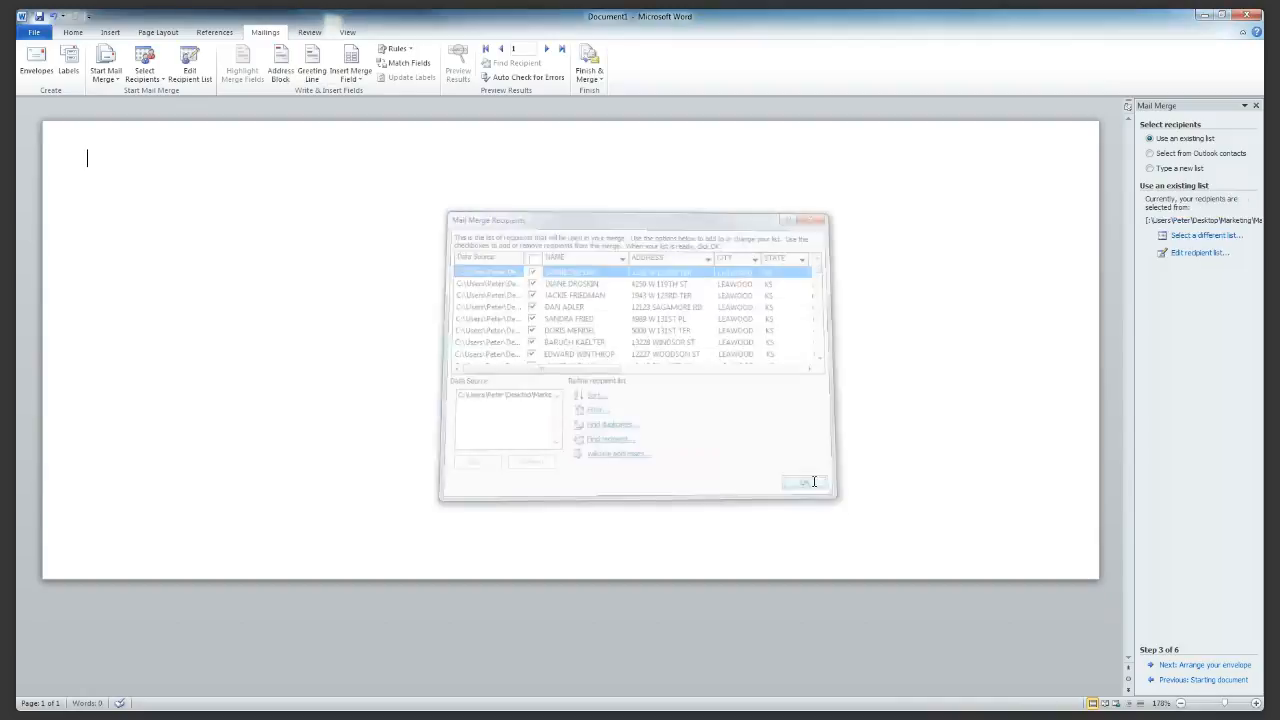
pyautogui.click(1185, 665)
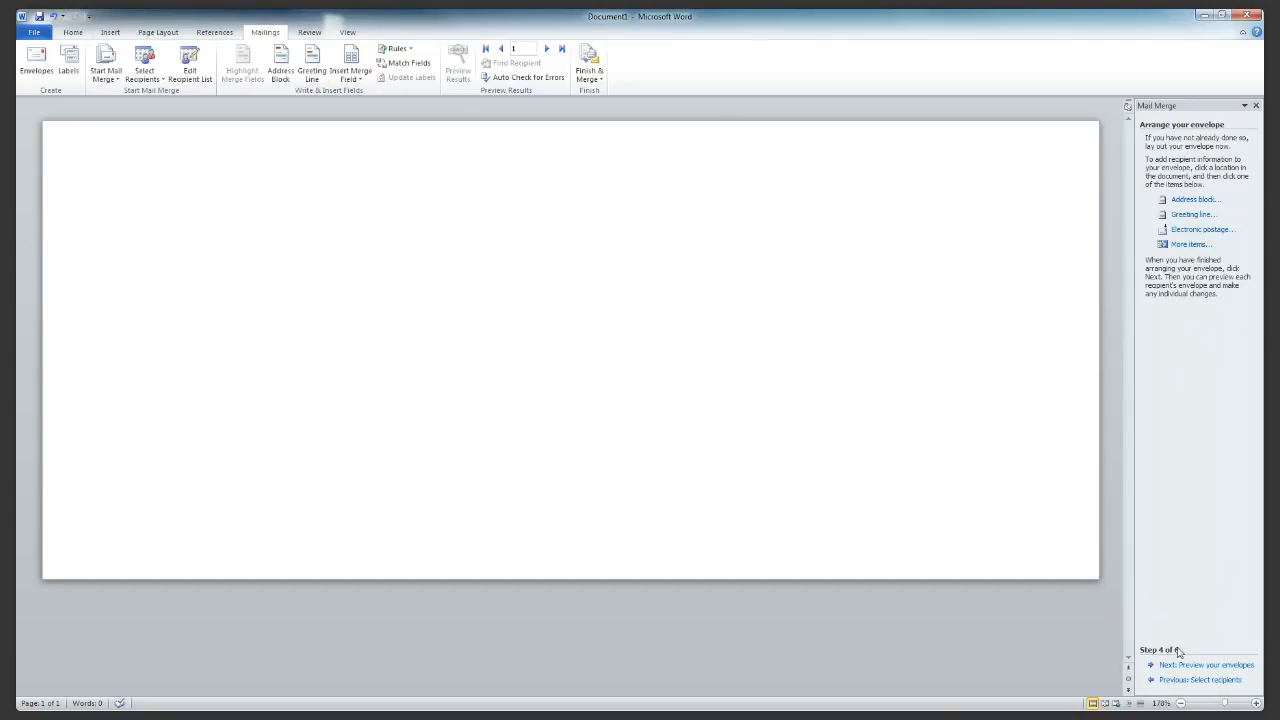
# Set up an address block for the envelope and match its Address 2 element to the SUITE field
pyautogui.click(1193, 199)
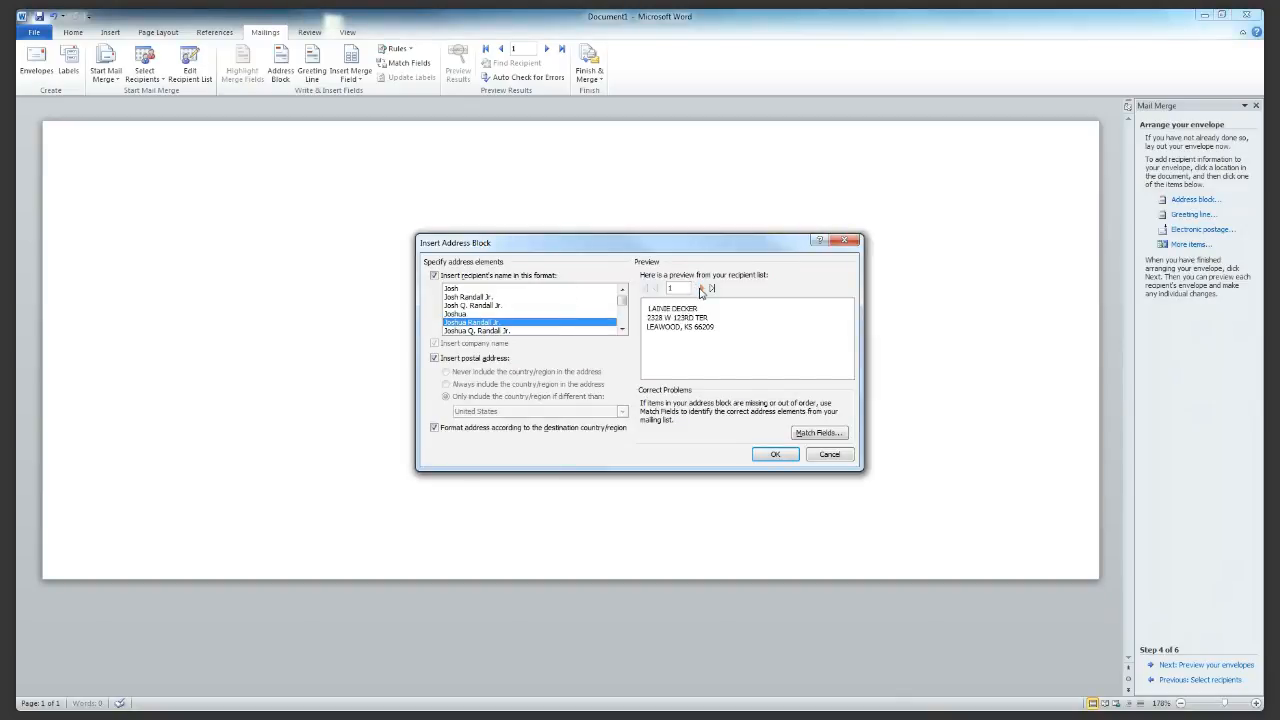
pyautogui.click(836, 436)
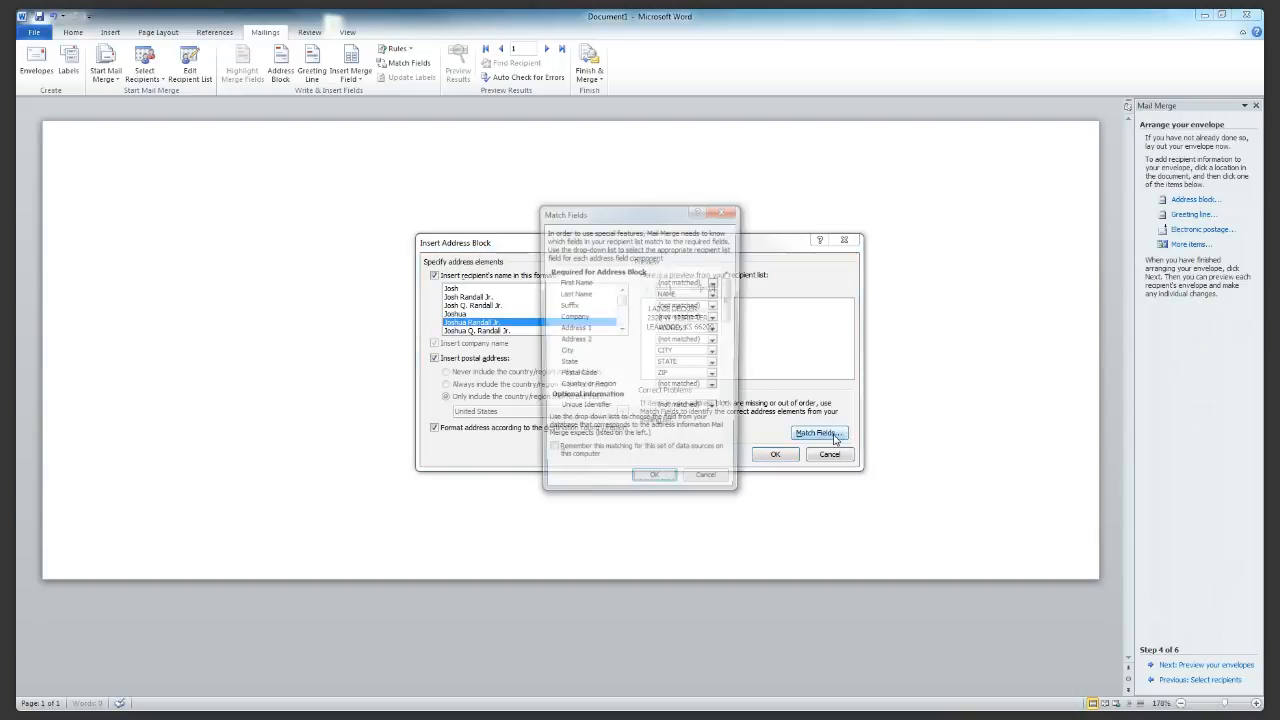
pyautogui.click(714, 341)
pyautogui.click(644, 386)
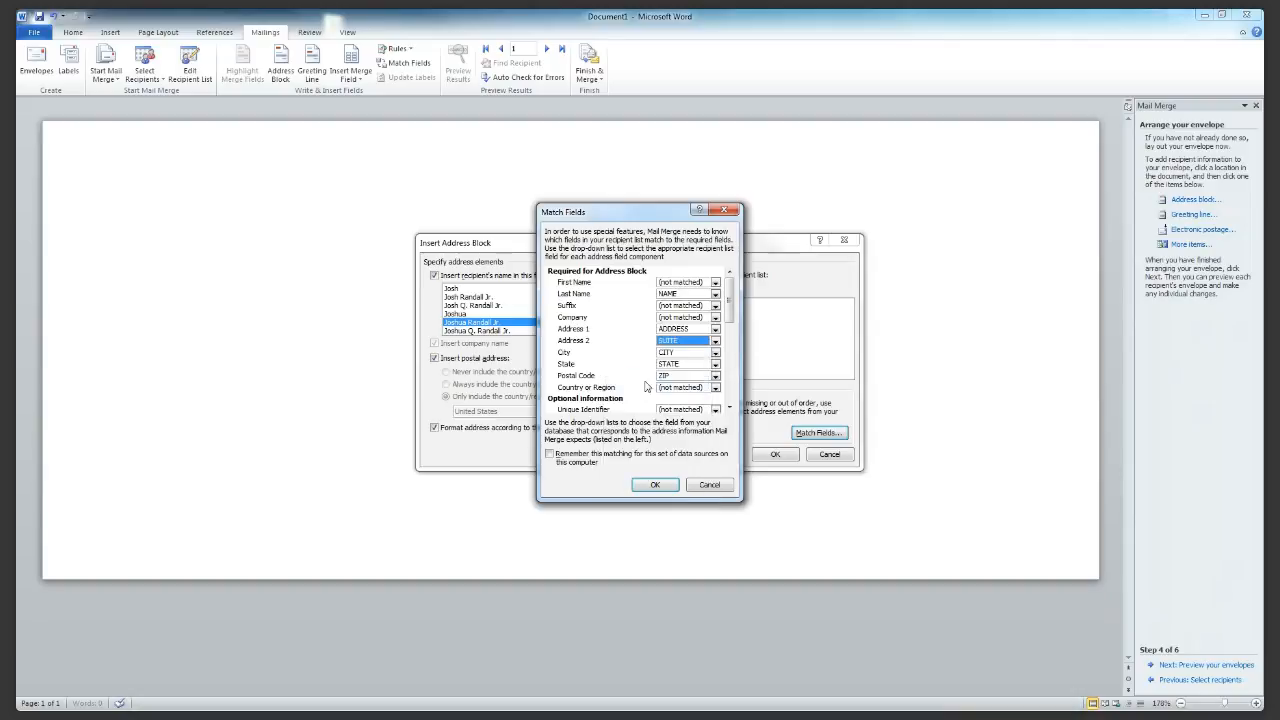
pyautogui.click(655, 486)
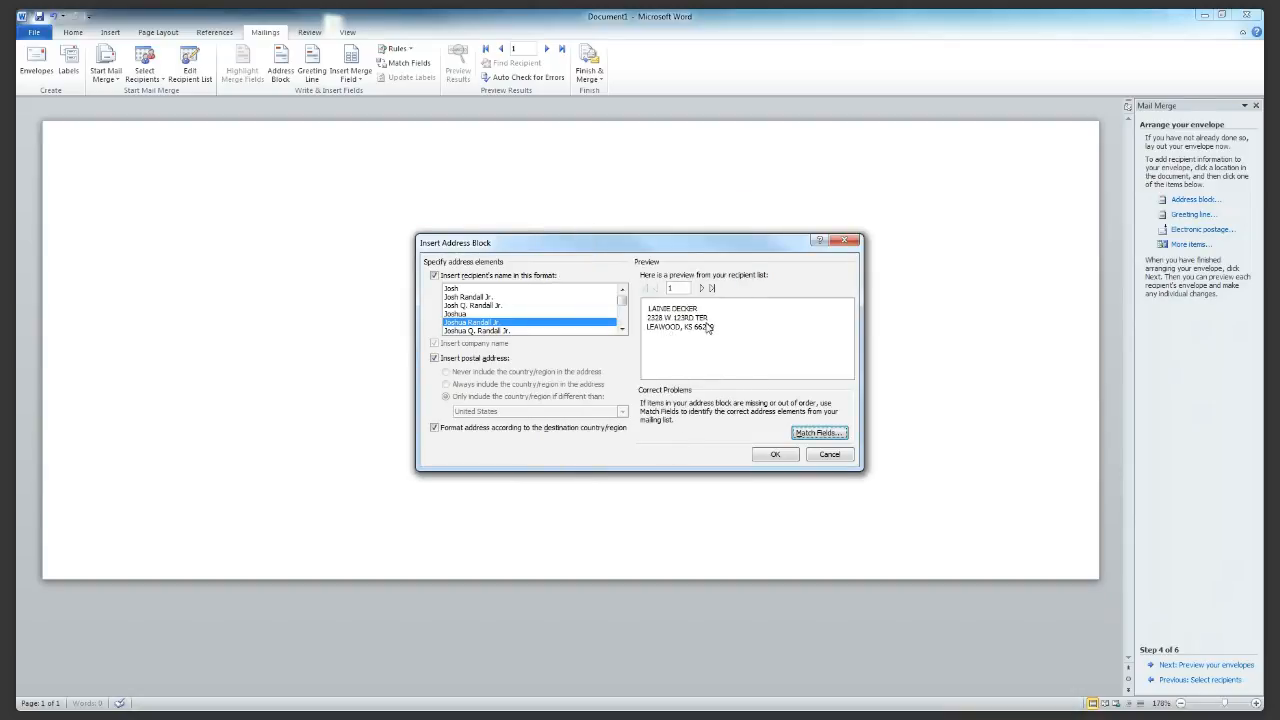
# Insert the address block on the envelope and add the ENDORSE merge field directly in front of it
pyautogui.click(777, 456)
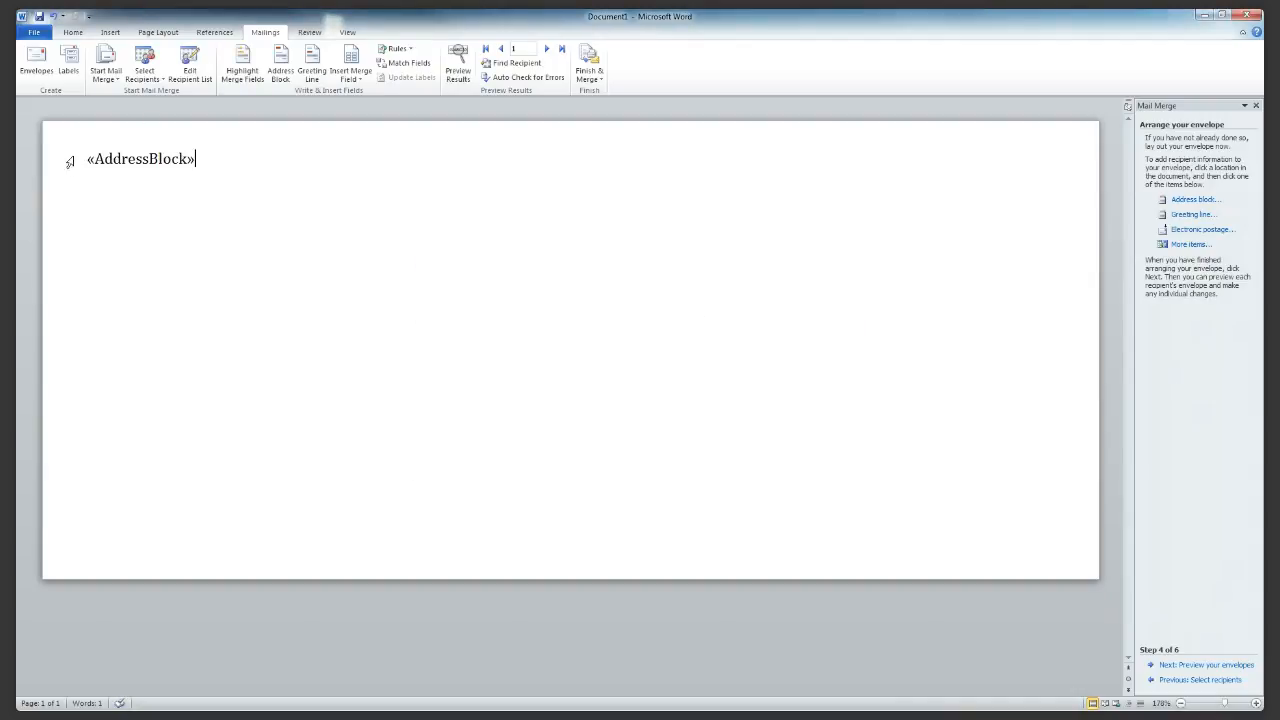
pyautogui.click(82, 156)
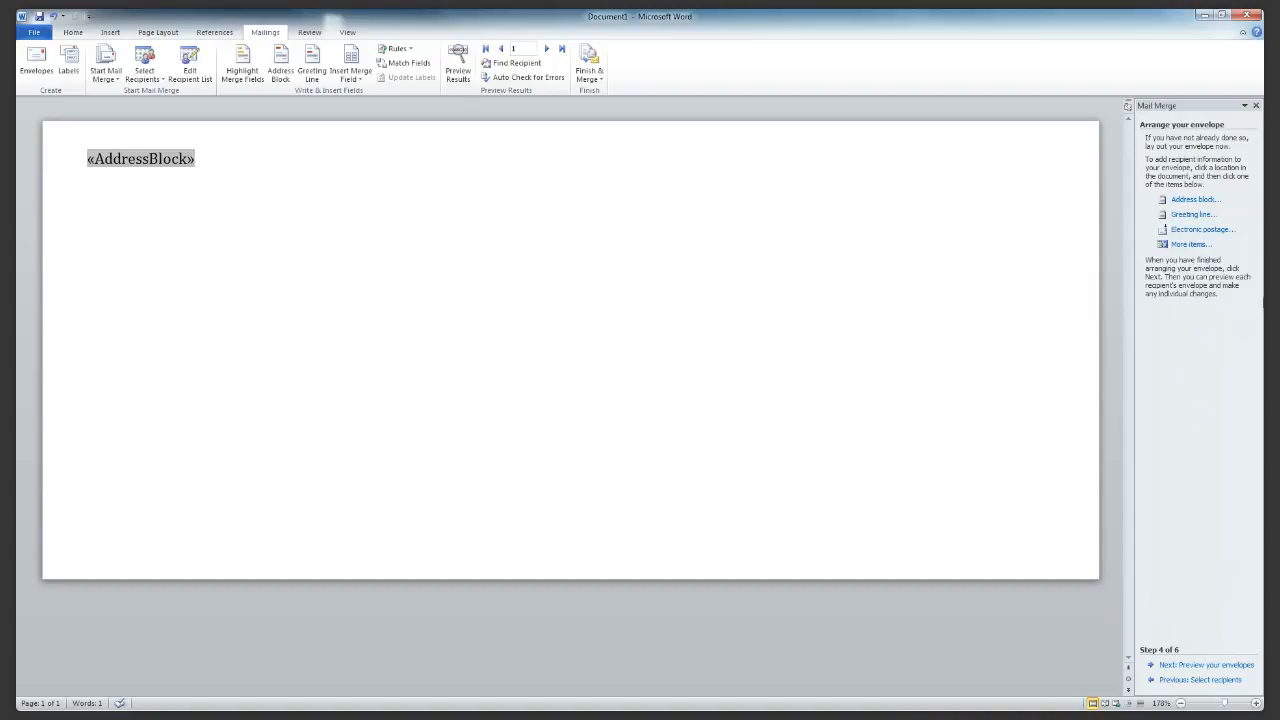
pyautogui.click(1185, 246)
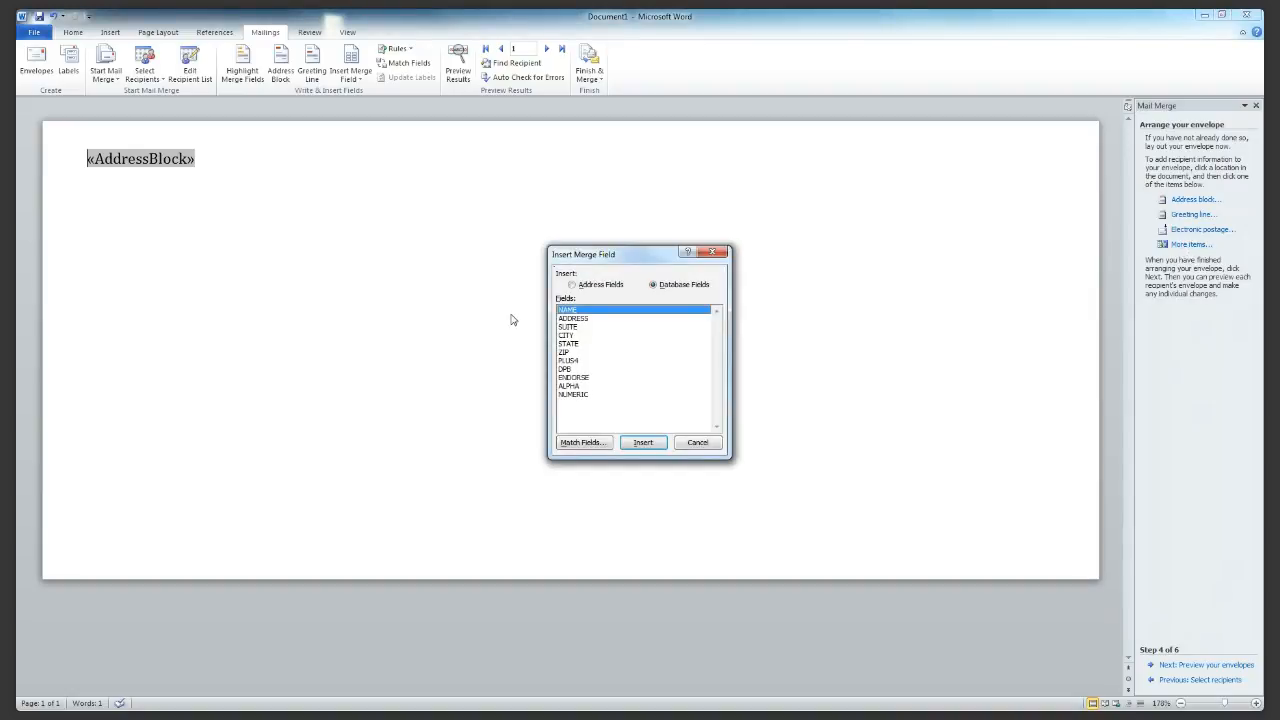
pyautogui.click(575, 378)
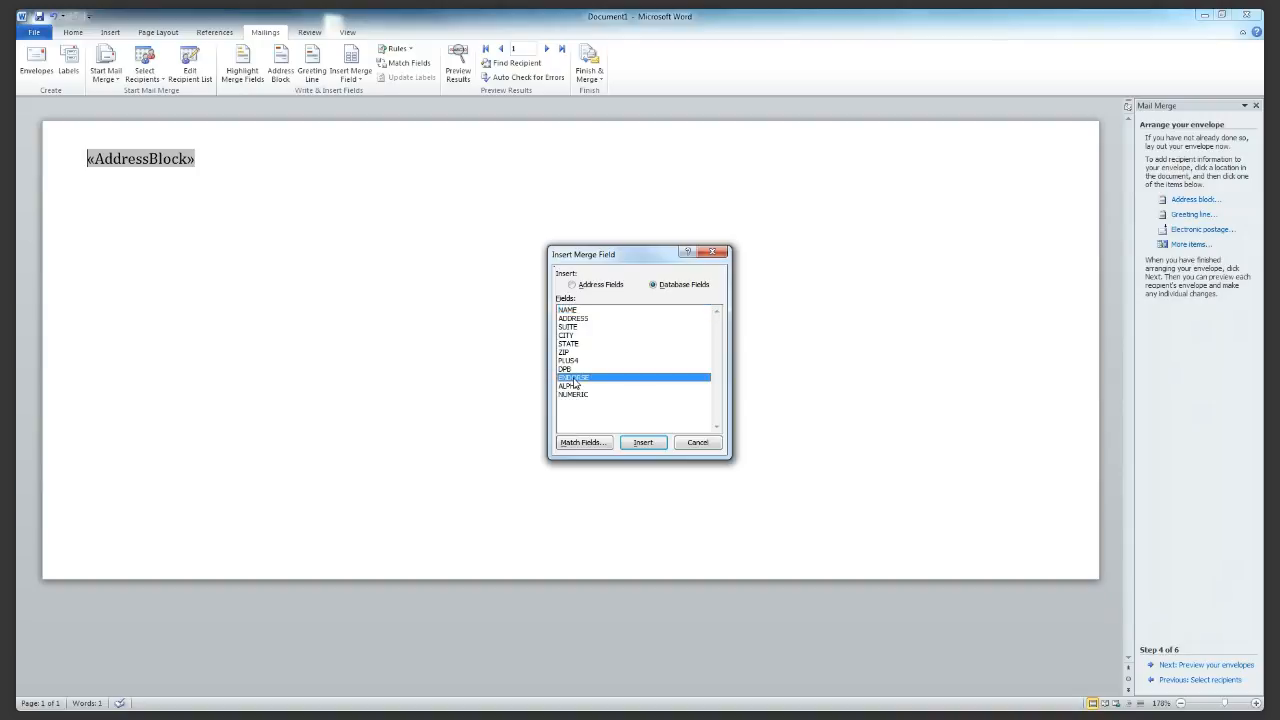
pyautogui.doubleClick(575, 379)
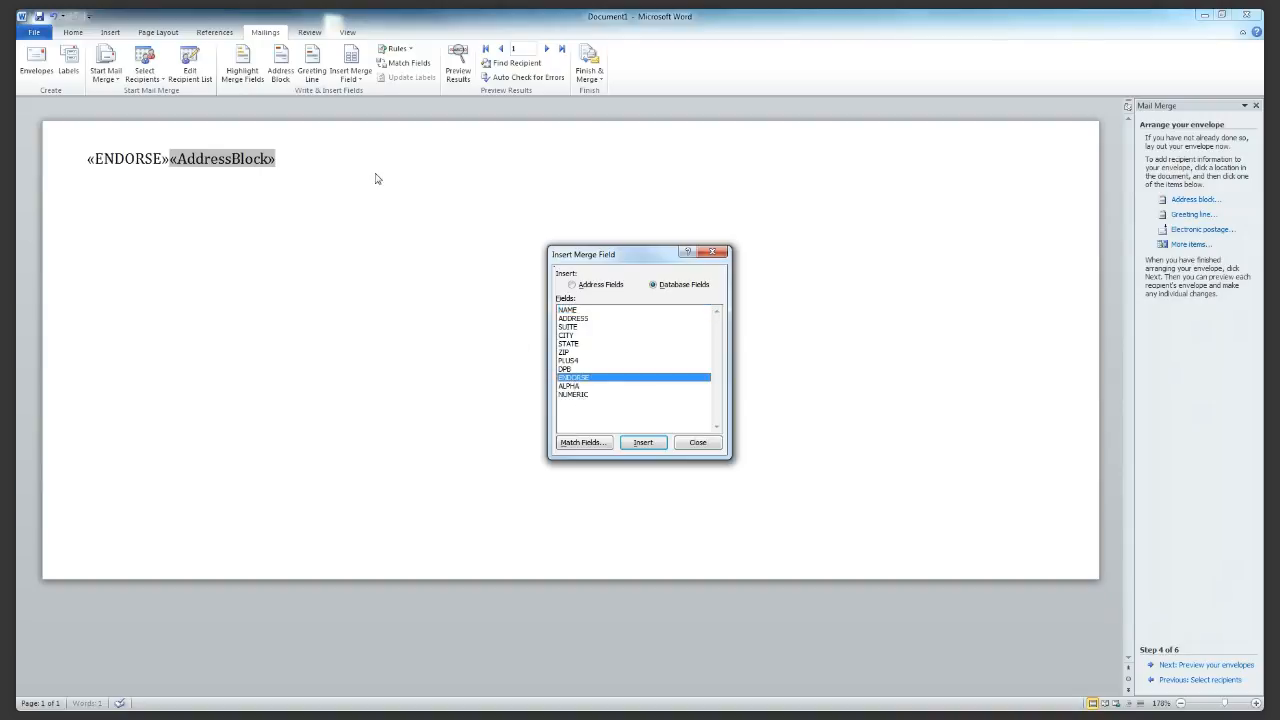
pyautogui.click(697, 443)
# Insert the ALPHA merge field on the line below the ENDORSE and address block fields
pyautogui.click(397, 180)
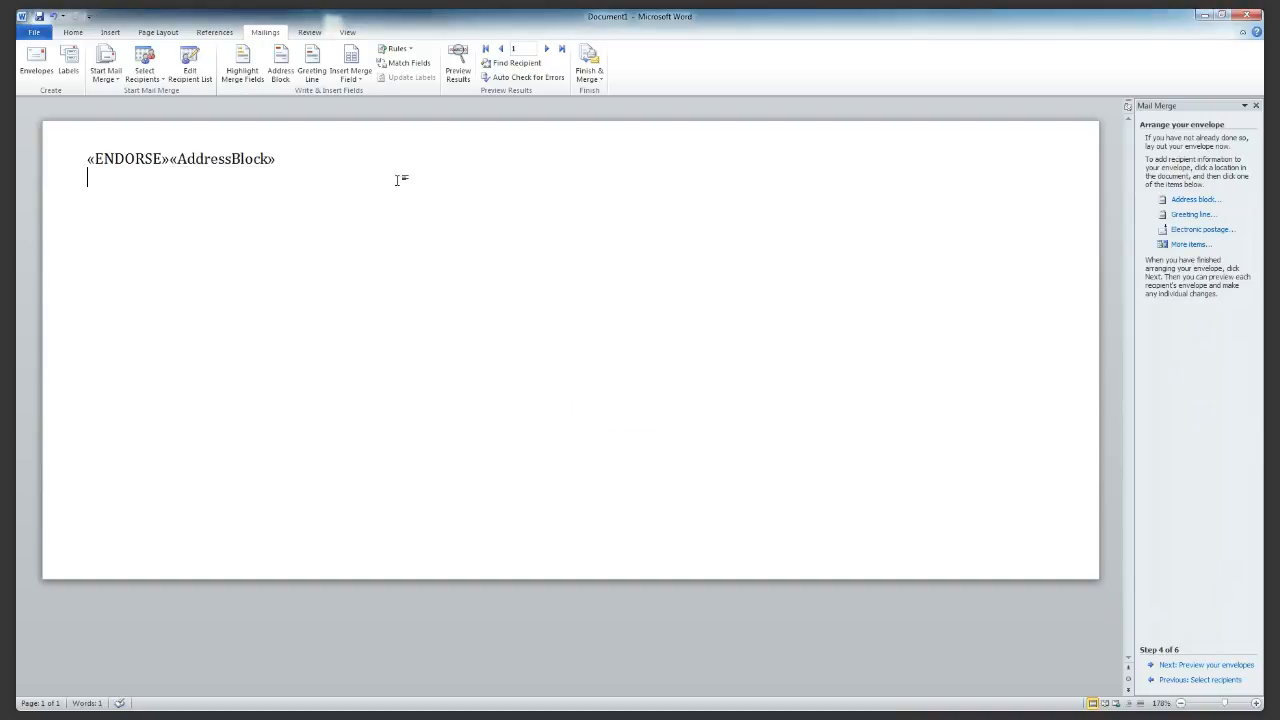
pyautogui.click(1192, 245)
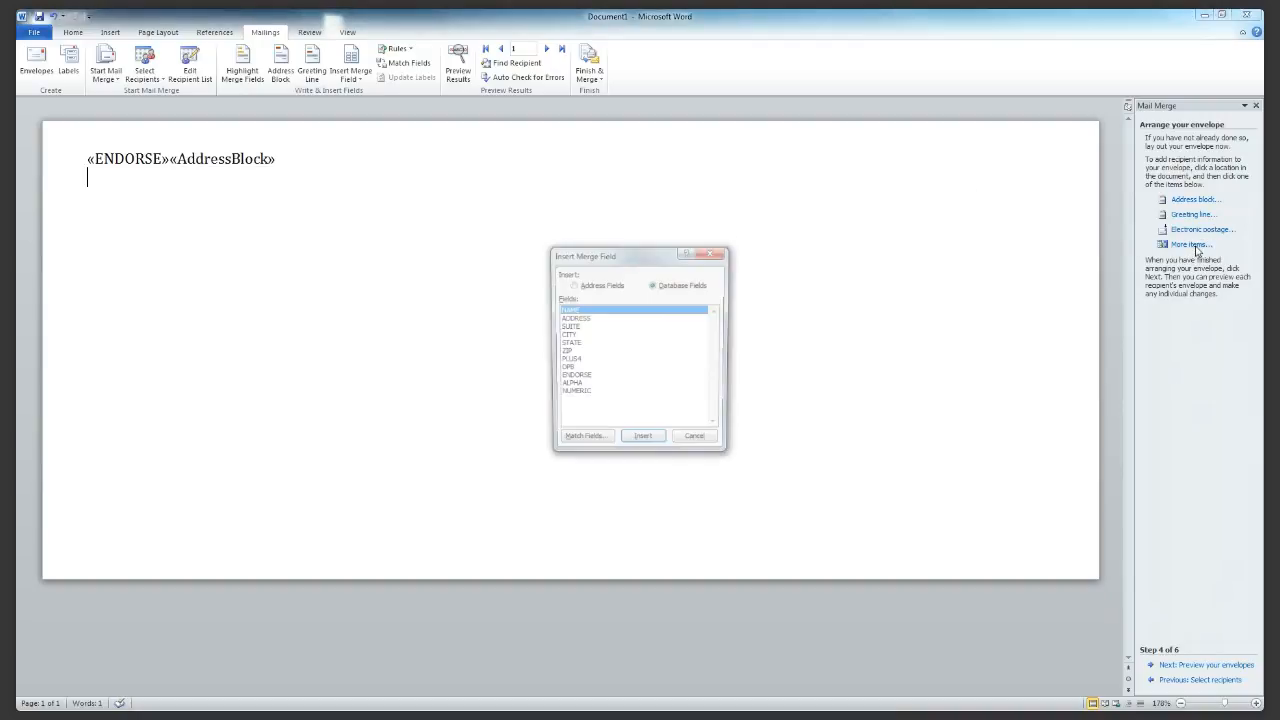
pyautogui.doubleClick(572, 387)
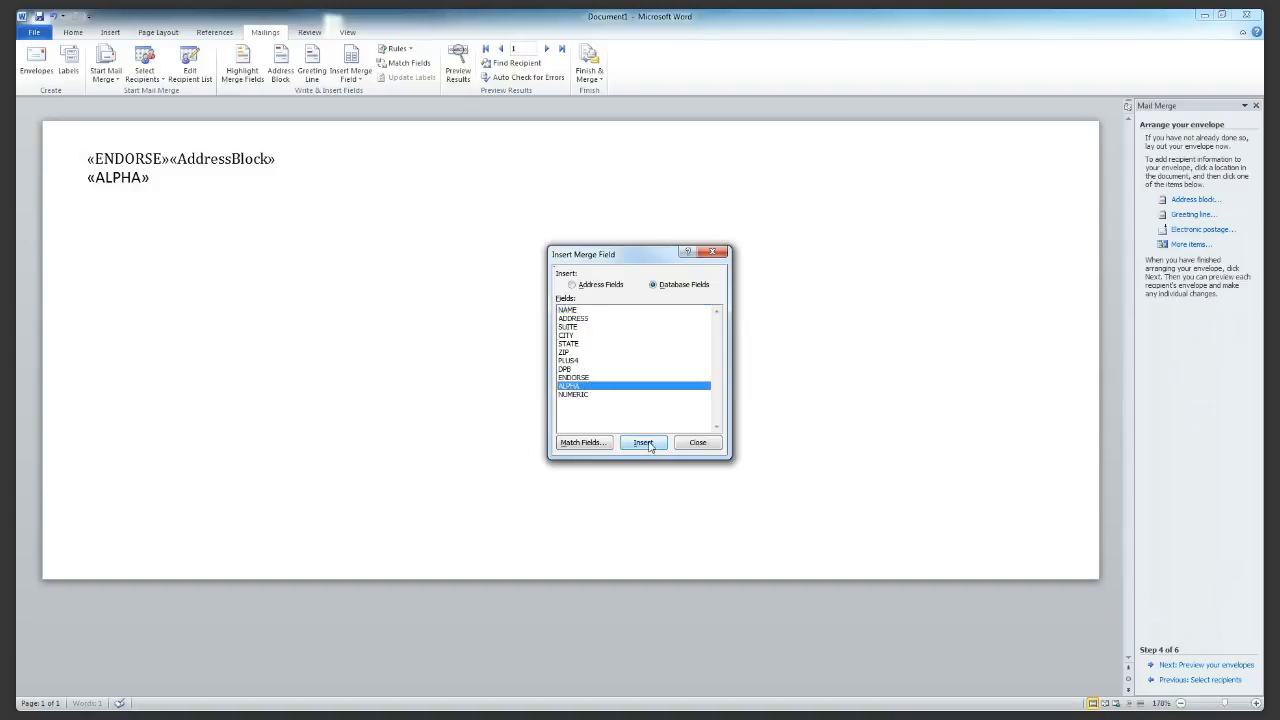
pyautogui.click(691, 446)
# Format the ALPHA field with the USPS4CB barcode font at size 16
pyautogui.click(78, 171)
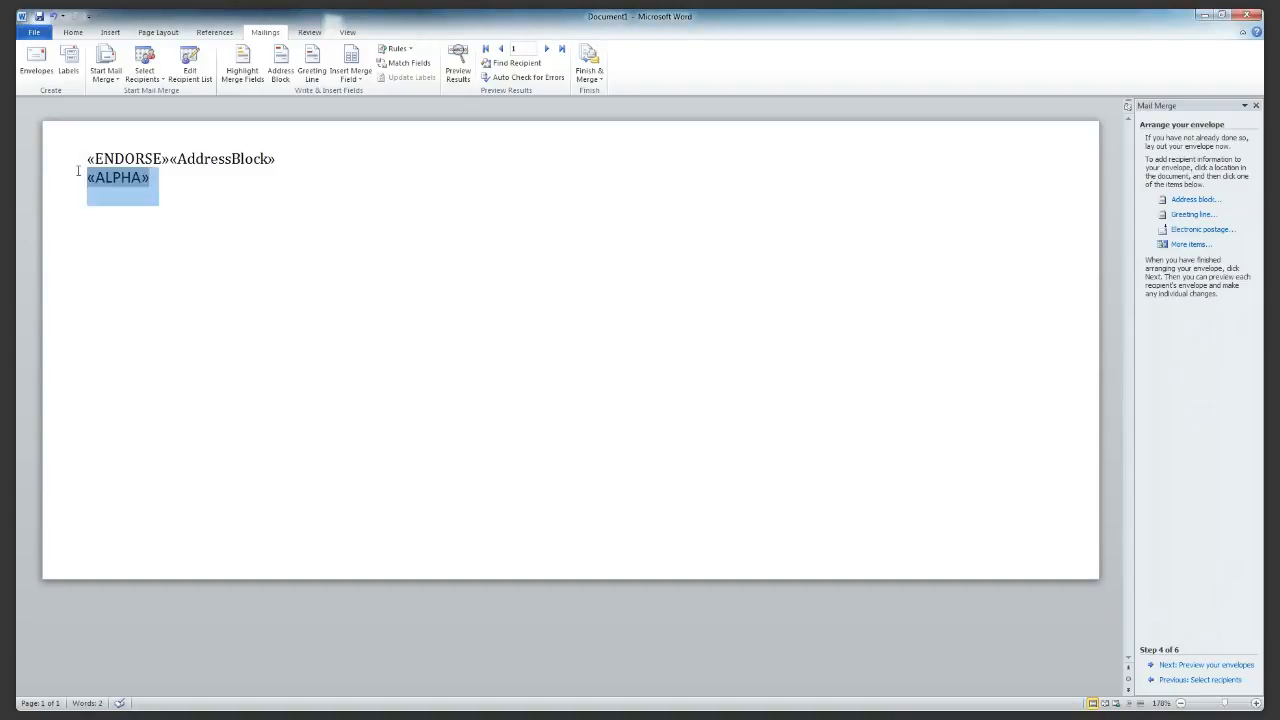
pyautogui.rightClick(121, 184)
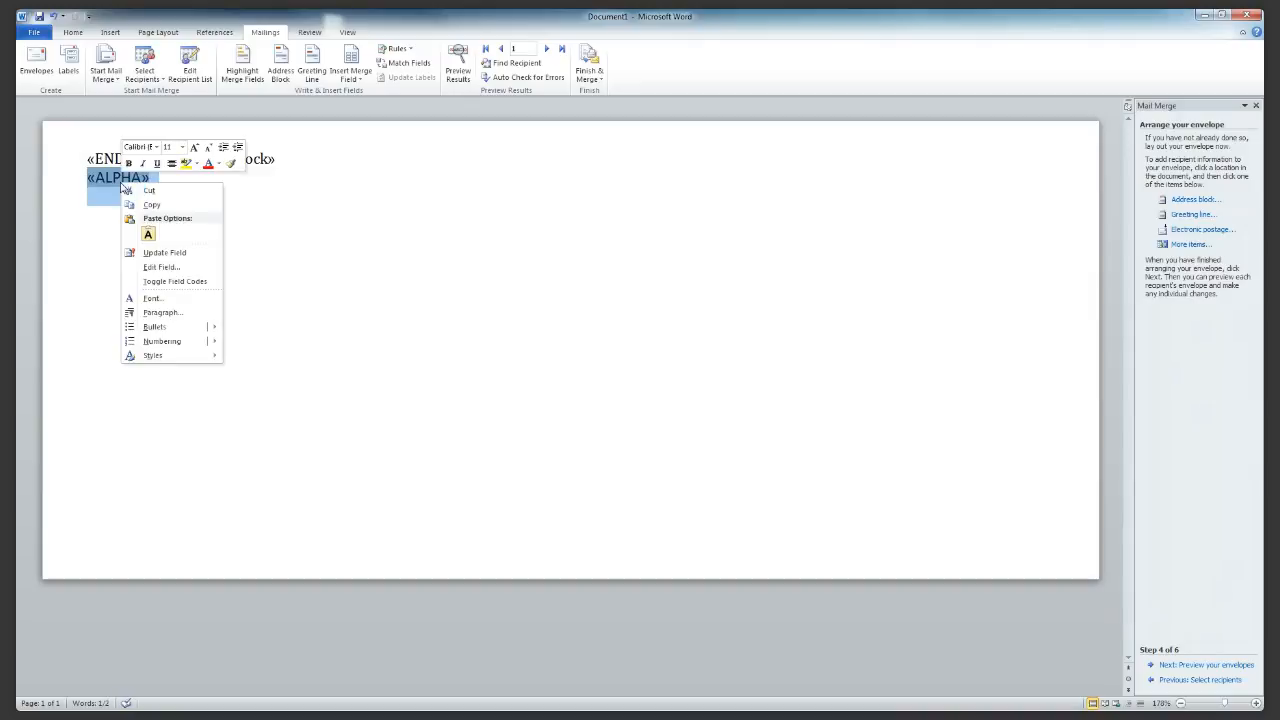
pyautogui.click(191, 298)
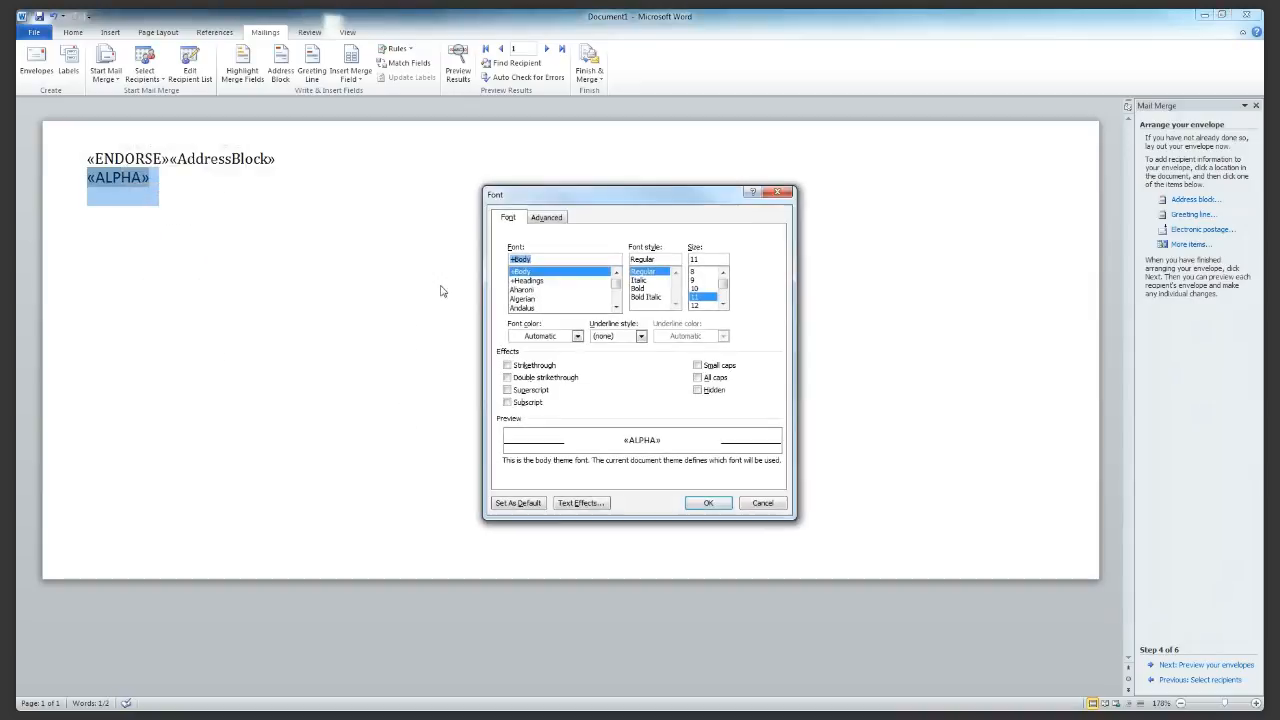
pyautogui.click(723, 304)
pyautogui.click(723, 304)
pyautogui.click(700, 305)
pyautogui.click(521, 281)
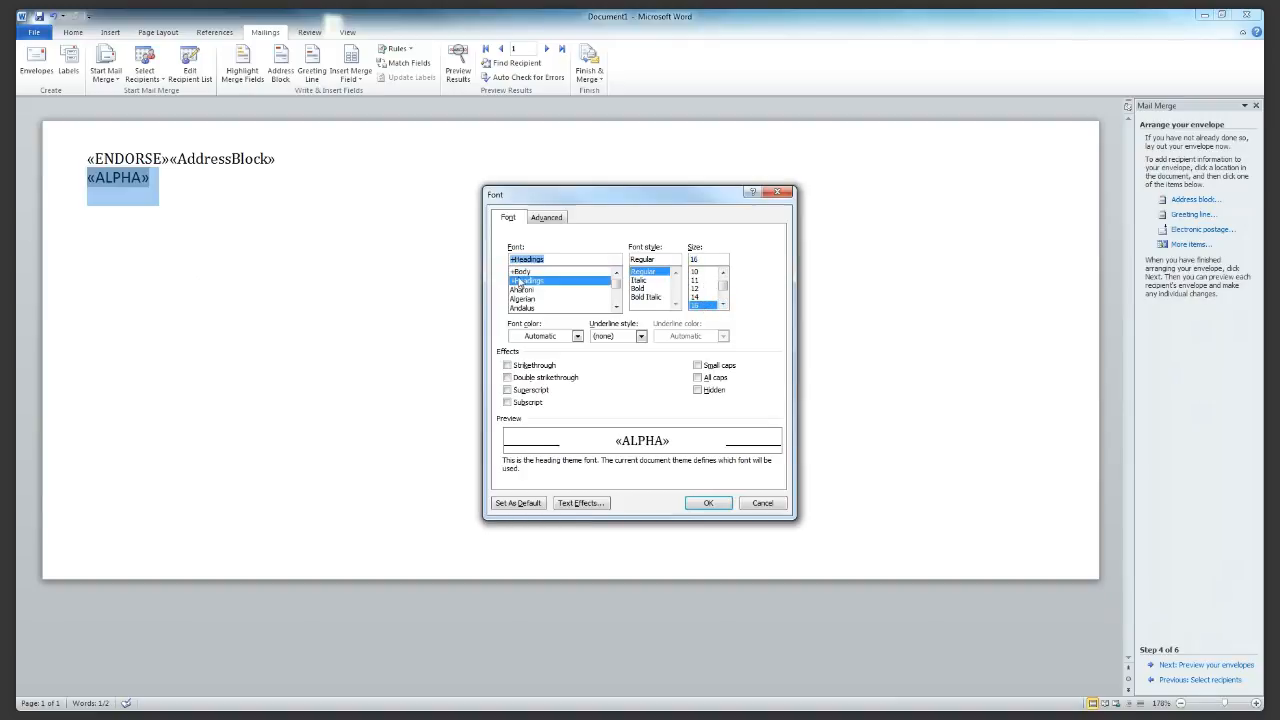
pyautogui.write('u')
pyautogui.click(532, 271)
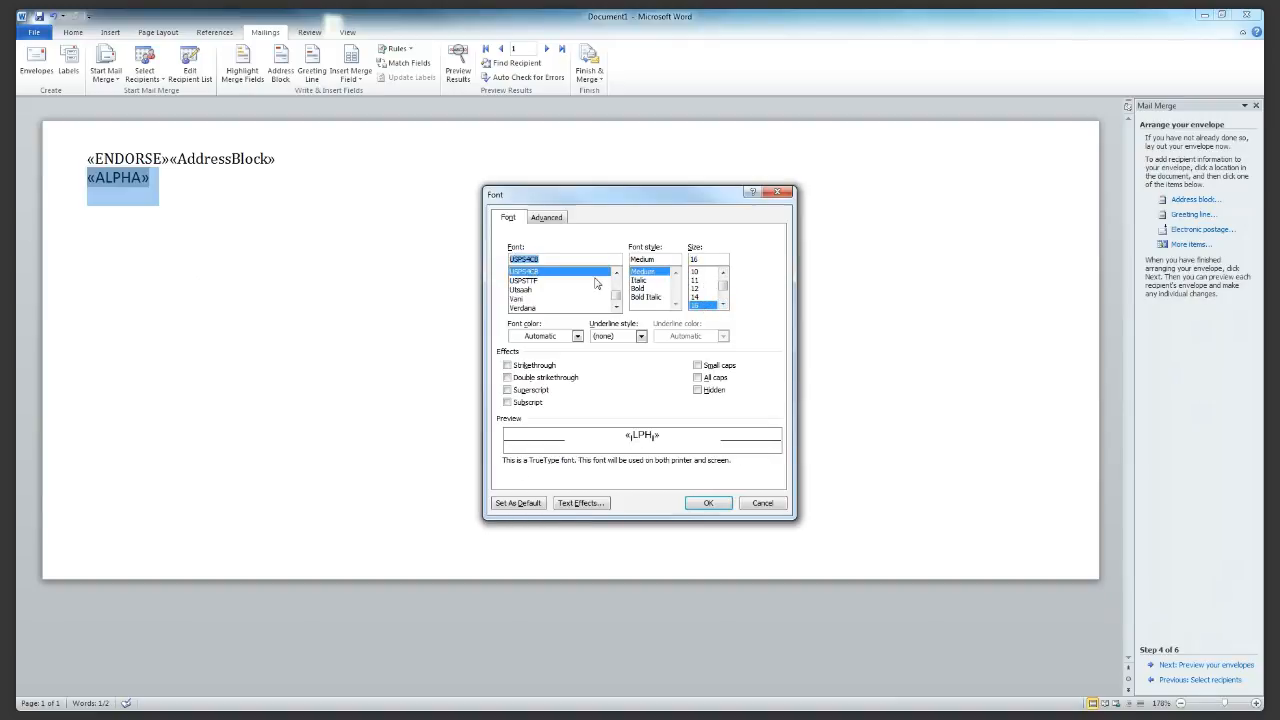
pyautogui.click(708, 502)
pyautogui.click(196, 194)
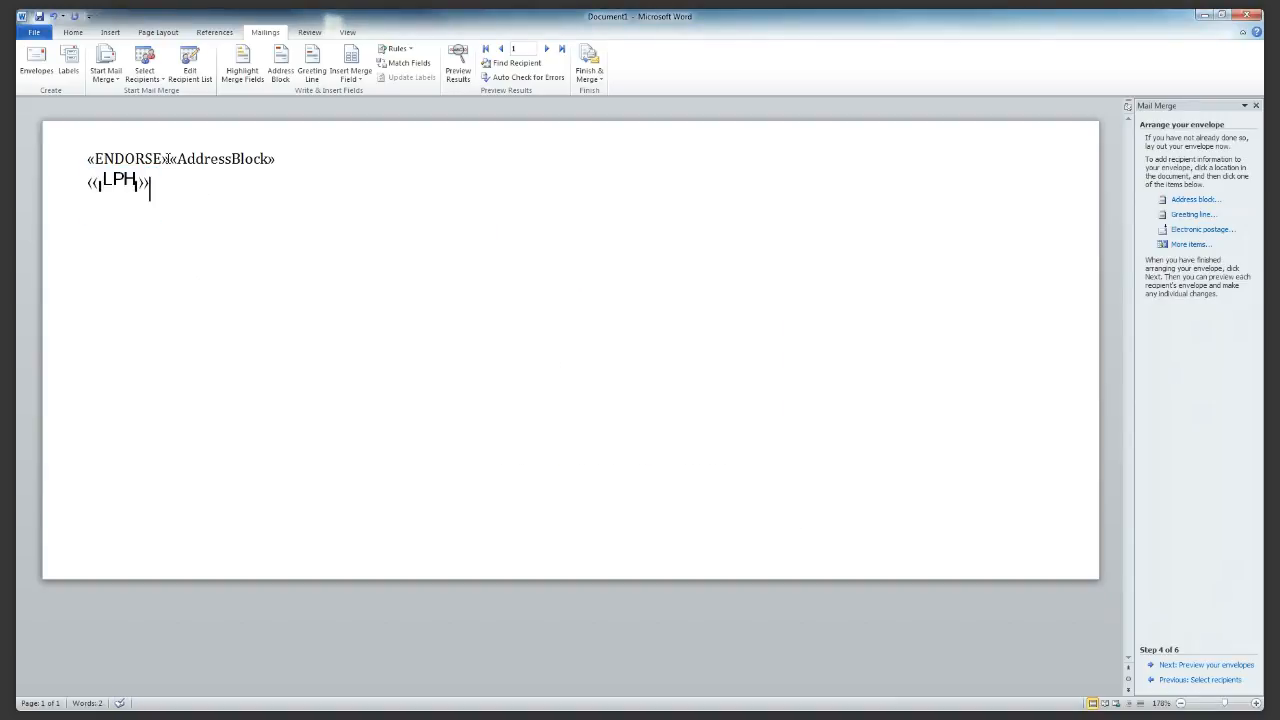
# Break the line after the ENDORSE field so the address block stands on its own line below it
pyautogui.click(168, 159)
pyautogui.press('Return')
pyautogui.moveTo(205, 197); pyautogui.dragTo(115, 172)
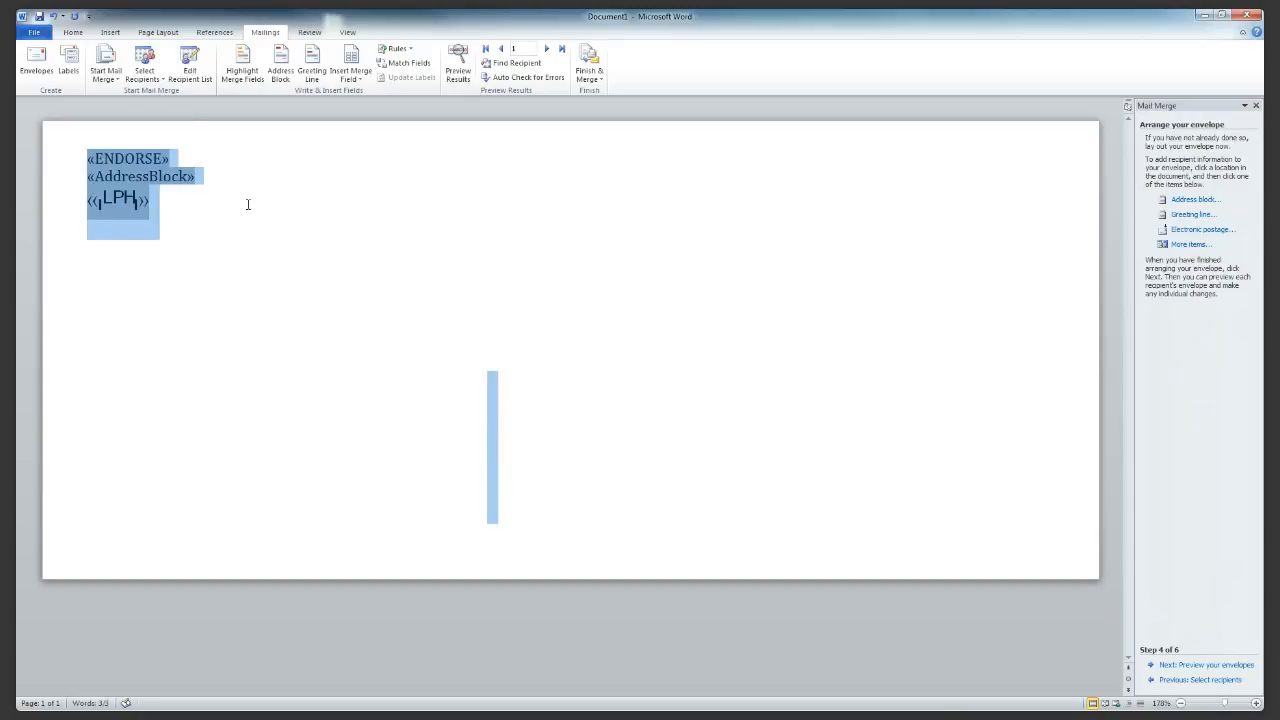
pyautogui.click(248, 204)
# Add eight blank lines above the ENDORSE field to move all three merge fields down the envelope
pyautogui.click(84, 157)
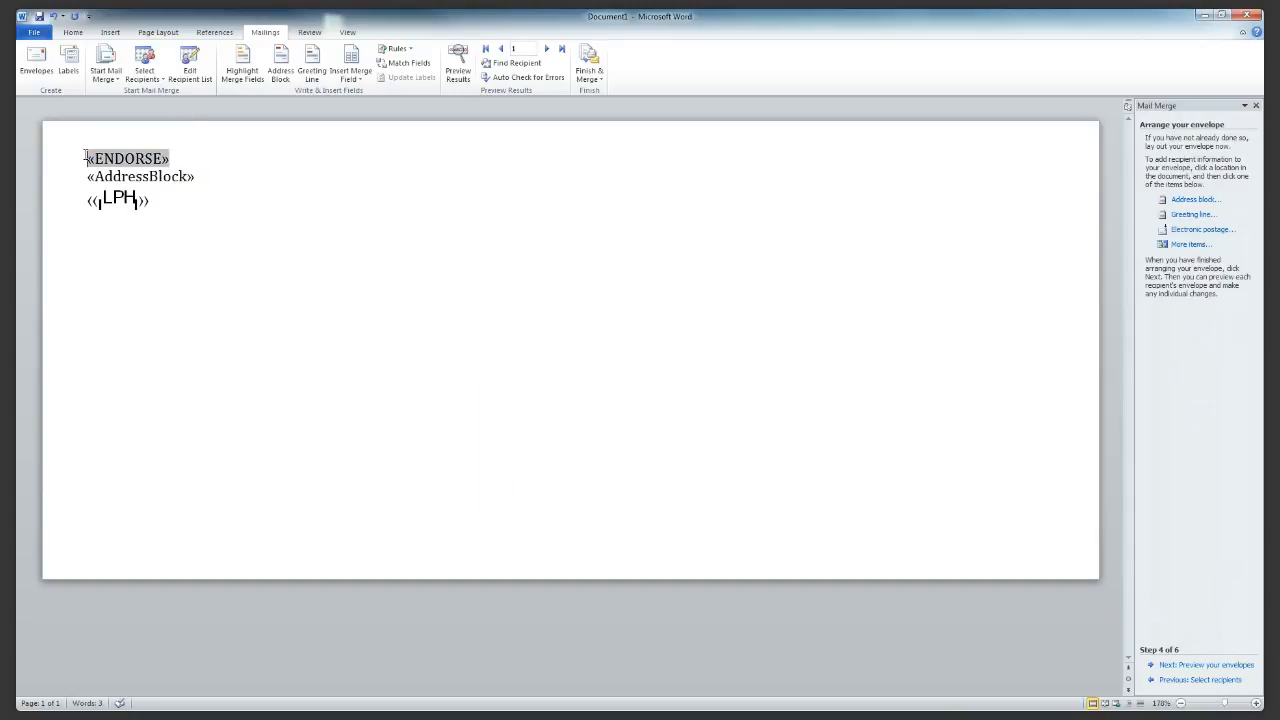
pyautogui.press('Return')
pyautogui.press('Return')
pyautogui.press('Return')
pyautogui.press('Return')
pyautogui.press('Return')
pyautogui.press('Return')
pyautogui.press('Return')
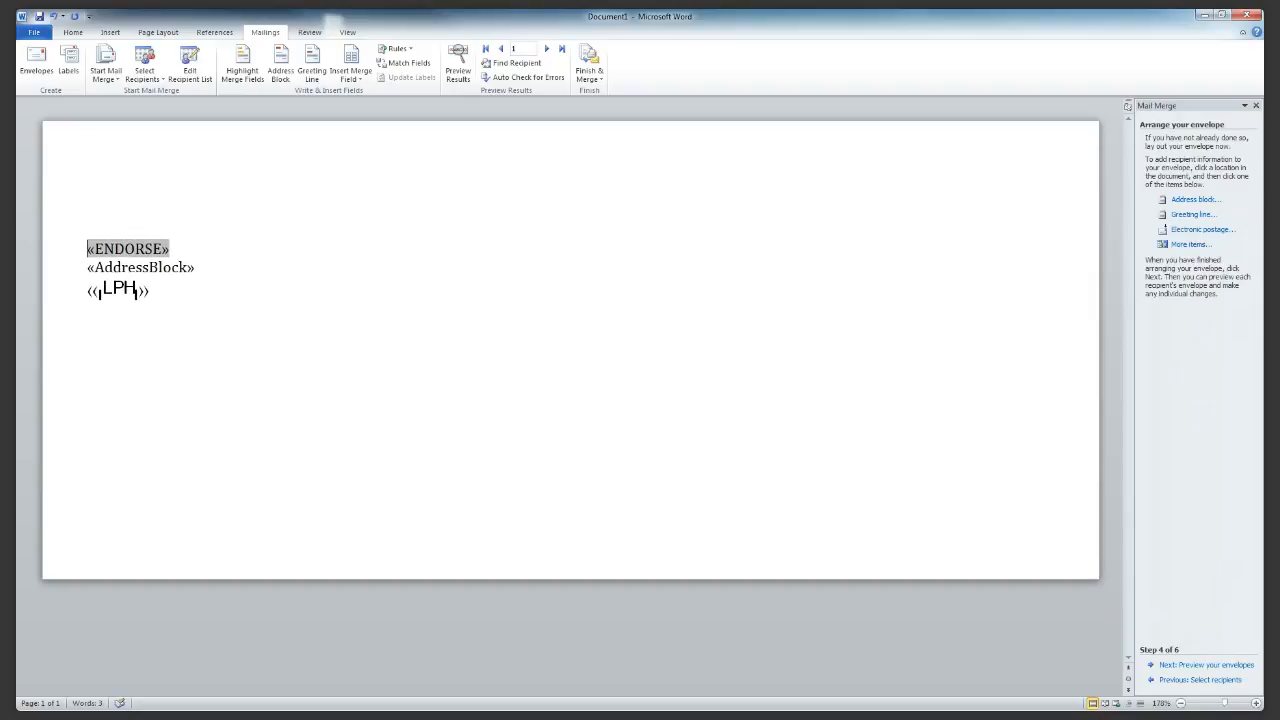
pyautogui.press('Return')
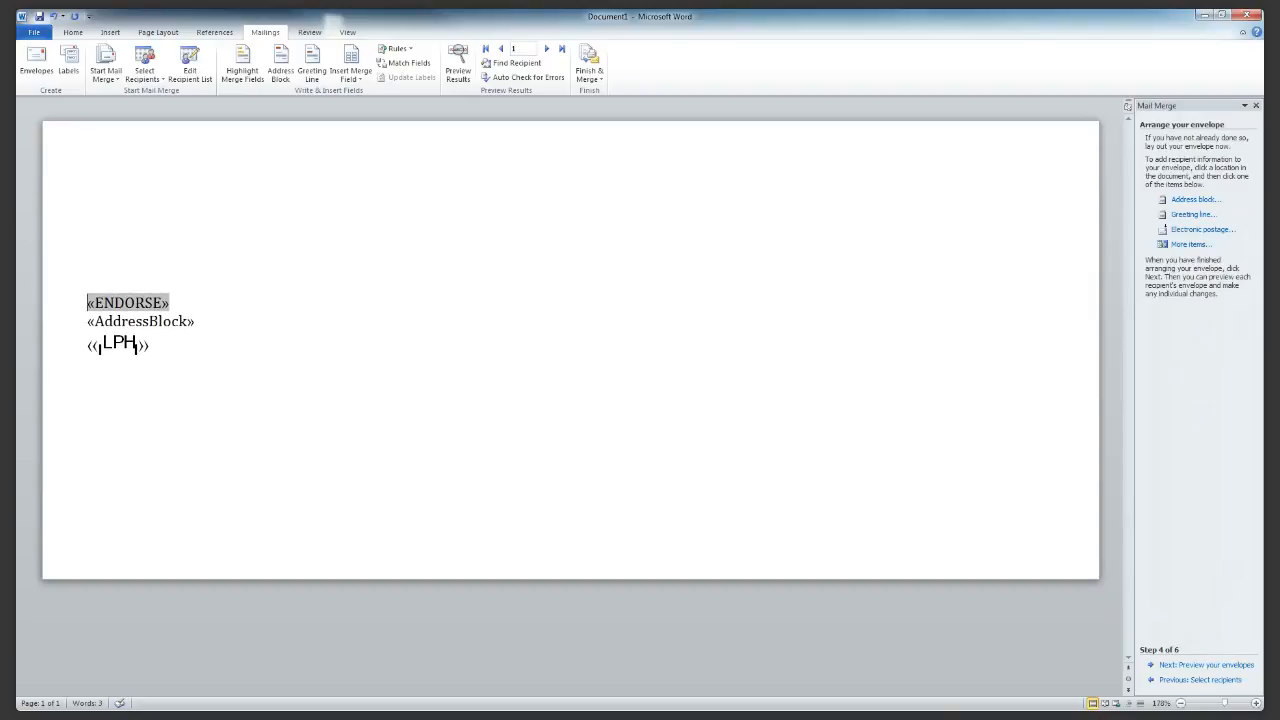
# Indent the ENDORSE field so it starts near the horizontal middle of the envelope
pyautogui.press('Tab')
pyautogui.press('Tab')
pyautogui.press('Tab')
pyautogui.press('Tab')
pyautogui.press('Tab')
pyautogui.press('Tab')
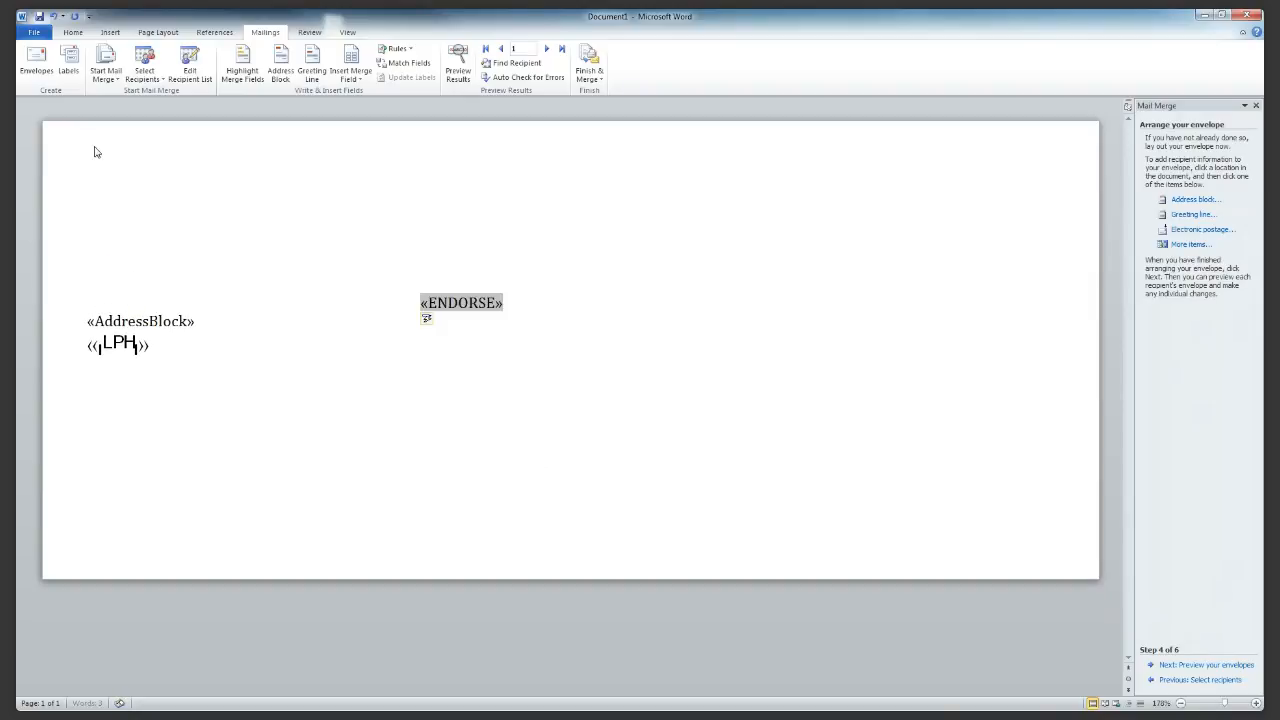
pyautogui.press('Tab')
pyautogui.click(486, 320)
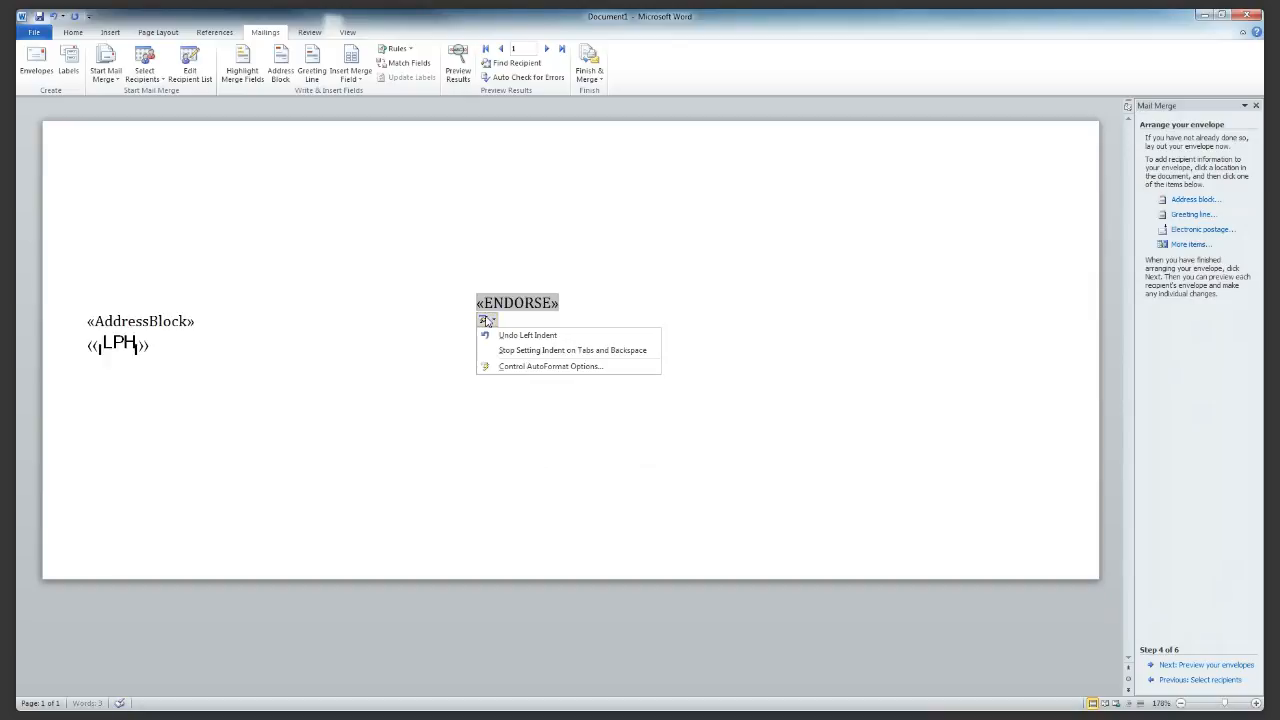
pyautogui.press('Escape')
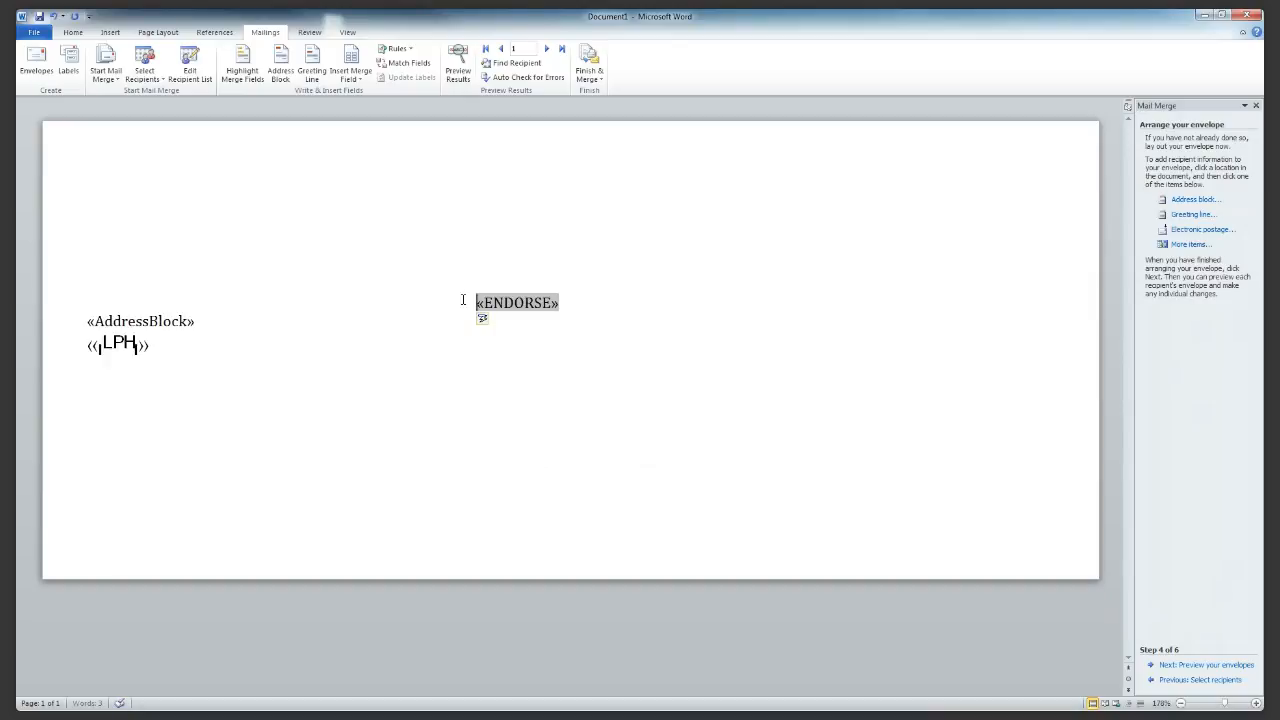
pyautogui.press('Tab')
pyautogui.press('Tab')
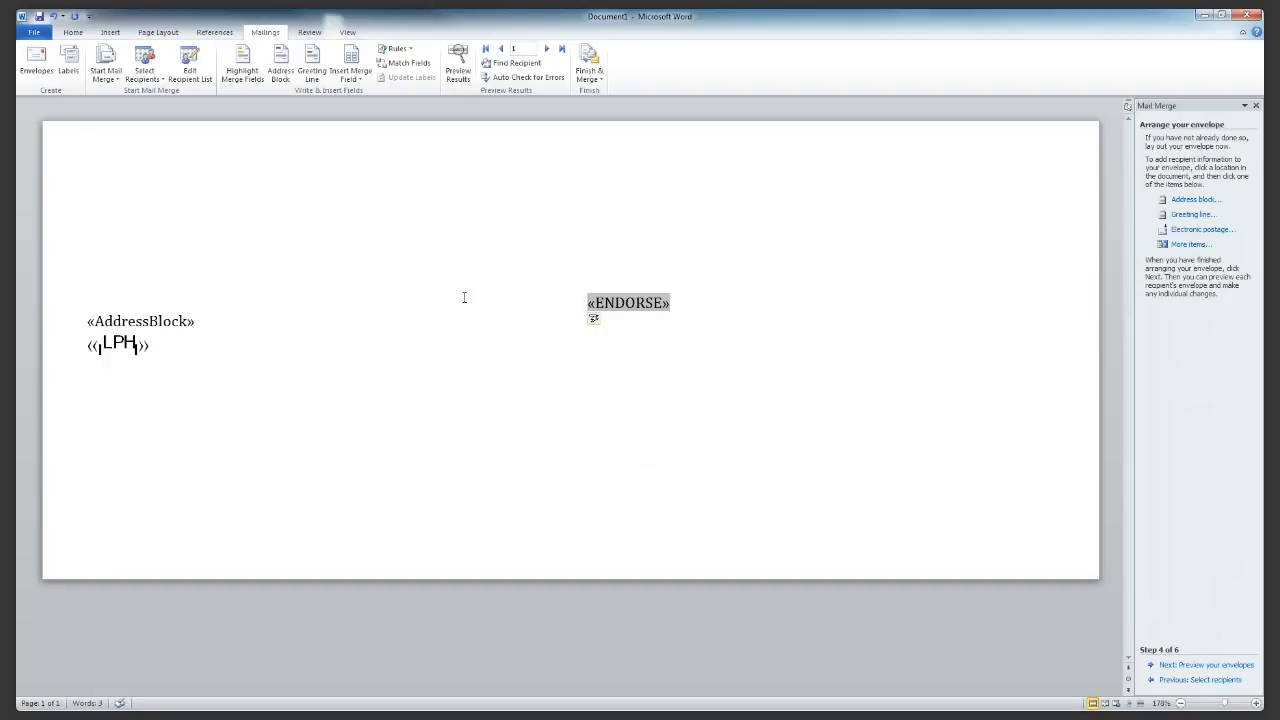
pyautogui.press('BackSpace')
# Indent the address block so it lines up with the ENDORSE field above it
pyautogui.click(90, 320)
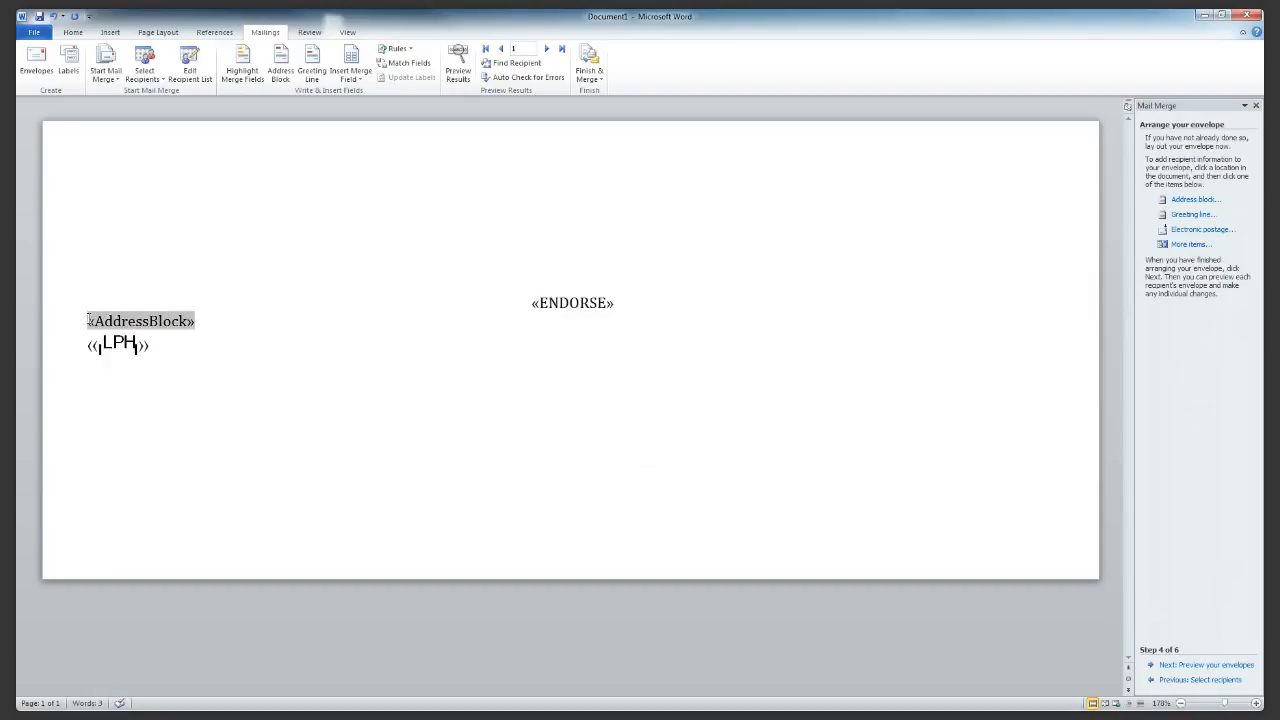
pyautogui.press('Tab')
pyautogui.press('Tab')
pyautogui.press('Tab')
pyautogui.press('Tab')
pyautogui.press('Tab')
pyautogui.press('Tab')
pyautogui.press('Tab')
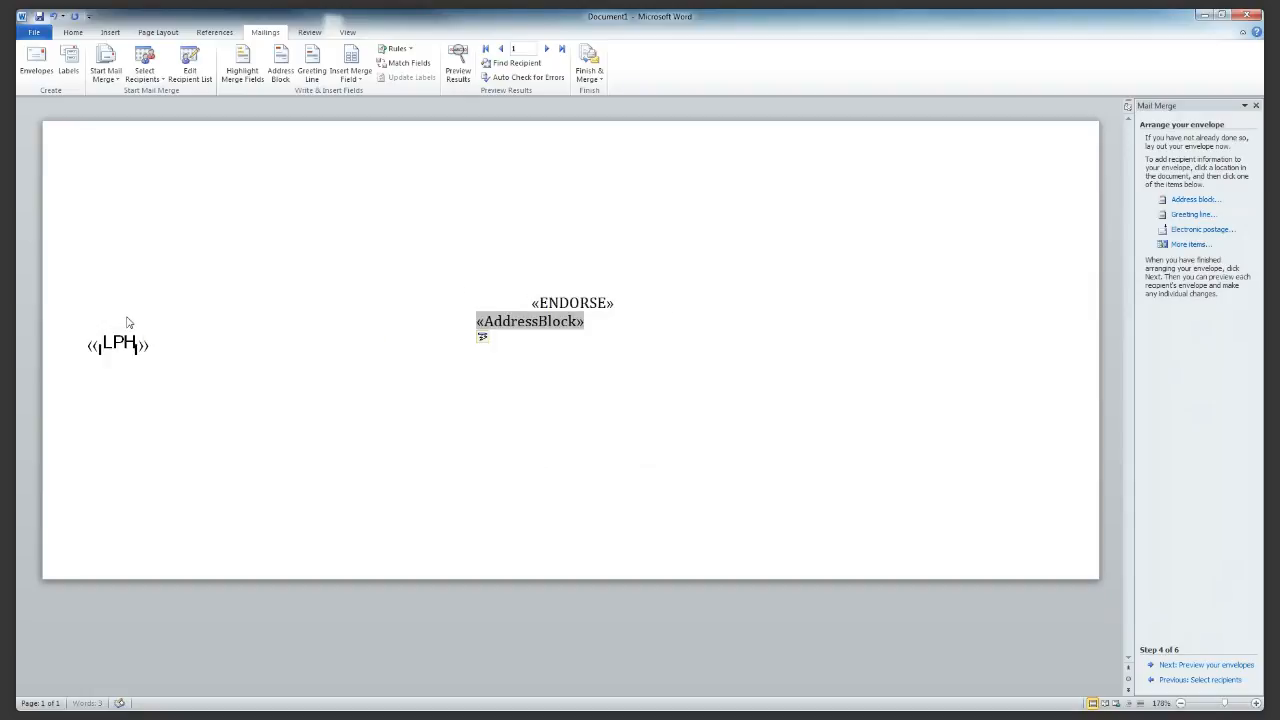
pyautogui.press('Tab')
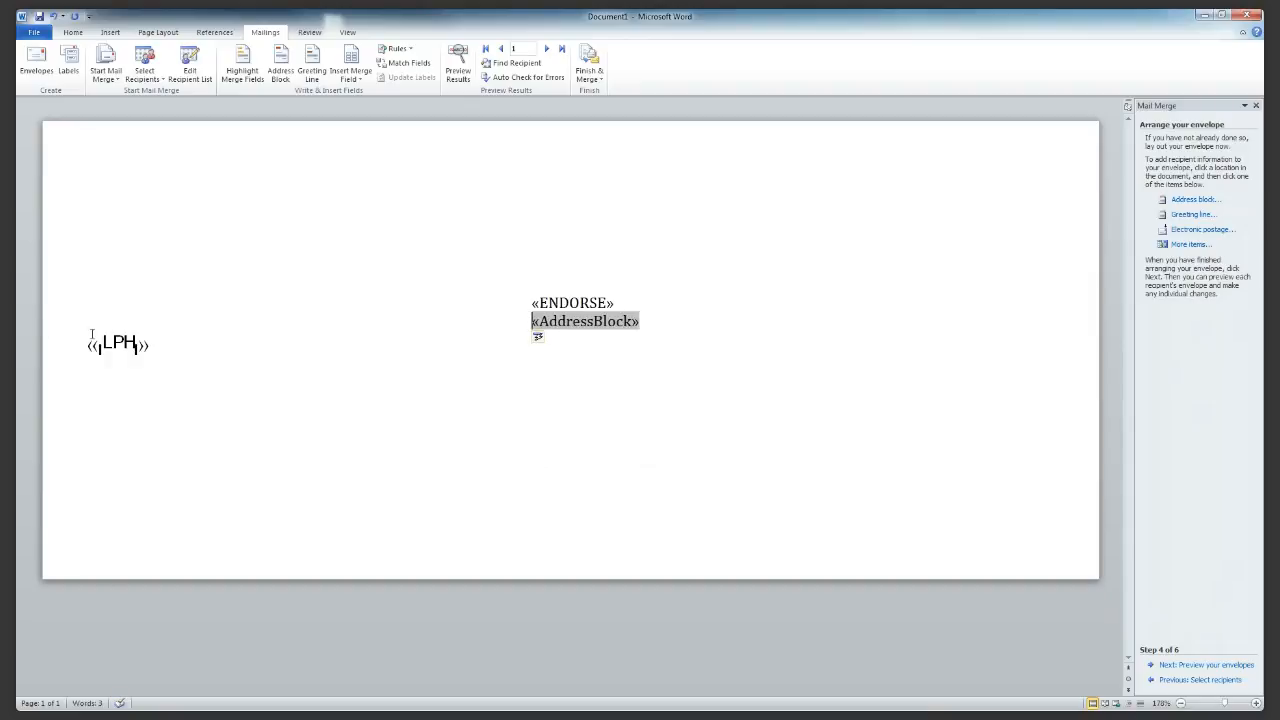
# Try to indent the ALPHA barcode field so it lines up under the address block
pyautogui.click(88, 343)
pyautogui.press('Tab')
pyautogui.press('Tab')
pyautogui.press('Tab')
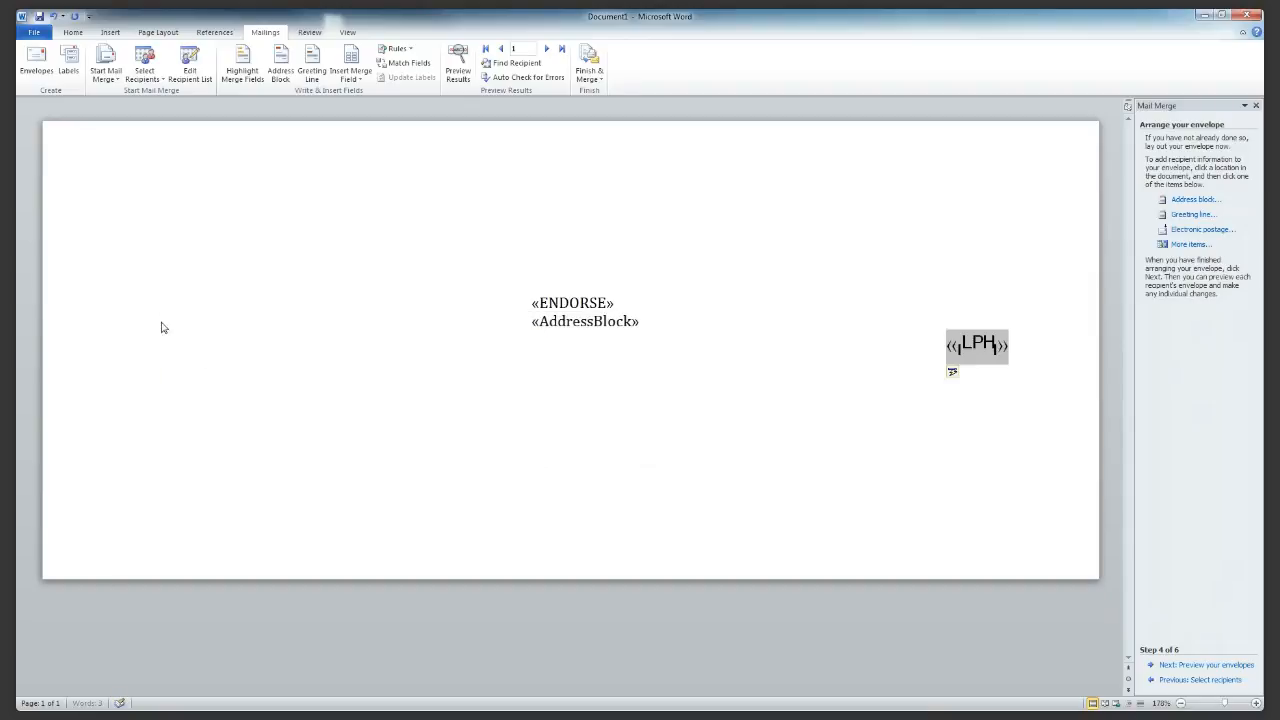
pyautogui.press('BackSpace')
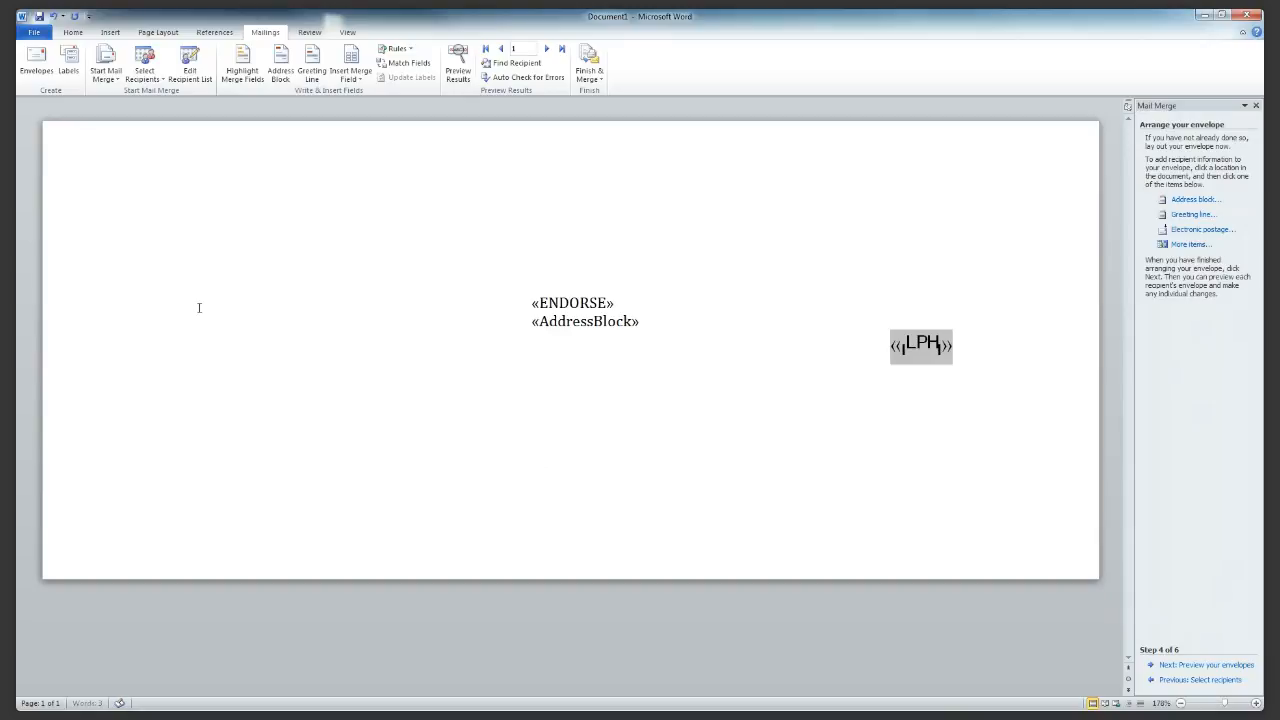
pyautogui.press('BackSpace')
pyautogui.press('BackSpace')
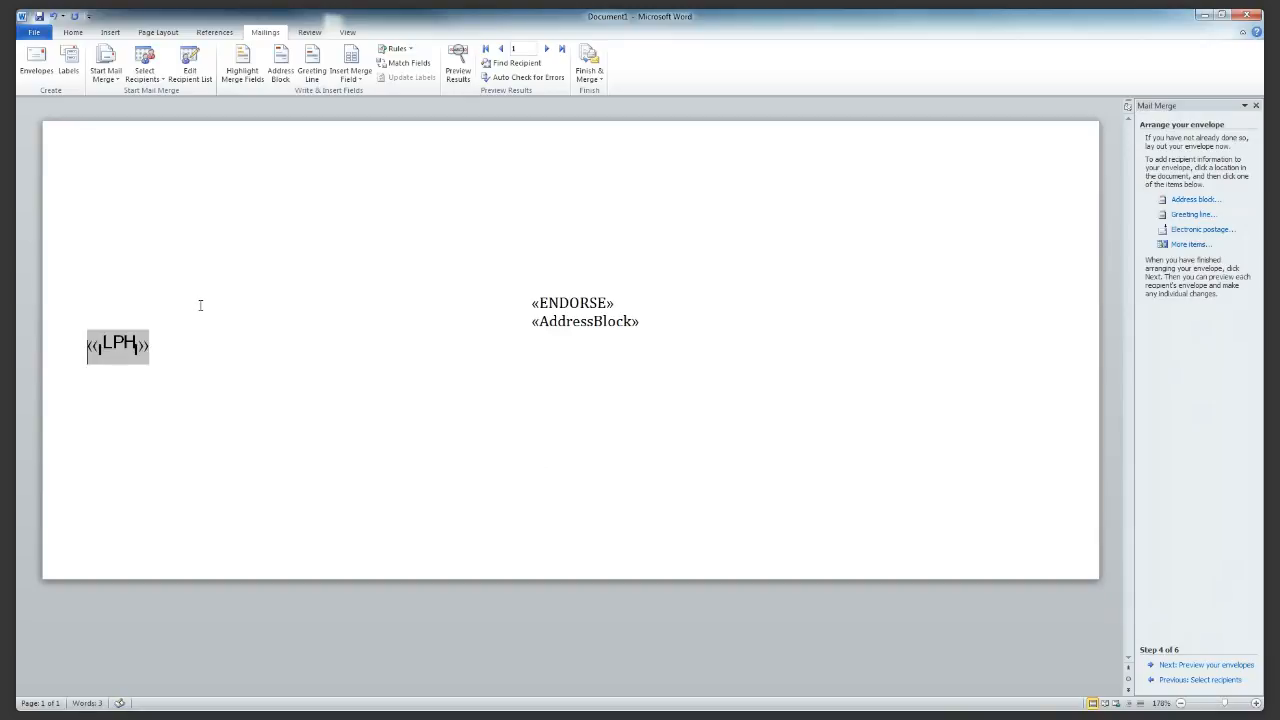
pyautogui.press('Tab')
pyautogui.press('Tab')
pyautogui.press('Tab')
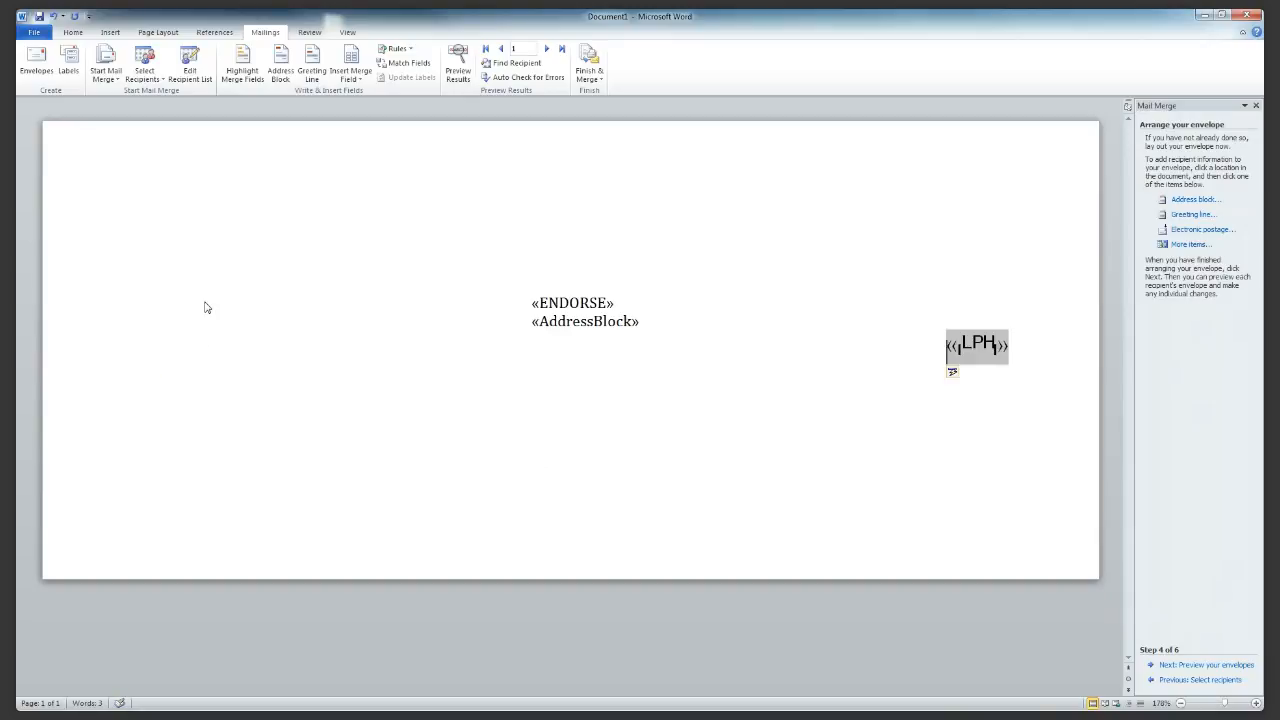
pyautogui.press('BackSpace')
pyautogui.press('BackSpace')
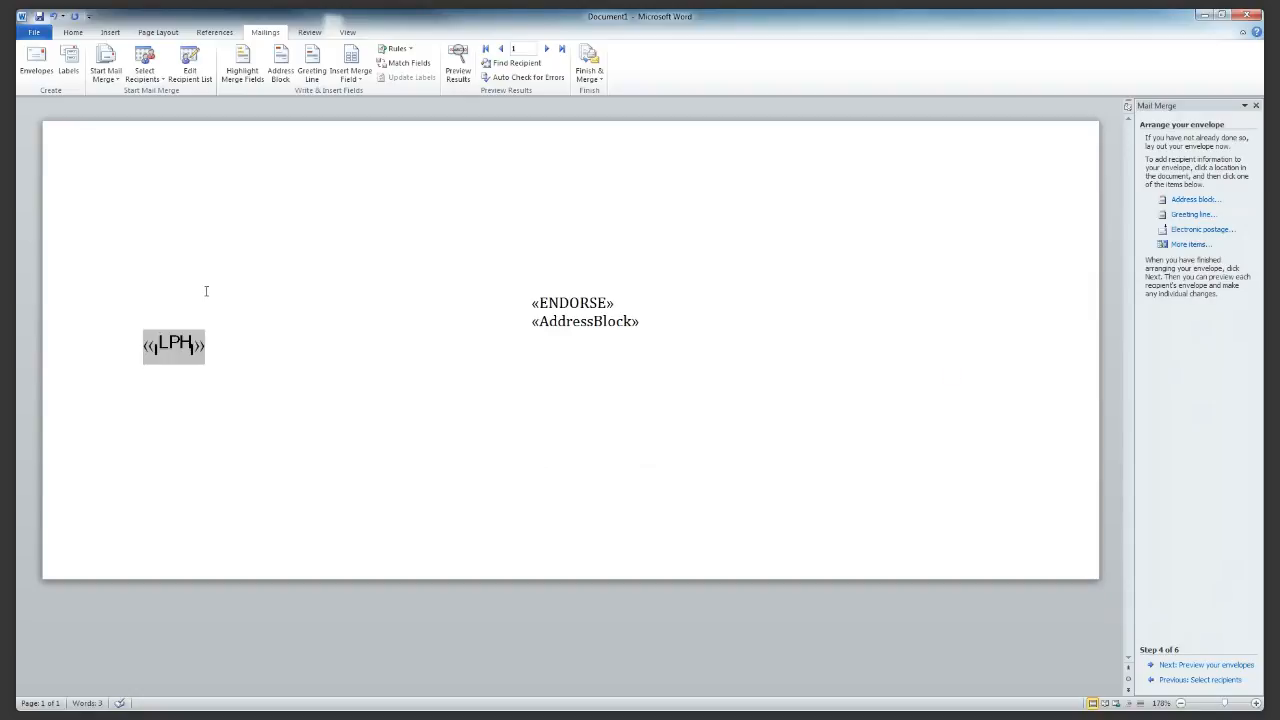
pyautogui.press('Tab')
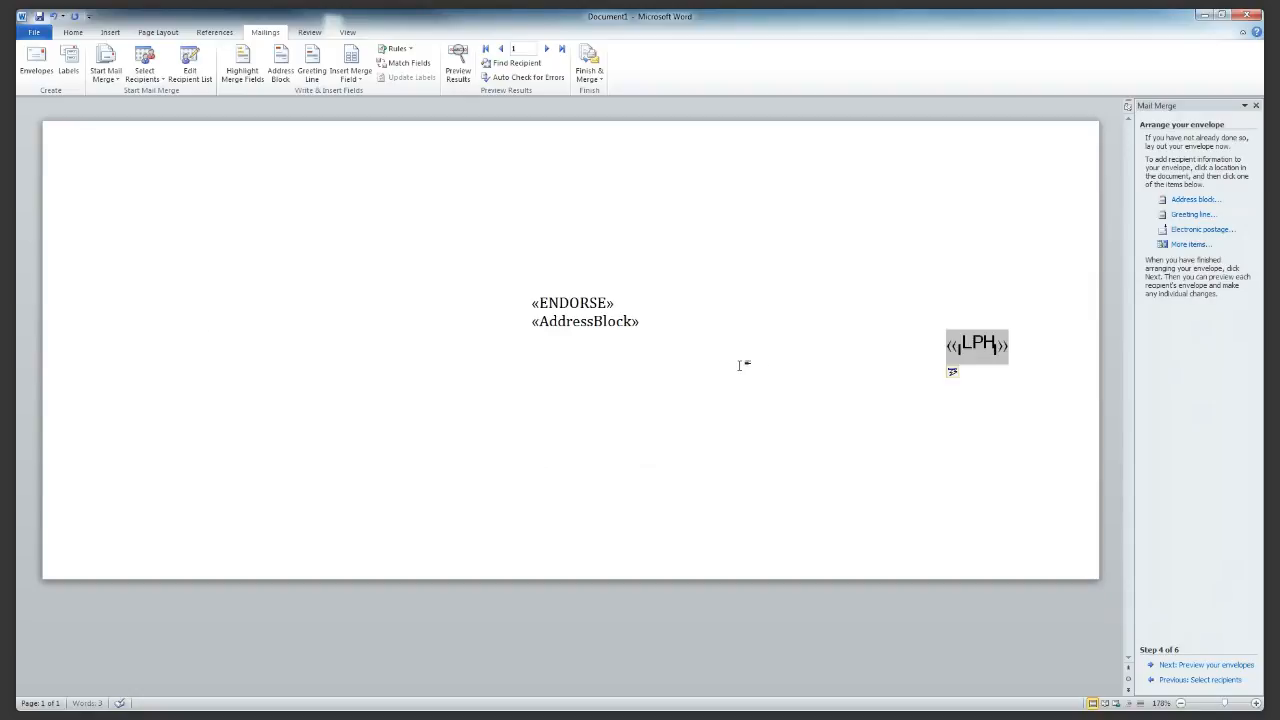
# Move the ALPHA barcode field down near the envelope's lower edge with blank lines, keeping it on the first page
pyautogui.press('Return')
pyautogui.press('Return')
pyautogui.press('Return')
pyautogui.press('Return')
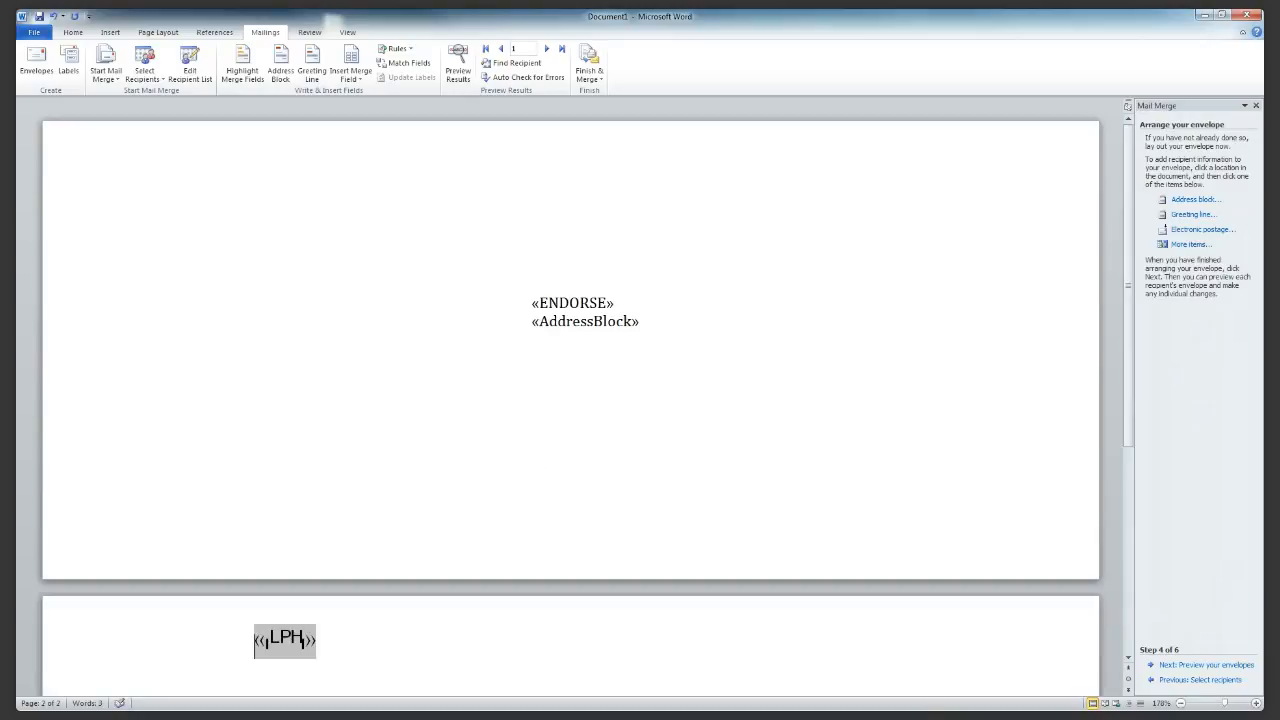
pyautogui.press('BackSpace')
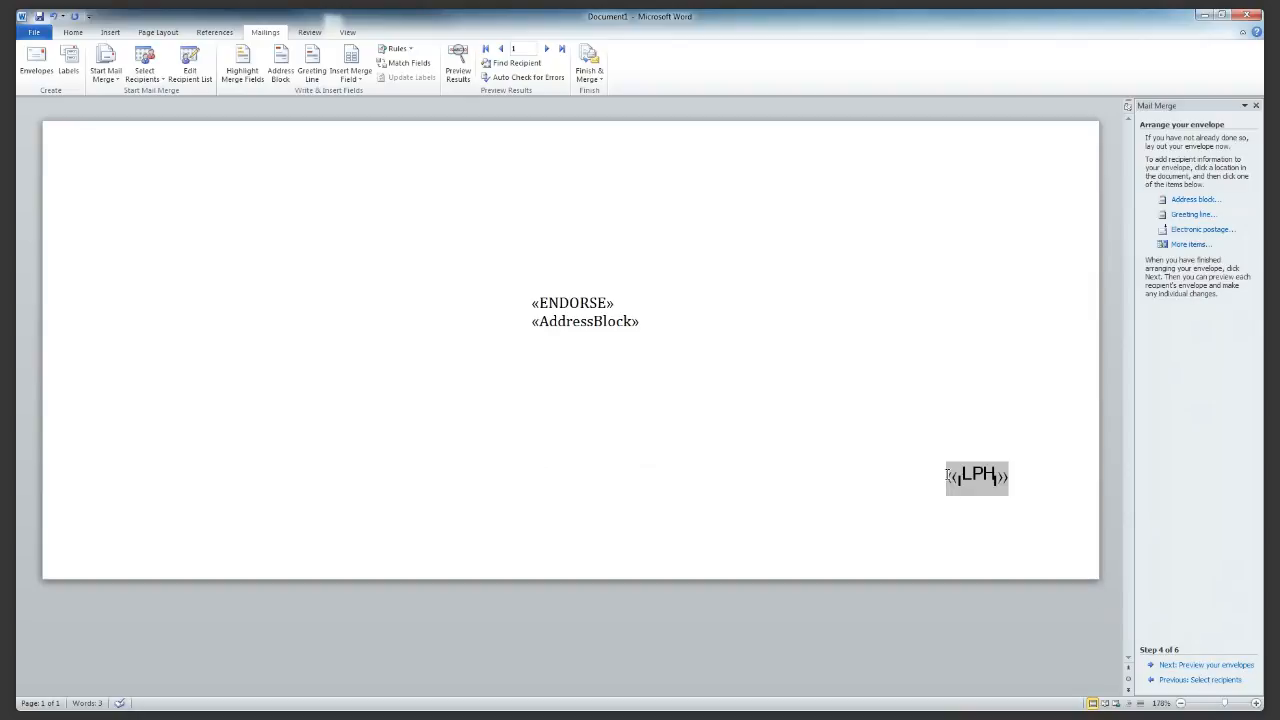
# Try different indents for the ALPHA barcode field near the envelope's lower edge, preview the merged envelope, and return to arranging it
pyautogui.press('BackSpace')
pyautogui.press('Return')
pyautogui.press('BackSpace')
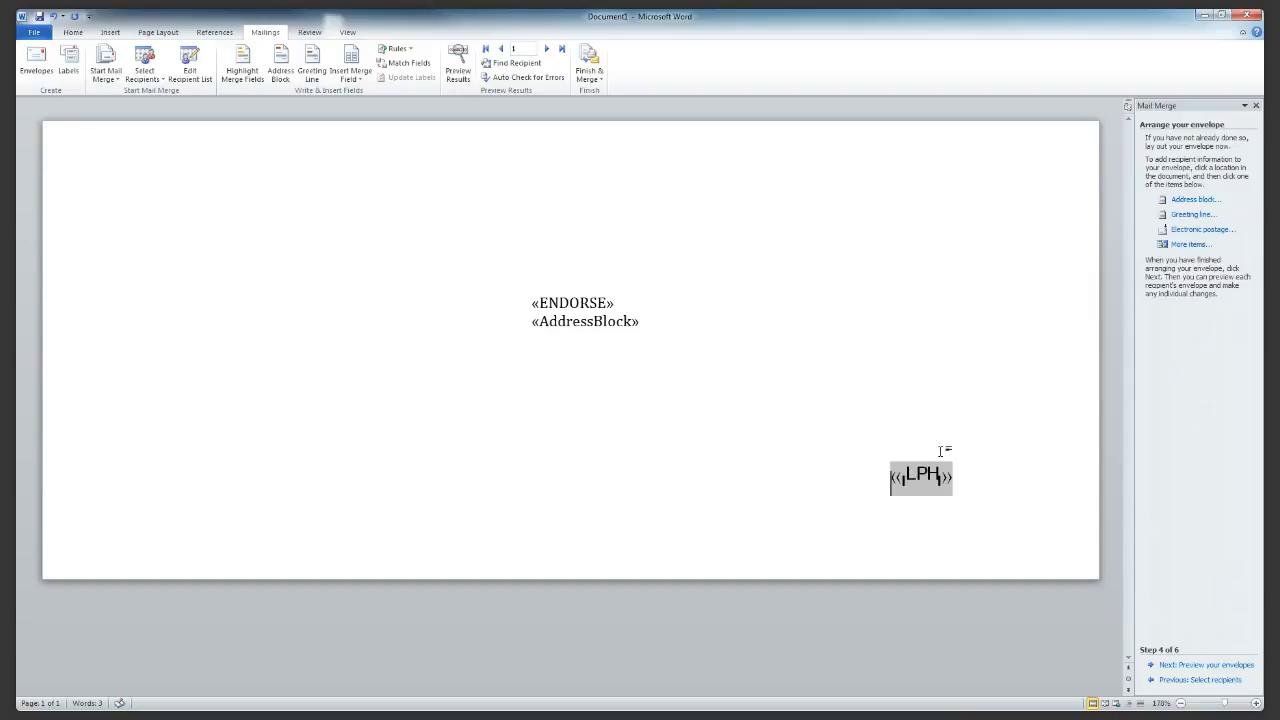
pyautogui.press('BackSpace')
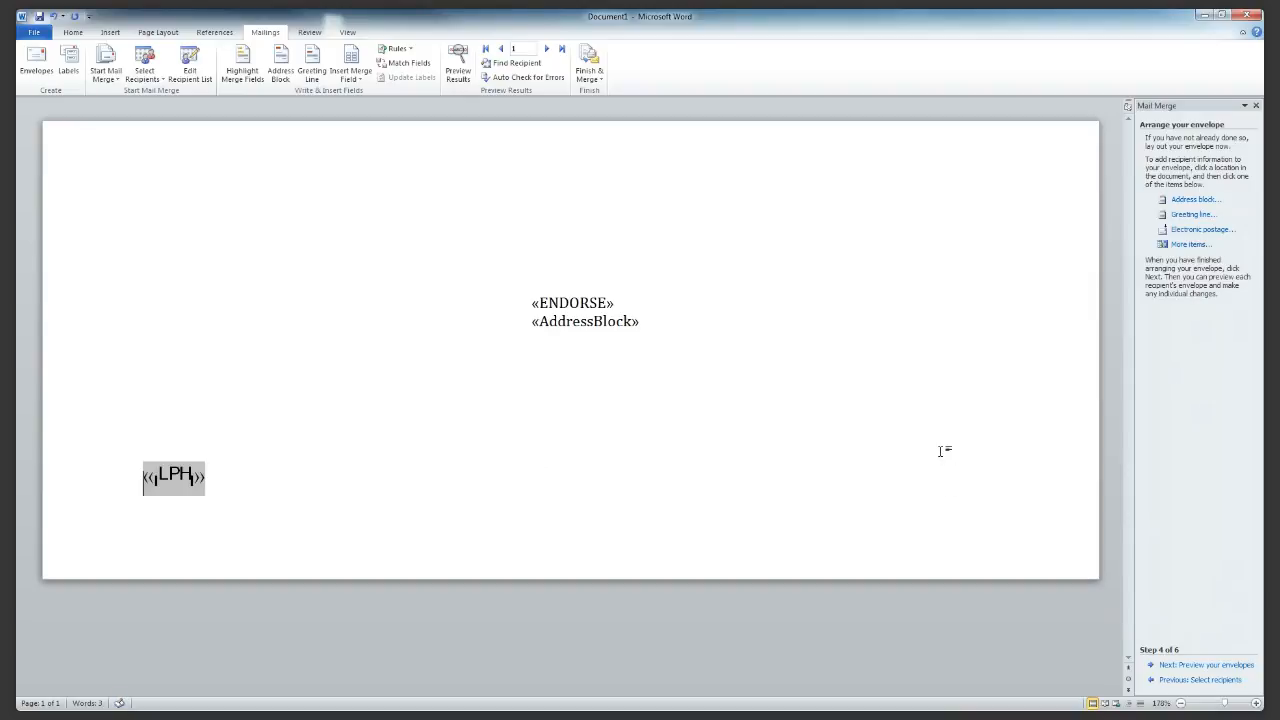
pyautogui.press('Return')
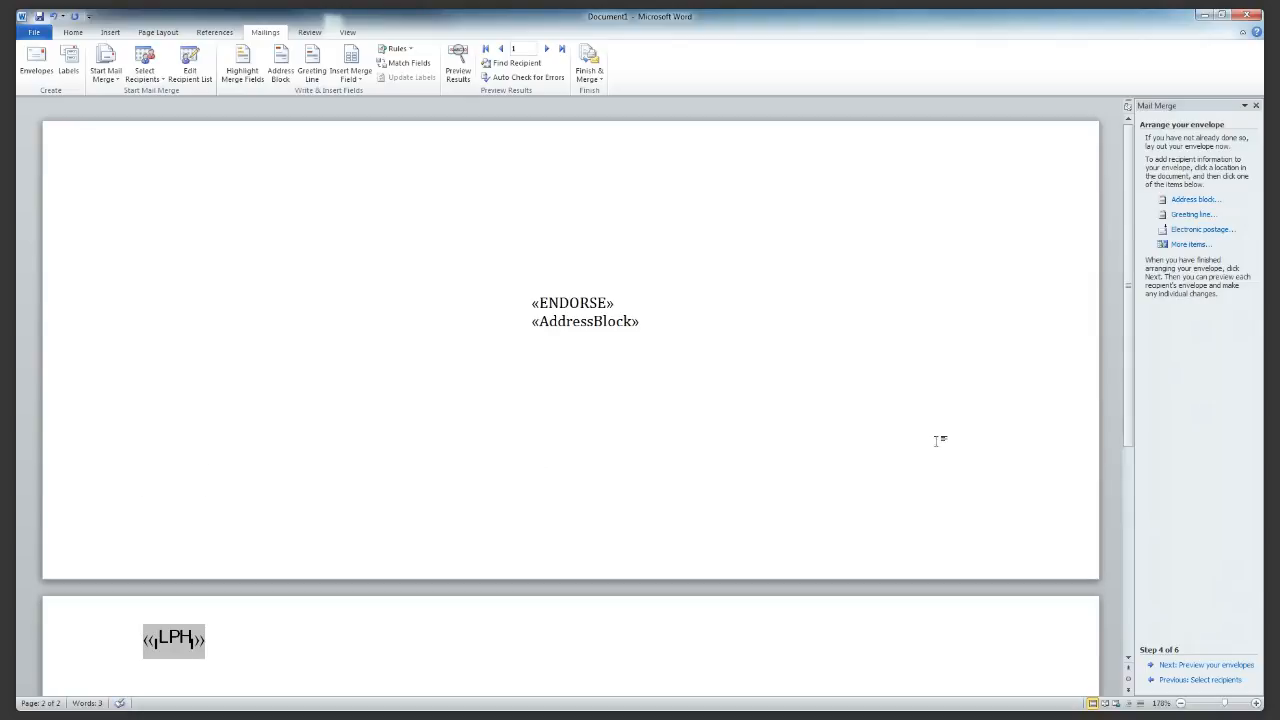
pyautogui.press('BackSpace')
pyautogui.press('Tab')
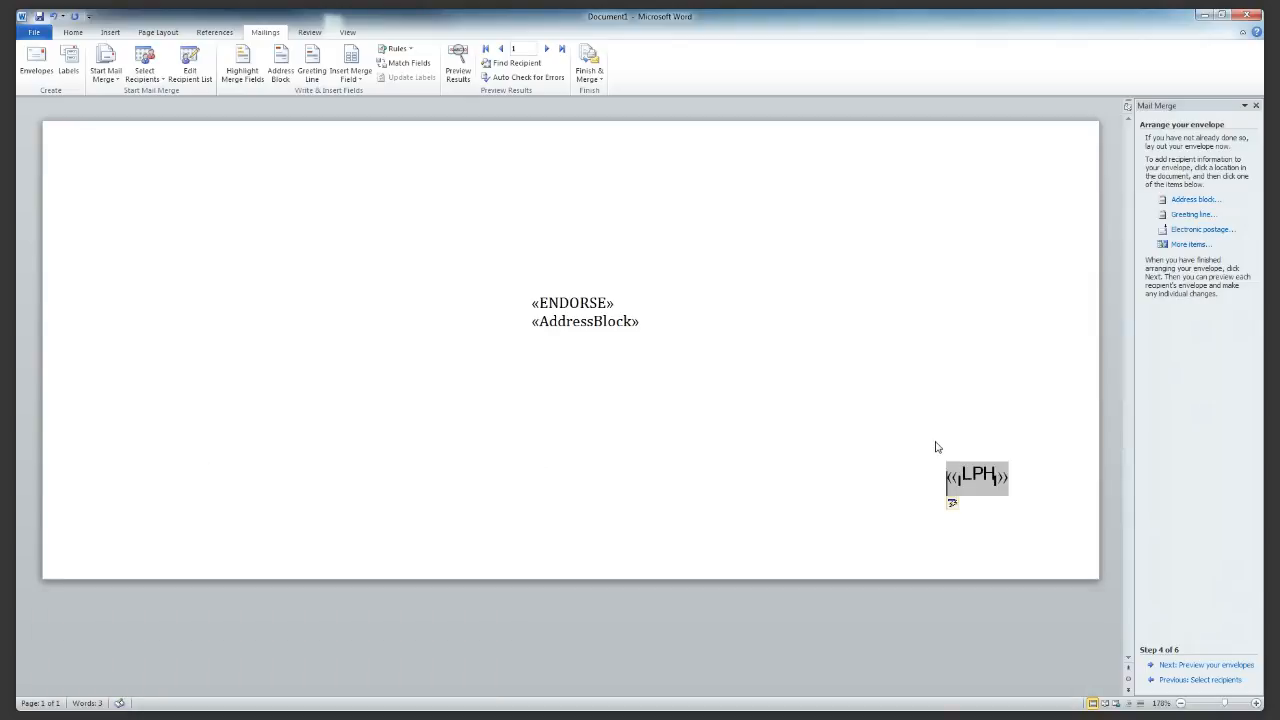
pyautogui.click(1192, 666)
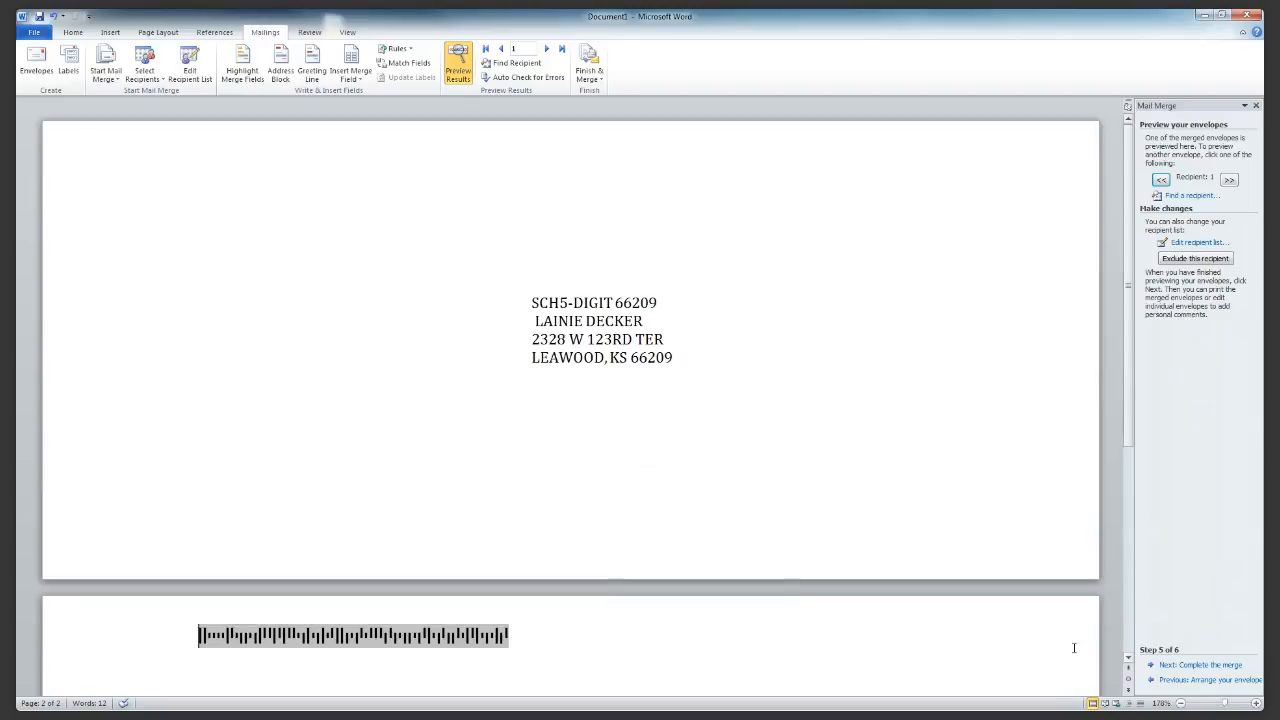
pyautogui.click(1185, 680)
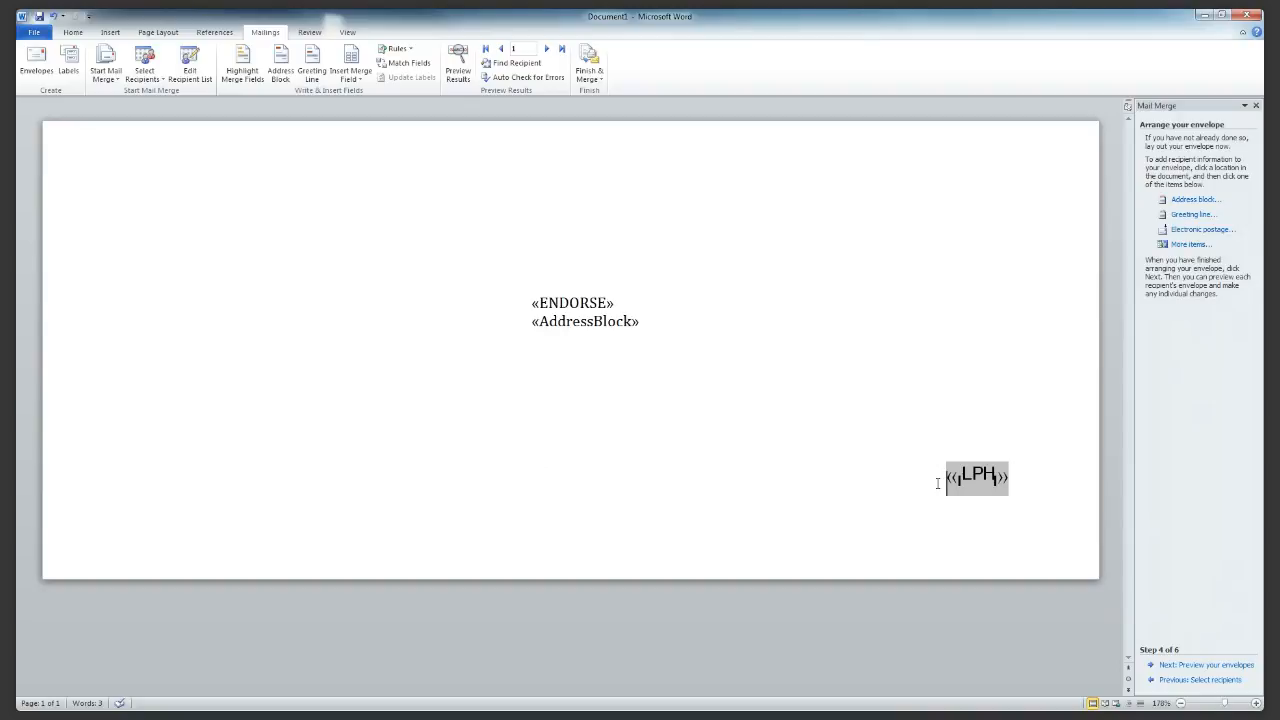
# Try the ALPHA barcode field higher up on the envelope at the right margin, preview it, remove its indent, and return to arranging
pyautogui.press('BackSpace')
pyautogui.press('BackSpace')
pyautogui.press('BackSpace')
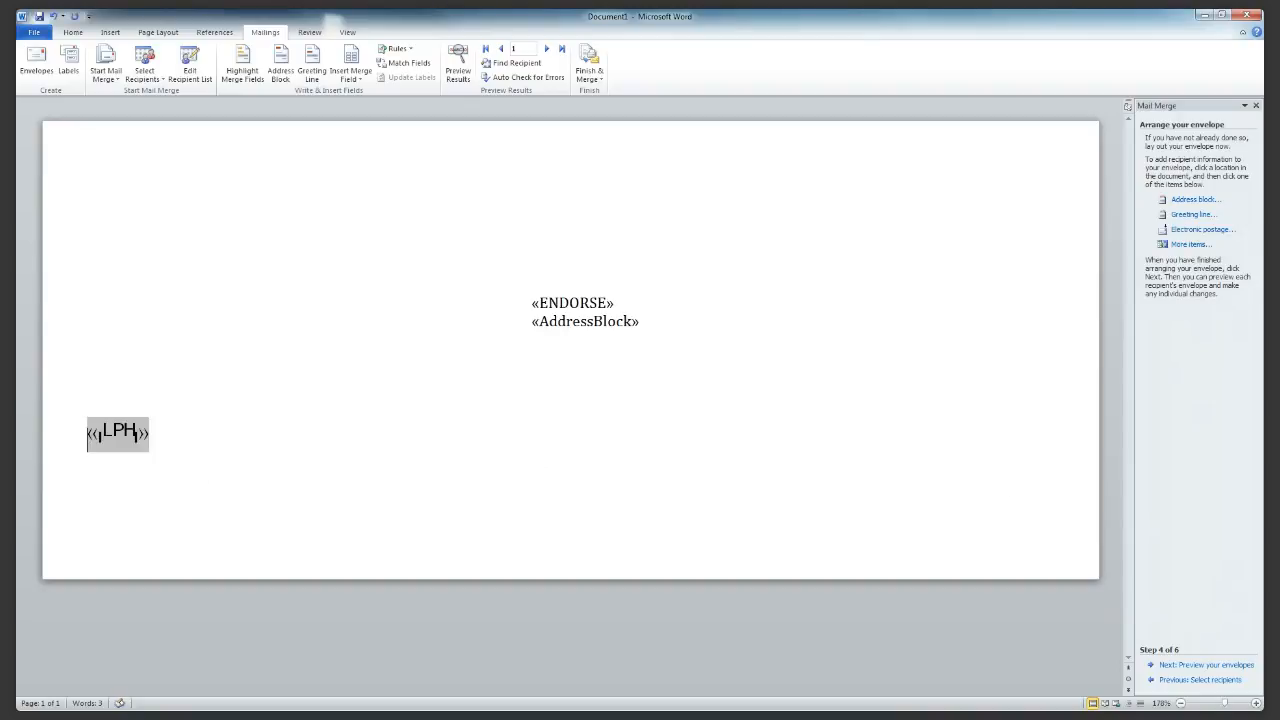
pyautogui.press('BackSpace')
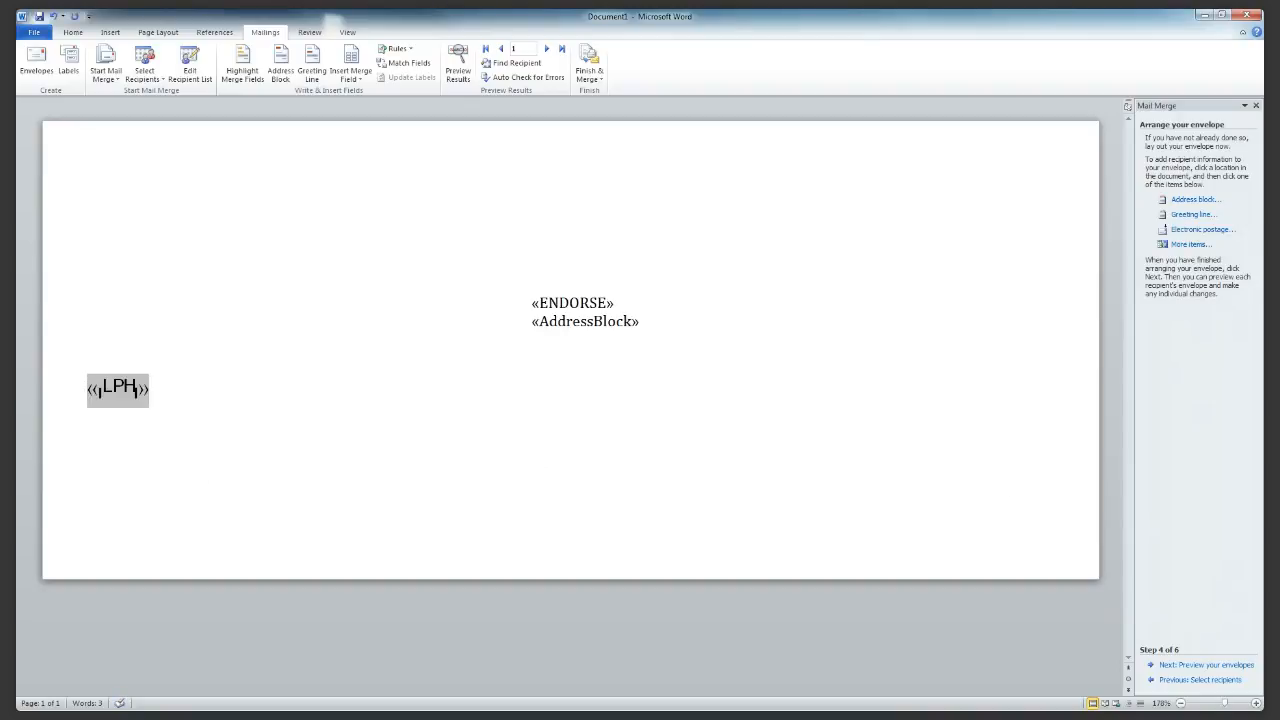
pyautogui.press('Tab')
pyautogui.press('Tab')
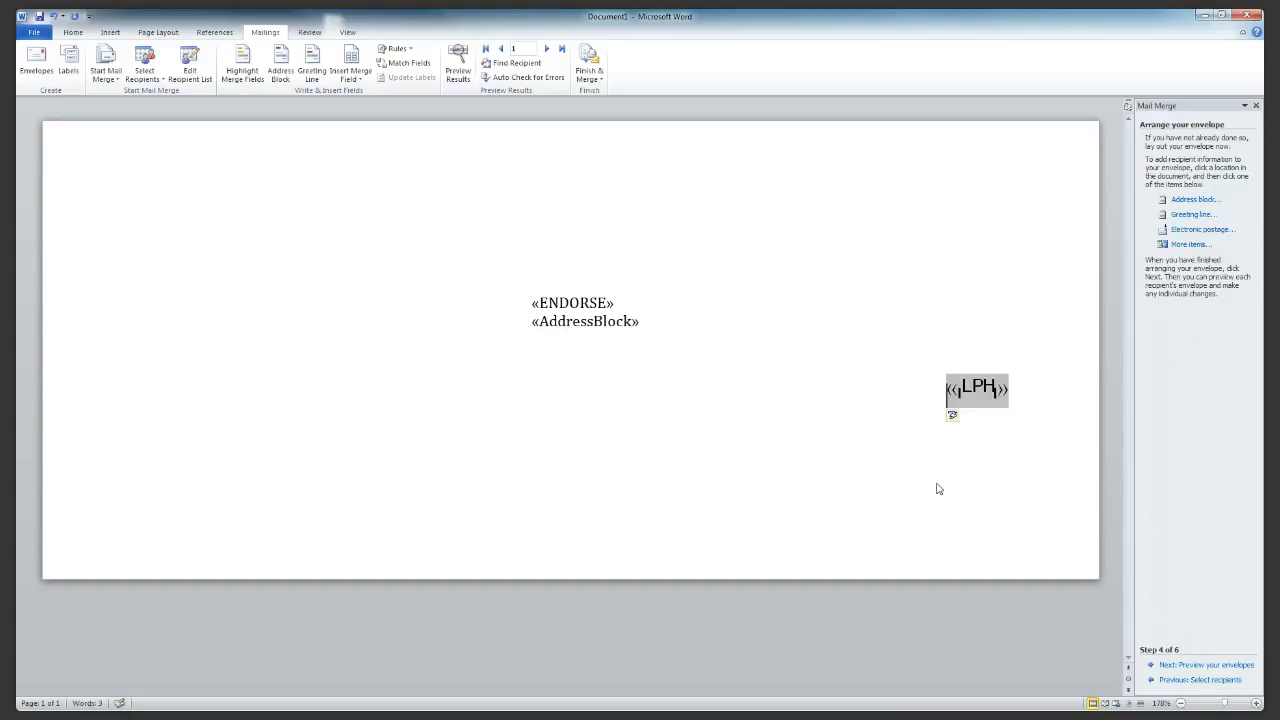
pyautogui.click(1192, 665)
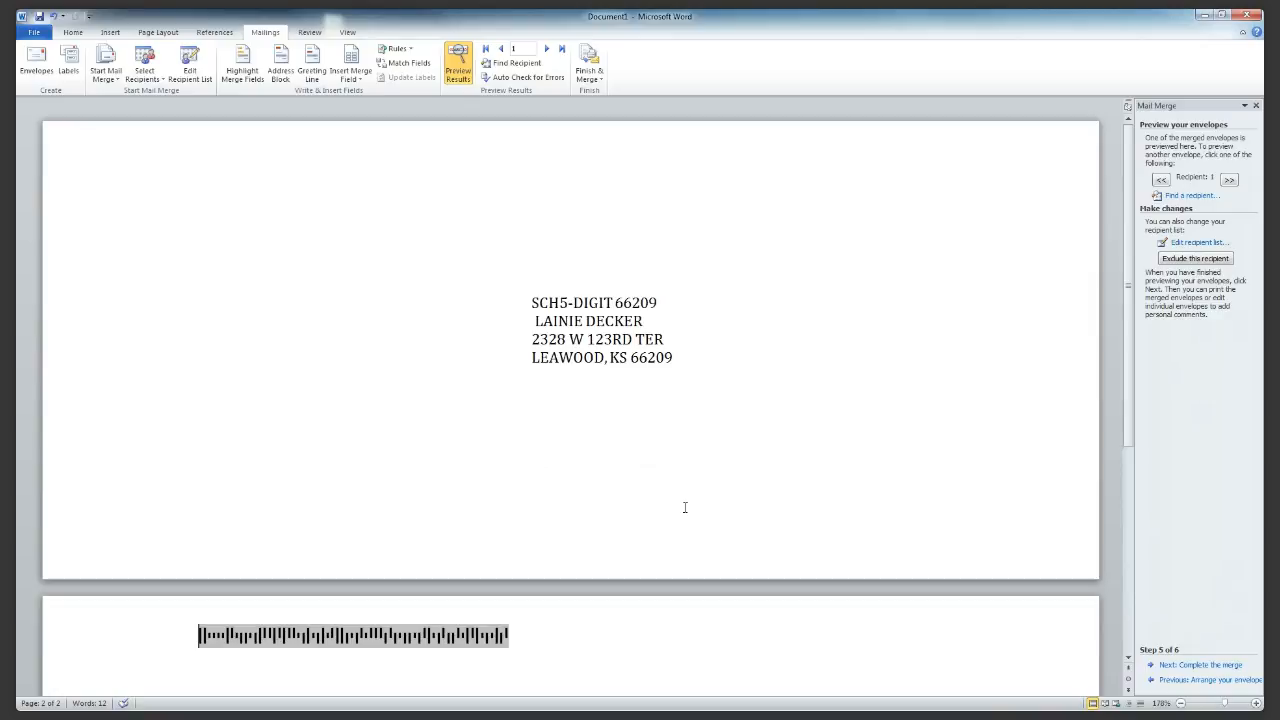
pyautogui.press('BackSpace')
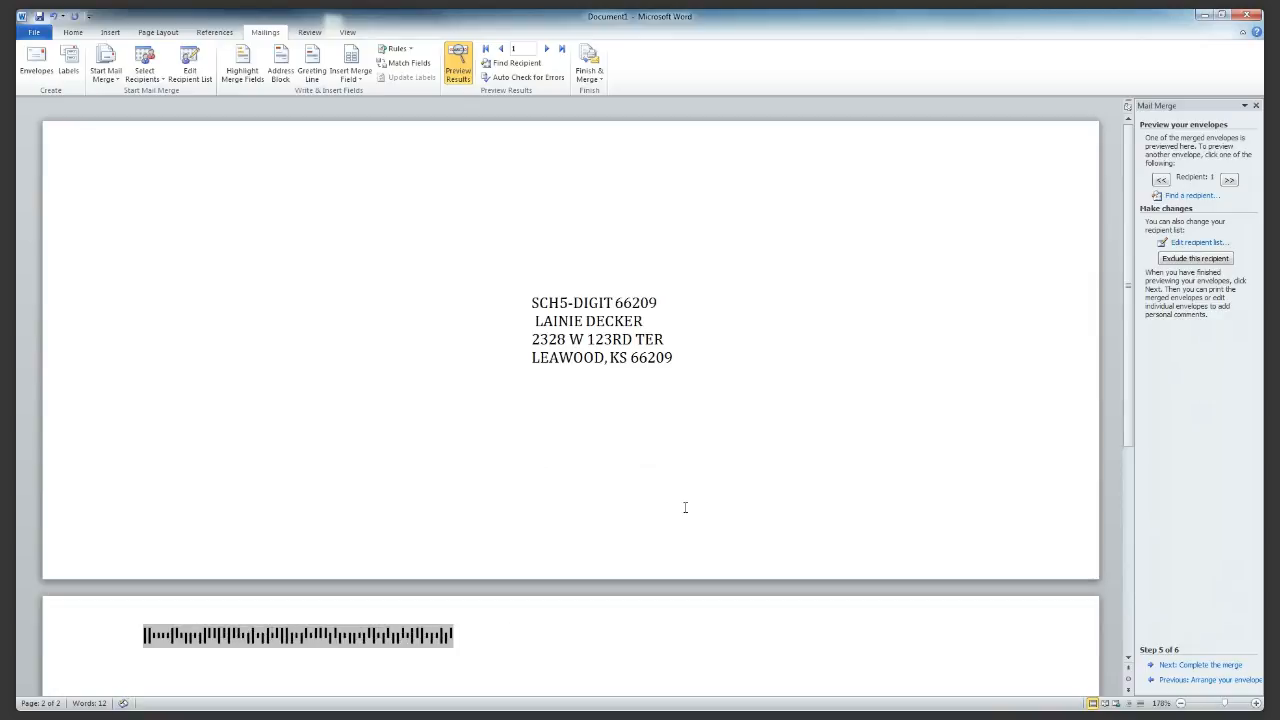
pyautogui.press('BackSpace')
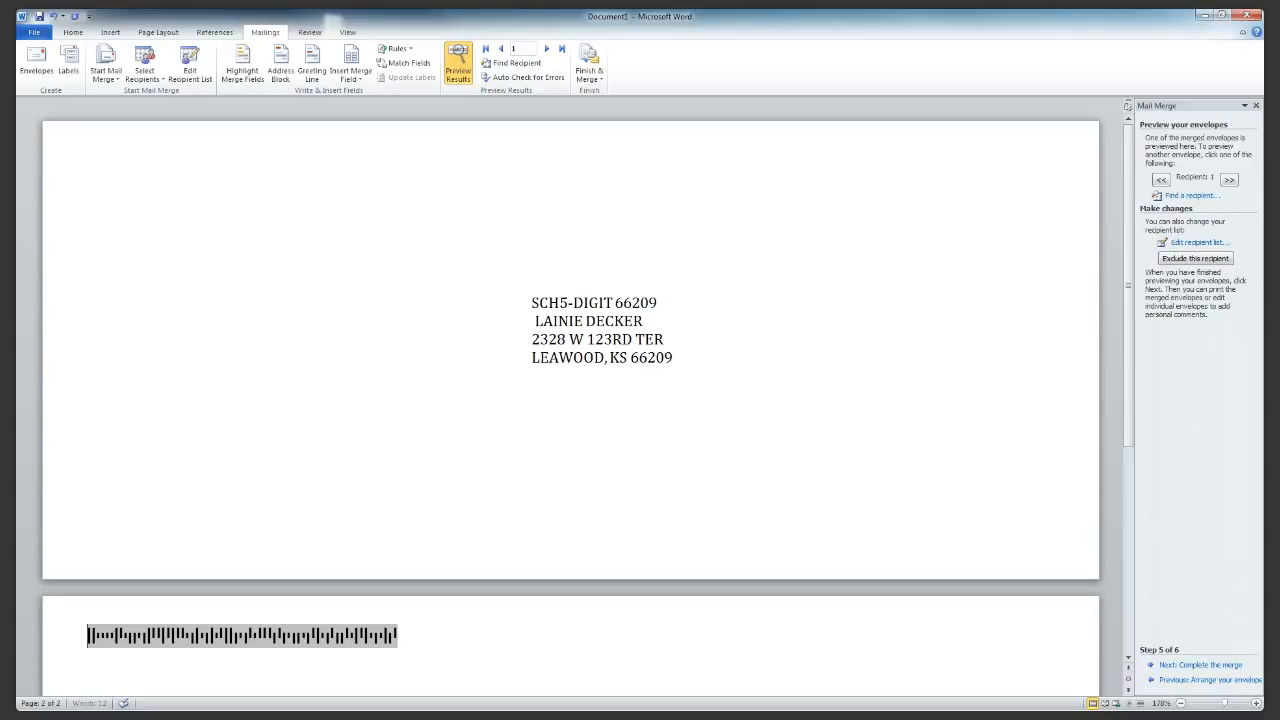
pyautogui.click(1205, 680)
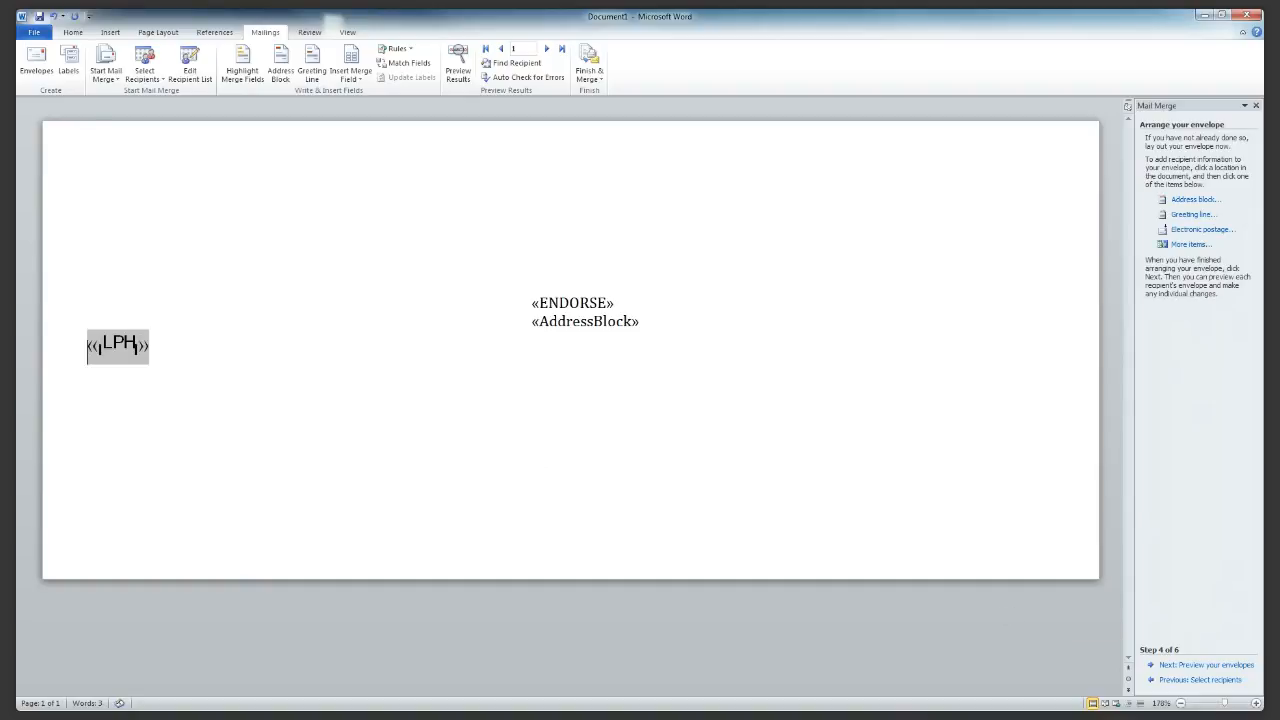
# Try right-aligning the ALPHA barcode field on the line below the address block and check the barcode in the envelope preview
pyautogui.press('Tab')
pyautogui.hotkey('ctrl', 'r')
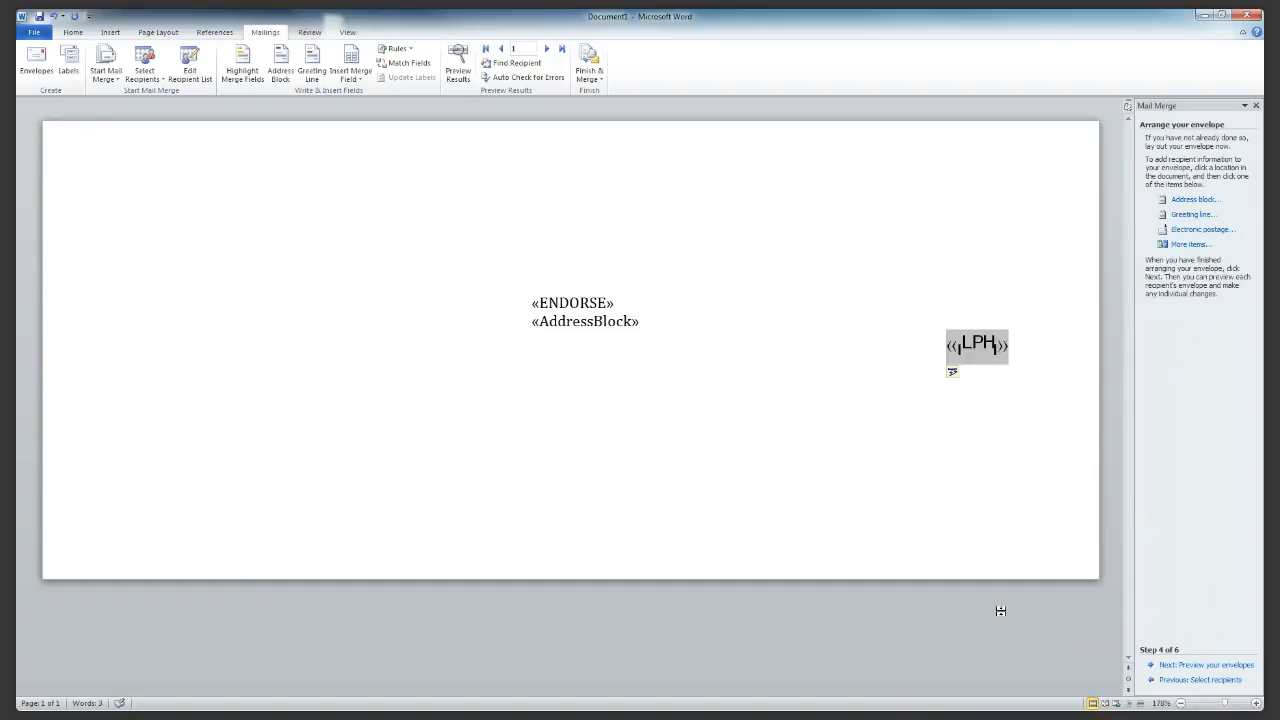
pyautogui.click(1200, 665)
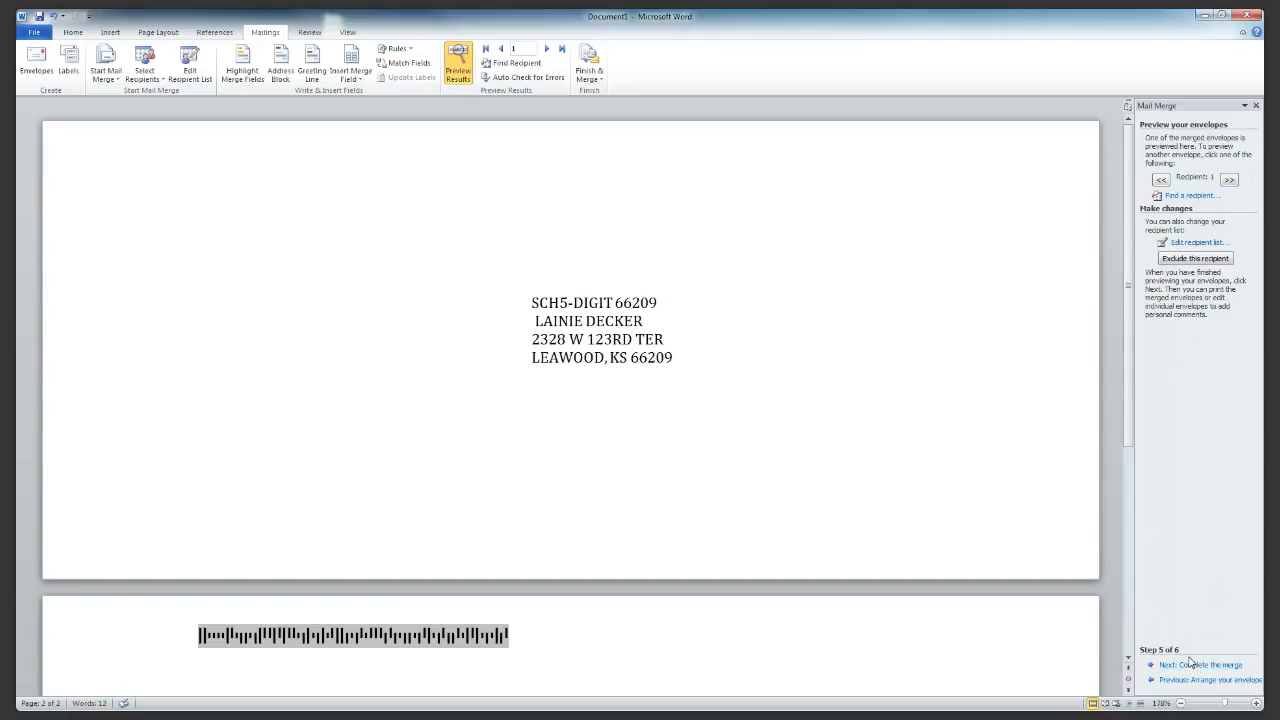
pyautogui.scroll(-2, 640, 630)
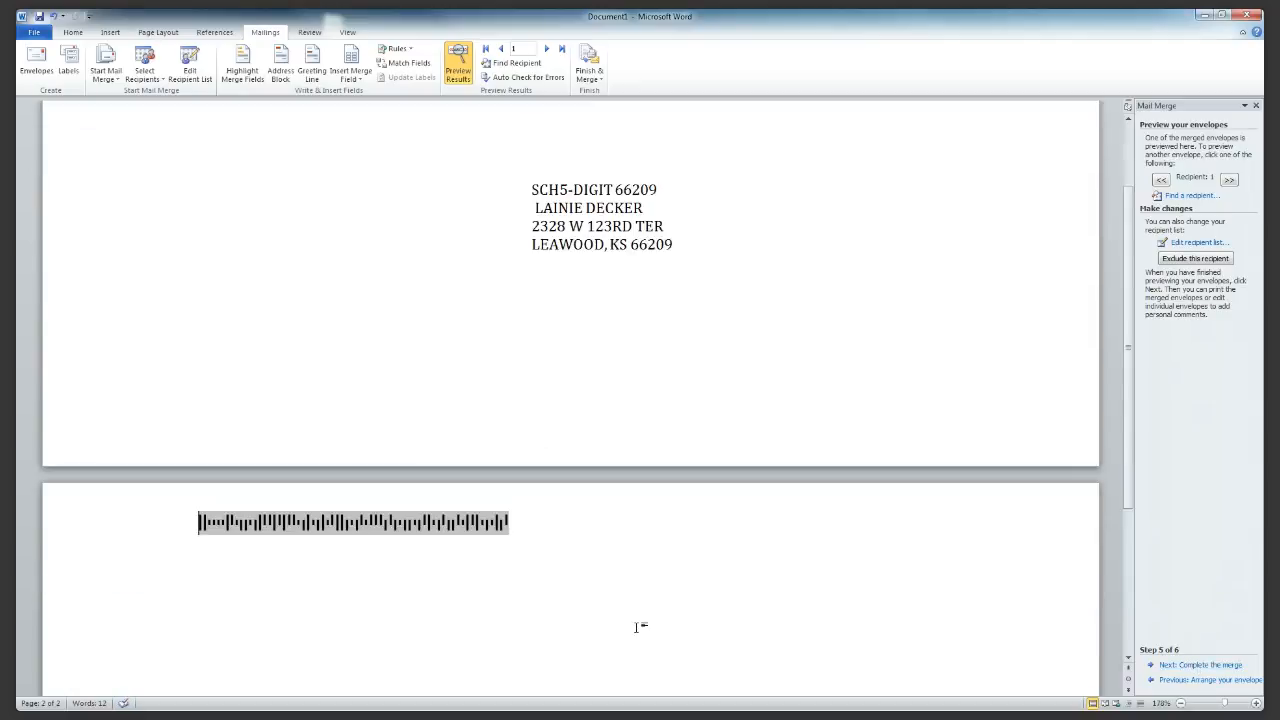
pyautogui.scroll(-1, 640, 627)
pyautogui.click(525, 461)
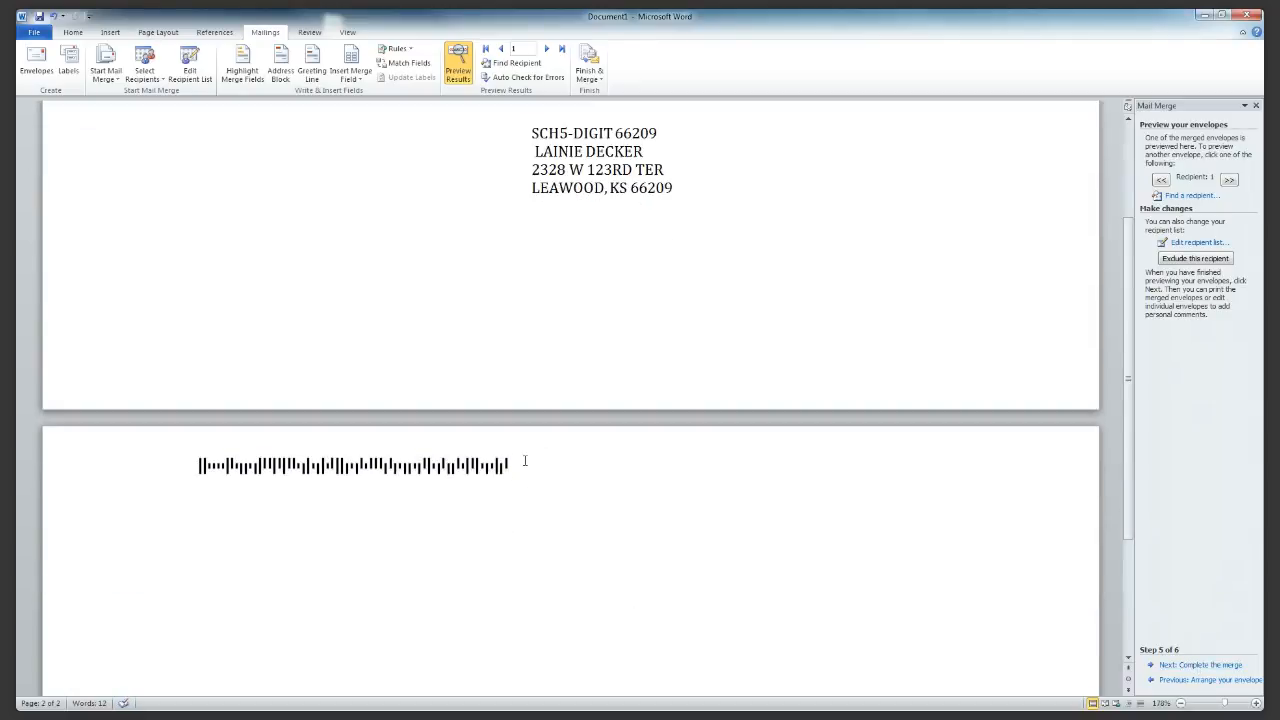
pyautogui.hotkey('shift', 'Left')
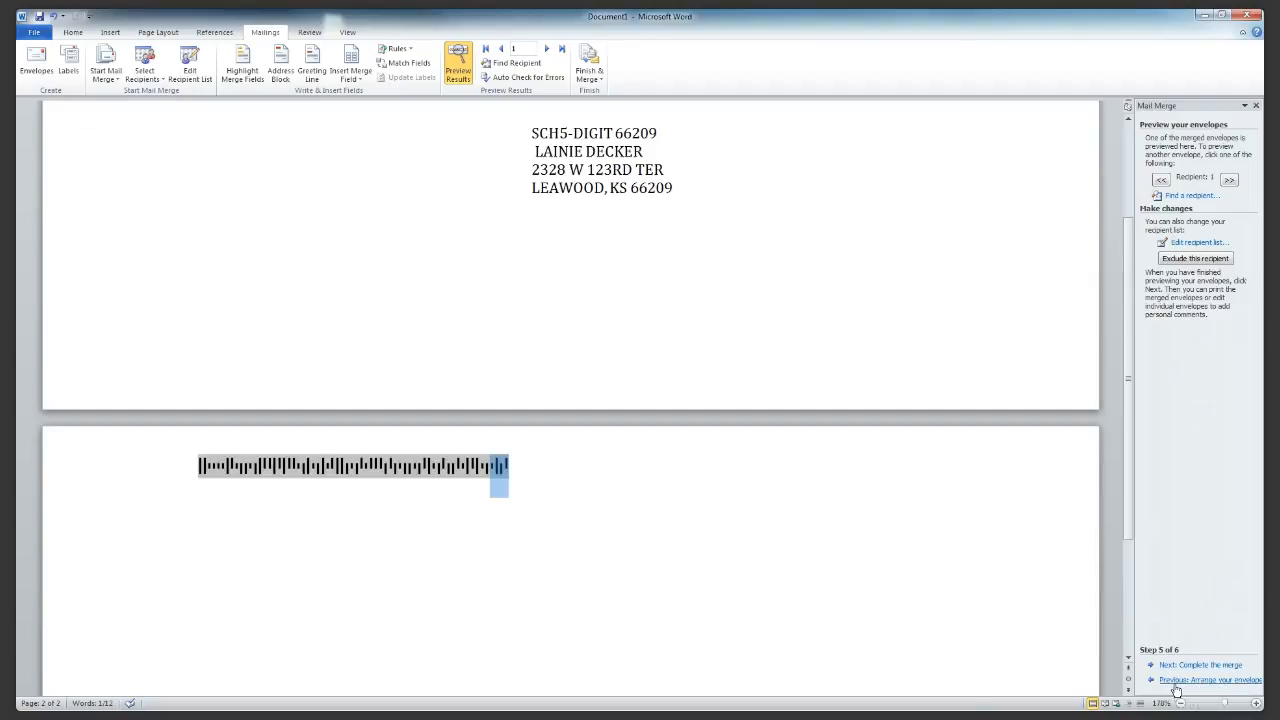
# Try the ALPHA barcode field at the left margin below the address block and preview the merged envelope
pyautogui.click(1176, 684)
pyautogui.scroll(1, 820, 459)
pyautogui.click(904, 233)
pyautogui.press('BackSpace')
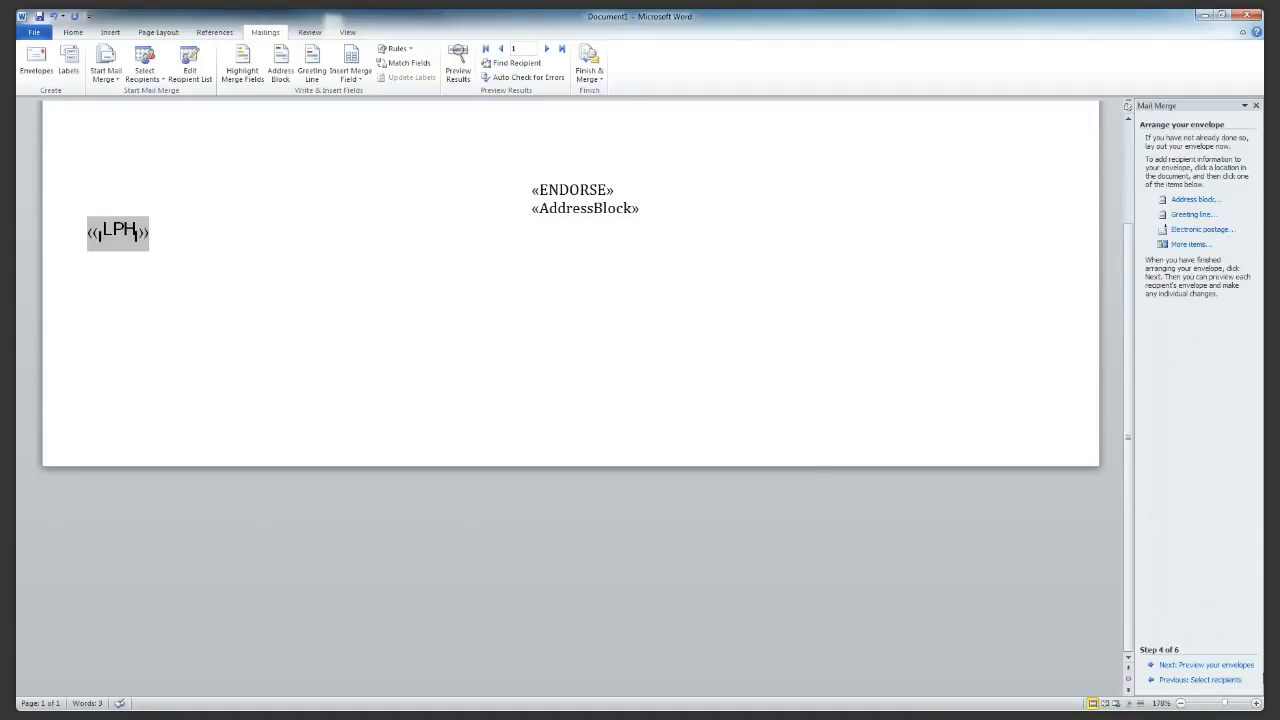
pyautogui.click(1209, 667)
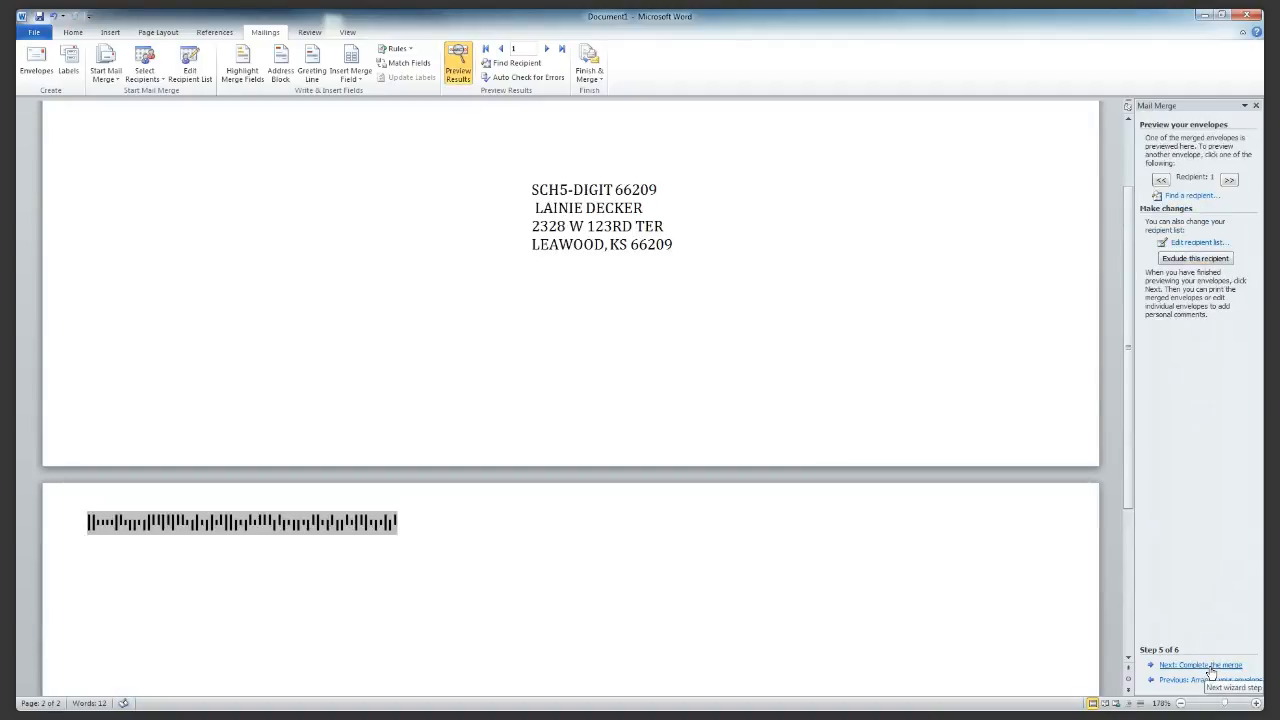
pyautogui.scroll(2, 990, 660)
pyautogui.scroll(-2, 990, 660)
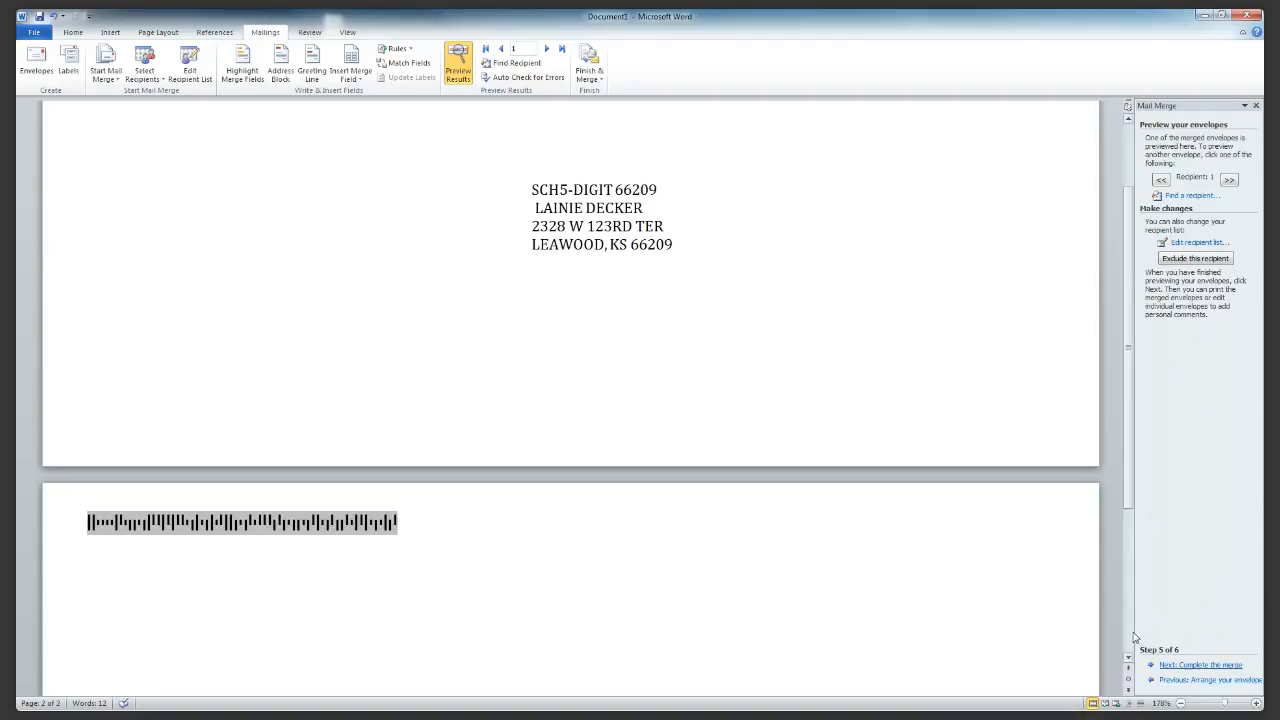
# Cut the ENDORSE and AddressBlock fields and paste them into the envelope's address frame, keeping source formatting
pyautogui.click(634, 276)
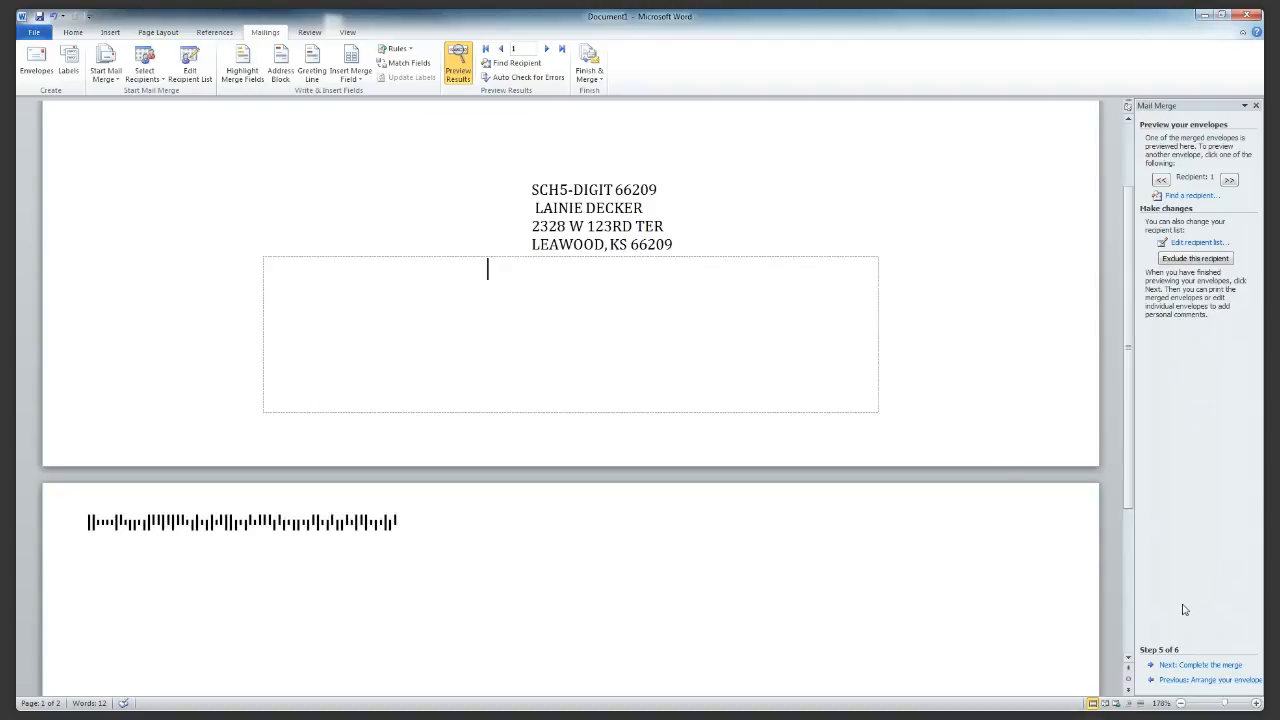
pyautogui.click(1203, 680)
pyautogui.moveTo(638, 209); pyautogui.dragTo(531, 190)
pyautogui.rightClick(551, 199)
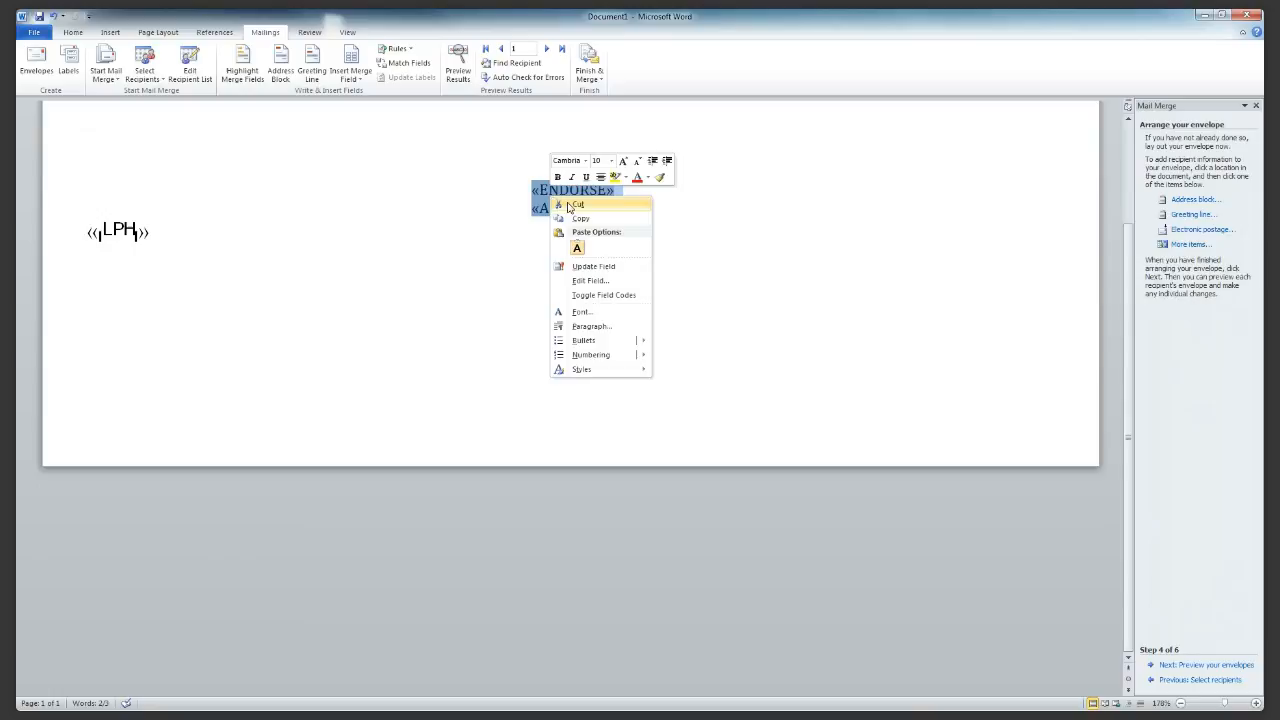
pyautogui.click(558, 204)
pyautogui.rightClick(526, 287)
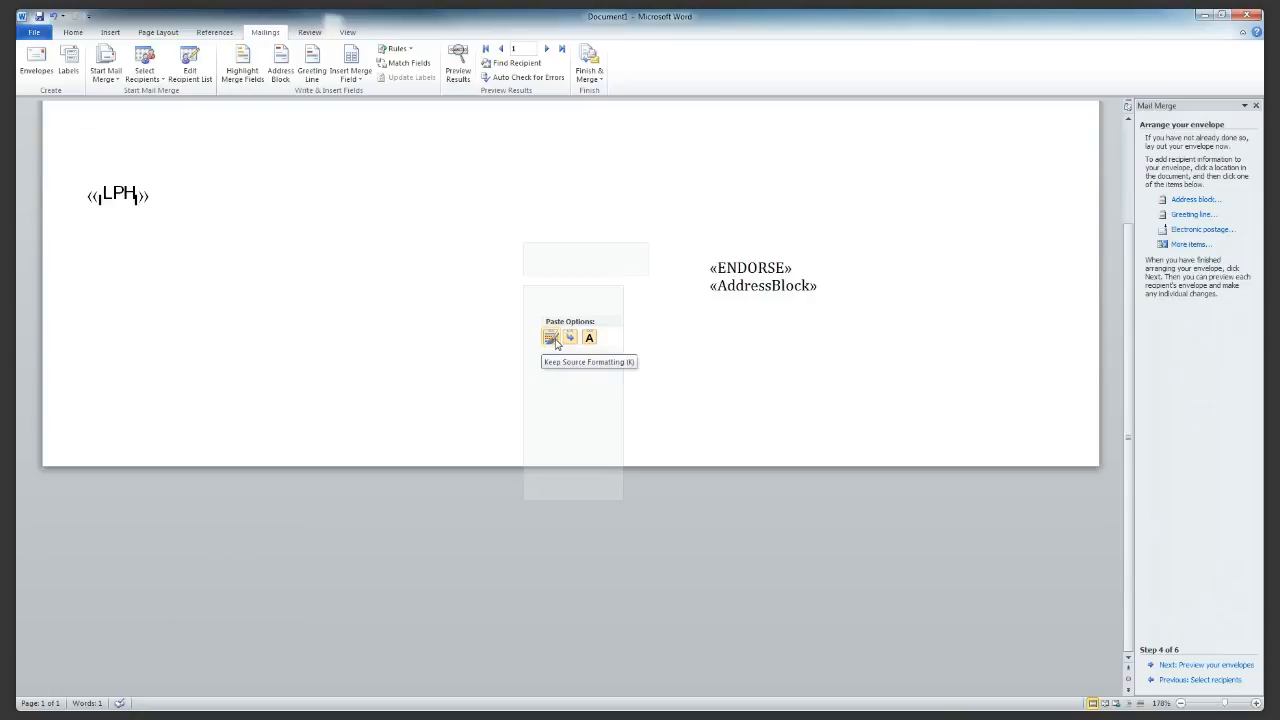
pyautogui.click(551, 338)
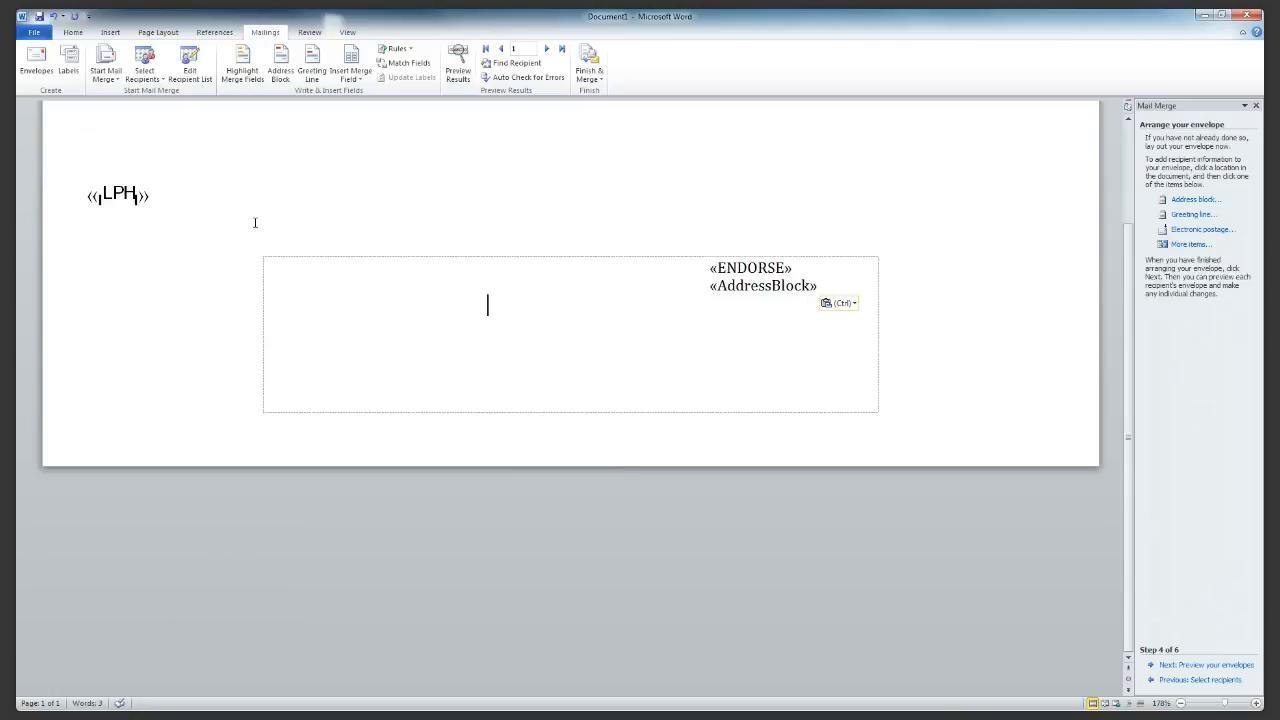
# Cut the ALPHA barcode field and paste it into the address frame, aligned on the line directly under the AddressBlock field
pyautogui.moveTo(148, 195); pyautogui.dragTo(88, 200)
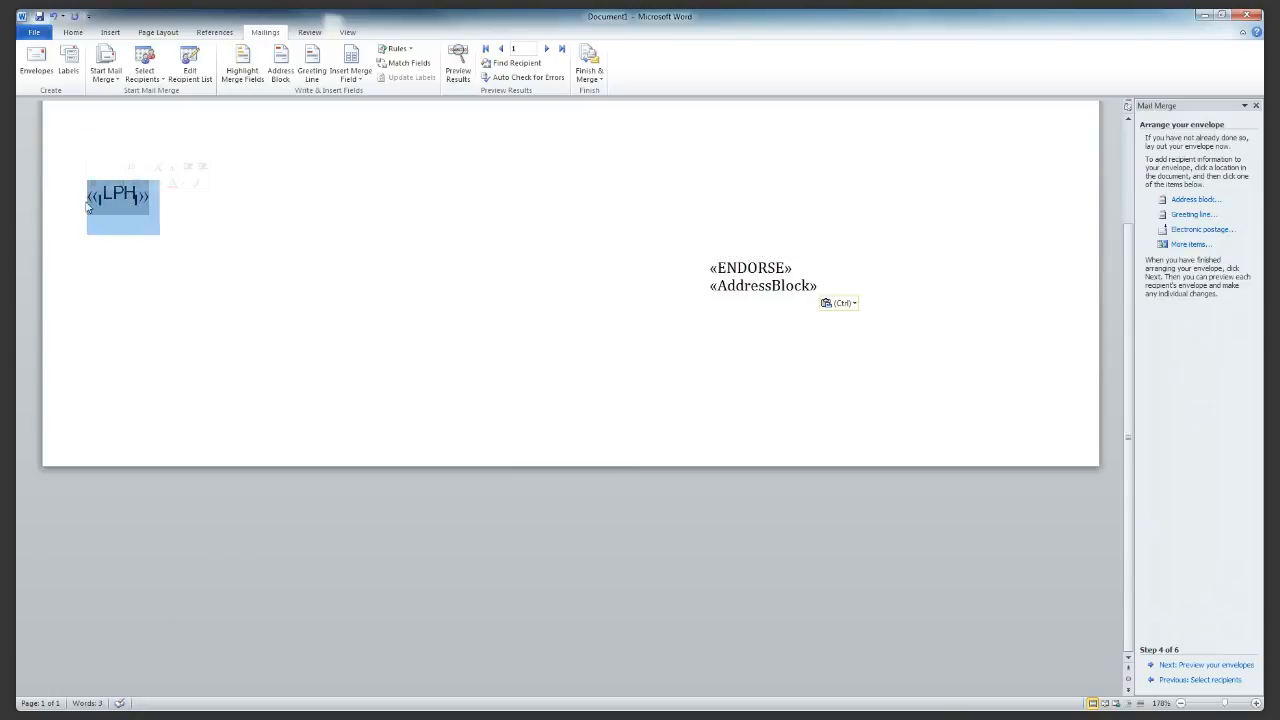
pyautogui.rightClick(108, 200)
pyautogui.click(123, 207)
pyautogui.click(762, 310)
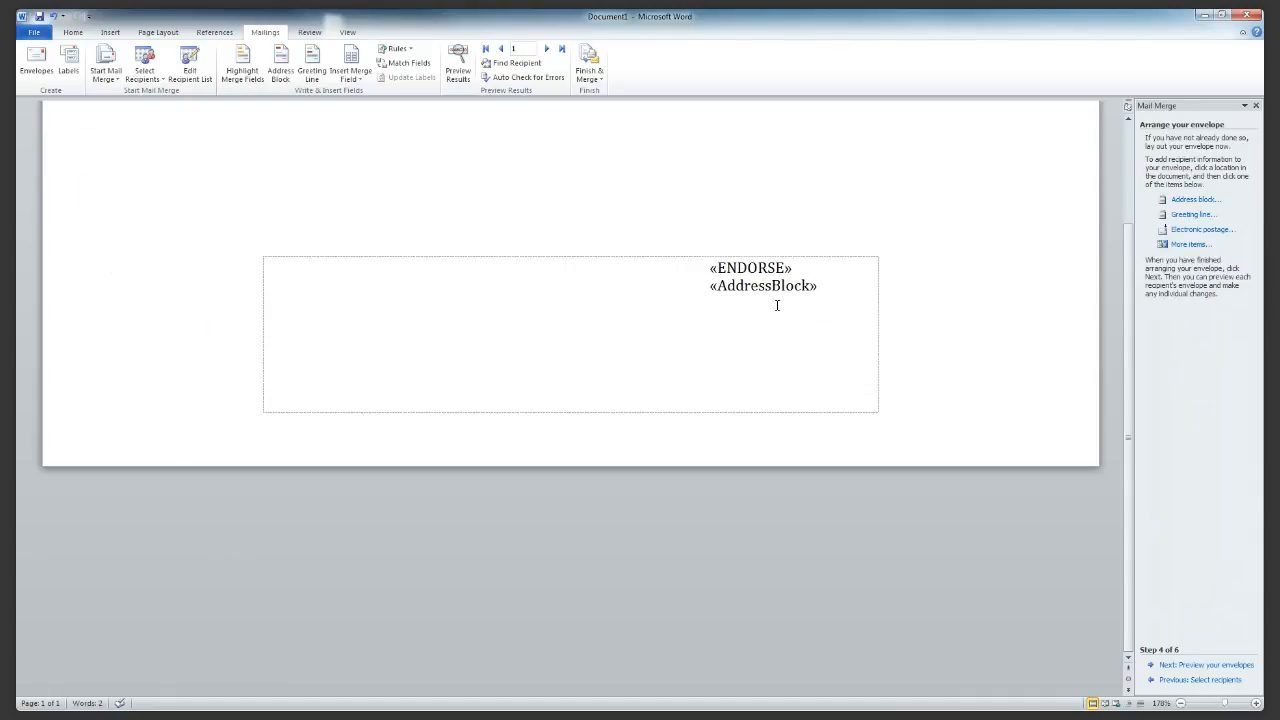
pyautogui.hotkey('ctrl', 'v')
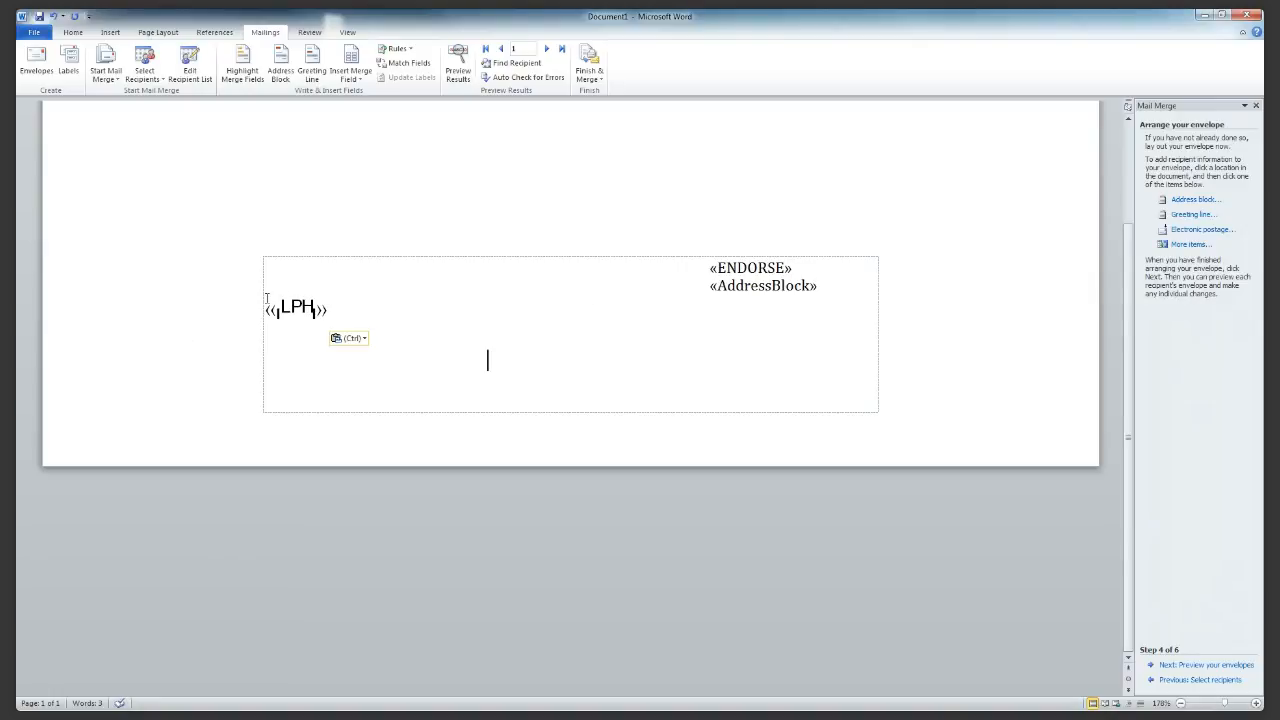
pyautogui.click(267, 303)
pyautogui.press('BackSpace')
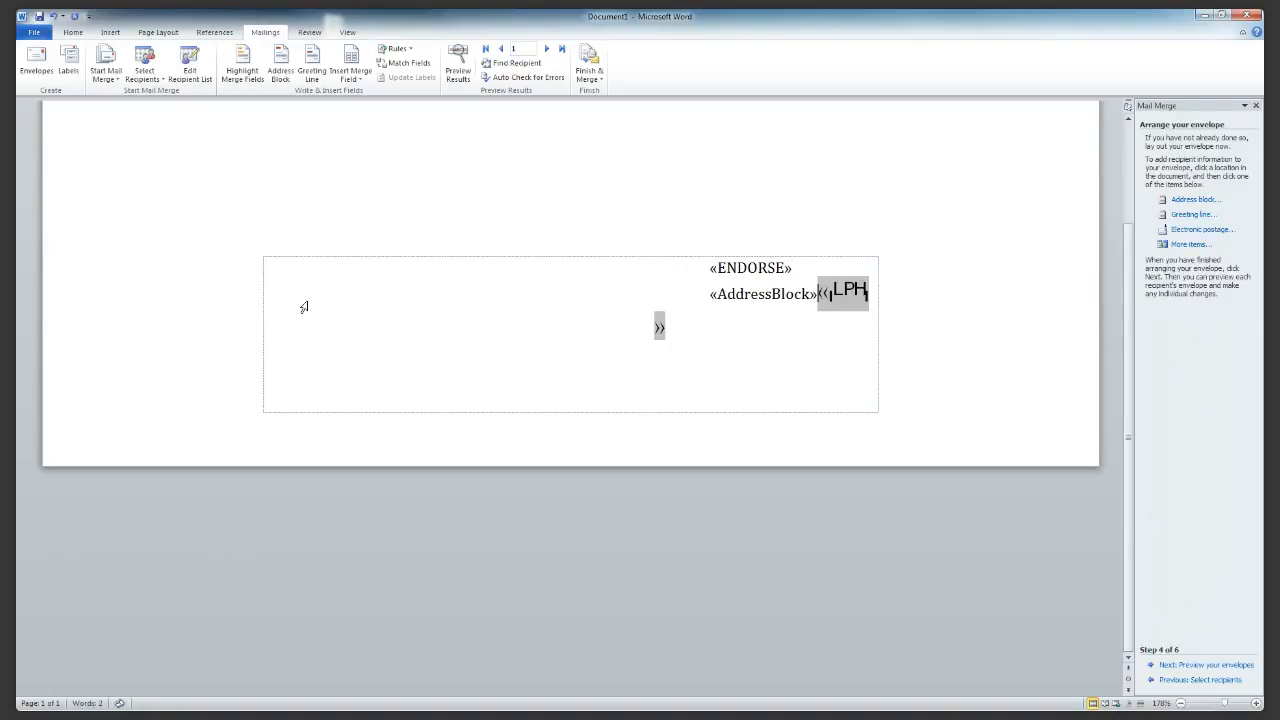
pyautogui.press('Return')
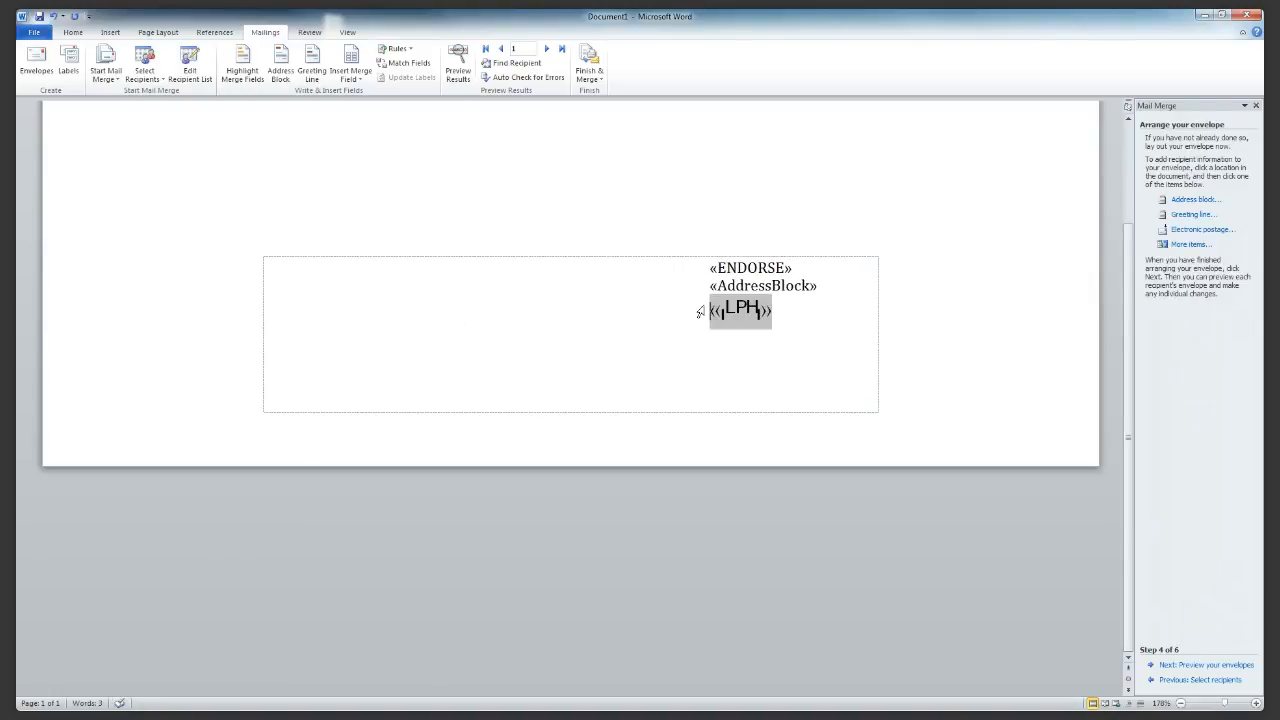
# Replace the ENDORSE field's indent with five tab stops so it starts near the middle of the address frame
pyautogui.click(710, 267)
pyautogui.press('BackSpace')
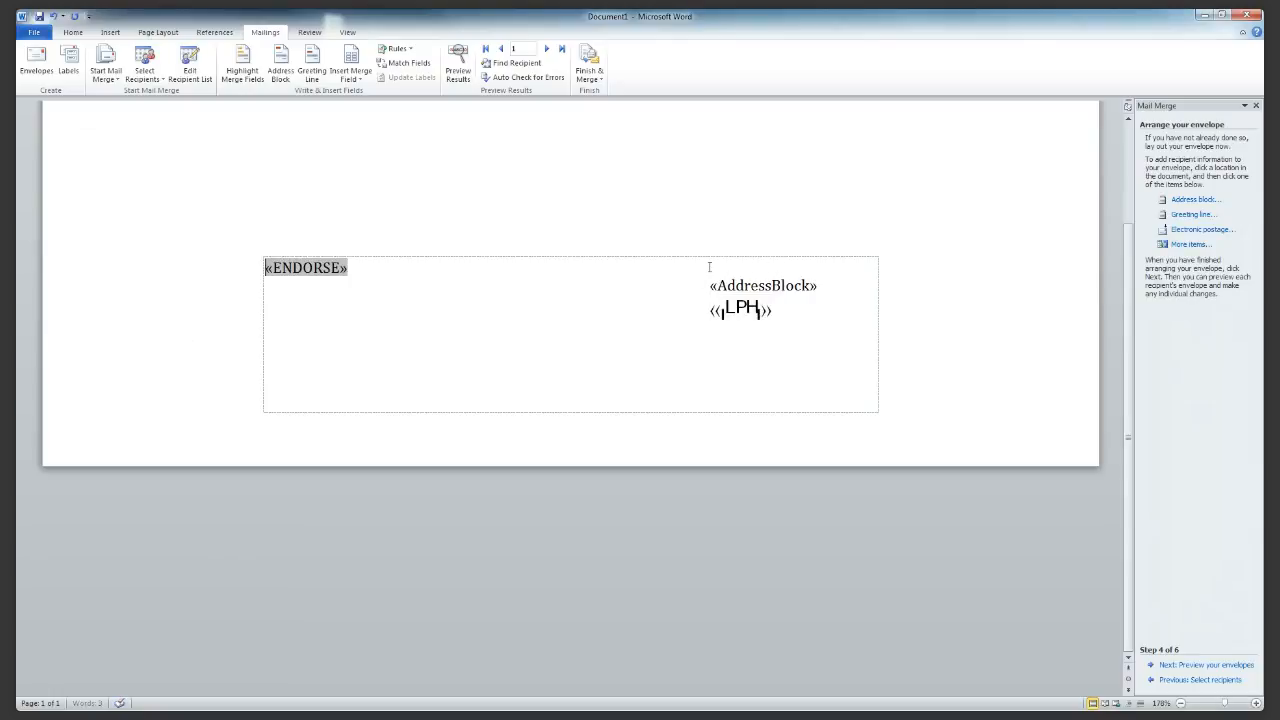
pyautogui.press('Tab')
pyautogui.press('Tab')
pyautogui.press('Tab')
pyautogui.press('Tab')
pyautogui.press('Tab')
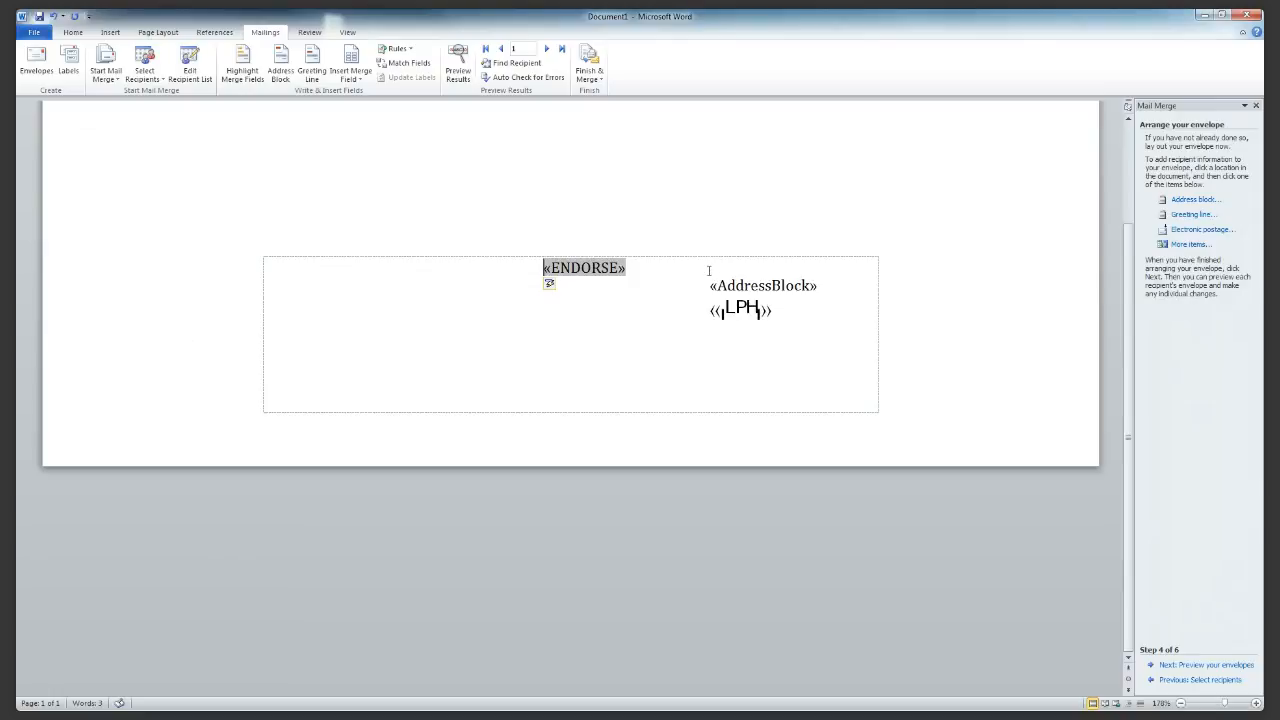
# Replace the AddressBlock field's indent with five tab stops so it lines up under the ENDORSE field
pyautogui.click(712, 287)
pyautogui.press('BackSpace')
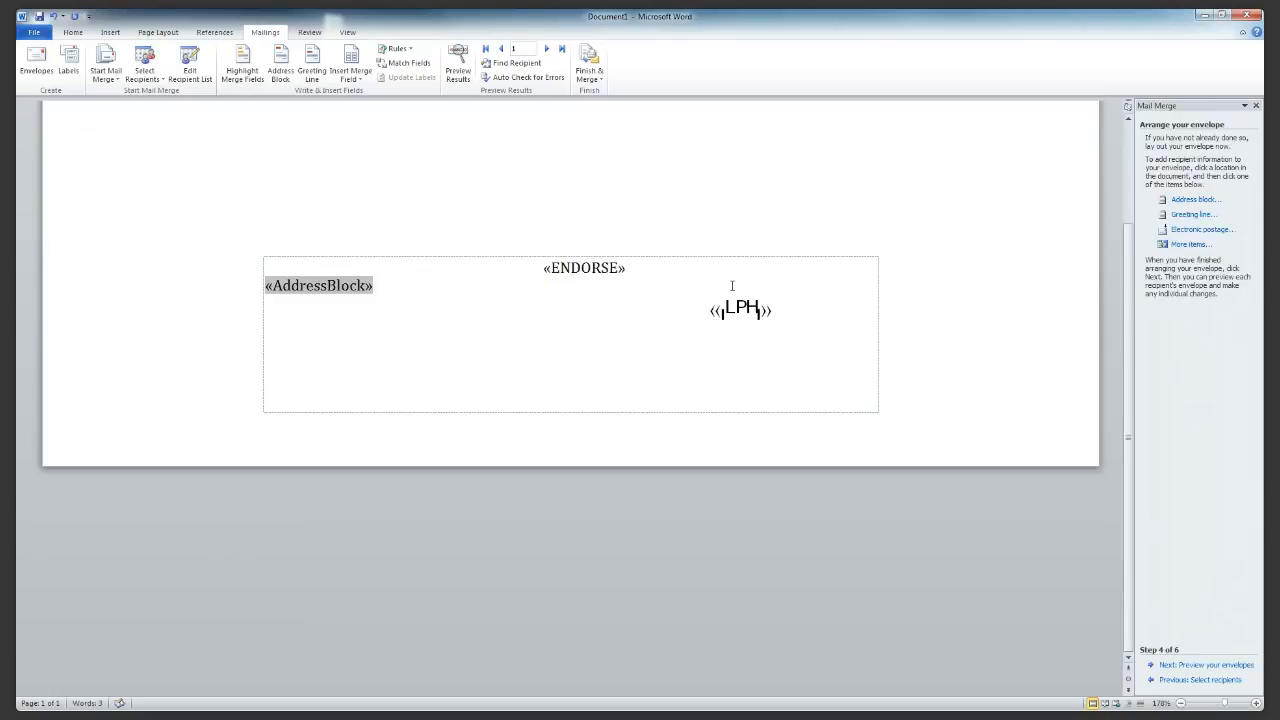
pyautogui.press('Tab')
pyautogui.press('Tab')
pyautogui.press('Tab')
pyautogui.press('Tab')
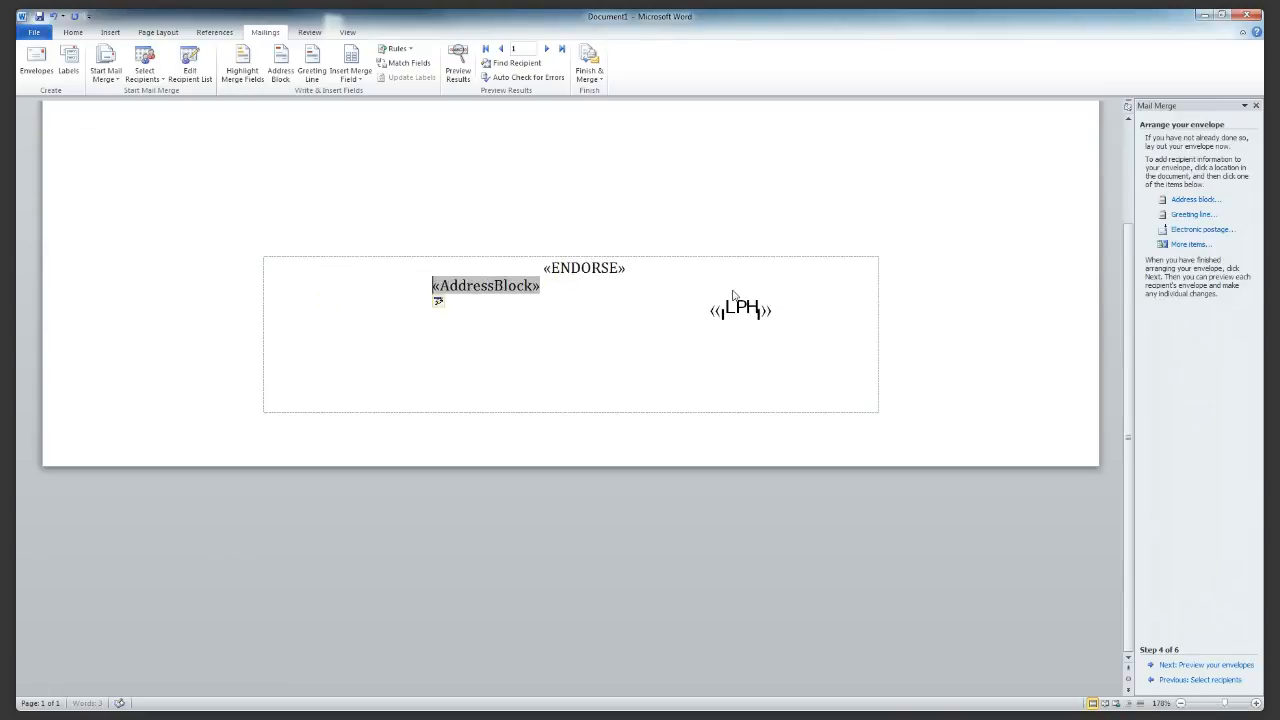
pyautogui.press('Tab')
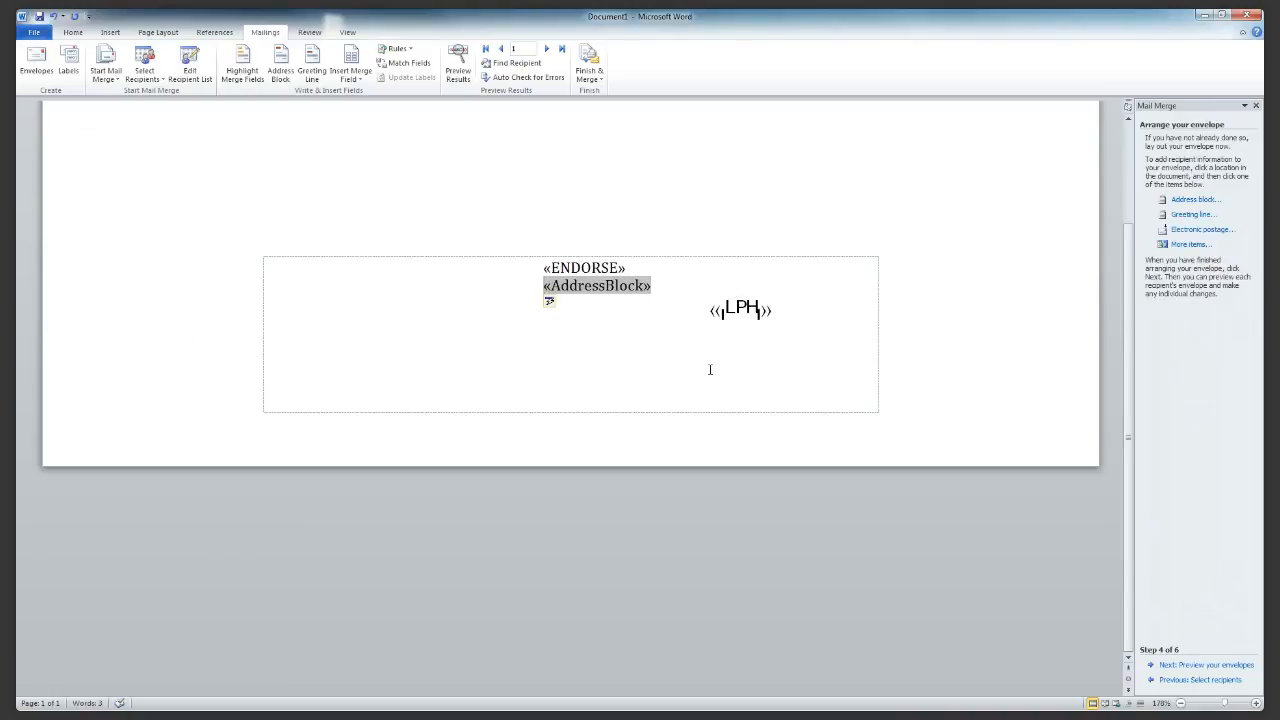
# Replace the ALPHA barcode field's indent with tab stops so it lines up under the AddressBlock field
pyautogui.click(710, 313)
pyautogui.press('BackSpace')
pyautogui.press('BackSpace')
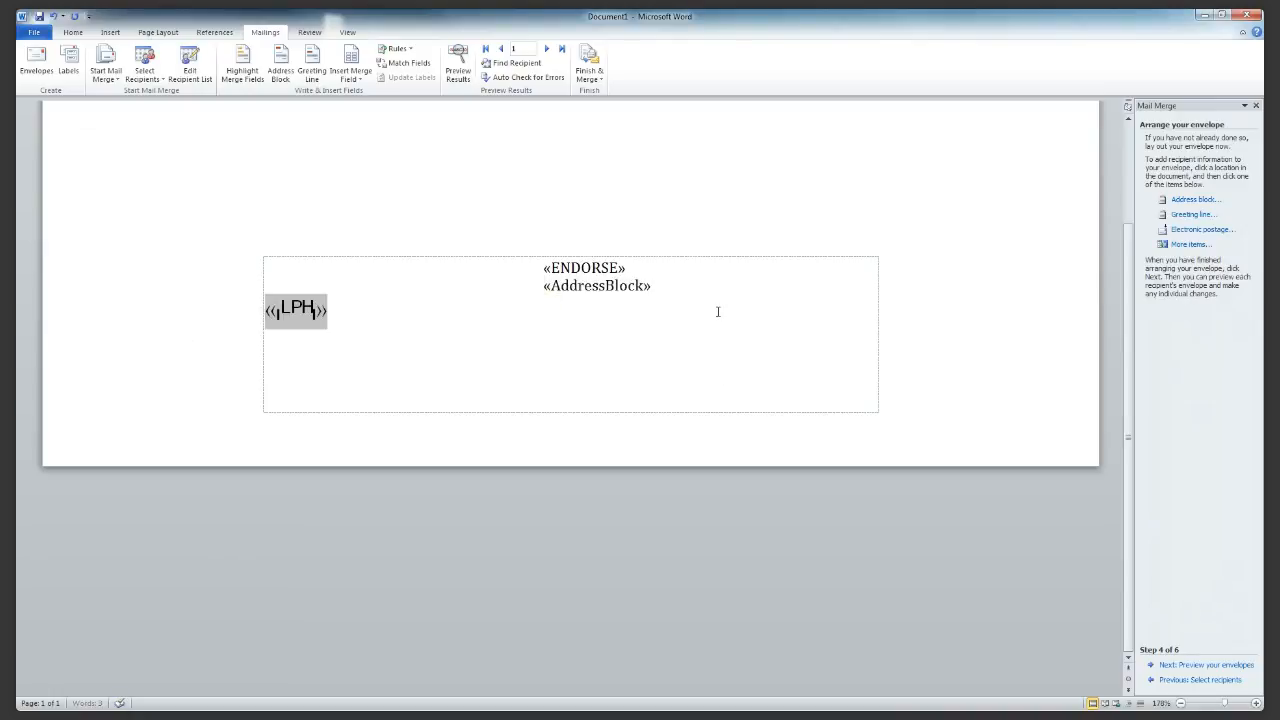
pyautogui.press('Return')
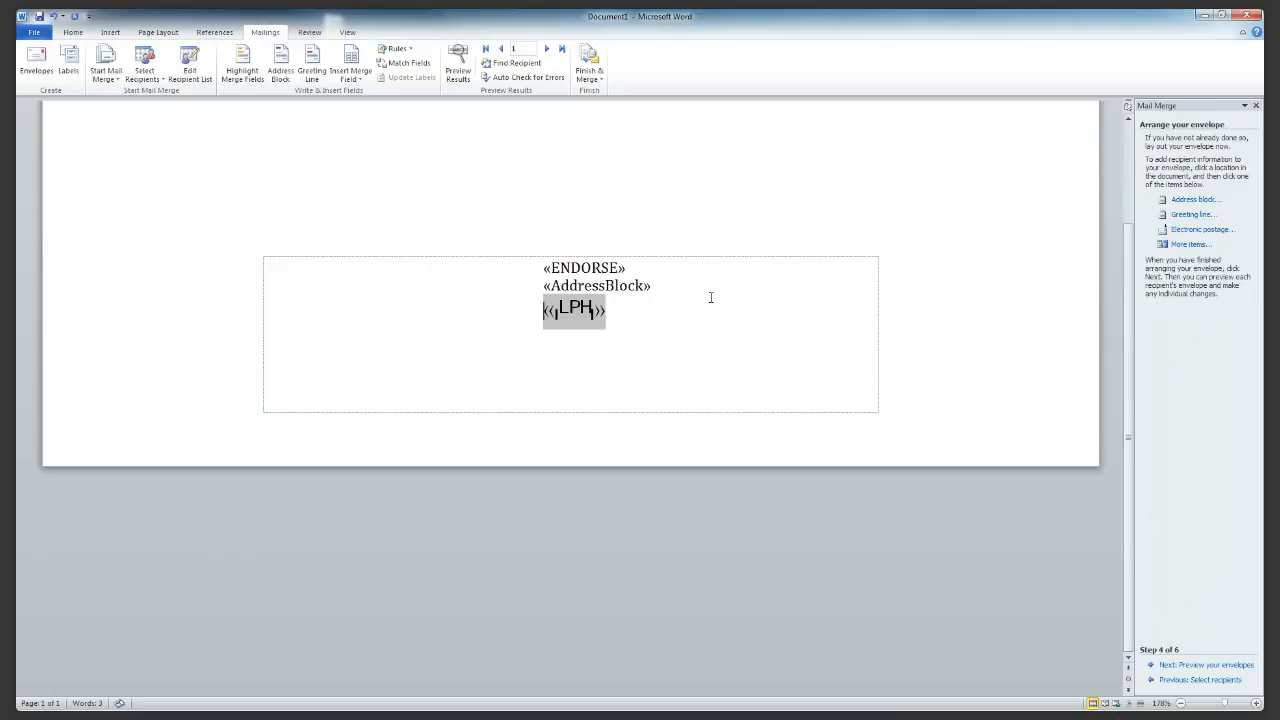
pyautogui.click(1028, 356)
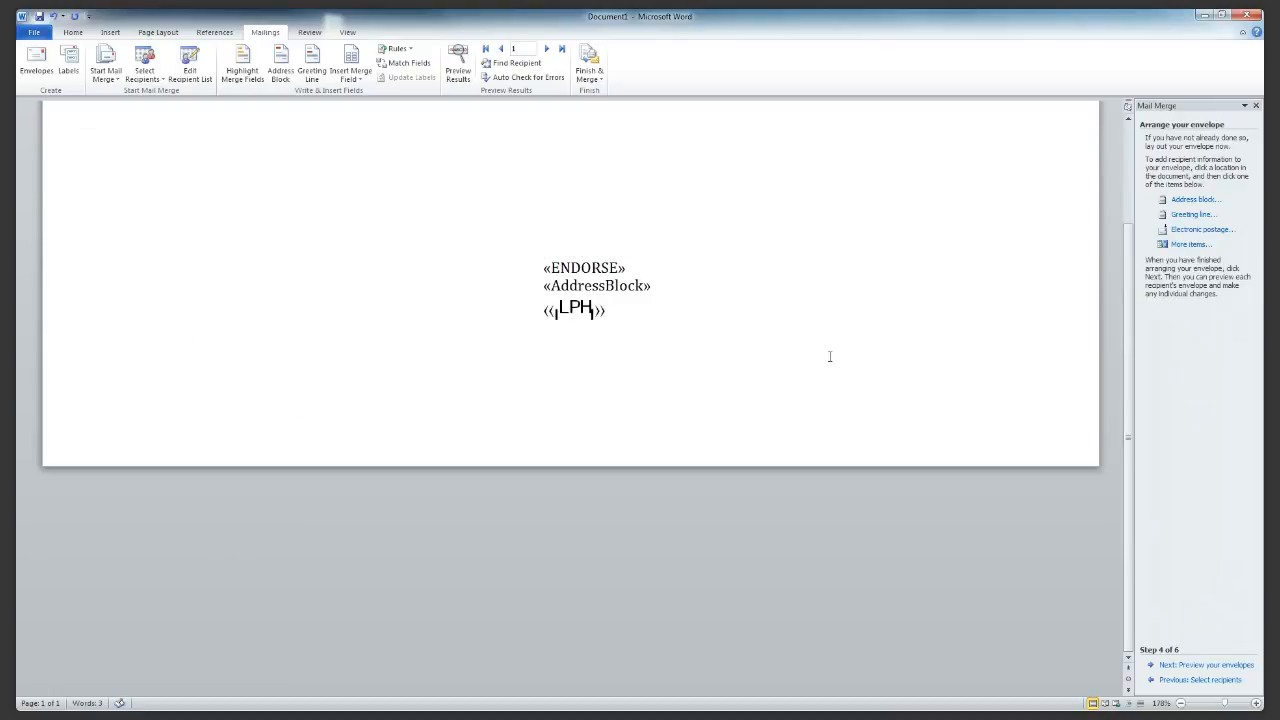
# Draw a small upright rectangle shape in the envelope's return address area
pyautogui.moveTo(104, 120); pyautogui.dragTo(68, 121)
pyautogui.click(87, 122)
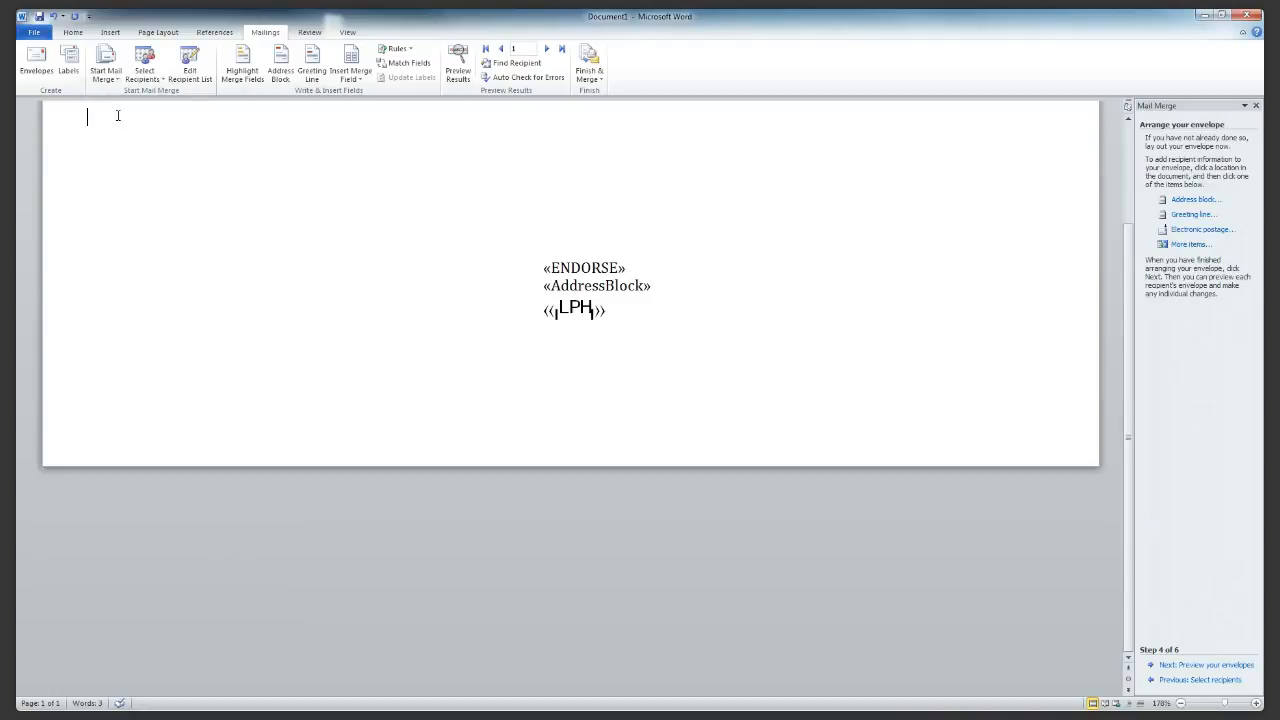
pyautogui.click(110, 33)
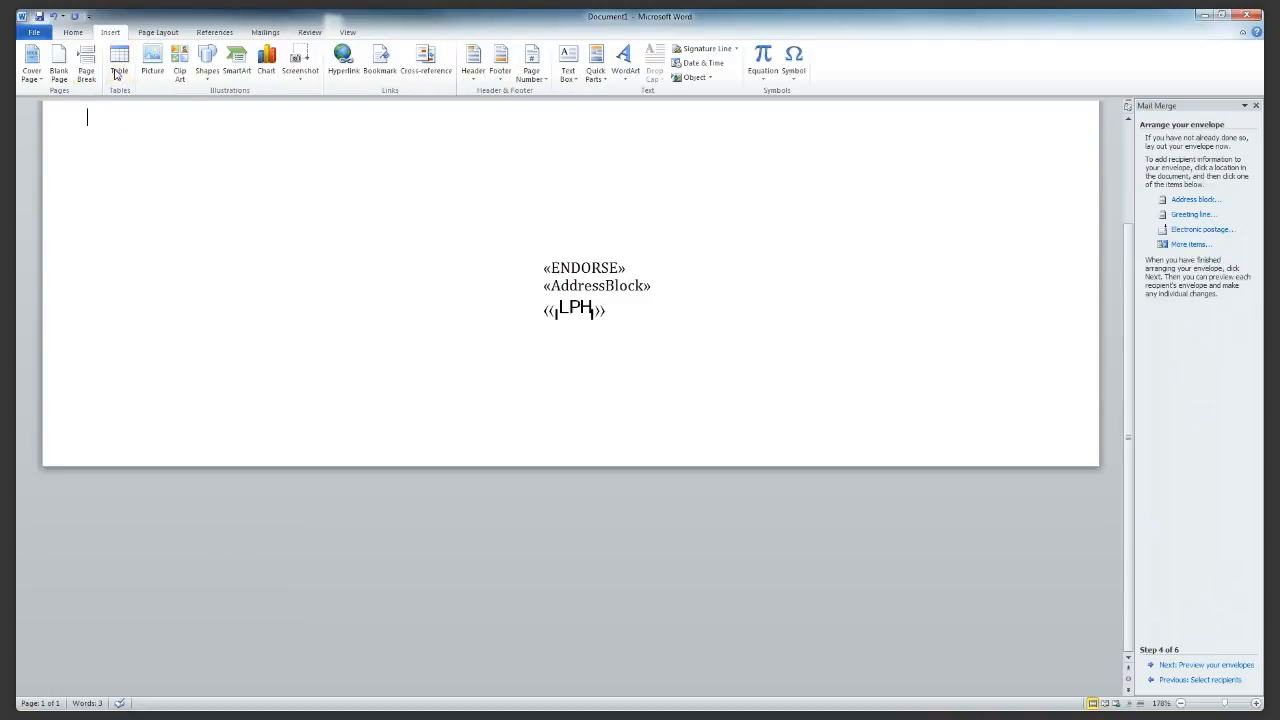
pyautogui.click(206, 70)
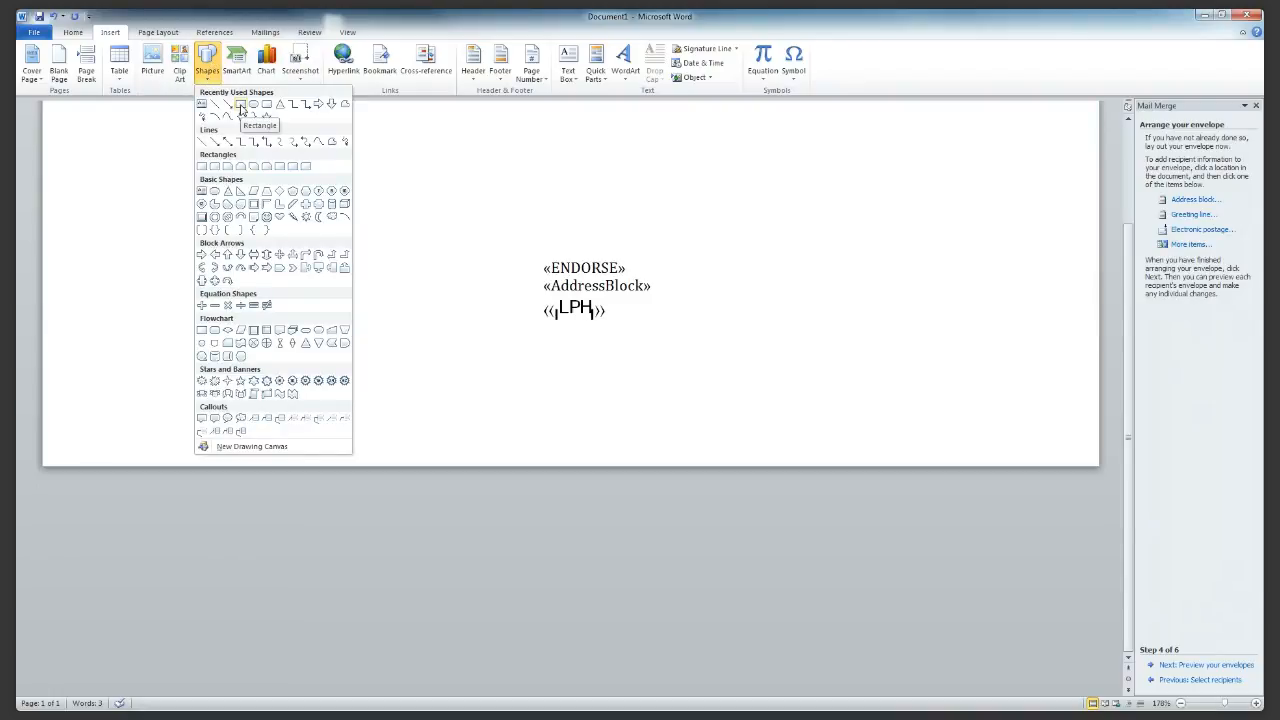
pyautogui.click(240, 108)
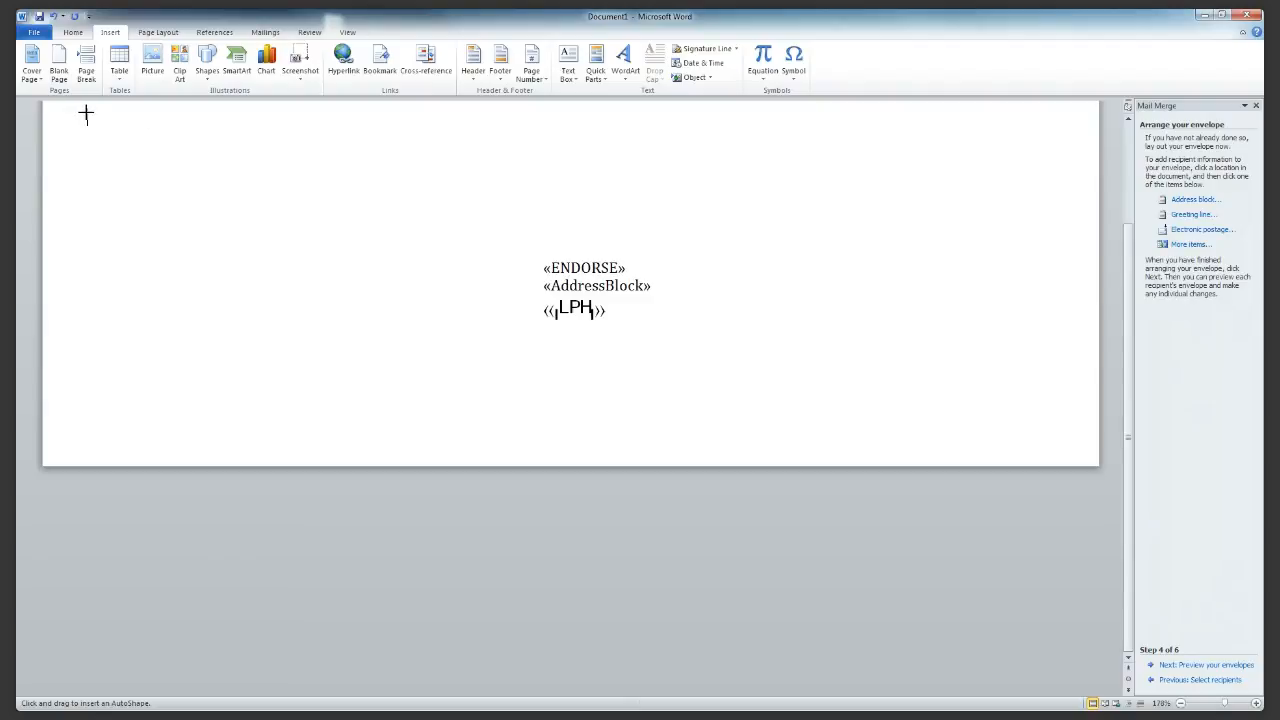
pyautogui.moveTo(86, 112)
pyautogui.mouseDown()
pyautogui.moveTo(117, 127)
pyautogui.moveTo(158, 206)
pyautogui.mouseUp()
pyautogui.click(211, 165)
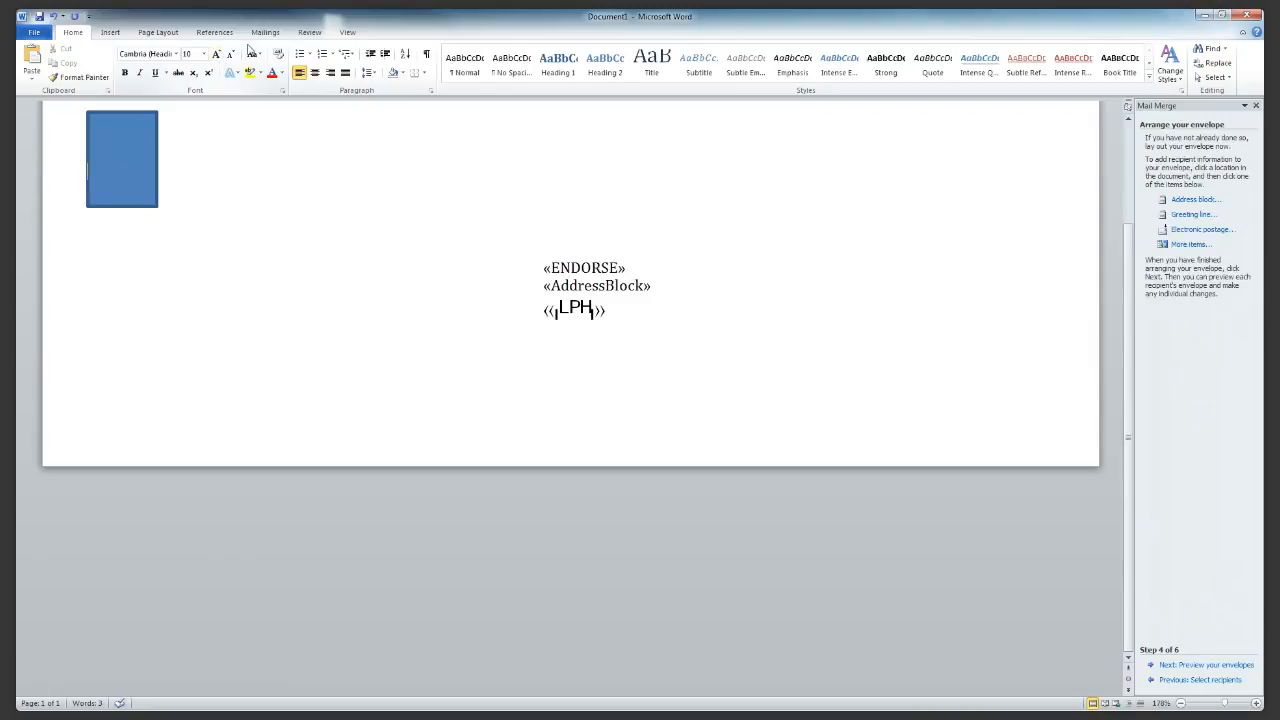
# Cut the blue rectangle out of the envelope's return address area
pyautogui.click(106, 33)
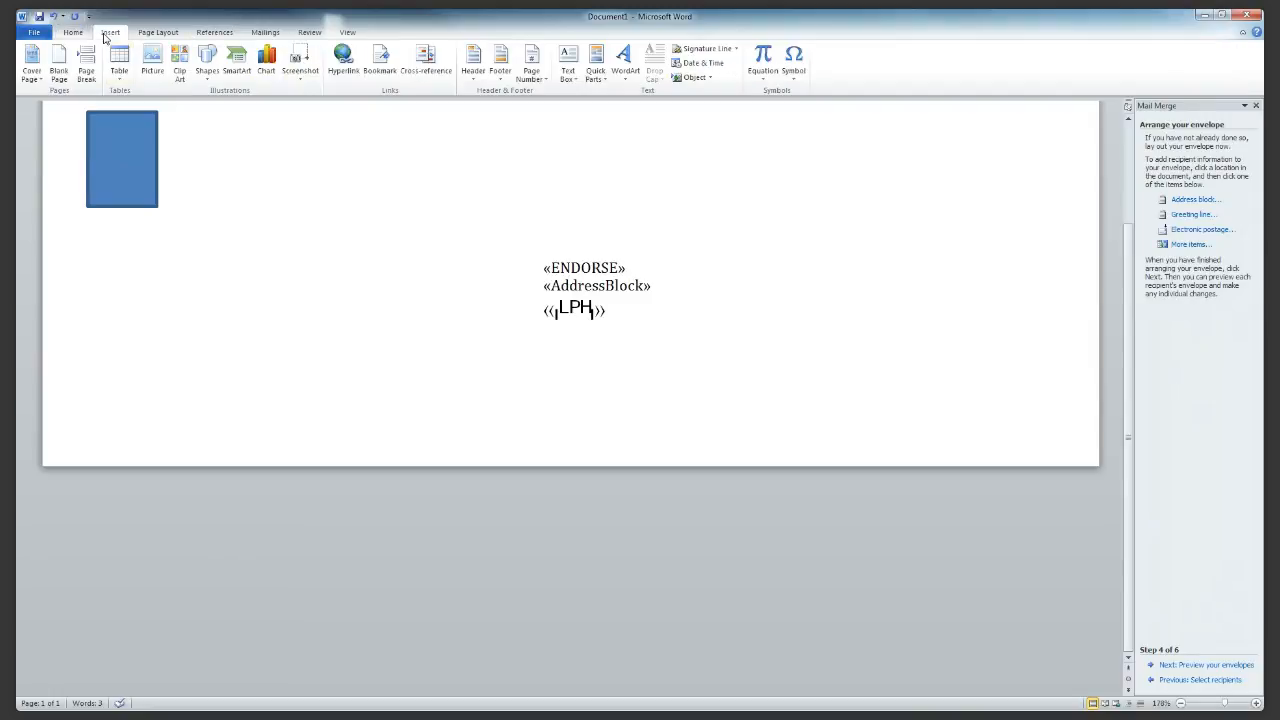
pyautogui.click(207, 70)
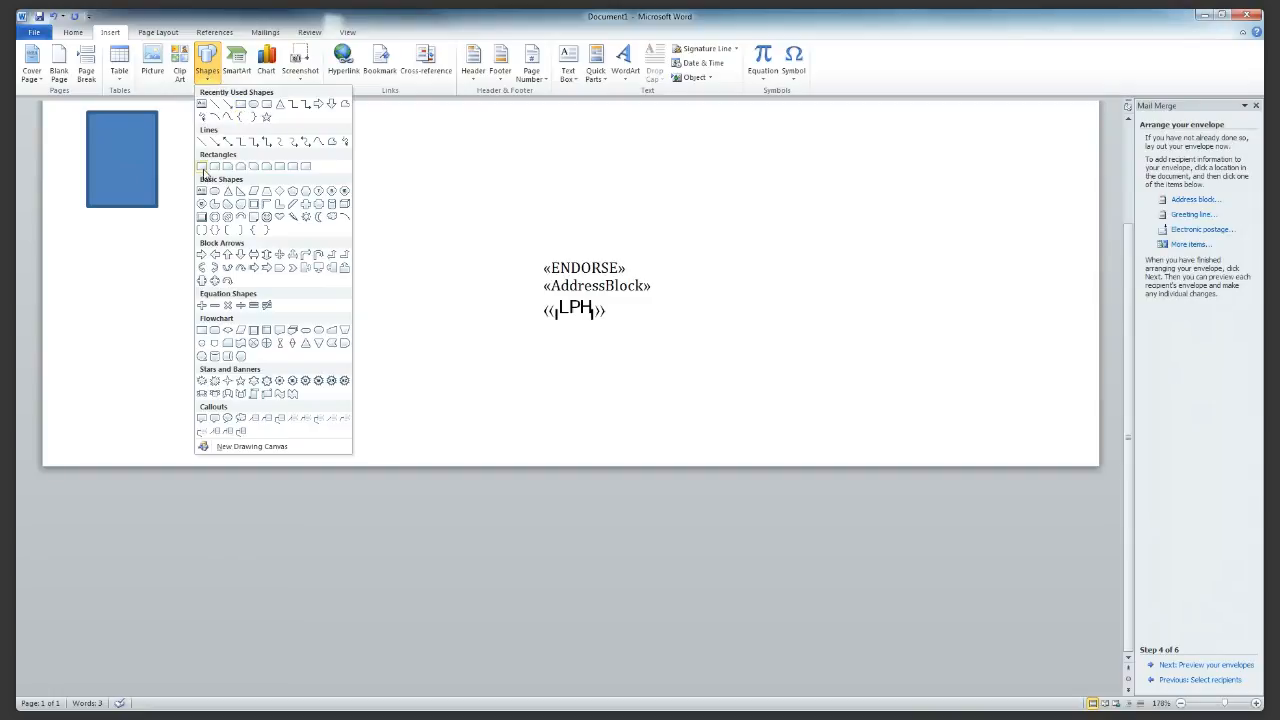
pyautogui.click(122, 135)
pyautogui.rightClick(122, 134)
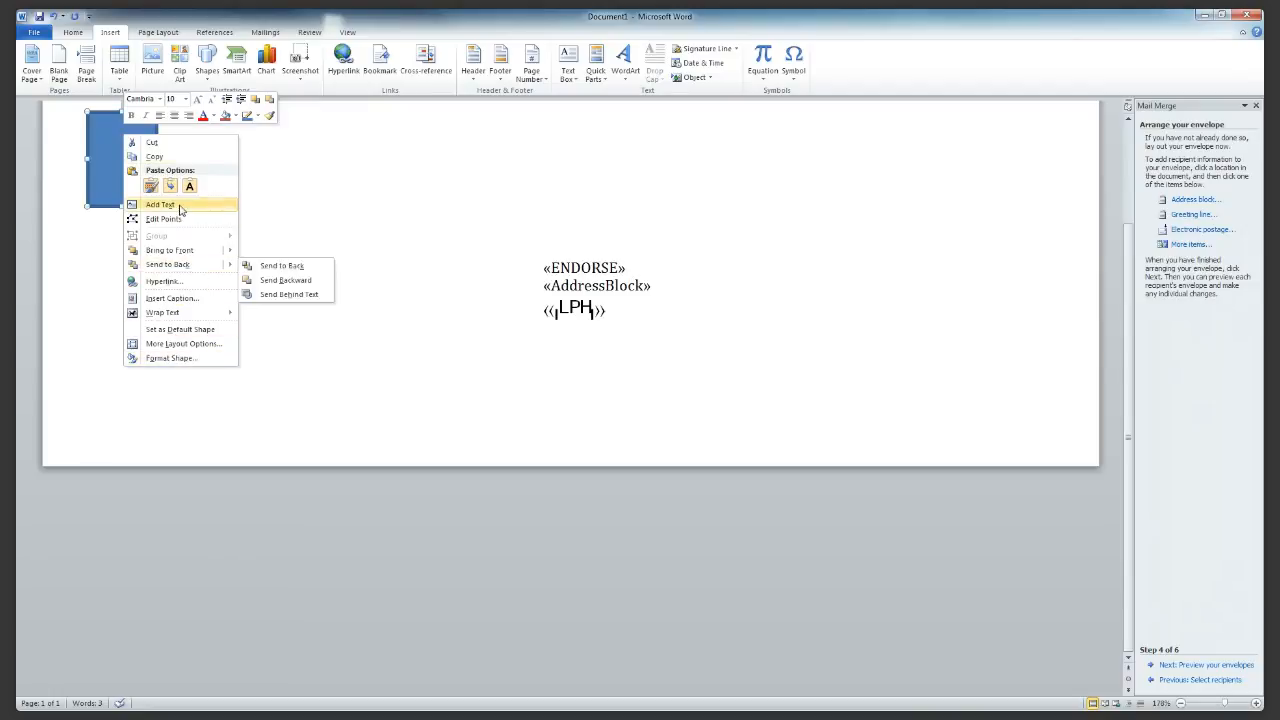
pyautogui.click(175, 143)
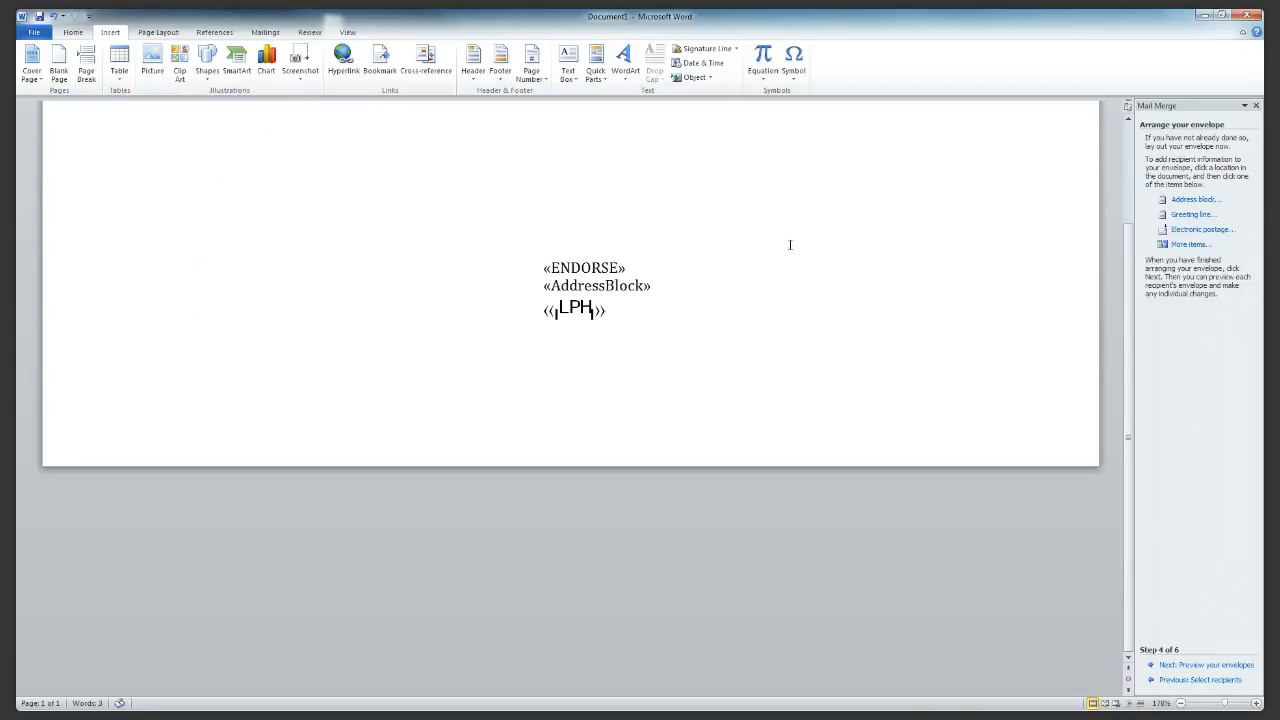
# Advance the mail merge to preview the merged envelope for the first recipient
pyautogui.click(1210, 666)
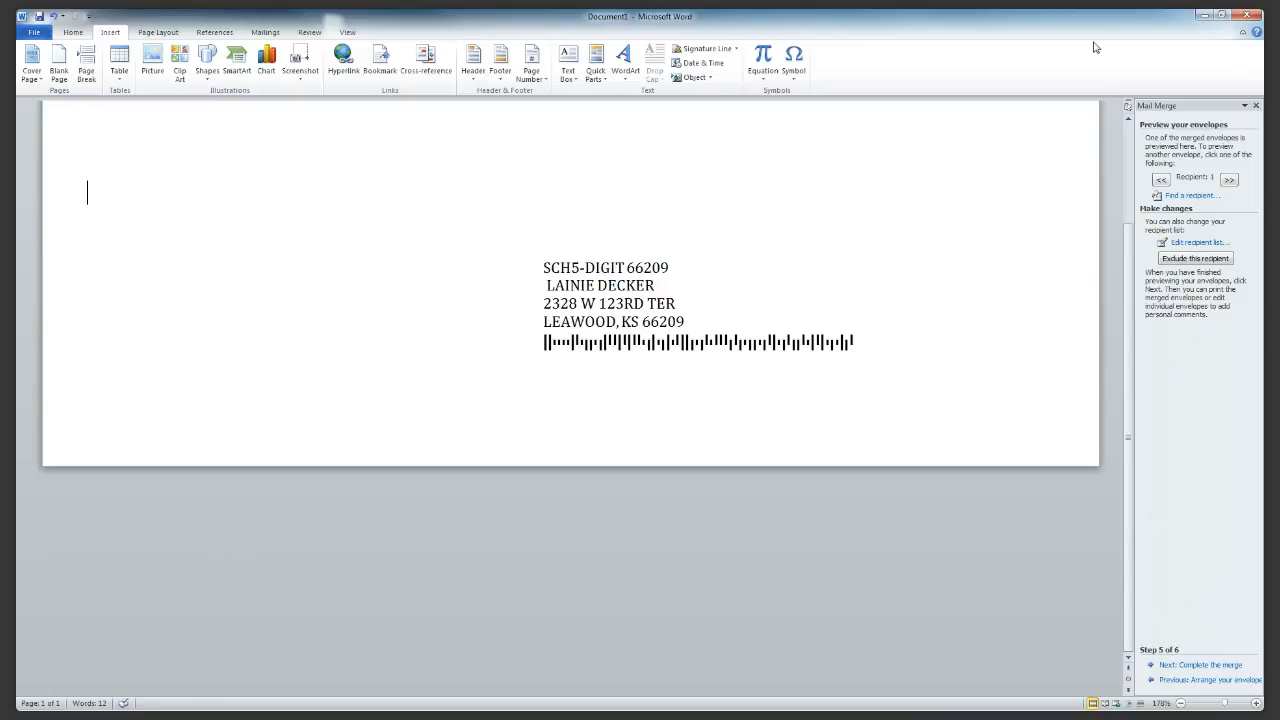
# Close Word without saving the envelope document or keeping the clipboard content for other applications
pyautogui.click(1247, 15)
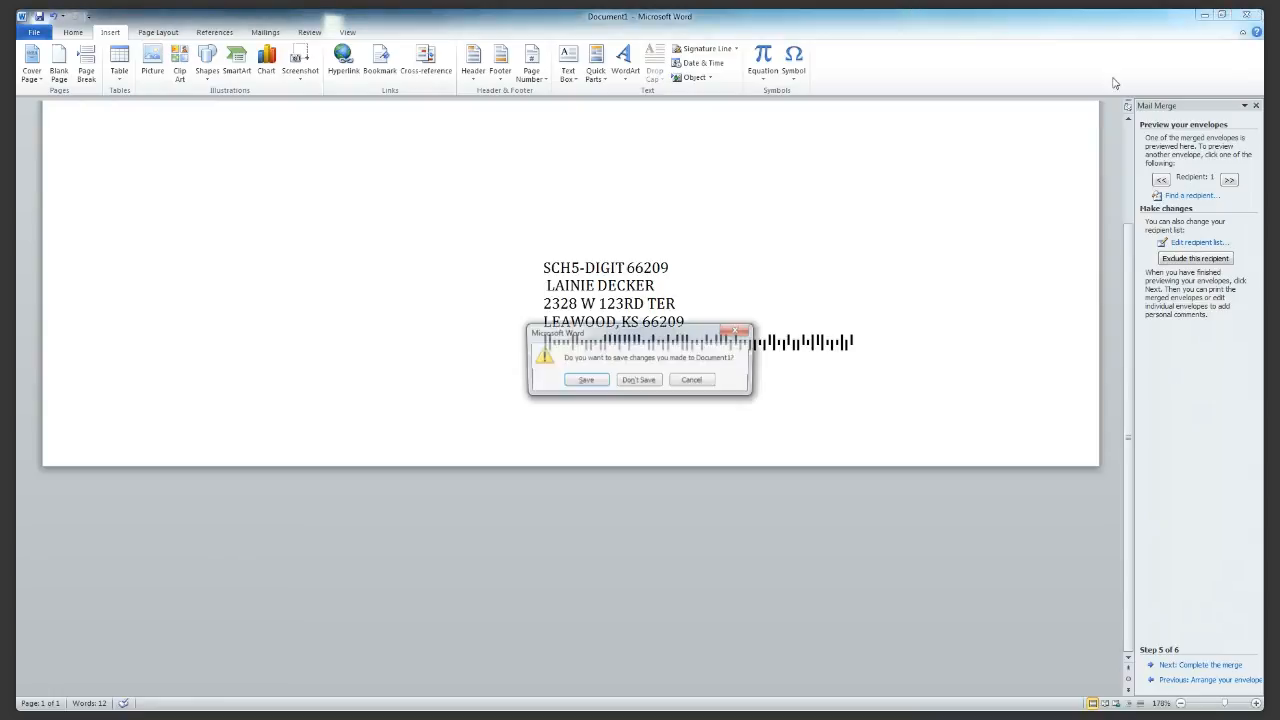
pyautogui.click(645, 385)
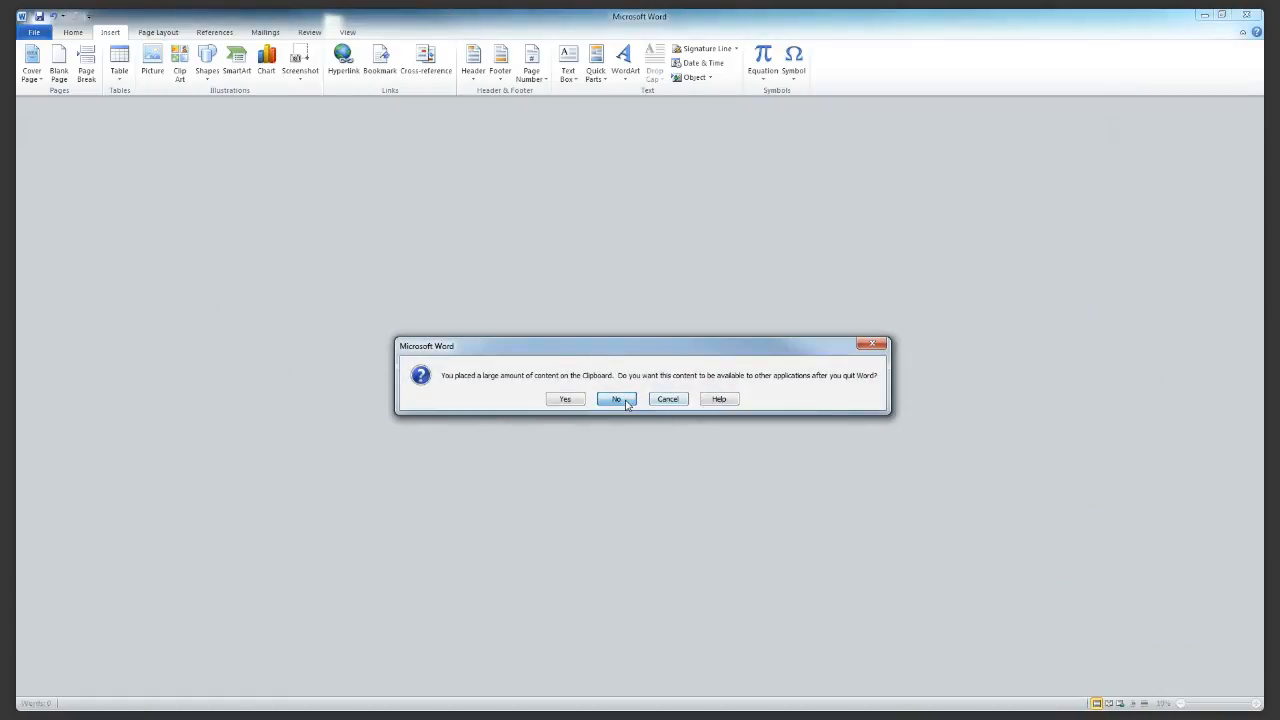
pyautogui.click(625, 401)
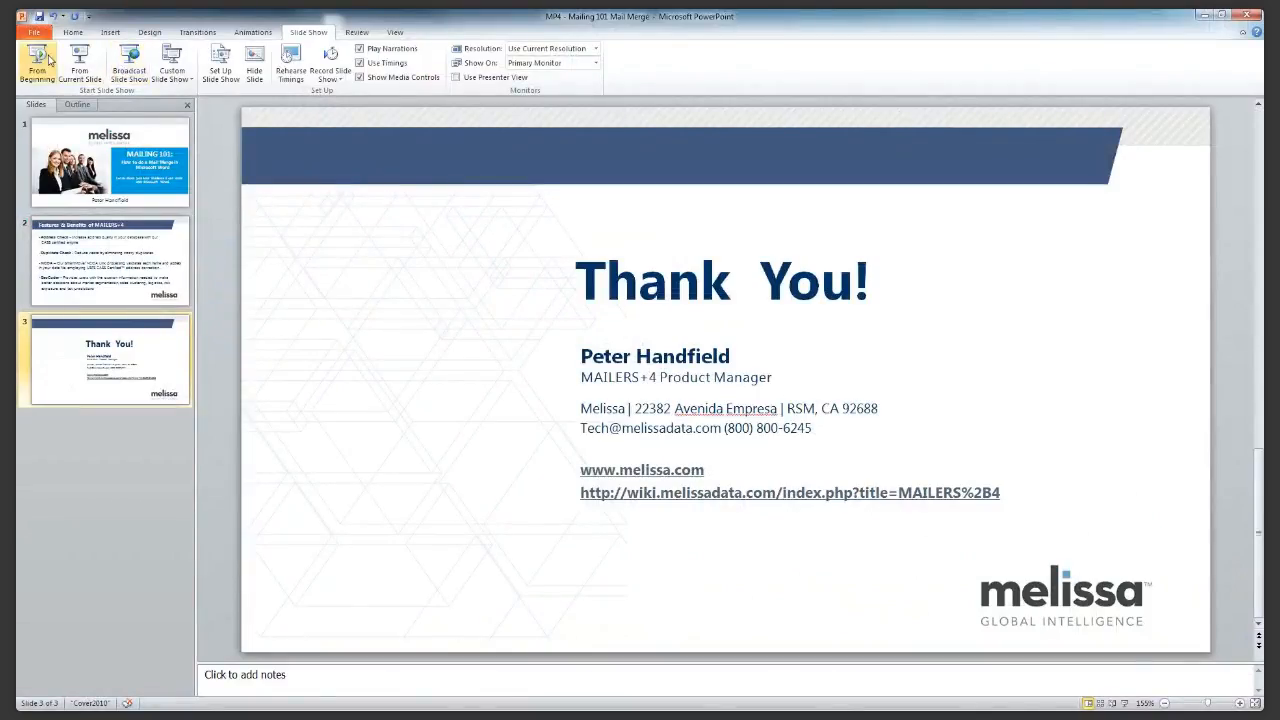
# Start the PowerPoint slide show from the current Thank You slide
pyautogui.click(79, 55)
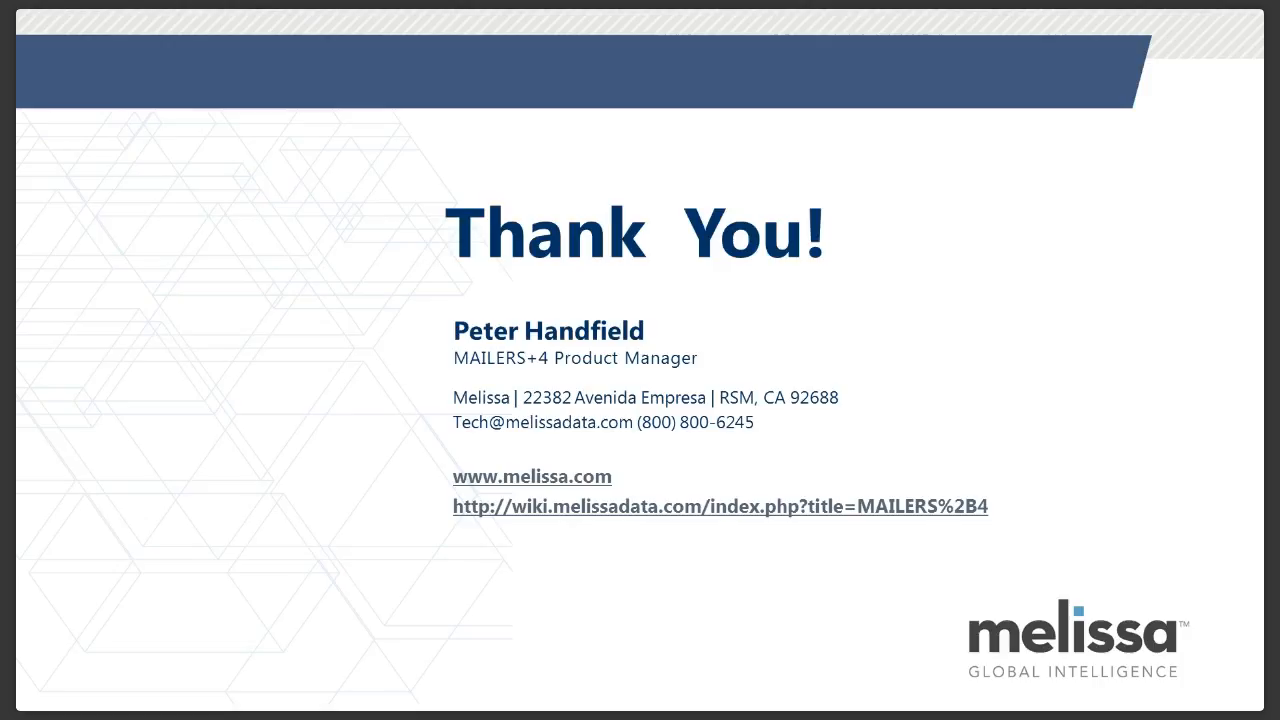